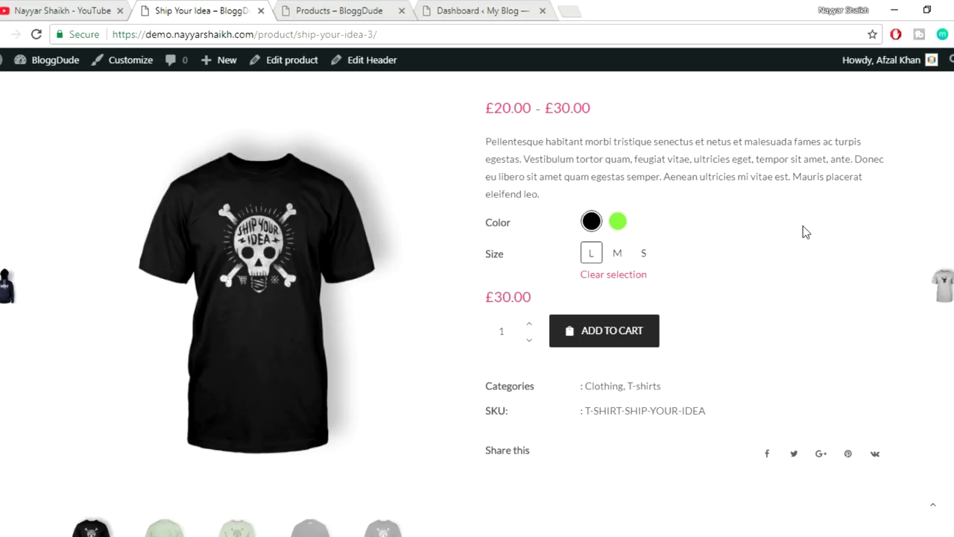
Examine the price, color, rating, size and category filters on the shop's product listing page
{"action": "left_click", "coordinate": [394, 9]}
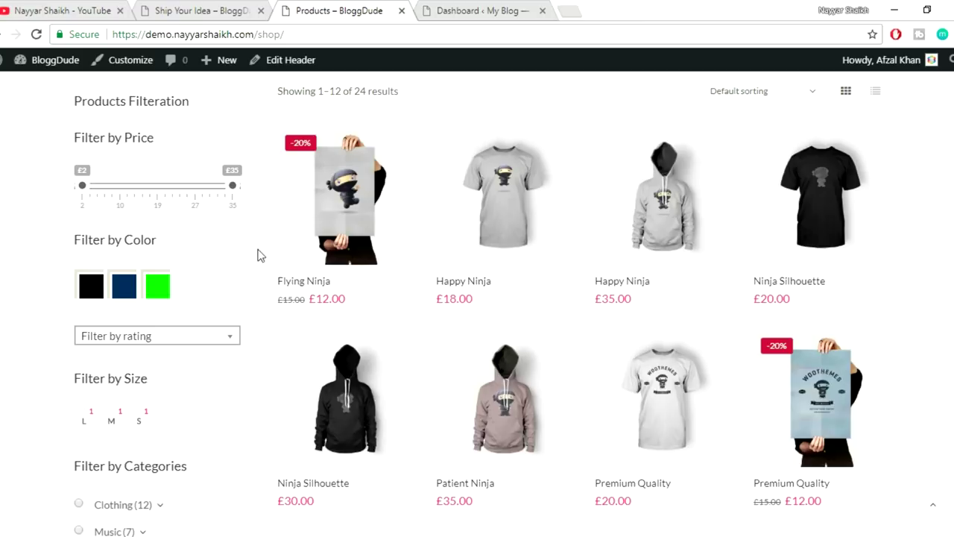
{"action": "scroll", "coordinate": [269, 332], "scroll_direction": "down", "scroll_amount": 1}
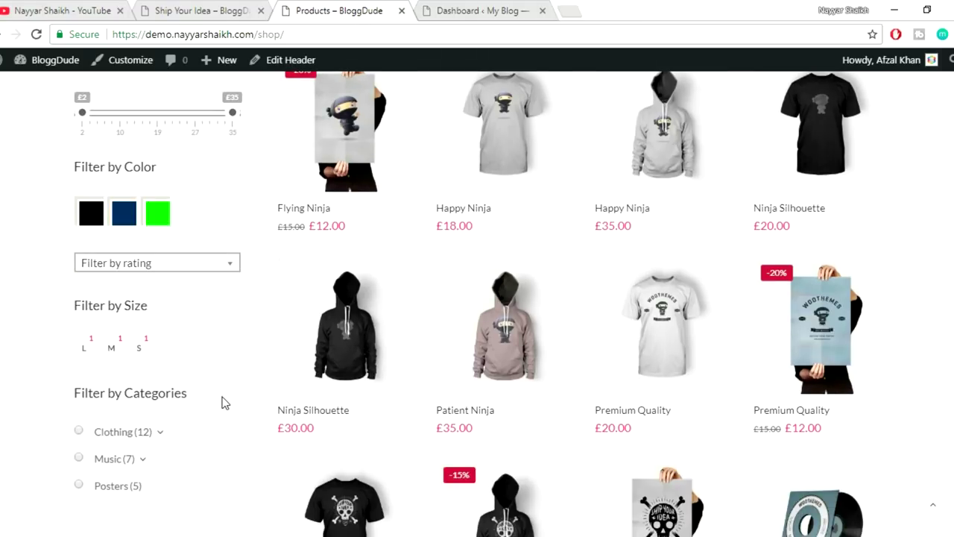
{"action": "scroll", "coordinate": [222, 400], "scroll_direction": "up", "scroll_amount": 1}
On the Ship Your Idea product page, choose the Green color and check the price for size M before selecting size S
{"action": "left_click", "coordinate": [204, 10]}
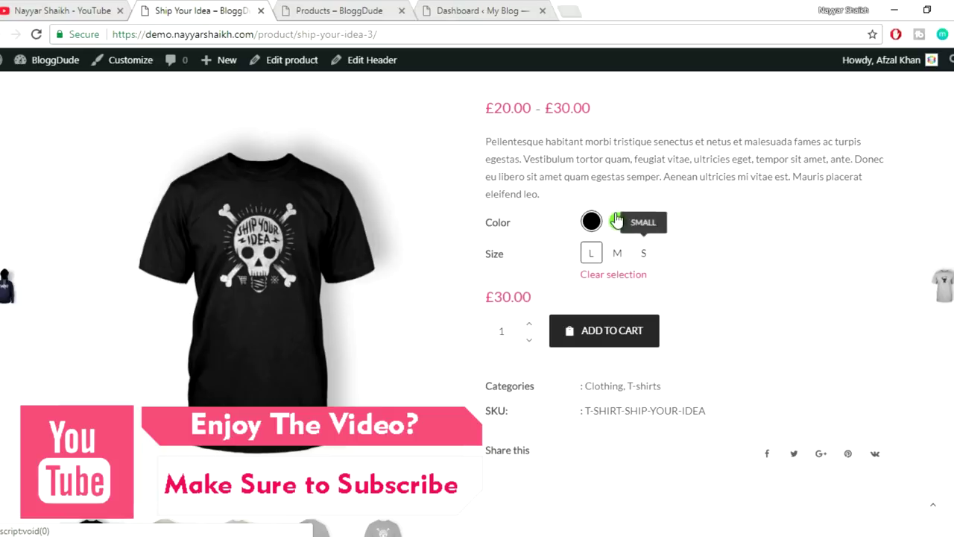
{"action": "left_click", "coordinate": [617, 228]}
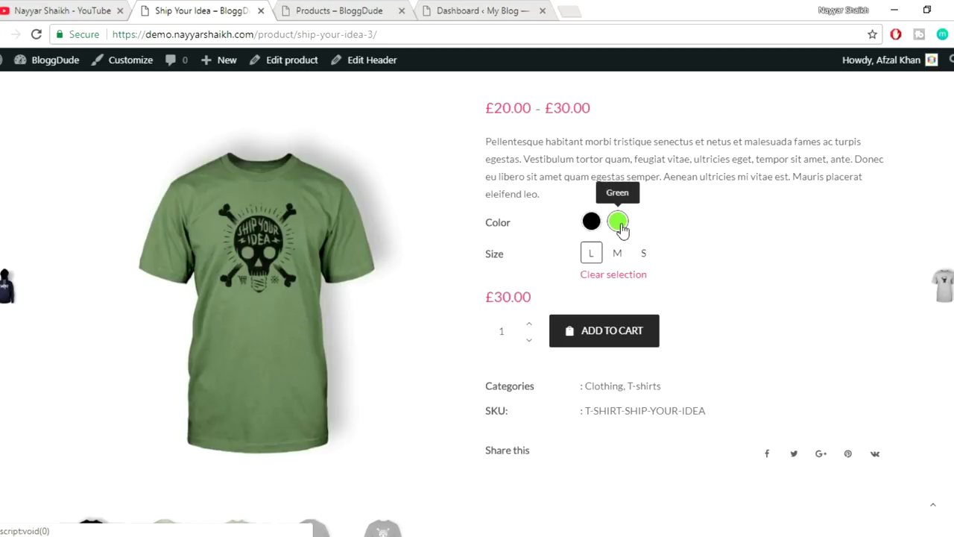
{"action": "left_click_drag", "start_coordinate": [485, 297], "coordinate": [551, 296]}
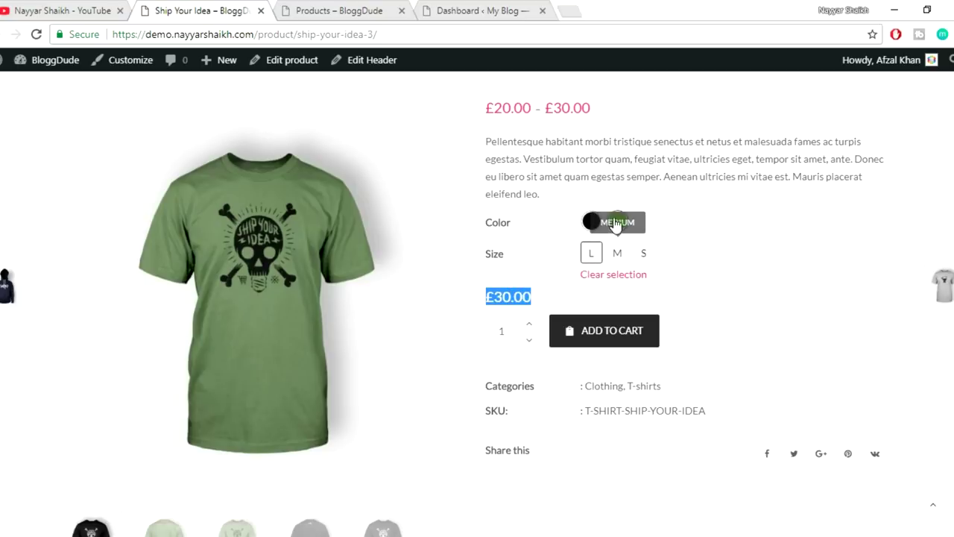
{"action": "left_click", "coordinate": [621, 255]}
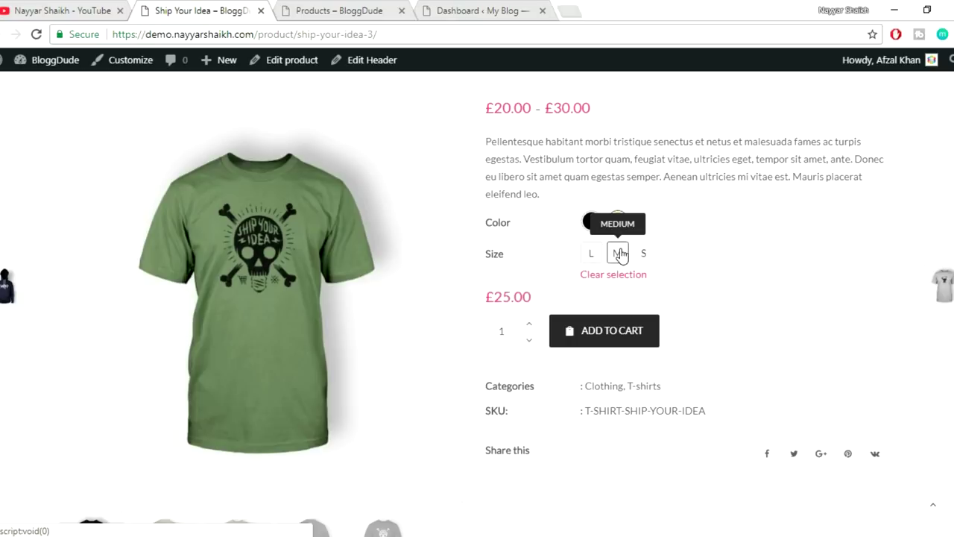
{"action": "left_click_drag", "start_coordinate": [544, 302], "coordinate": [484, 300]}
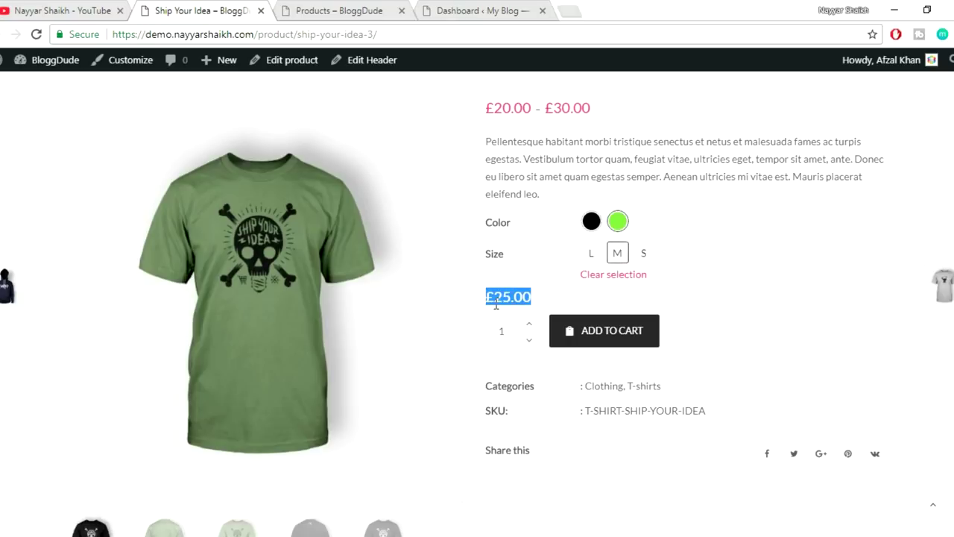
{"action": "left_click", "coordinate": [646, 256]}
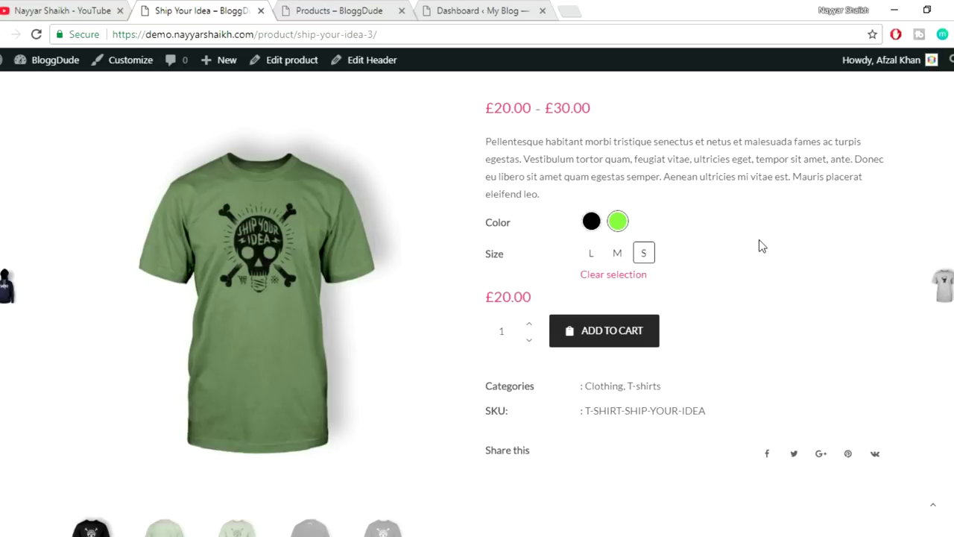
Filter the shop's products to a price range of £2 to £20
{"action": "left_click", "coordinate": [307, 9]}
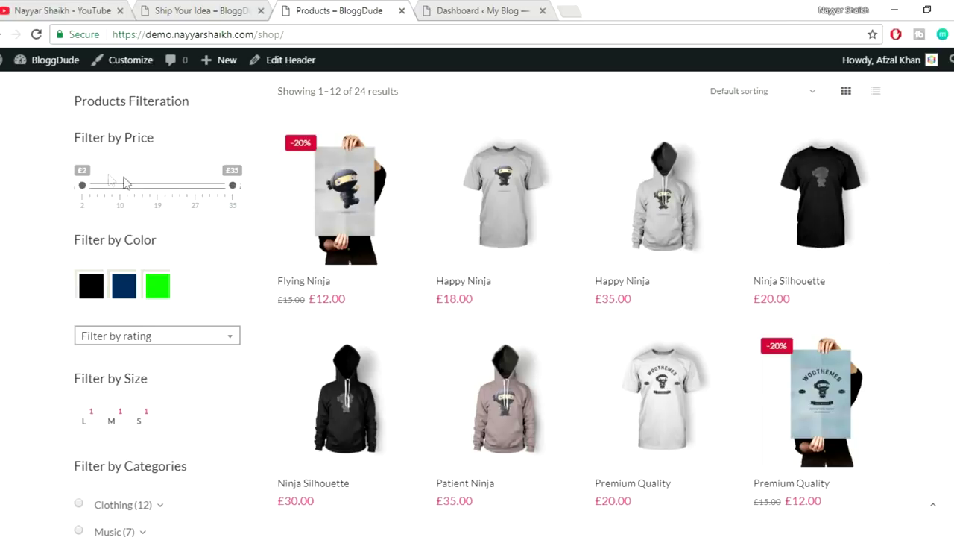
{"action": "mouse_move", "coordinate": [834, 154]}
{"action": "scroll", "coordinate": [477, 314], "scroll_direction": "up", "scroll_amount": 1}
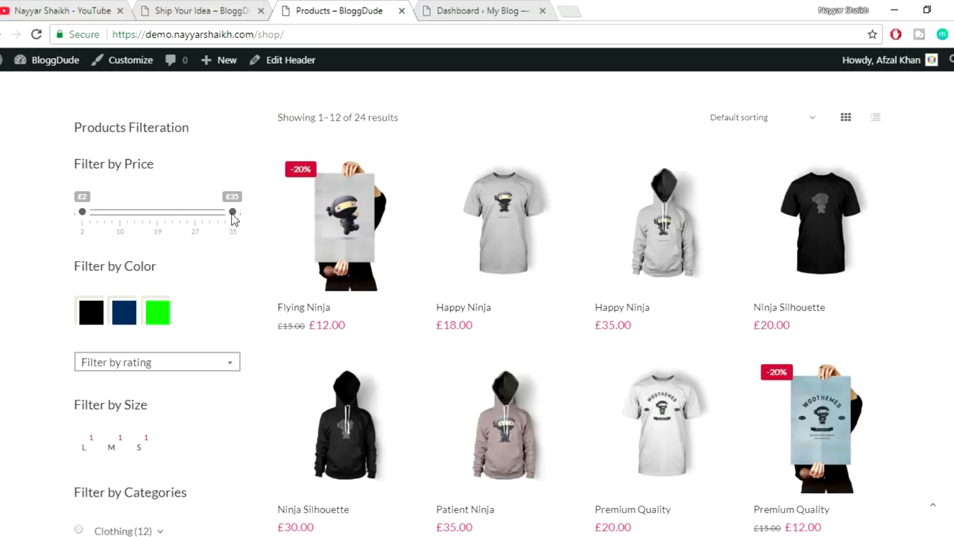
{"action": "left_click_drag", "start_coordinate": [232, 215], "coordinate": [164, 226]}
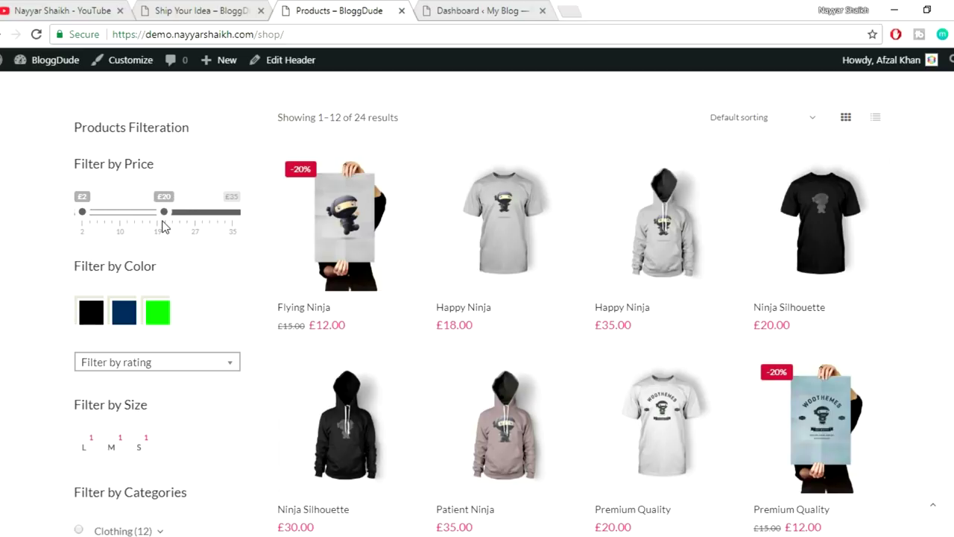
{"action": "left_click_drag", "start_coordinate": [164, 226], "coordinate": [164, 226]}
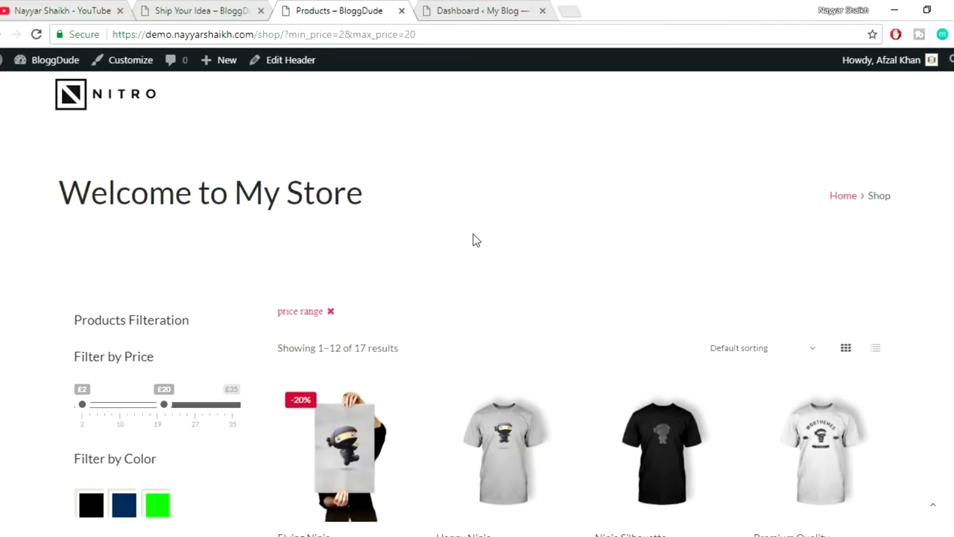
Review the price-filtered products and narrow them to the black color
{"action": "scroll", "coordinate": [463, 230], "scroll_direction": "down", "scroll_amount": 3}
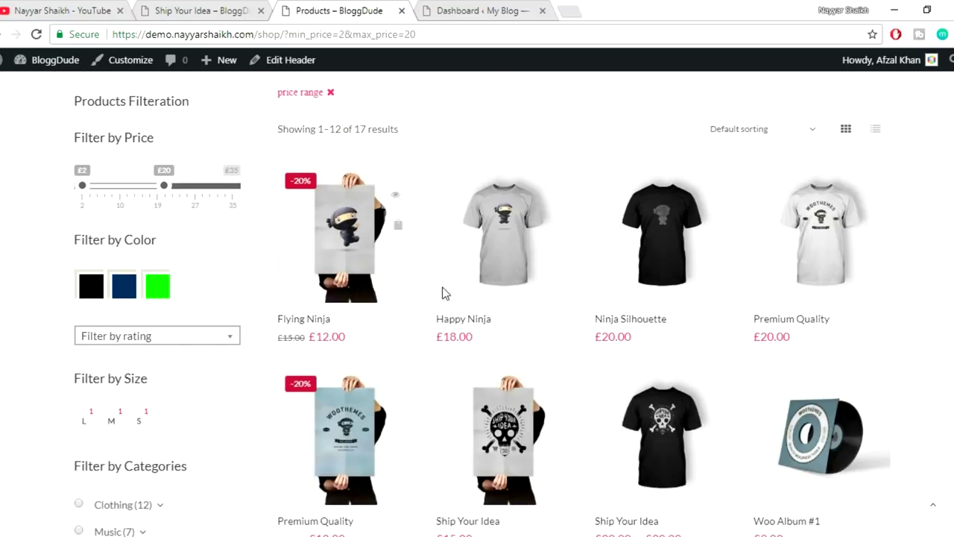
{"action": "scroll", "coordinate": [896, 319], "scroll_direction": "down", "scroll_amount": 3}
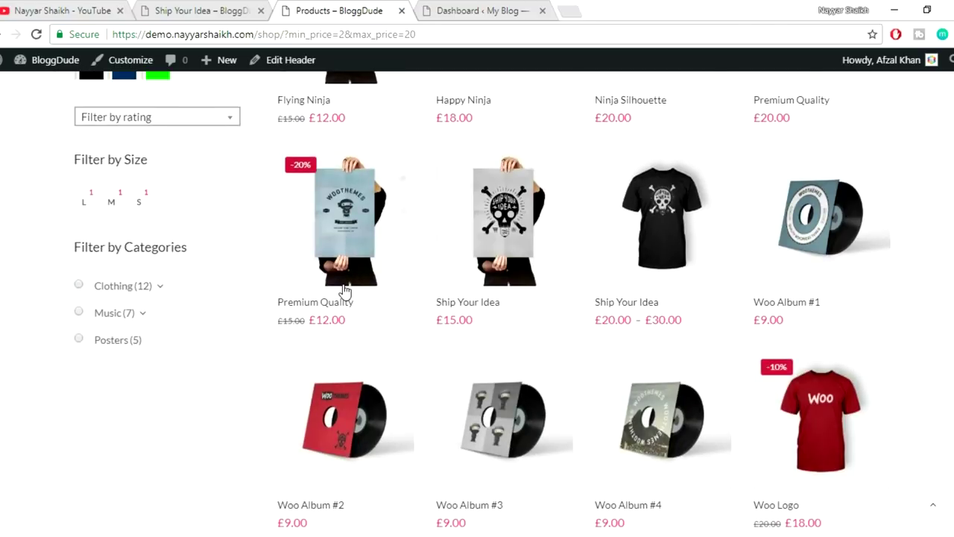
{"action": "scroll", "coordinate": [948, 284], "scroll_direction": "down", "scroll_amount": 2}
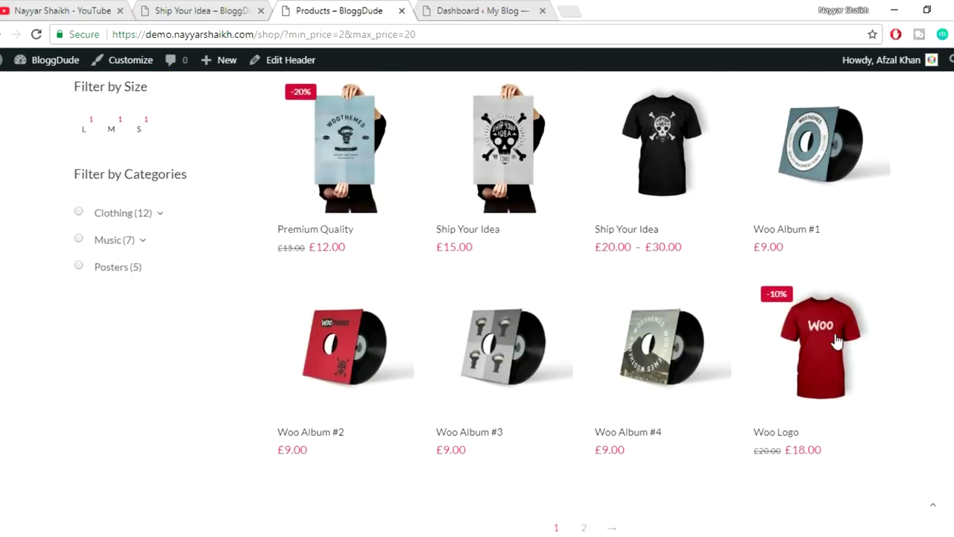
{"action": "scroll", "coordinate": [949, 357], "scroll_direction": "up", "scroll_amount": 8}
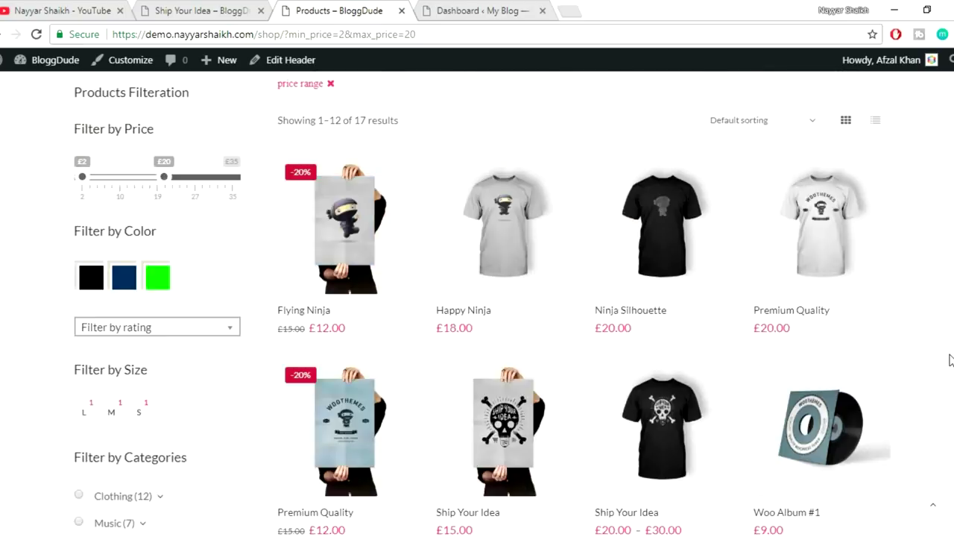
{"action": "scroll", "coordinate": [949, 359], "scroll_direction": "down", "scroll_amount": 2}
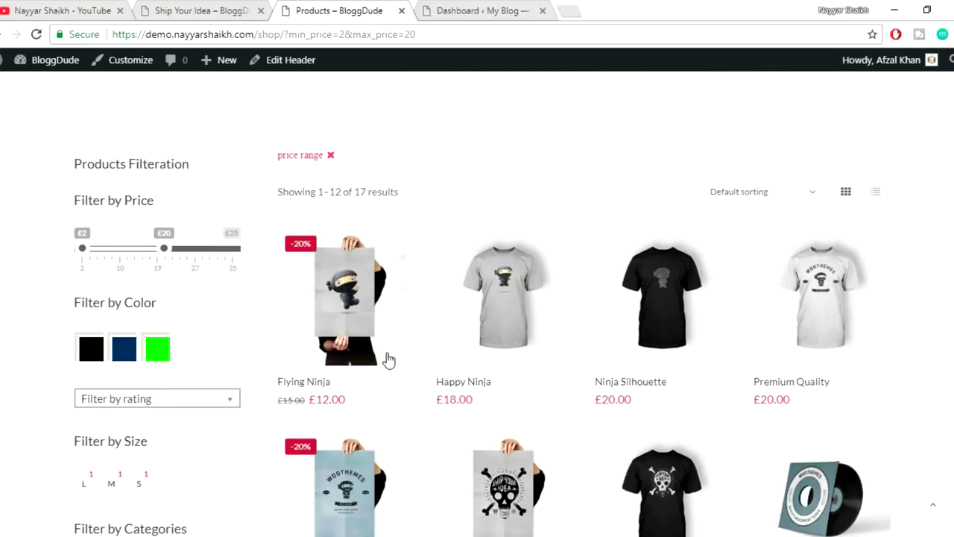
{"action": "left_click", "coordinate": [89, 356]}
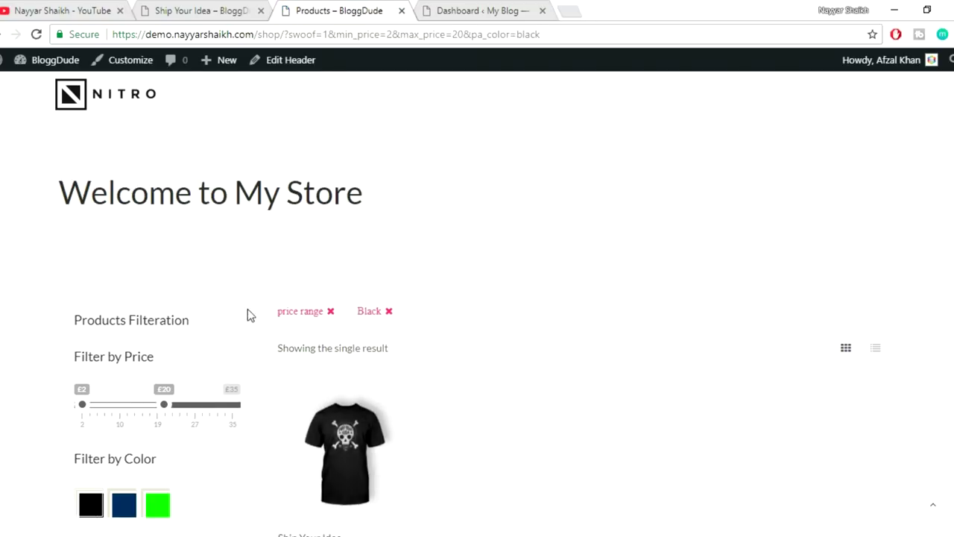
Narrow the black products further to size M and review the remaining filter options
{"action": "scroll", "coordinate": [702, 224], "scroll_direction": "down", "scroll_amount": 1}
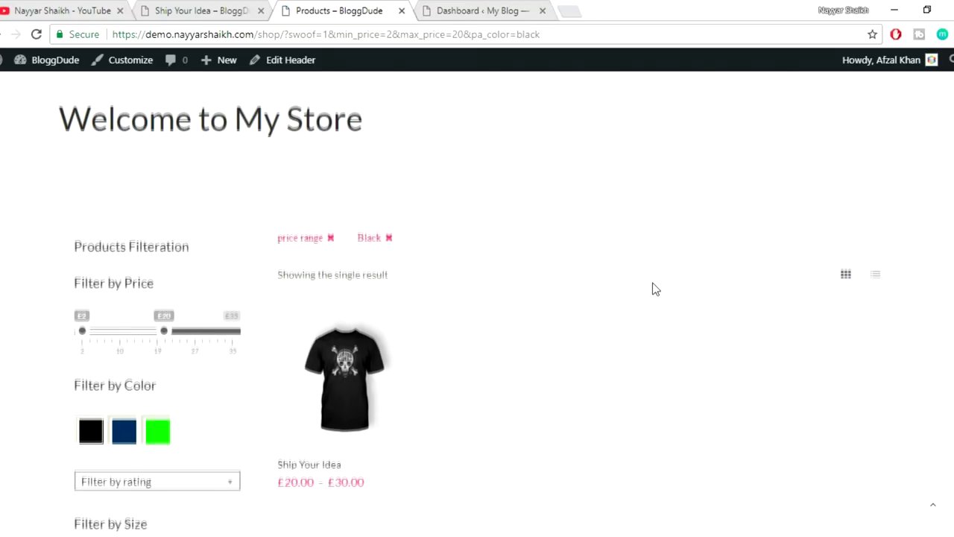
{"action": "scroll", "coordinate": [654, 292], "scroll_direction": "down", "scroll_amount": 2}
{"action": "scroll", "coordinate": [525, 215], "scroll_direction": "down", "scroll_amount": 2}
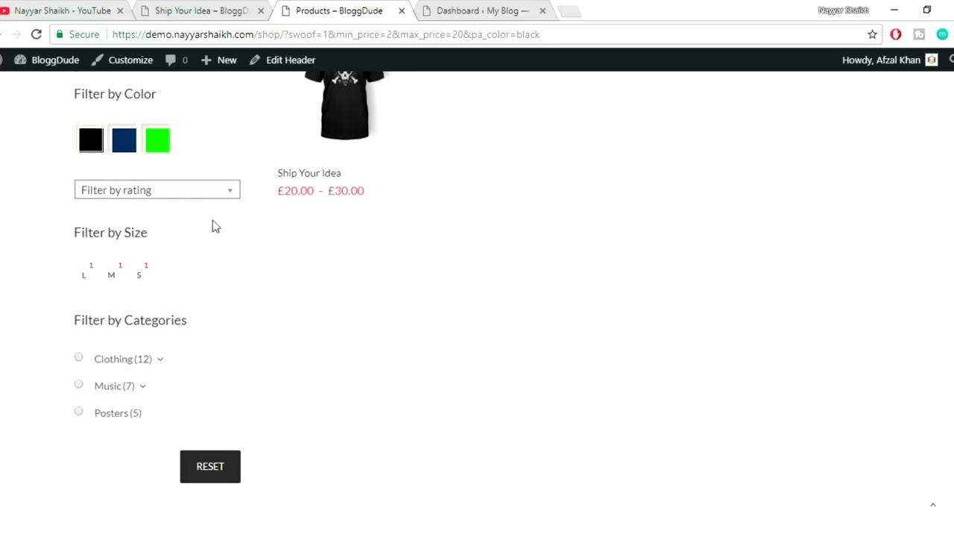
{"action": "left_click", "coordinate": [184, 201]}
{"action": "left_click", "coordinate": [186, 202]}
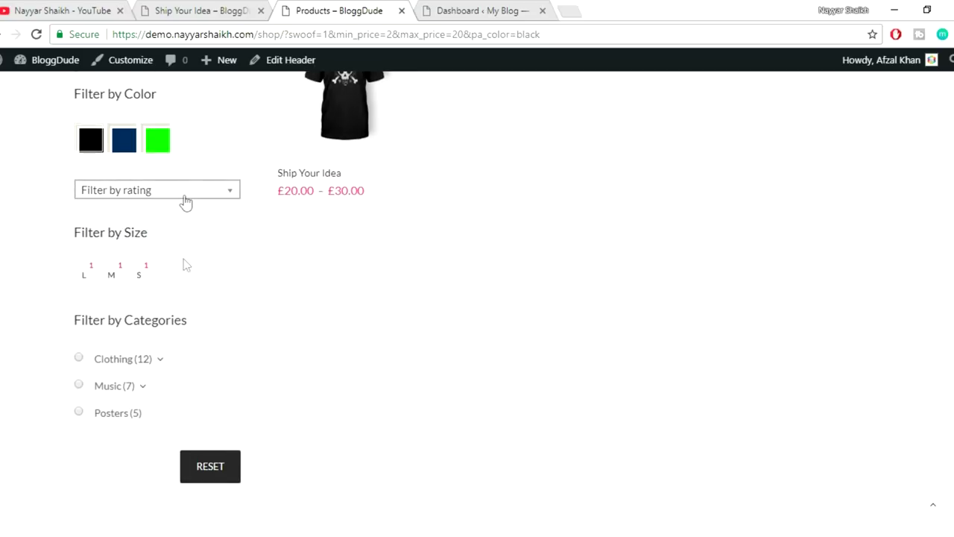
{"action": "left_click", "coordinate": [111, 286]}
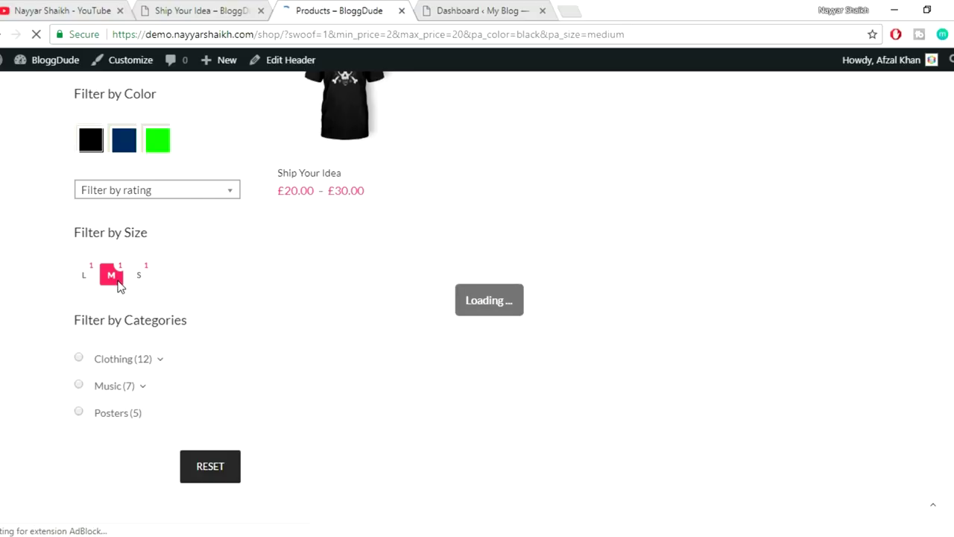
{"action": "scroll", "coordinate": [453, 356], "scroll_direction": "down", "scroll_amount": 5}
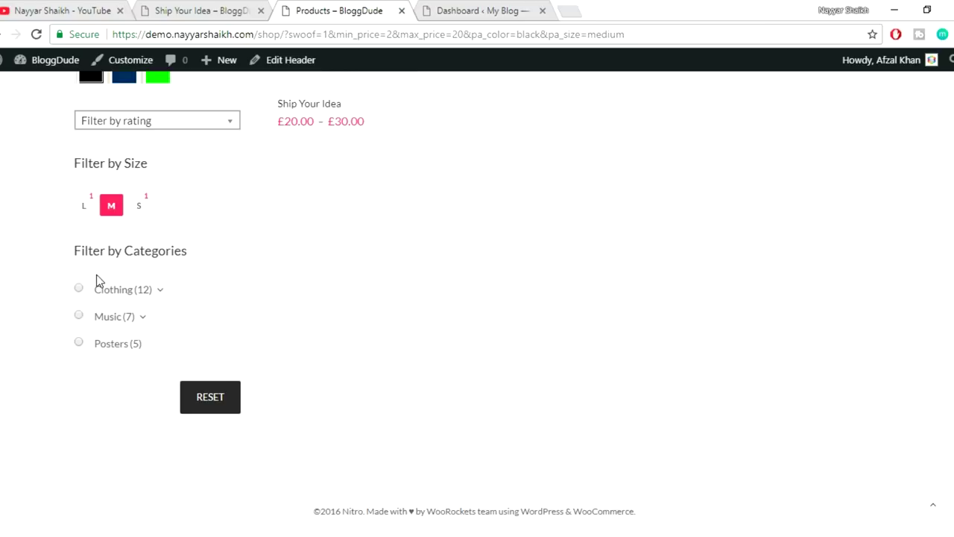
{"action": "scroll", "coordinate": [667, 348], "scroll_direction": "up", "scroll_amount": 5}
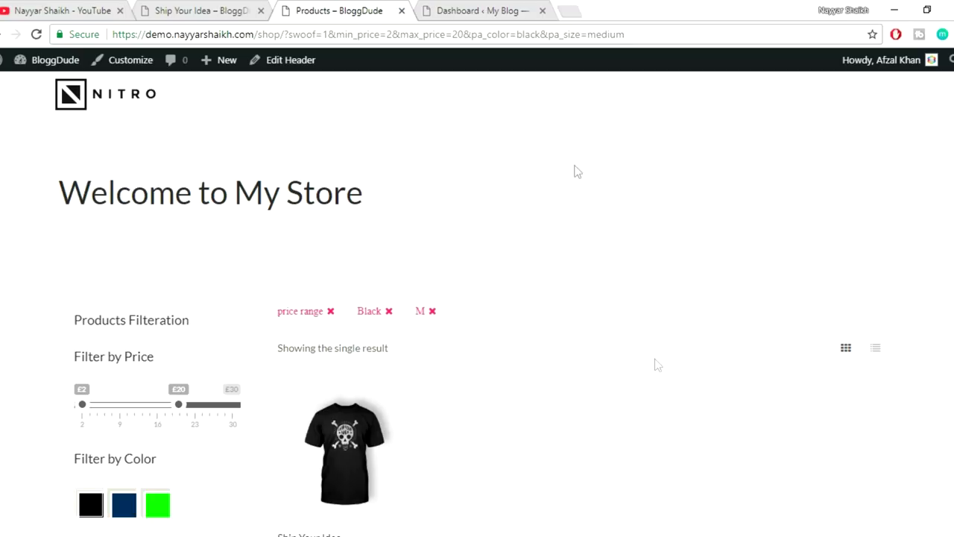
Remove the price range filter from the shop listing and revisit the Ship Your Idea product page and the shop's filters
{"action": "left_click", "coordinate": [489, 9]}
{"action": "left_click", "coordinate": [348, 10]}
{"action": "left_click", "coordinate": [326, 313]}
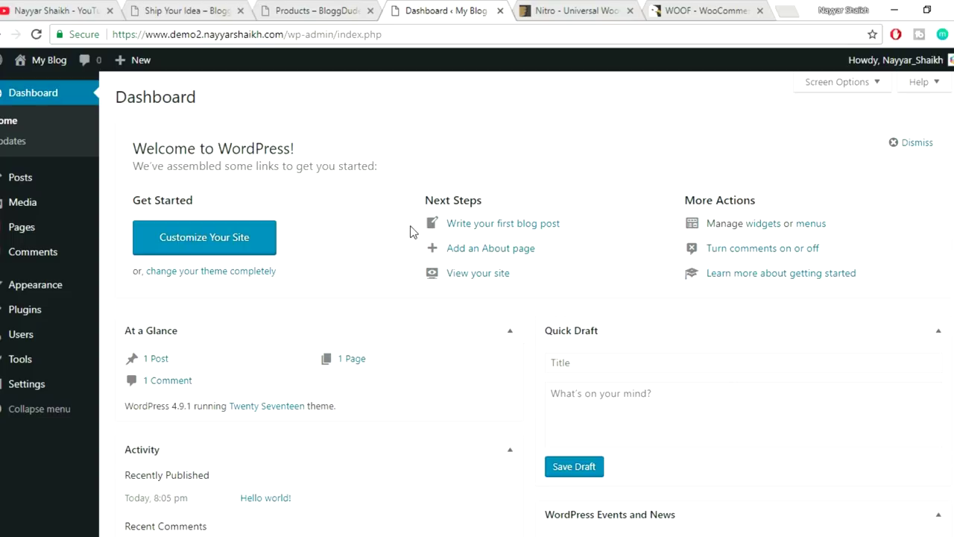
{"action": "left_click", "coordinate": [186, 9]}
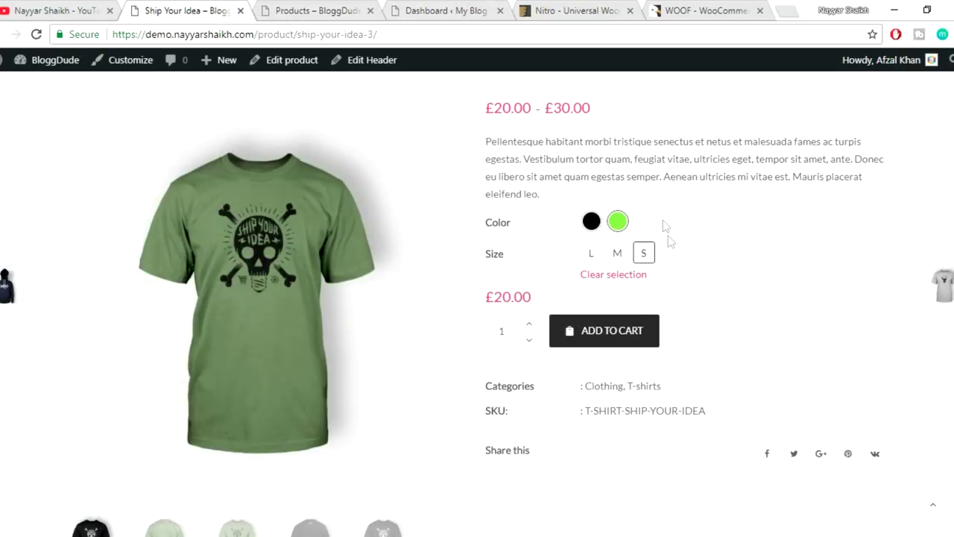
{"action": "left_click", "coordinate": [313, 10]}
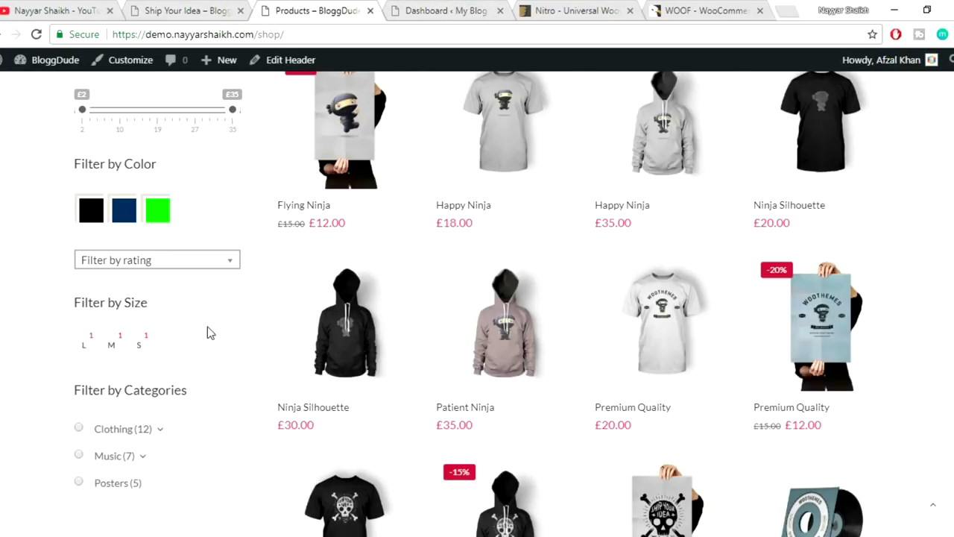
Examine the WOOF - WooCommerce Products Filter page on CodeCanyon, highlighting its sales count and regular license price
{"action": "key", "text": "ctrl+6"}
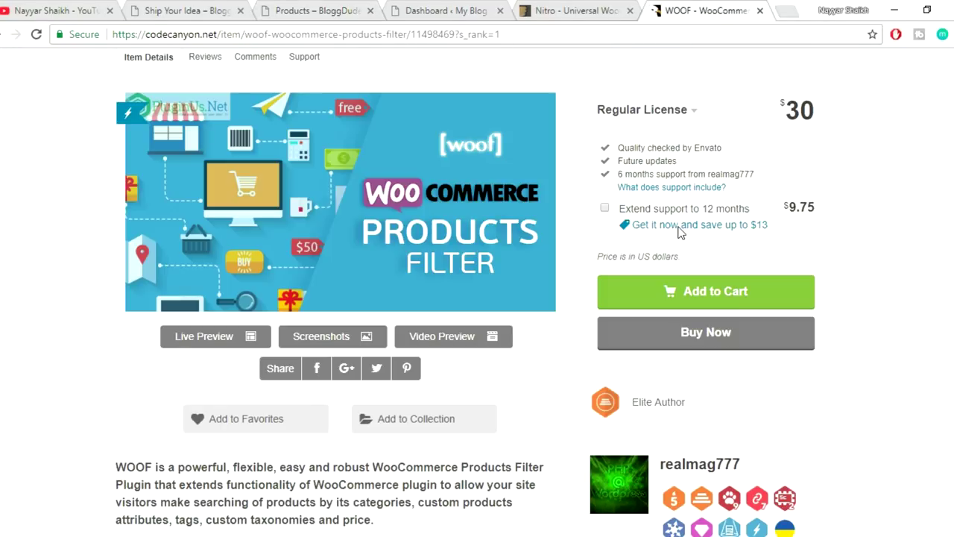
{"action": "scroll", "coordinate": [511, 379], "scroll_direction": "up", "scroll_amount": 2}
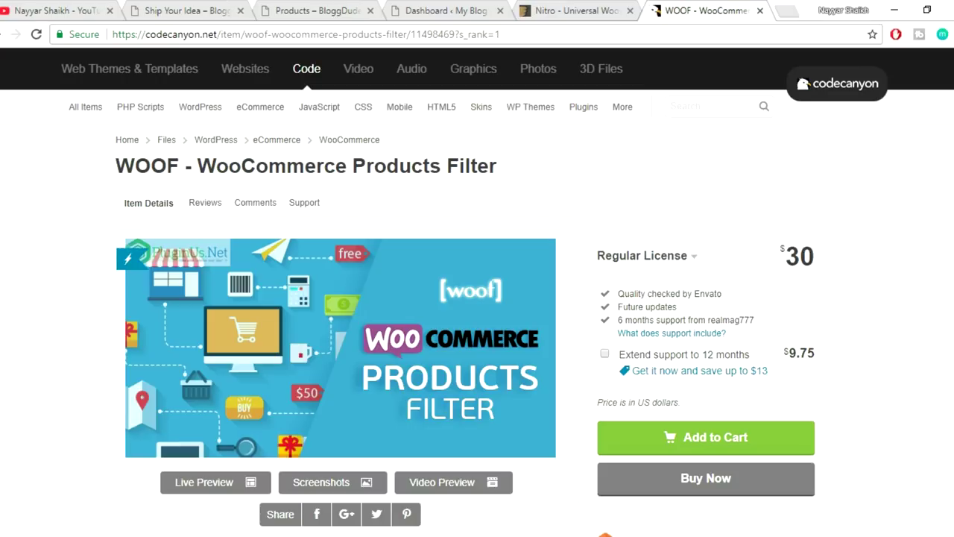
{"action": "scroll", "coordinate": [477, 298], "scroll_direction": "down", "scroll_amount": 8}
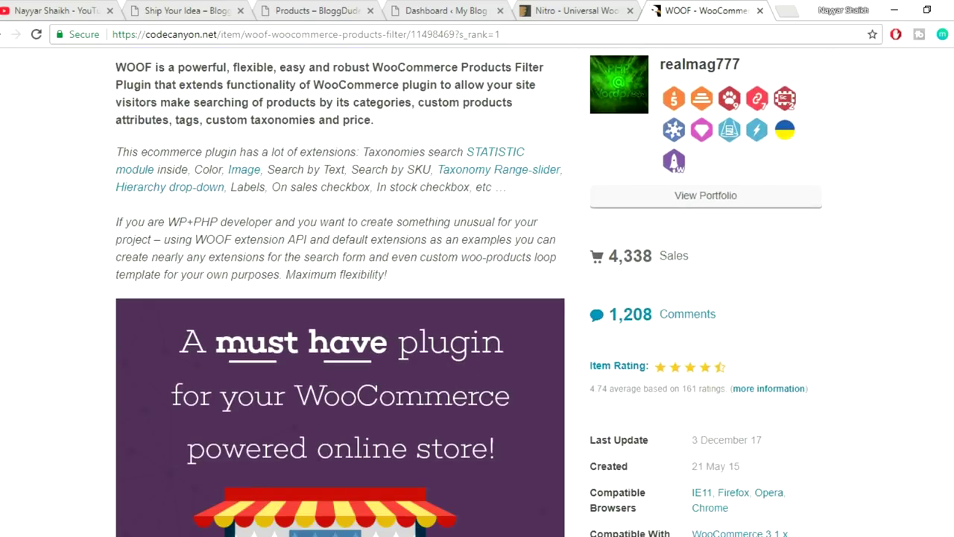
{"action": "left_click_drag", "start_coordinate": [594, 389], "coordinate": [609, 387]}
{"action": "left_click", "coordinate": [923, 345]}
{"action": "left_click_drag", "start_coordinate": [611, 257], "coordinate": [656, 258]}
{"action": "scroll", "coordinate": [858, 349], "scroll_direction": "up", "scroll_amount": 5}
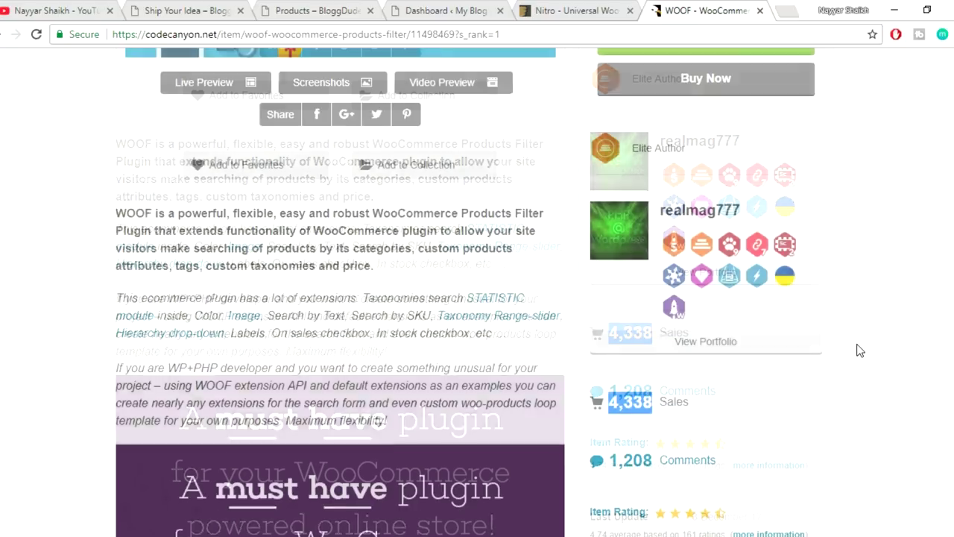
{"action": "scroll", "coordinate": [858, 349], "scroll_direction": "up", "scroll_amount": 1}
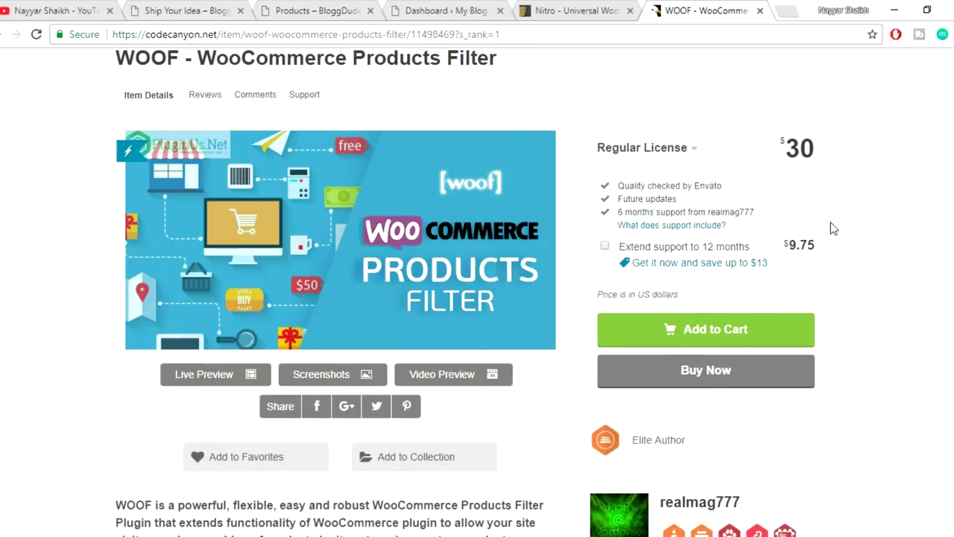
{"action": "left_click_drag", "start_coordinate": [779, 146], "coordinate": [828, 149]}
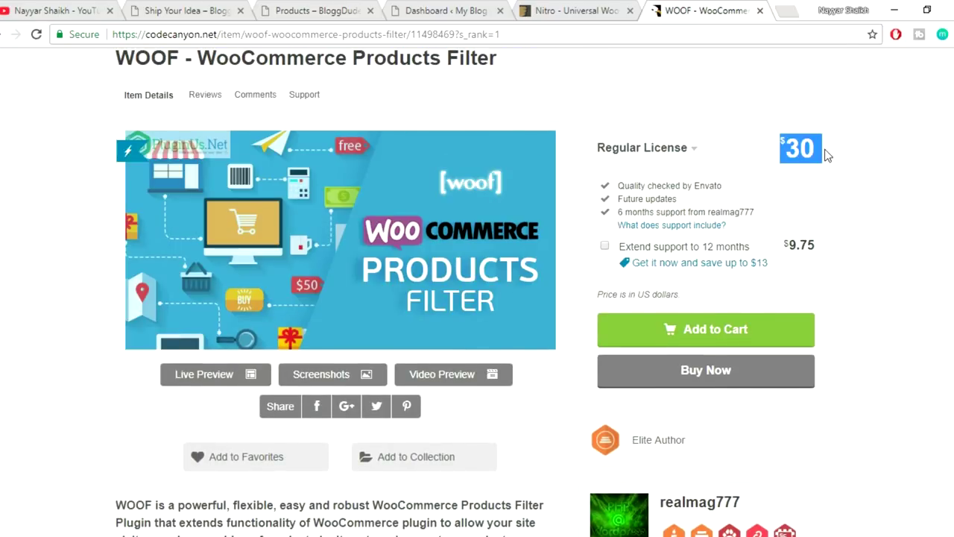
{"action": "left_click", "coordinate": [887, 181]}
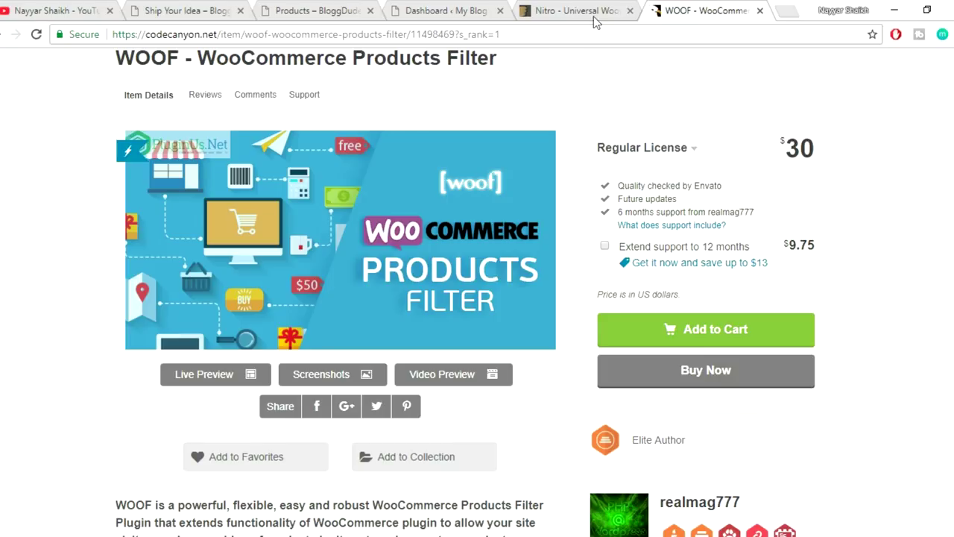
Check the bloggdude.com link to the Nitro theme's ThemeForest page, close that extra copy and highlight the Nitro title on the already open page
{"action": "left_click", "coordinate": [791, 10]}
{"action": "type", "text": "bloggdude.com/"}
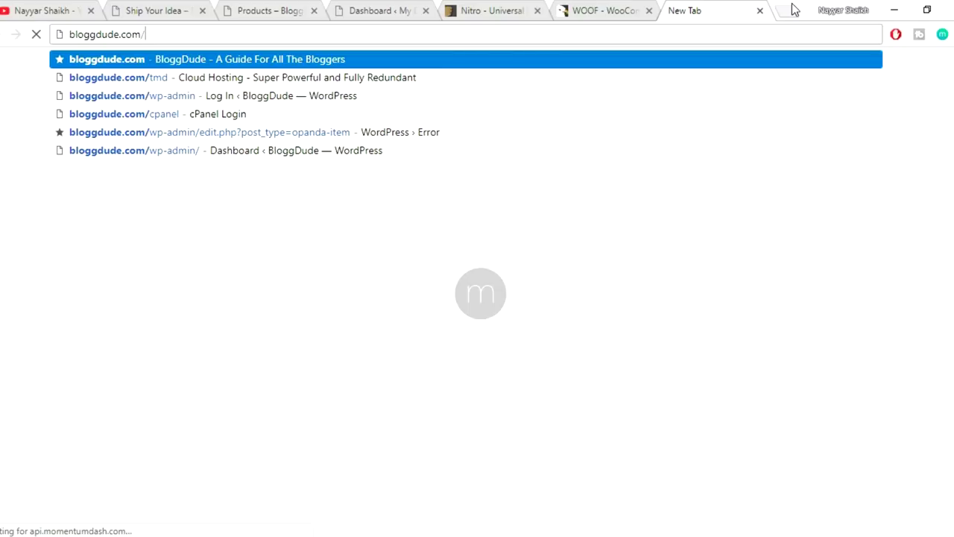
{"action": "type", "text": "nit"}
{"action": "key", "text": "Return"}
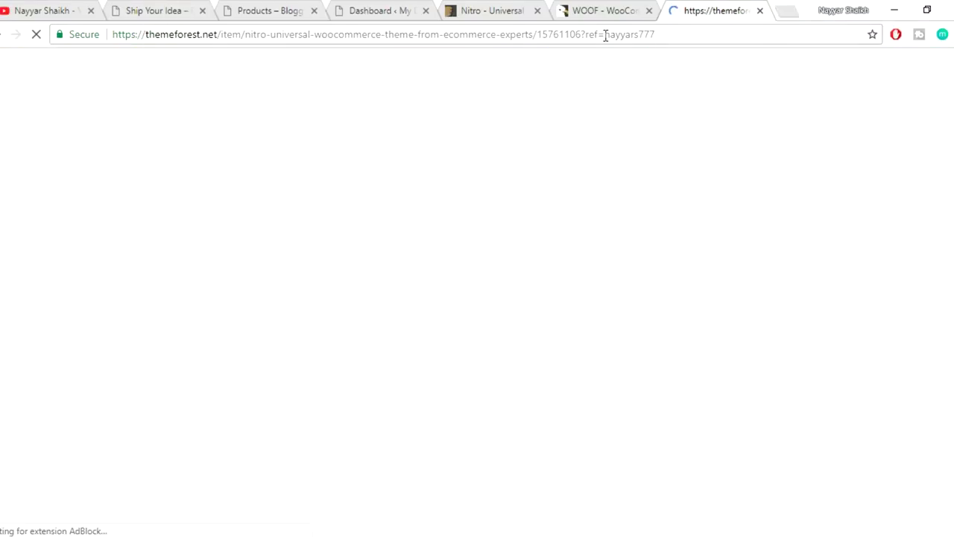
{"action": "key", "text": "ctrl+w"}
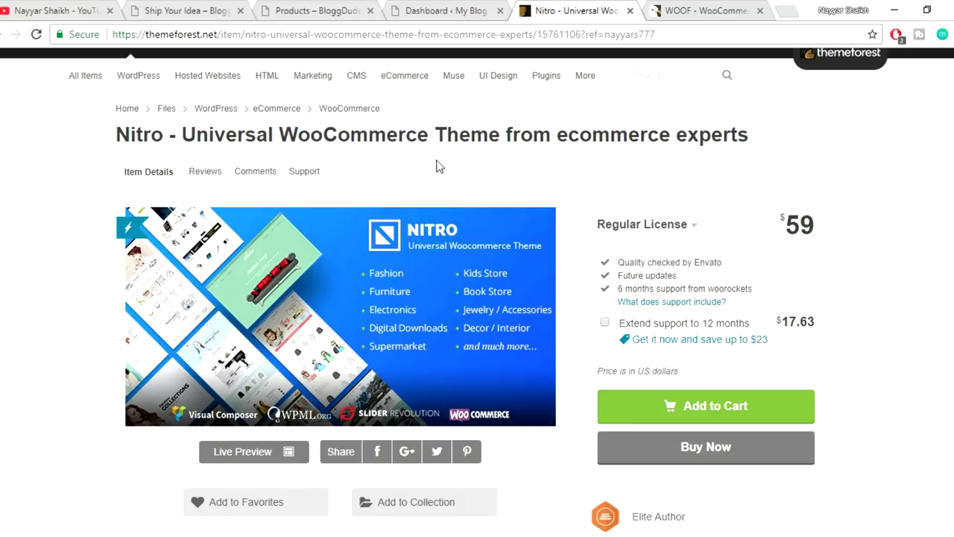
{"action": "left_click_drag", "start_coordinate": [101, 139], "coordinate": [221, 132]}
{"action": "left_click", "coordinate": [228, 132]}
Look through the YouTube channel's featured videos and browse further into its popular uploads
{"action": "left_click", "coordinate": [86, 7]}
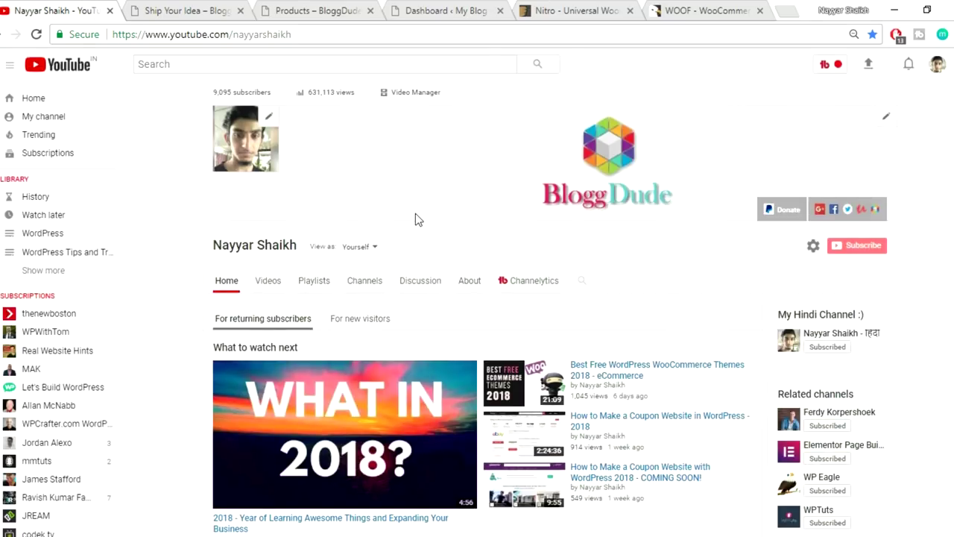
{"action": "scroll", "coordinate": [415, 217], "scroll_direction": "down", "scroll_amount": 4}
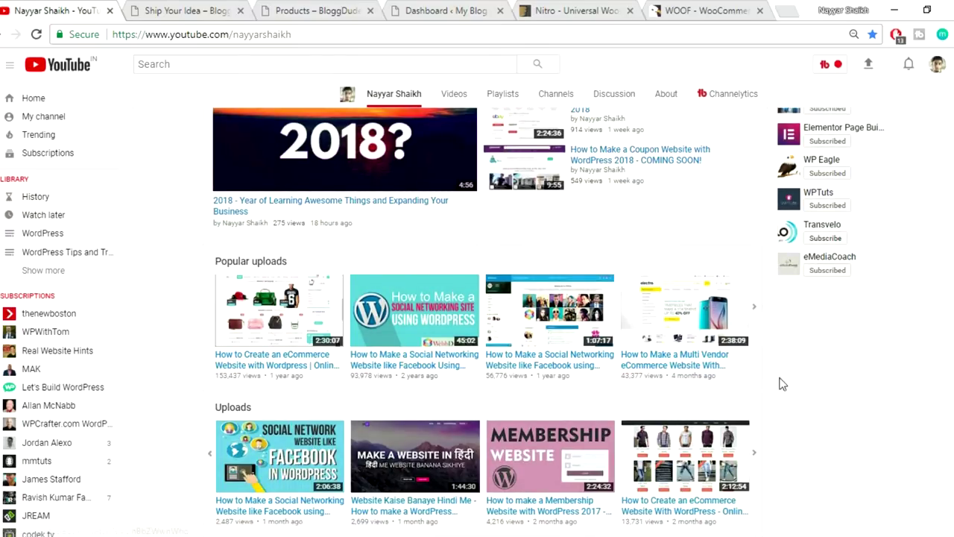
{"action": "left_click", "coordinate": [760, 325]}
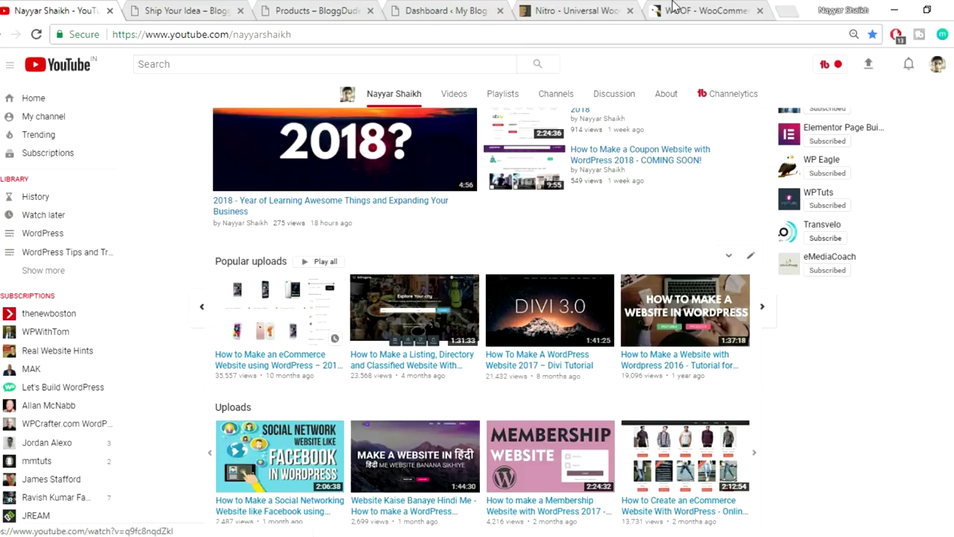
Compare the Nitro theme's ThemeForest page with the WOOF plugin's CodeCanyon page
{"action": "left_click", "coordinate": [564, 10]}
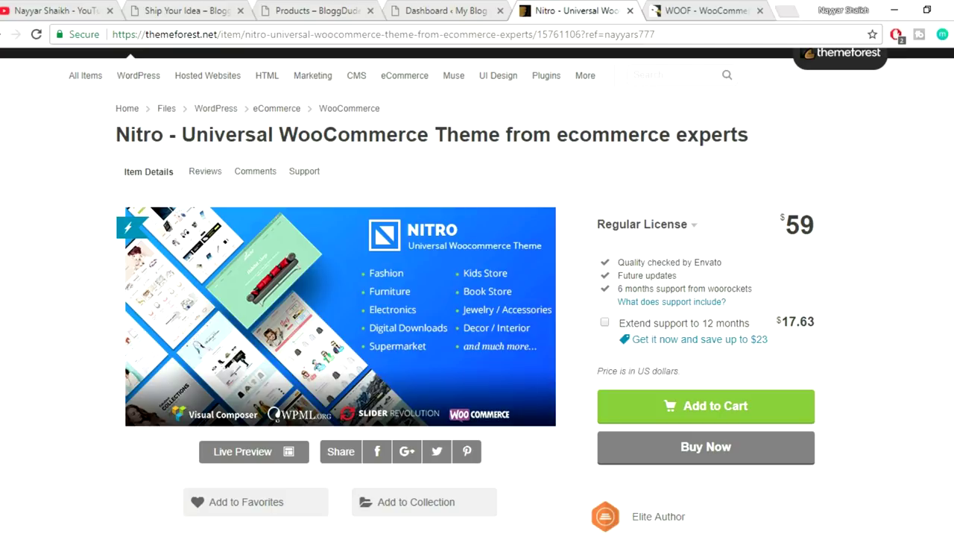
{"action": "left_click", "coordinate": [722, 12]}
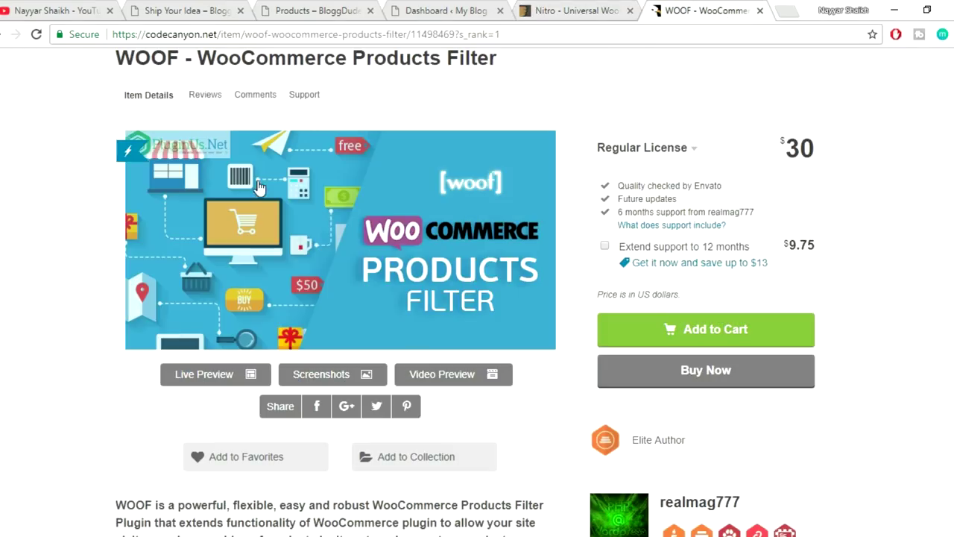
{"action": "left_click", "coordinate": [596, 10]}
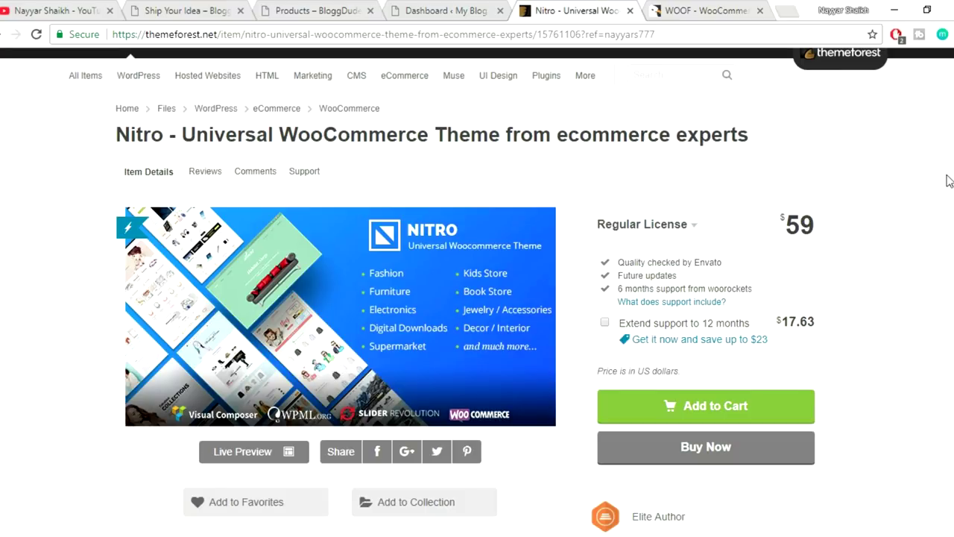
Examine the premium plugins bundled with the Nitro theme and their individual prices in its item description
{"action": "scroll", "coordinate": [477, 291], "scroll_direction": "down", "scroll_amount": 15}
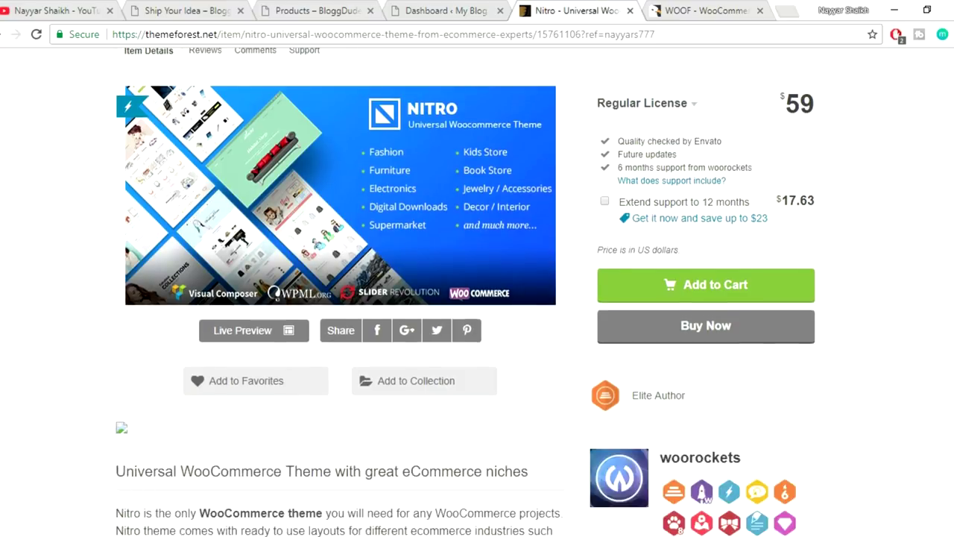
{"action": "scroll", "coordinate": [477, 291], "scroll_direction": "down", "scroll_amount": 15}
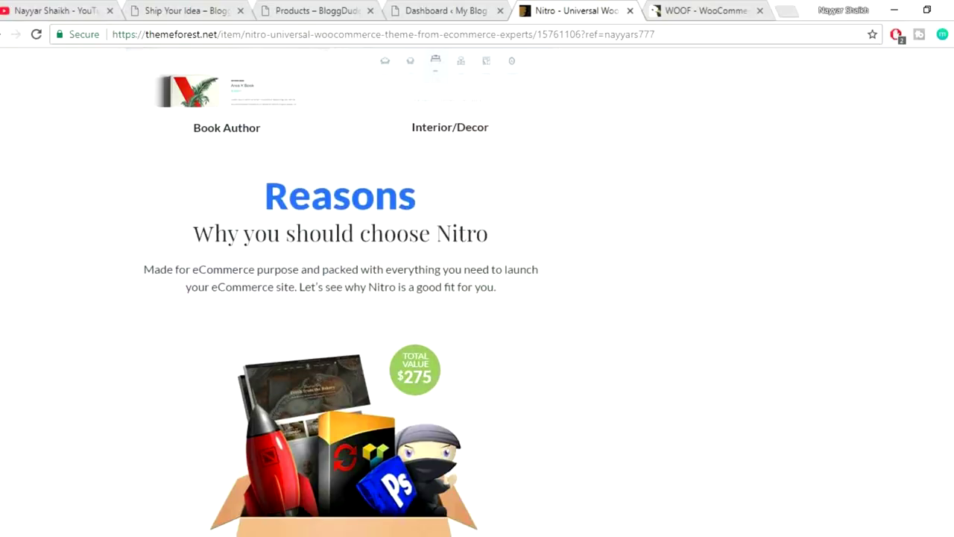
{"action": "scroll", "coordinate": [477, 290], "scroll_direction": "down", "scroll_amount": 8}
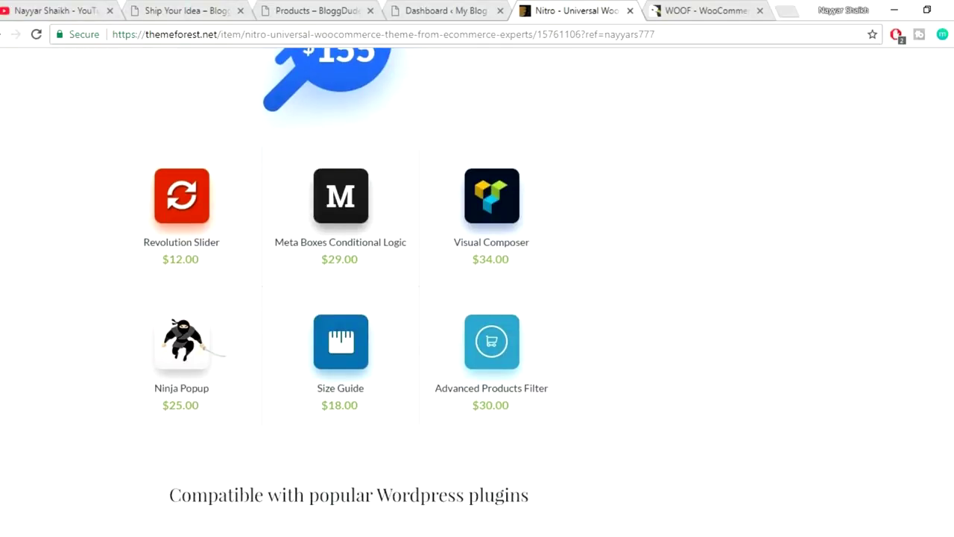
{"action": "scroll", "coordinate": [832, 250], "scroll_direction": "up", "scroll_amount": 1}
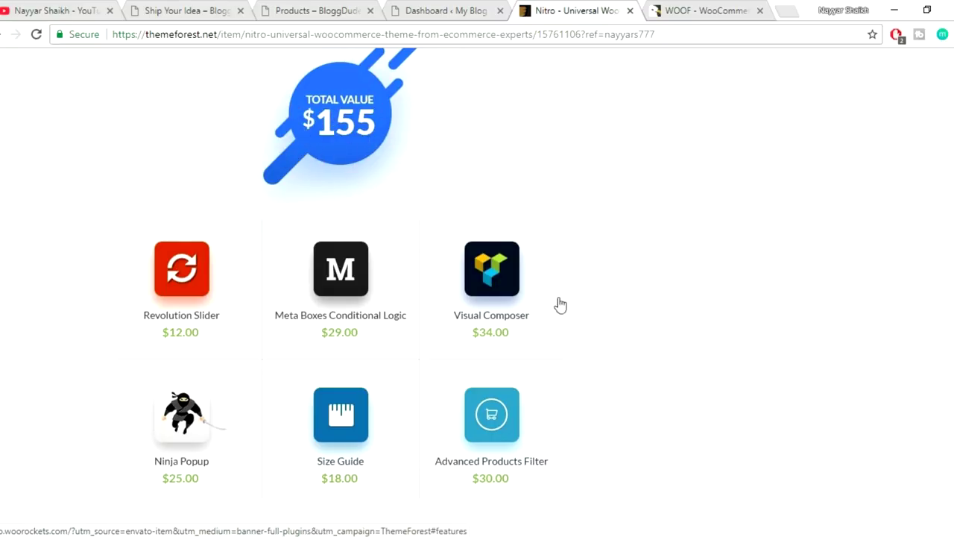
{"action": "scroll", "coordinate": [604, 435], "scroll_direction": "up", "scroll_amount": 1}
{"action": "scroll", "coordinate": [611, 433], "scroll_direction": "down", "scroll_amount": 1}
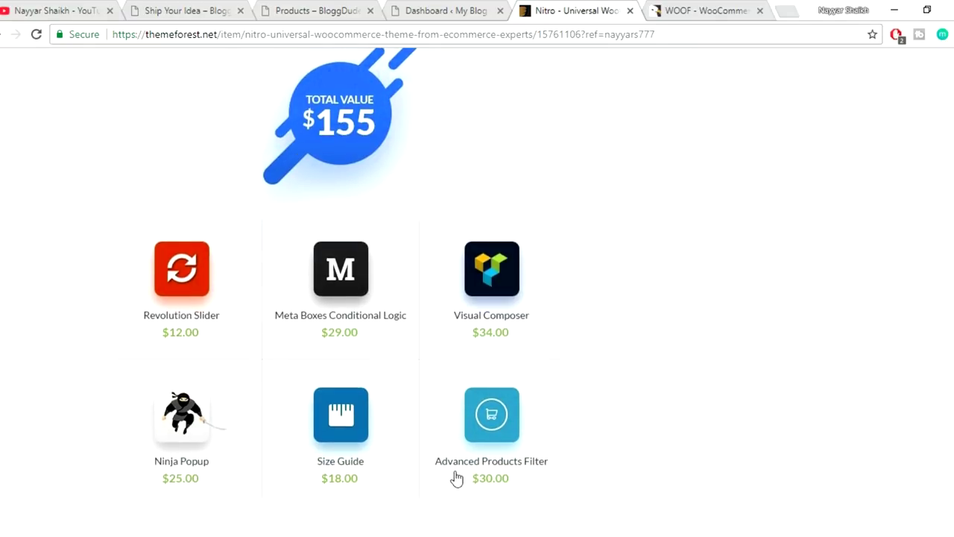
Compare the WOOF plugin's page with the Advanced Products Filter entry among Nitro's bundled plugins
{"action": "left_click", "coordinate": [700, 10]}
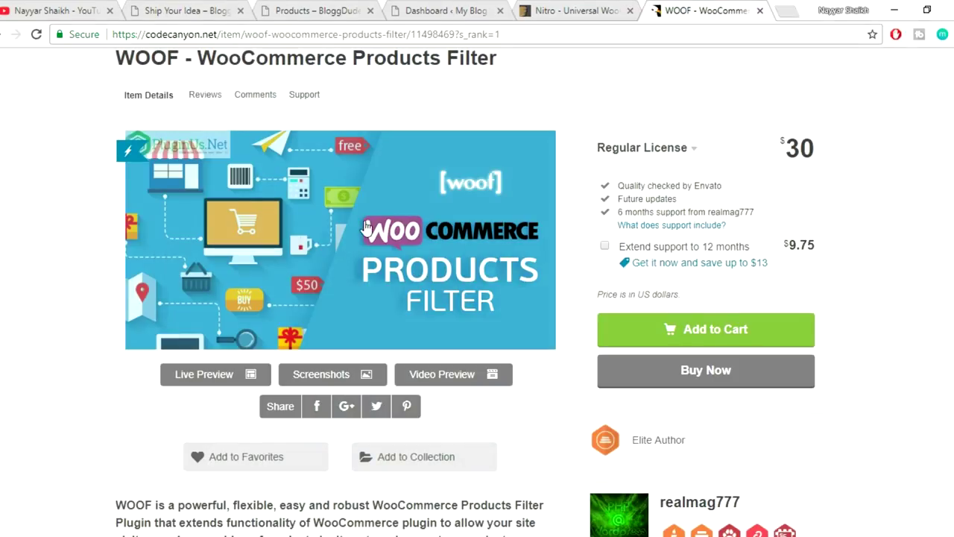
{"action": "left_click", "coordinate": [574, 10]}
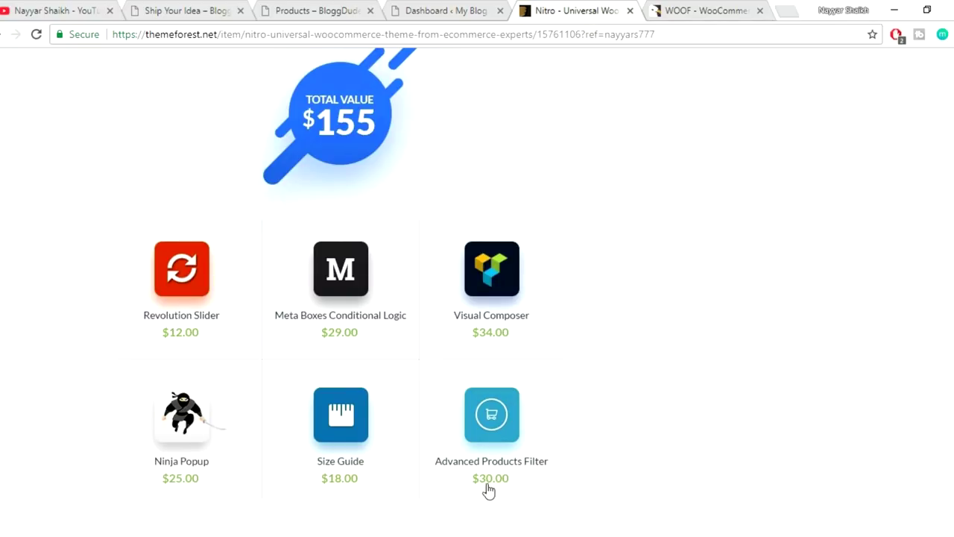
{"action": "scroll", "coordinate": [529, 456], "scroll_direction": "down", "scroll_amount": 1}
{"action": "scroll", "coordinate": [529, 456], "scroll_direction": "down", "scroll_amount": 2}
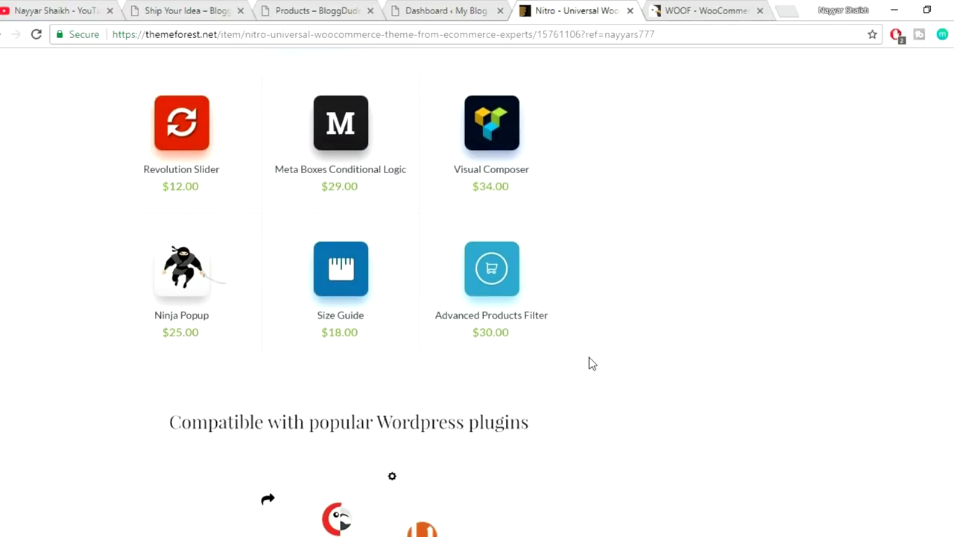
{"action": "scroll", "coordinate": [589, 358], "scroll_direction": "up", "scroll_amount": 1}
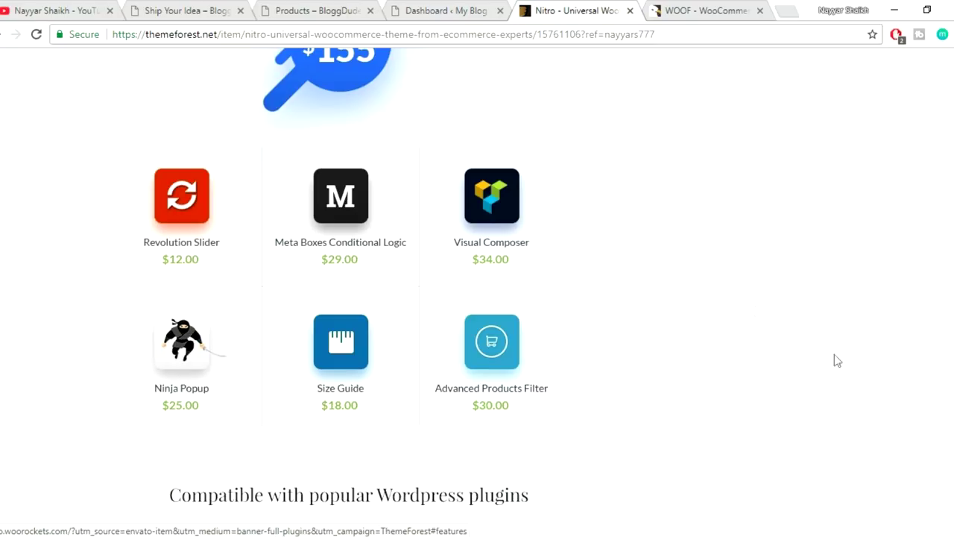
Revisit Nitro's demo layouts and overview, then highlight WOOF's regular license price and compare it with Nitro's
{"action": "scroll", "coordinate": [477, 293], "scroll_direction": "up", "scroll_amount": 20}
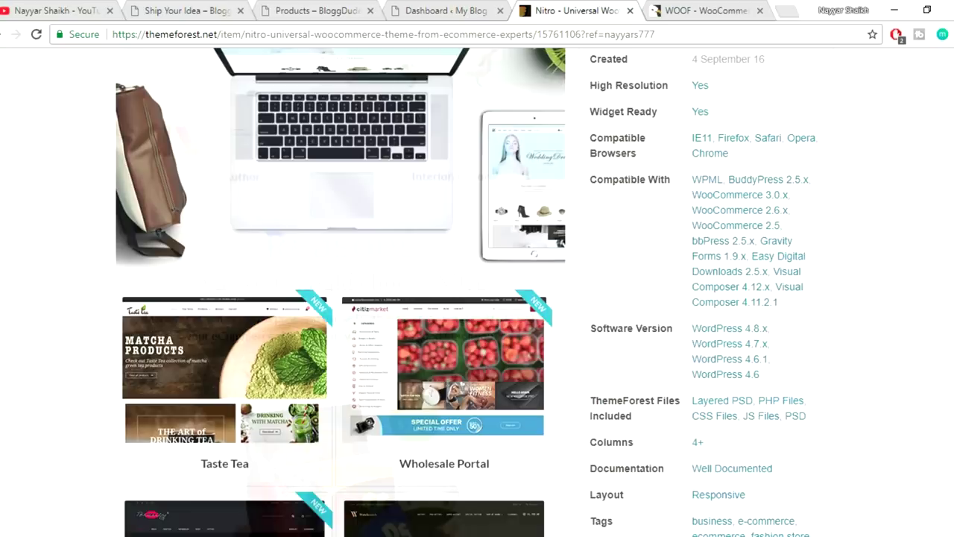
{"action": "scroll", "coordinate": [895, 238], "scroll_direction": "down", "scroll_amount": 5}
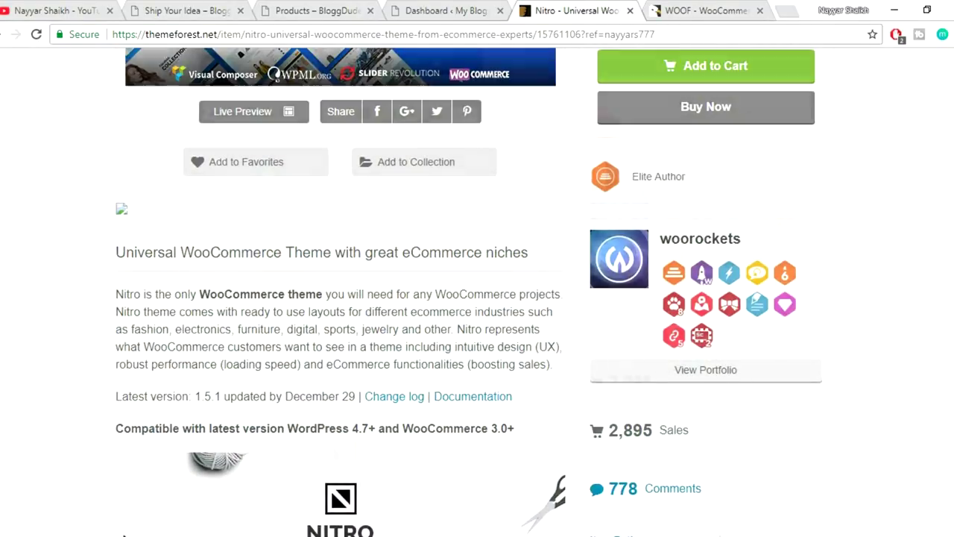
{"action": "scroll", "coordinate": [895, 239], "scroll_direction": "up", "scroll_amount": 3}
{"action": "left_click", "coordinate": [708, 8]}
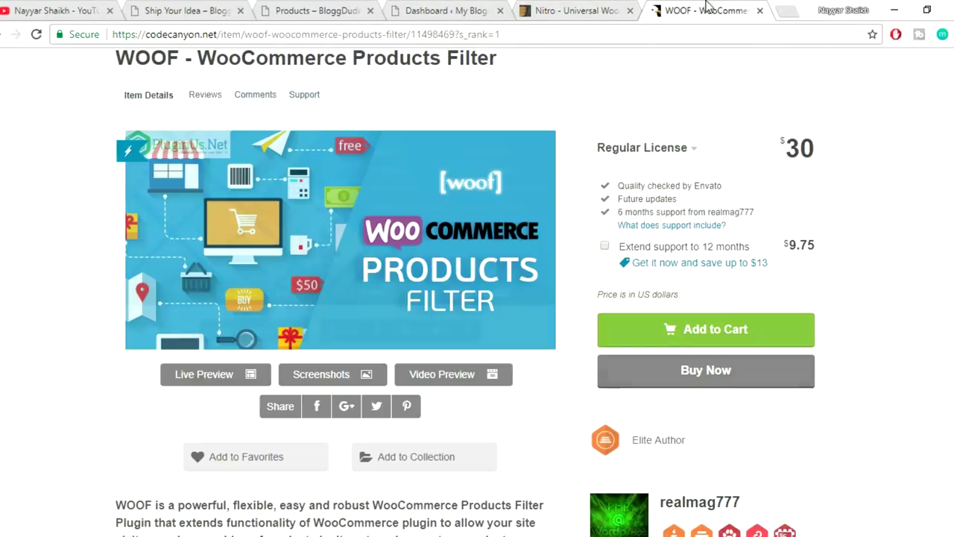
{"action": "left_click_drag", "start_coordinate": [779, 149], "coordinate": [820, 149]}
{"action": "left_click", "coordinate": [570, 11]}
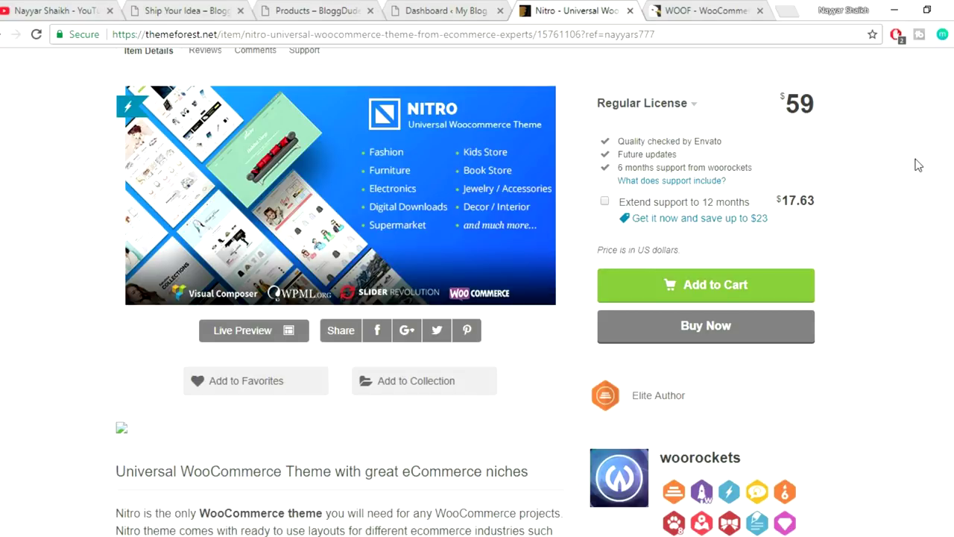
Close the Nitro and WOOF item pages and open the theme upload form in the WordPress dashboard
{"action": "left_click", "coordinate": [629, 11]}
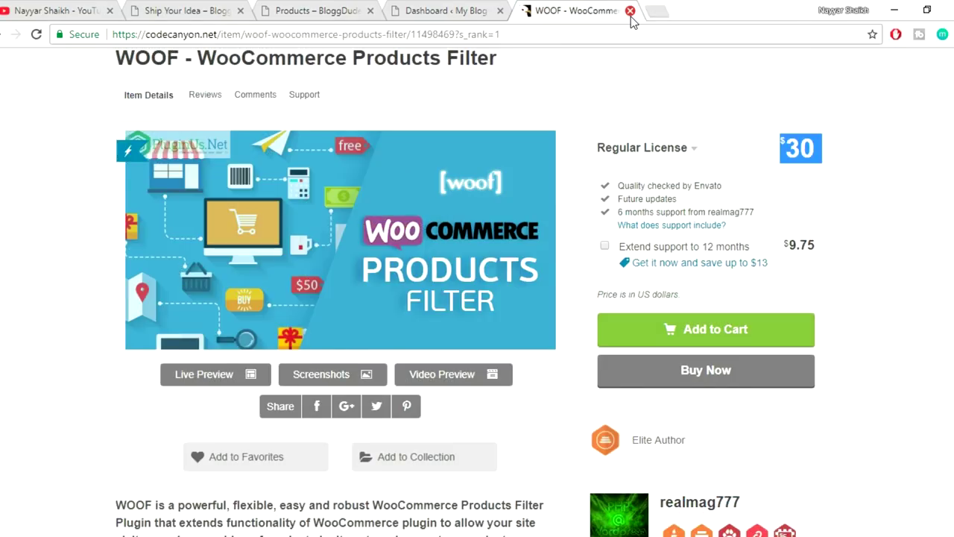
{"action": "left_click", "coordinate": [630, 11]}
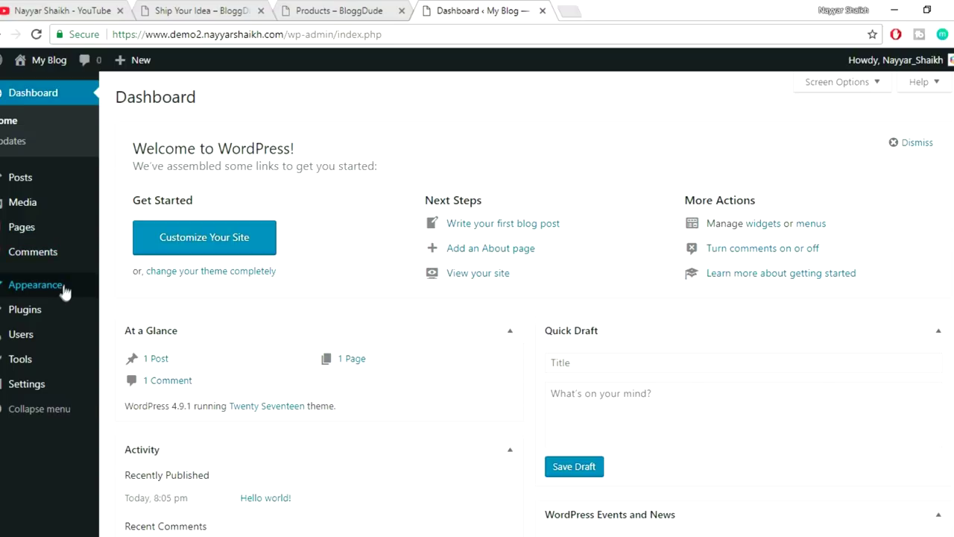
{"action": "mouse_move", "coordinate": [58, 296]}
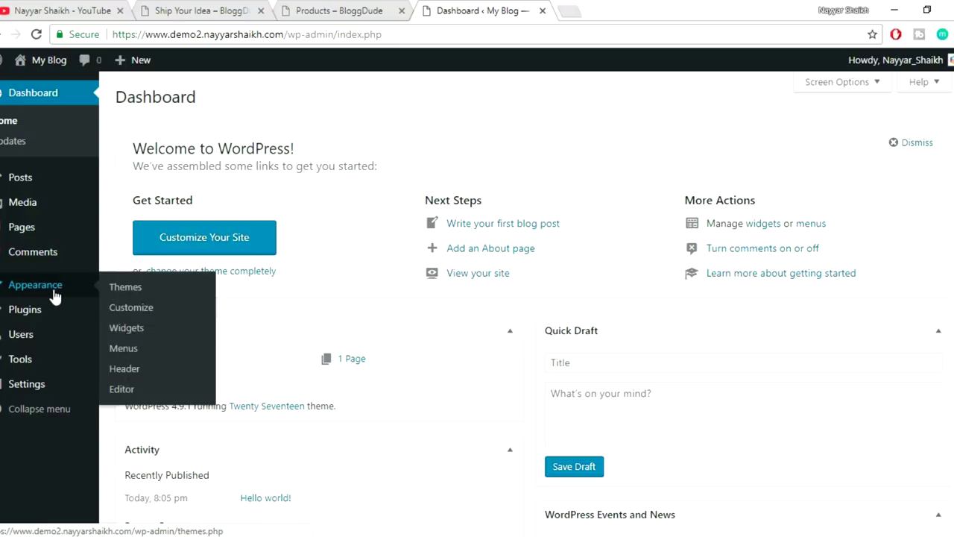
{"action": "left_click", "coordinate": [50, 292]}
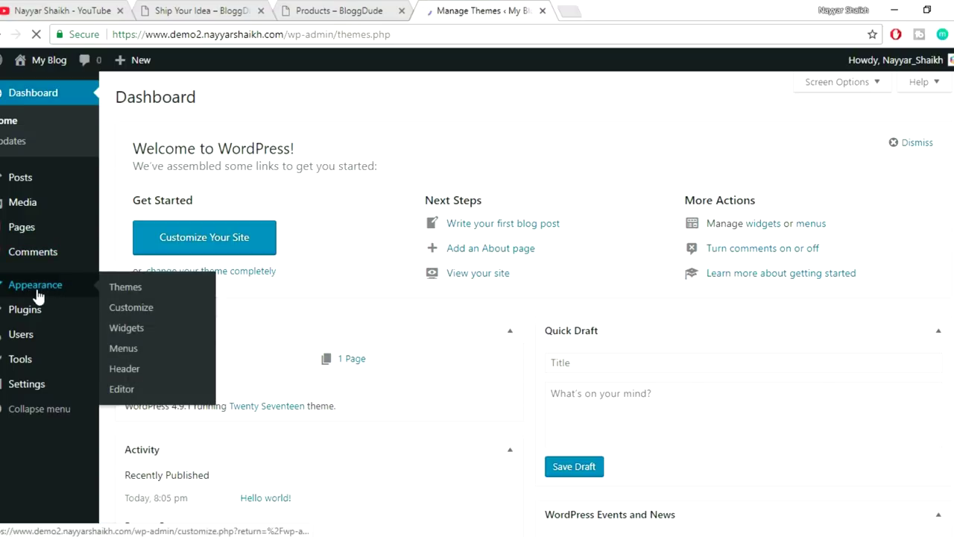
{"action": "left_click", "coordinate": [239, 102]}
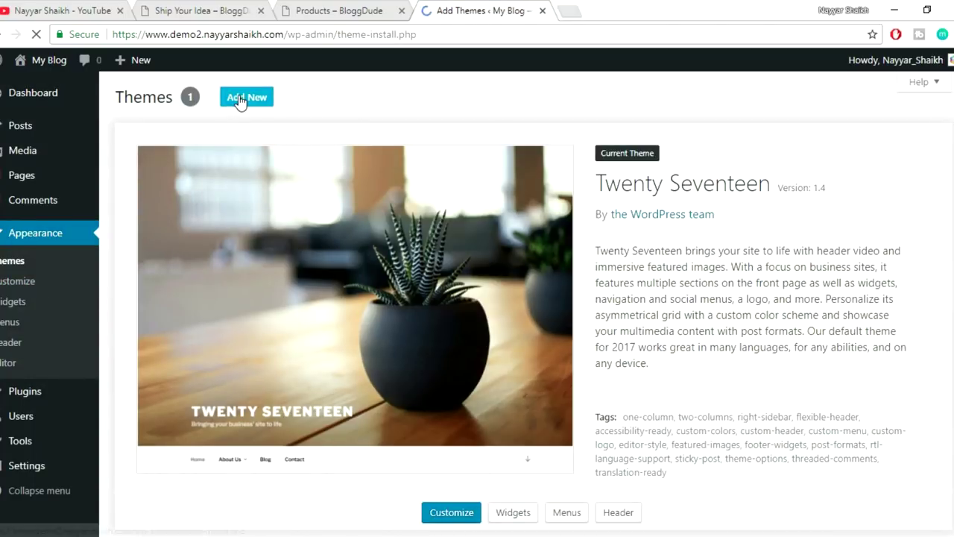
{"action": "left_click", "coordinate": [246, 109]}
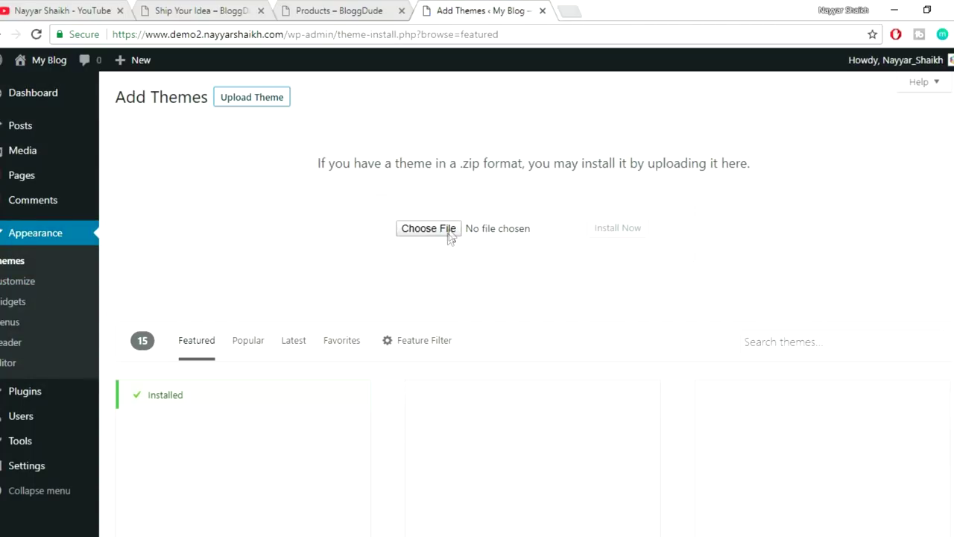
Install and activate the Nitro theme from wr-nitro_1.2.4_install.zip in the "1. Udemy - eCommerce Course" folder on the G: drive
{"action": "left_click", "coordinate": [448, 233]}
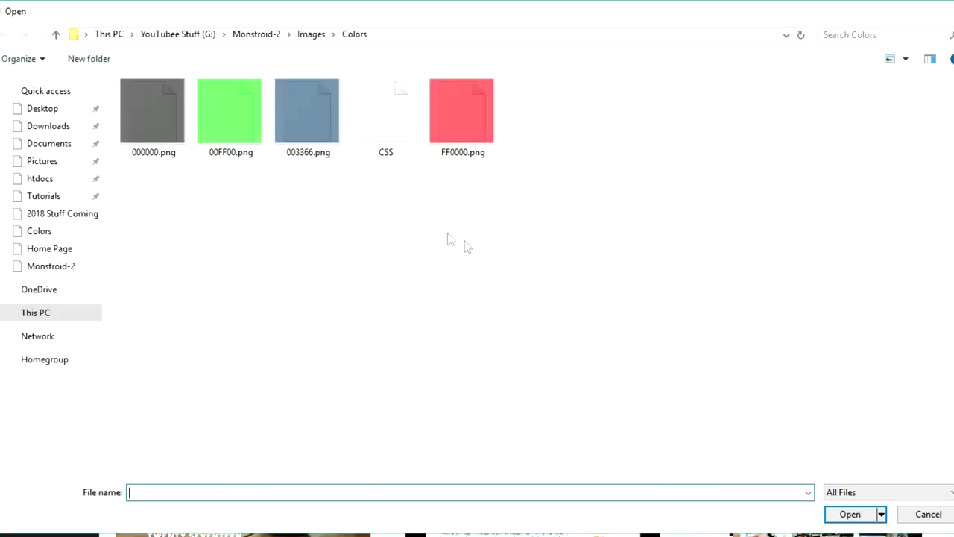
{"action": "left_click", "coordinate": [154, 39]}
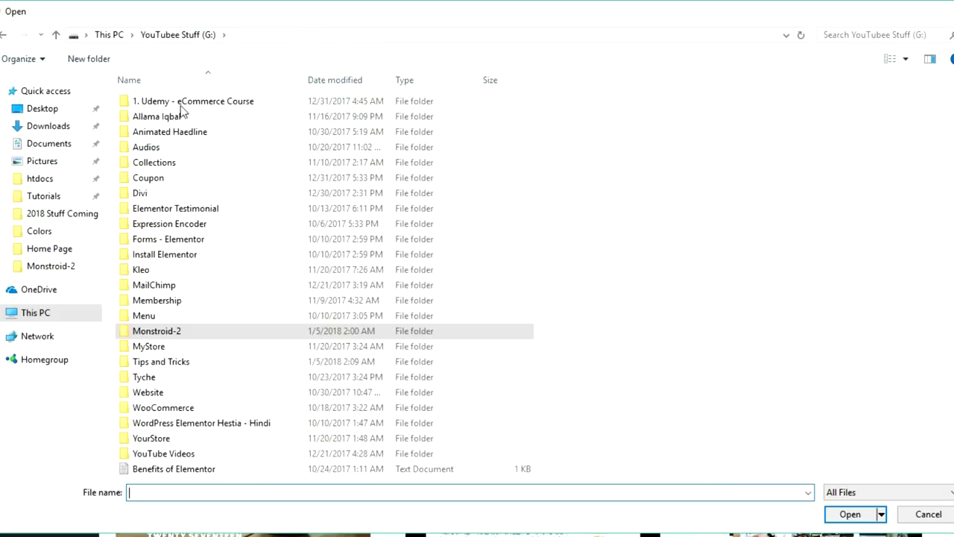
{"action": "double_click", "coordinate": [179, 101]}
{"action": "left_click", "coordinate": [172, 162]}
{"action": "left_click", "coordinate": [850, 513]}
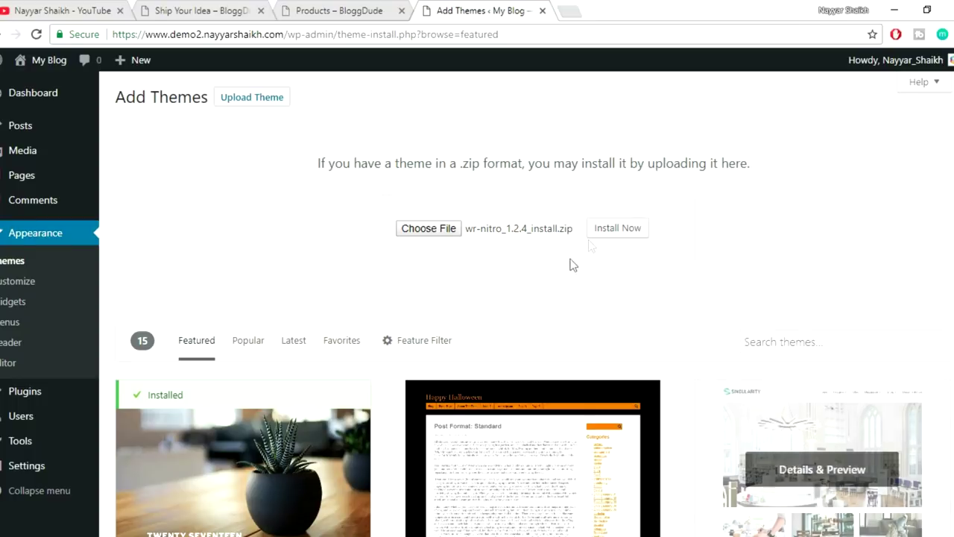
{"action": "left_click", "coordinate": [604, 229]}
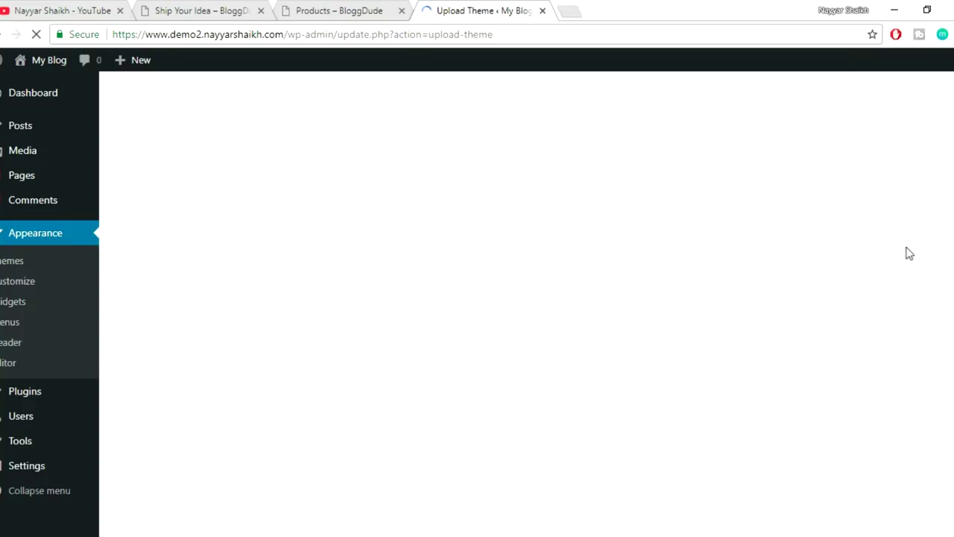
{"action": "left_click", "coordinate": [188, 197]}
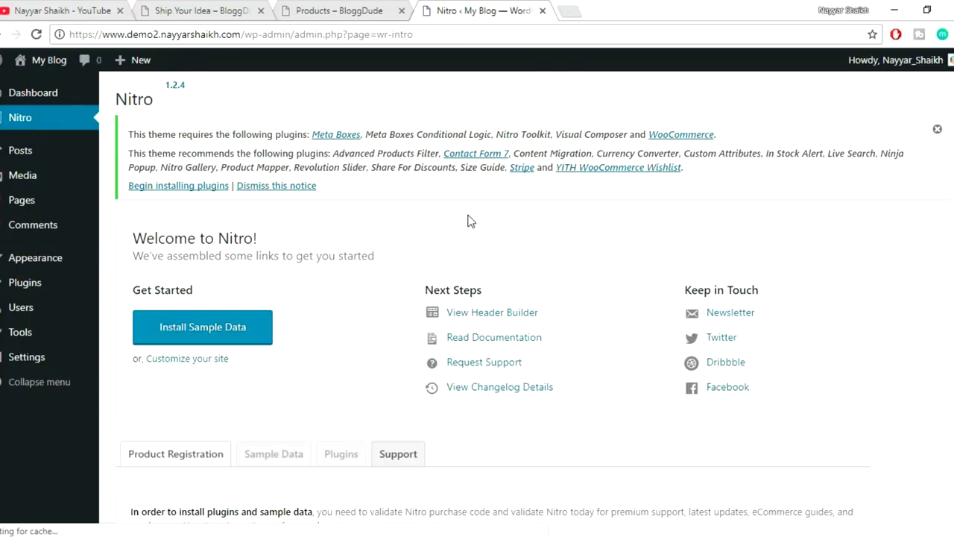
Review the required and recommended plugins listed in the Nitro theme's notice, highlighting its text
{"action": "double_click", "coordinate": [137, 134]}
{"action": "left_click_drag", "start_coordinate": [252, 155], "coordinate": [385, 175]}
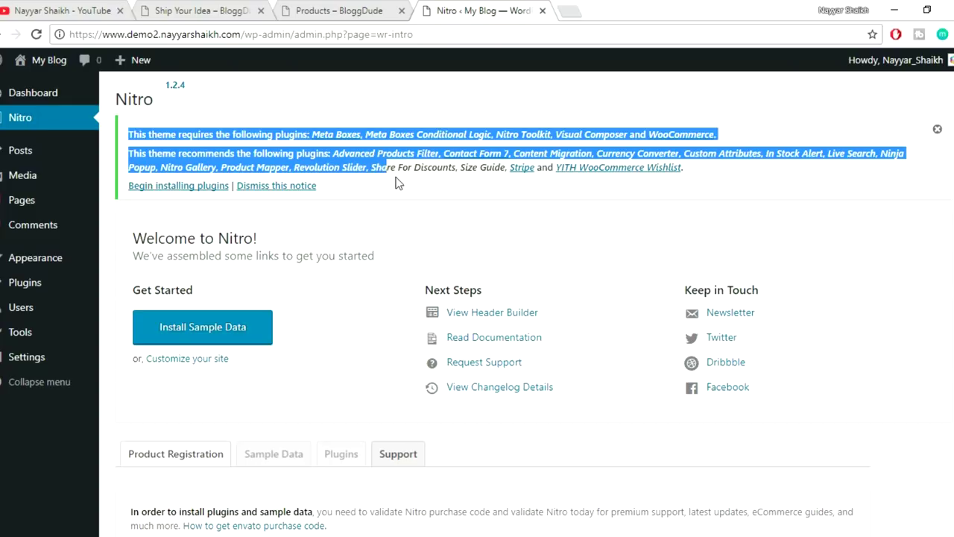
{"action": "left_click", "coordinate": [382, 183]}
{"action": "left_click_drag", "start_coordinate": [131, 134], "coordinate": [511, 191]}
{"action": "left_click", "coordinate": [512, 191]}
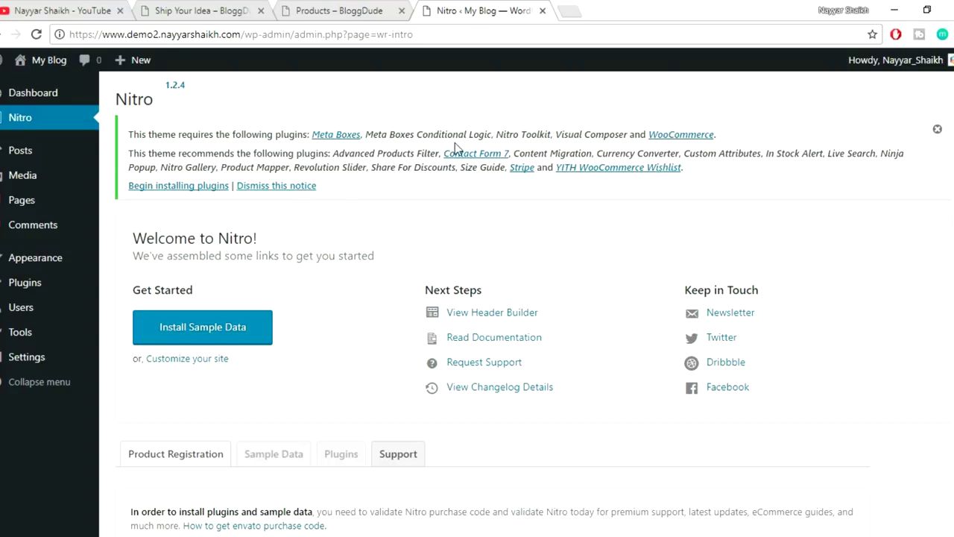
Examine Nitro's list of required and recommended plugins in the installer, highlighting Advanced Products Filter
{"action": "left_click", "coordinate": [168, 188]}
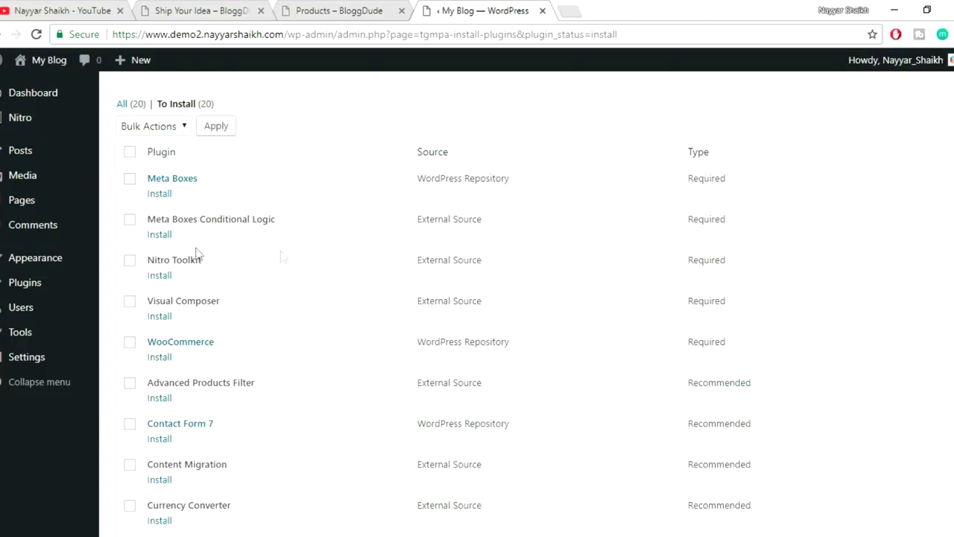
{"action": "scroll", "coordinate": [286, 268], "scroll_direction": "down", "scroll_amount": 6}
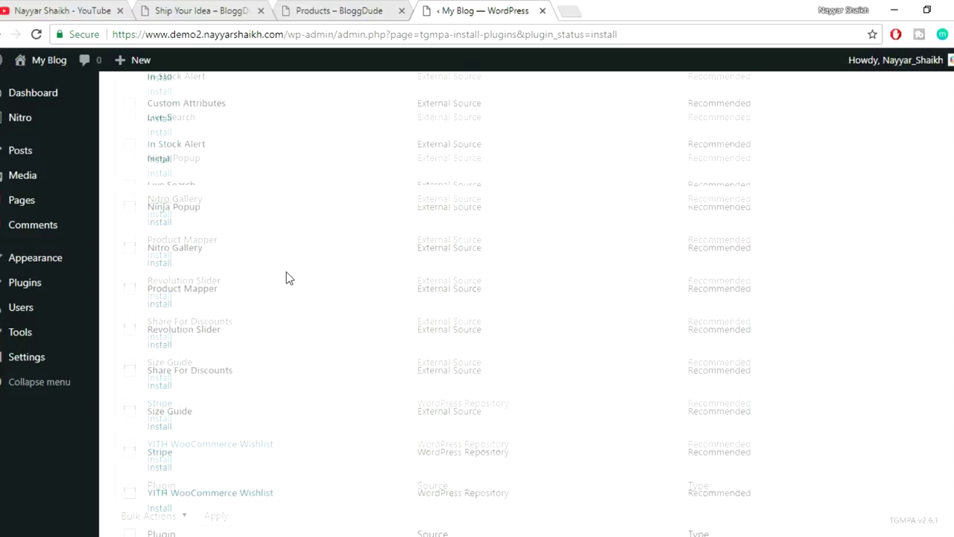
{"action": "scroll", "coordinate": [328, 291], "scroll_direction": "up", "scroll_amount": 1}
{"action": "scroll", "coordinate": [331, 294], "scroll_direction": "down", "scroll_amount": 2}
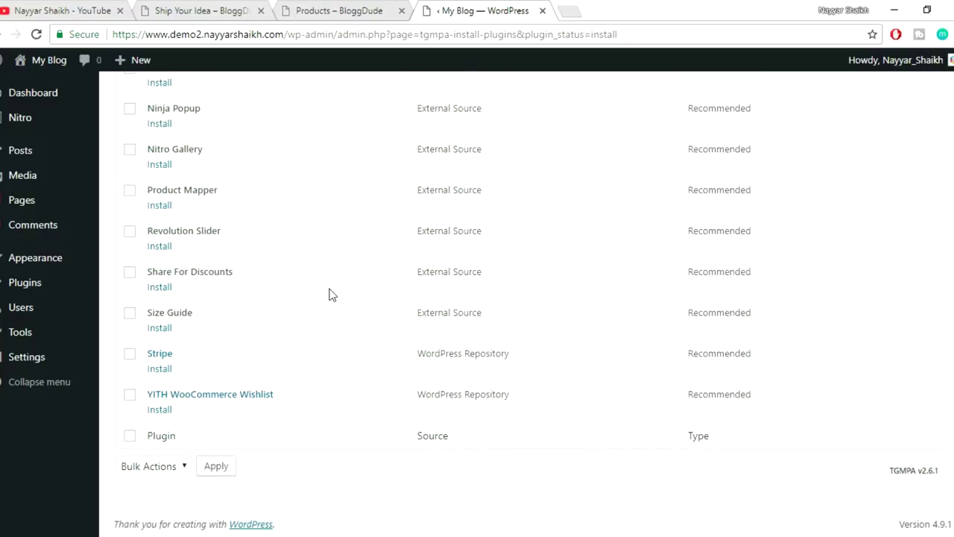
{"action": "scroll", "coordinate": [332, 311], "scroll_direction": "up", "scroll_amount": 4}
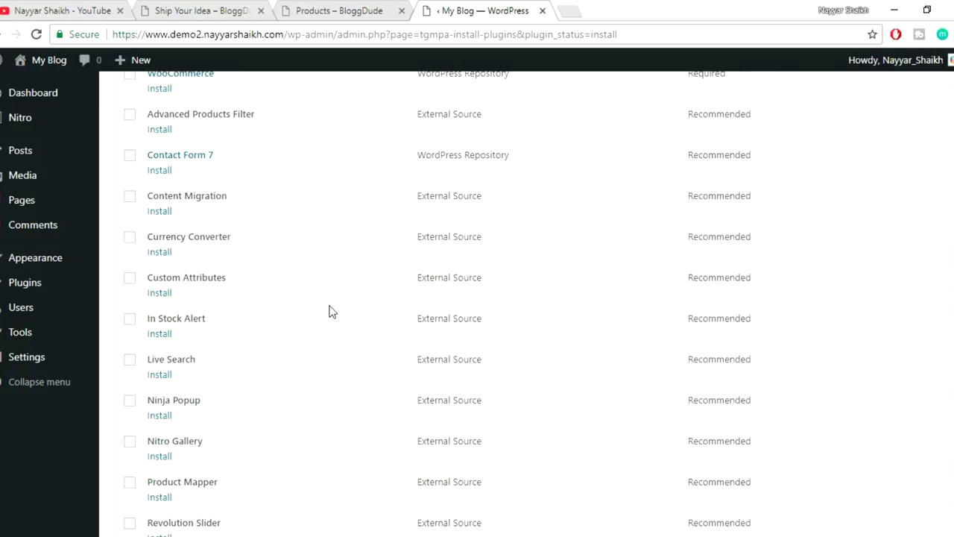
{"action": "scroll", "coordinate": [321, 288], "scroll_direction": "up", "scroll_amount": 1}
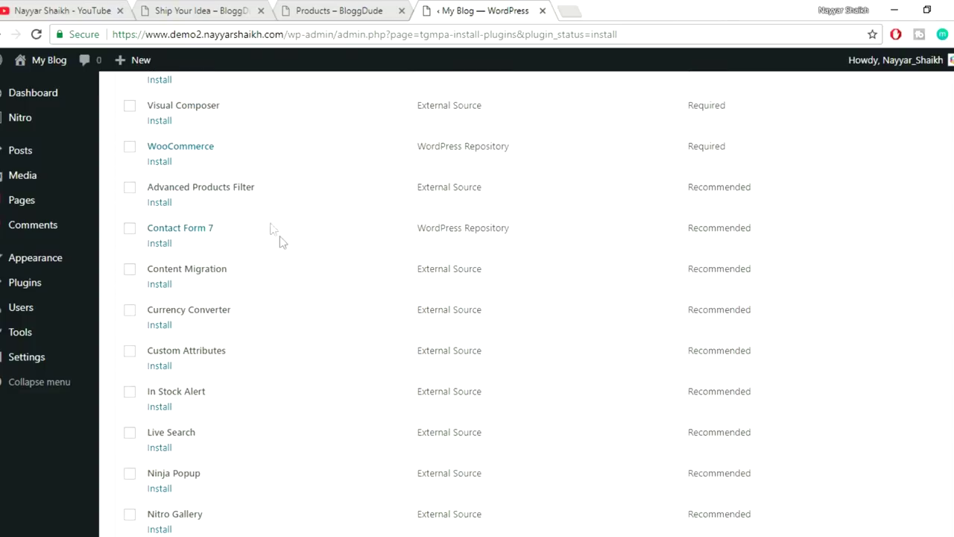
{"action": "left_click_drag", "start_coordinate": [255, 186], "coordinate": [139, 189]}
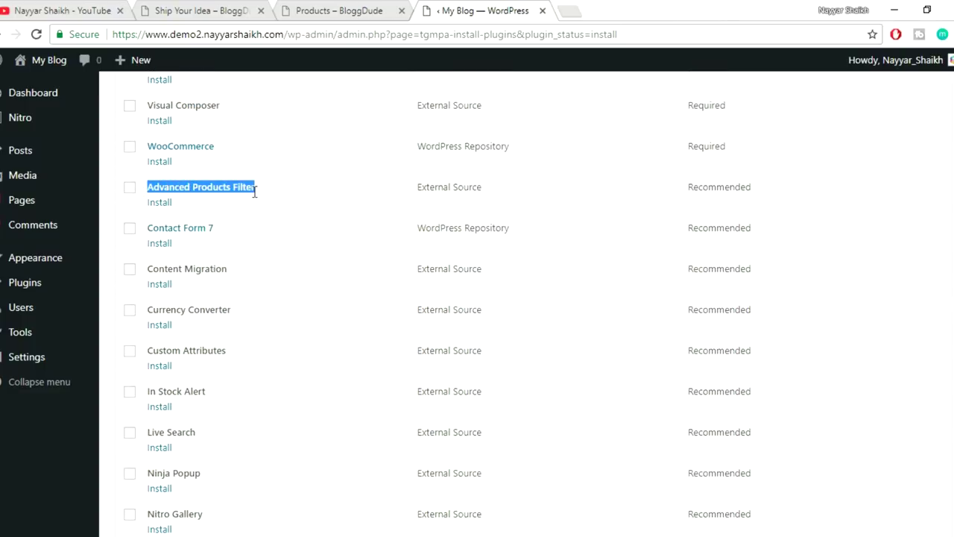
{"action": "left_click", "coordinate": [267, 226]}
{"action": "scroll", "coordinate": [276, 238], "scroll_direction": "up", "scroll_amount": 1}
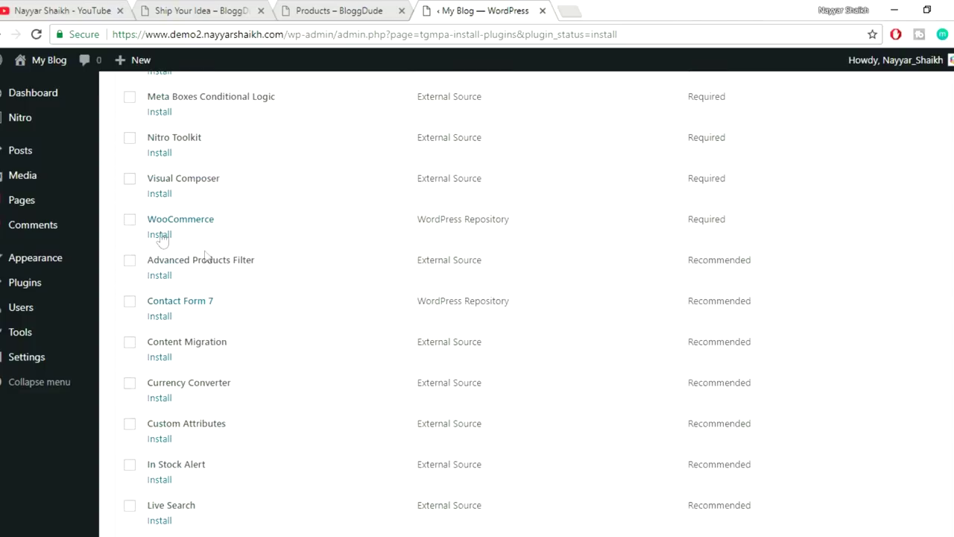
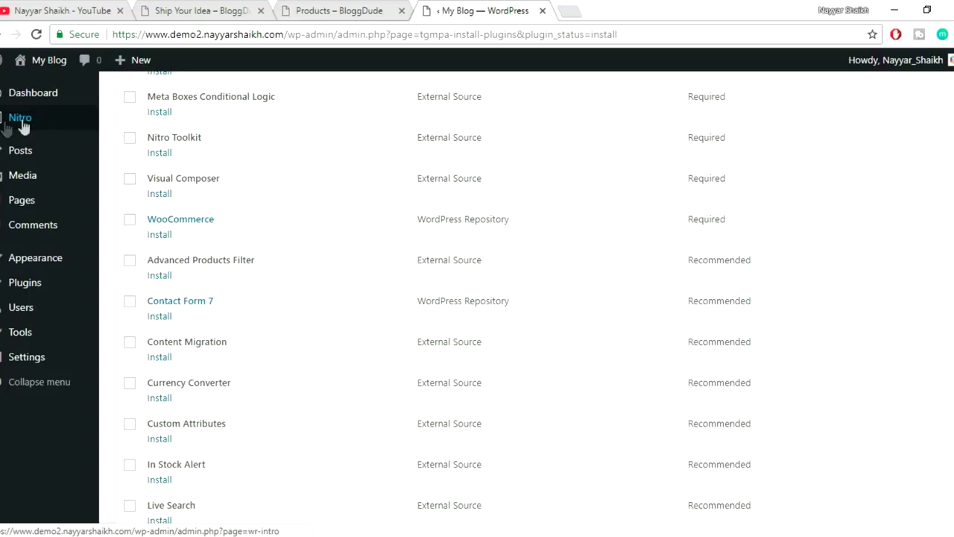
Register Nitro by filling in the customer email and purchase code in its product registration form and validating them
{"action": "left_click", "coordinate": [26, 126]}
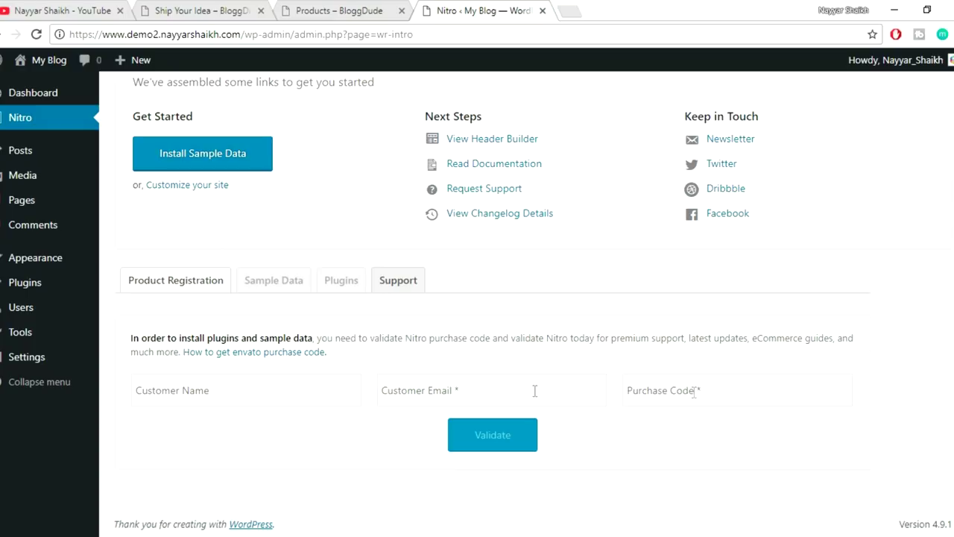
{"action": "left_click", "coordinate": [476, 391]}
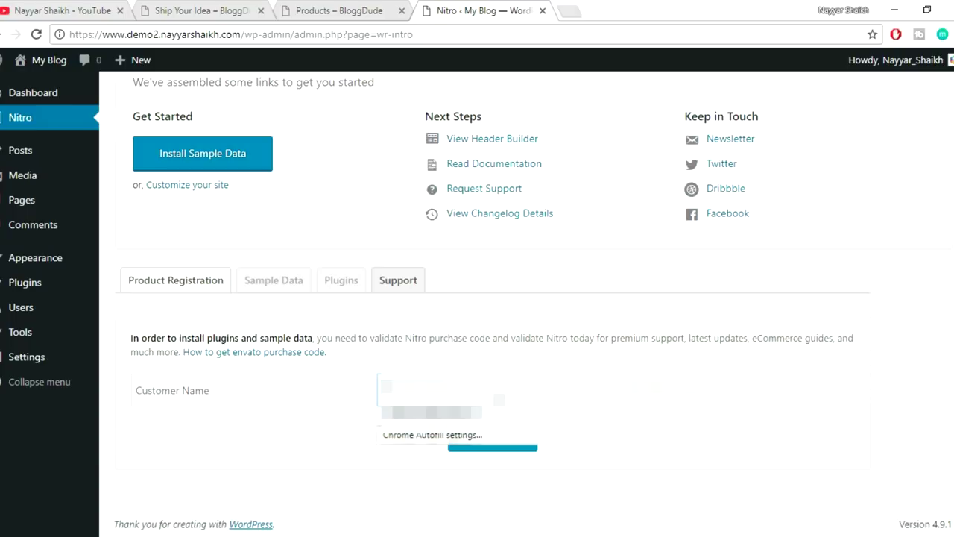
{"action": "left_click", "coordinate": [431, 412]}
{"action": "left_click", "coordinate": [656, 389]}
{"action": "left_click", "coordinate": [716, 412]}
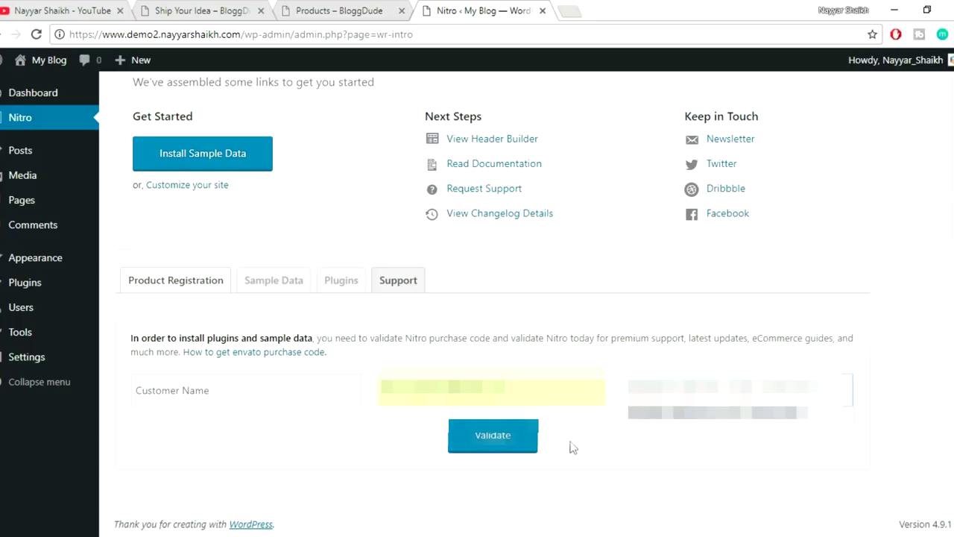
{"action": "left_click", "coordinate": [507, 447]}
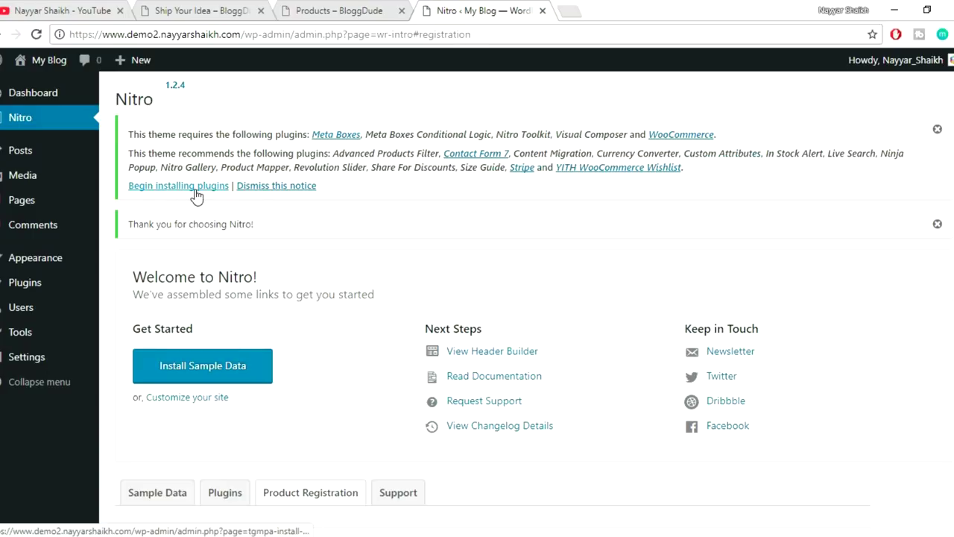
Bulk install the WooCommerce, Advanced Products Filter and Custom Attributes plugins from Nitro's plugin installer
{"action": "left_click", "coordinate": [195, 190]}
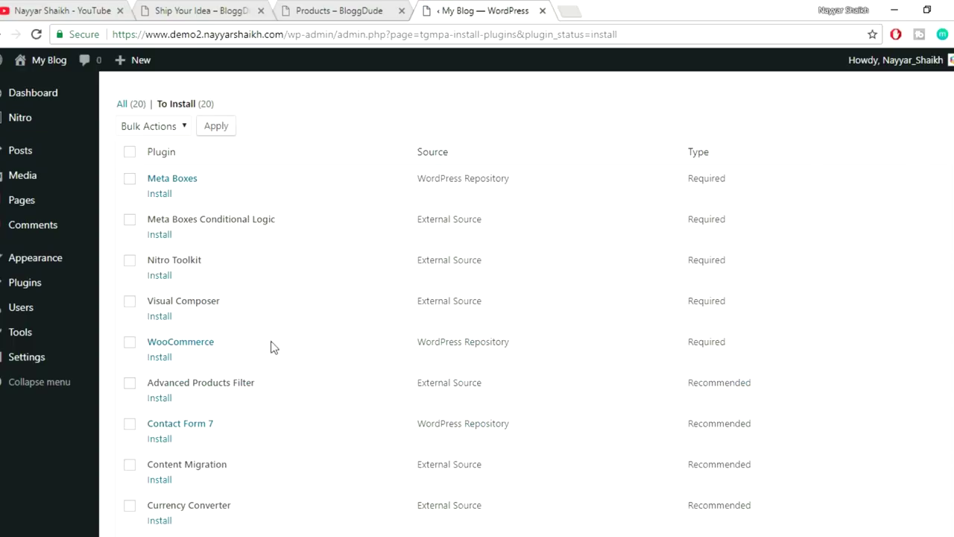
{"action": "left_click", "coordinate": [129, 347]}
{"action": "left_click", "coordinate": [130, 387]}
{"action": "scroll", "coordinate": [260, 334], "scroll_direction": "down", "scroll_amount": 1}
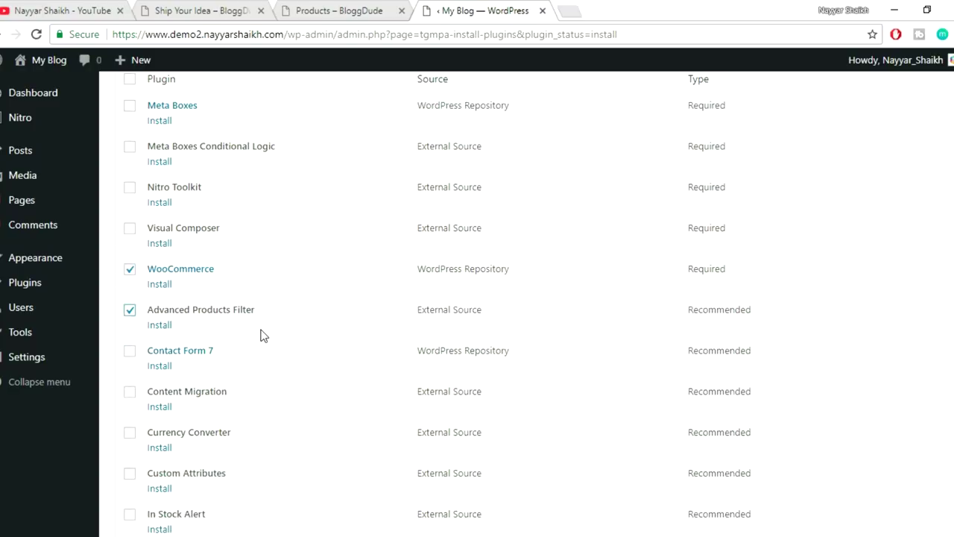
{"action": "scroll", "coordinate": [313, 337], "scroll_direction": "down", "scroll_amount": 1}
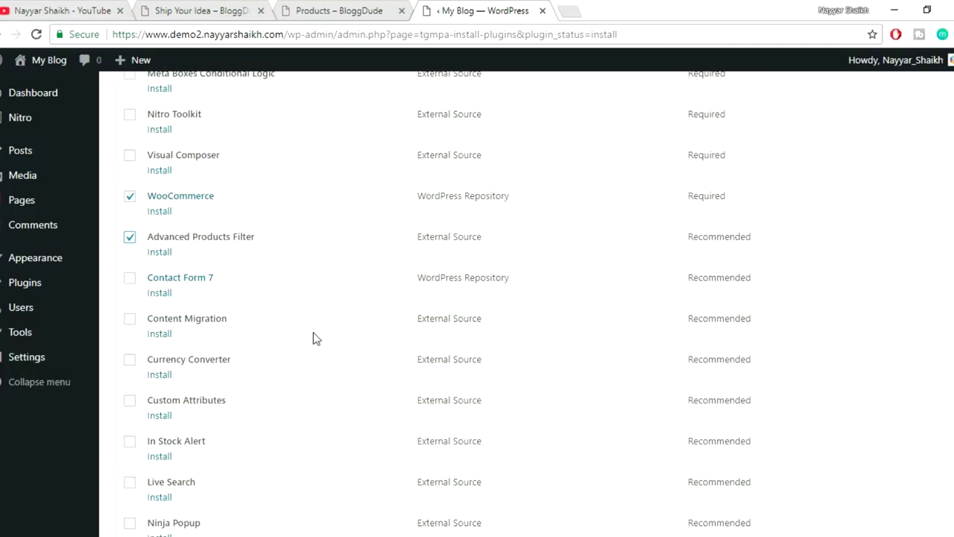
{"action": "scroll", "coordinate": [313, 337], "scroll_direction": "down", "scroll_amount": 1}
{"action": "left_click", "coordinate": [131, 331]}
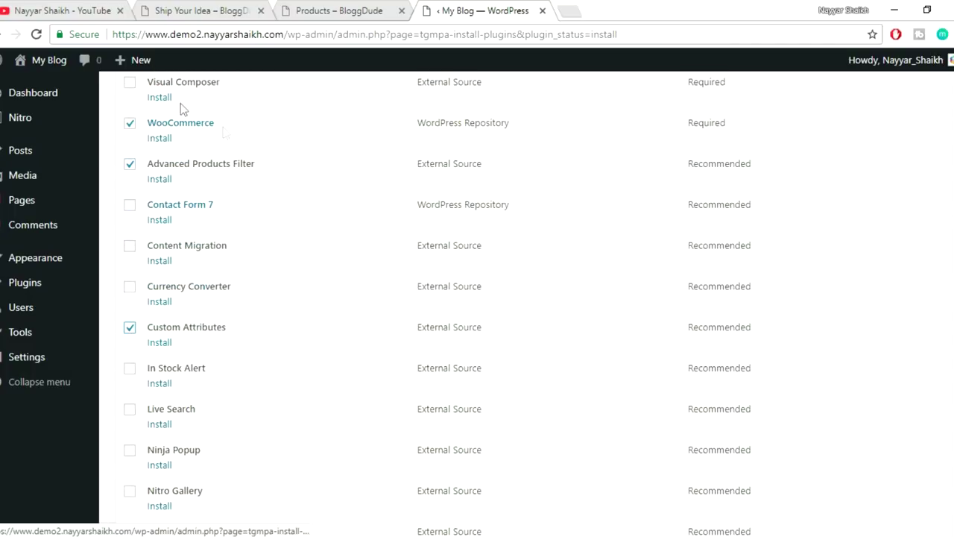
{"action": "scroll", "coordinate": [245, 375], "scroll_direction": "down", "scroll_amount": 3}
{"action": "scroll", "coordinate": [245, 375], "scroll_direction": "down", "scroll_amount": 2}
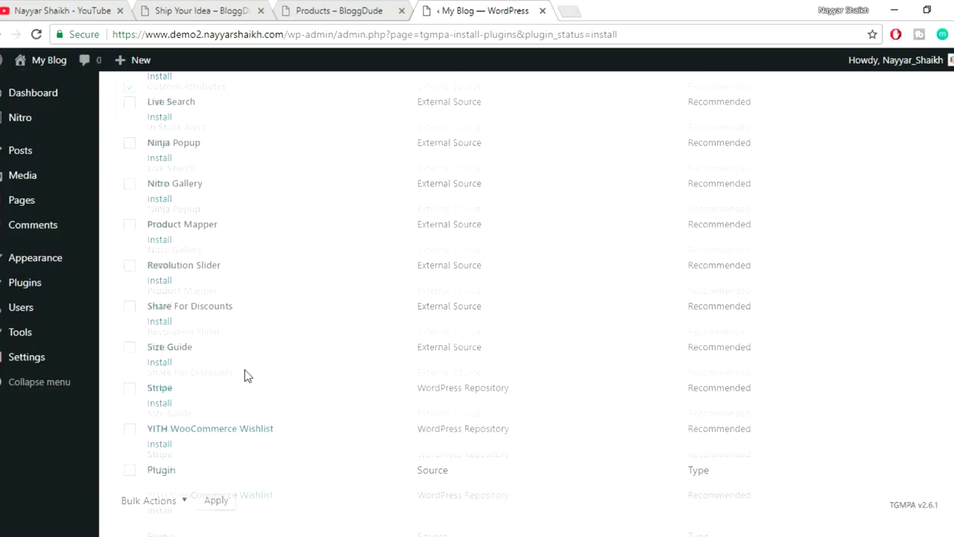
{"action": "left_click", "coordinate": [169, 467]}
{"action": "left_click", "coordinate": [161, 499]}
{"action": "left_click", "coordinate": [217, 466]}
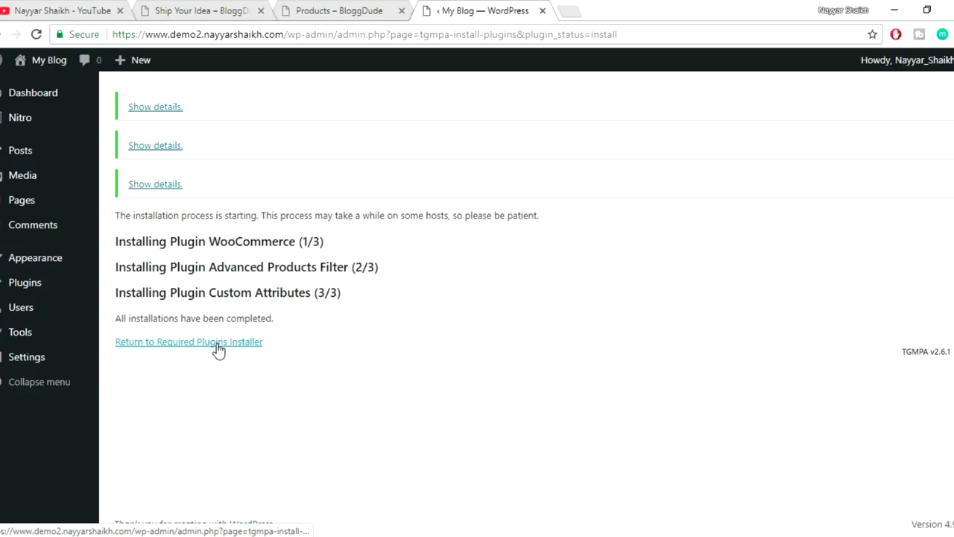
Return to the required plugins installer and bulk activate WooCommerce, Advanced Products Filter and Custom Attributes
{"action": "left_click", "coordinate": [218, 343]}
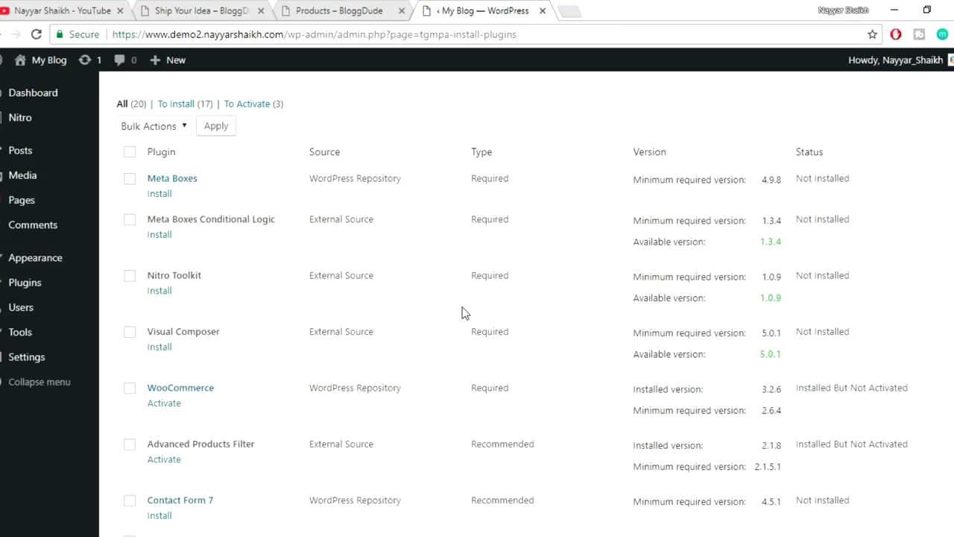
{"action": "scroll", "coordinate": [462, 313], "scroll_direction": "down", "scroll_amount": 1}
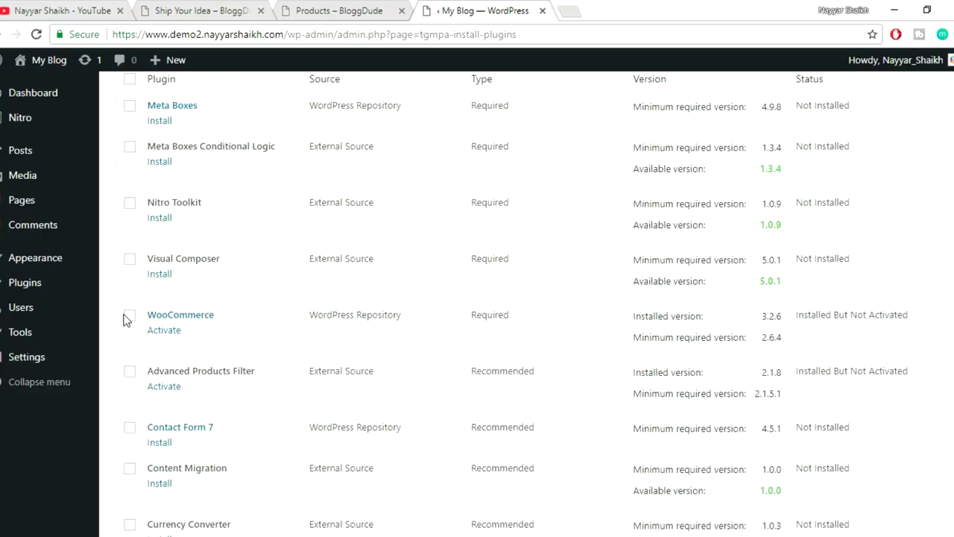
{"action": "left_click", "coordinate": [131, 319]}
{"action": "left_click", "coordinate": [130, 375]}
{"action": "scroll", "coordinate": [438, 368], "scroll_direction": "down", "scroll_amount": 3}
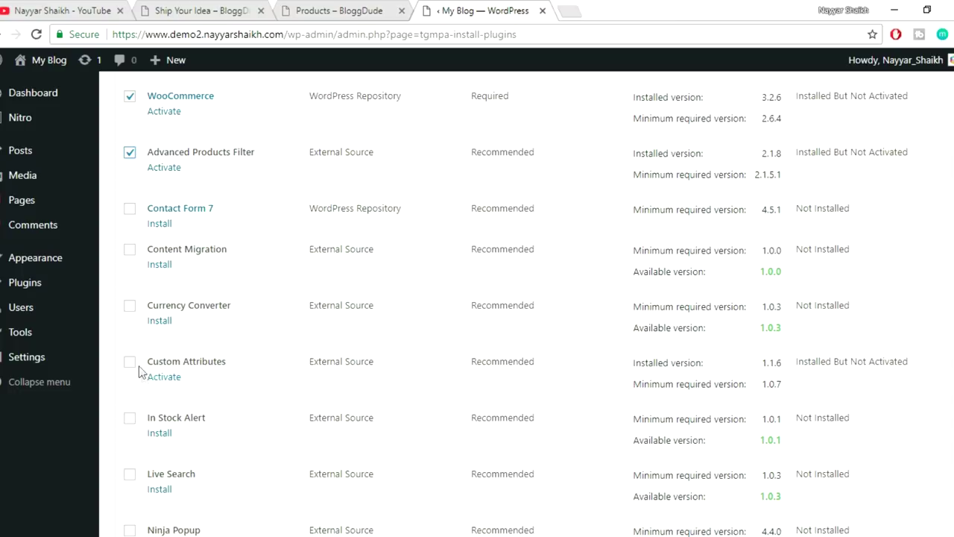
{"action": "left_click", "coordinate": [131, 363]}
{"action": "scroll", "coordinate": [366, 363], "scroll_direction": "down", "scroll_amount": 2}
{"action": "scroll", "coordinate": [366, 366], "scroll_direction": "down", "scroll_amount": 5}
{"action": "left_click", "coordinate": [171, 465]}
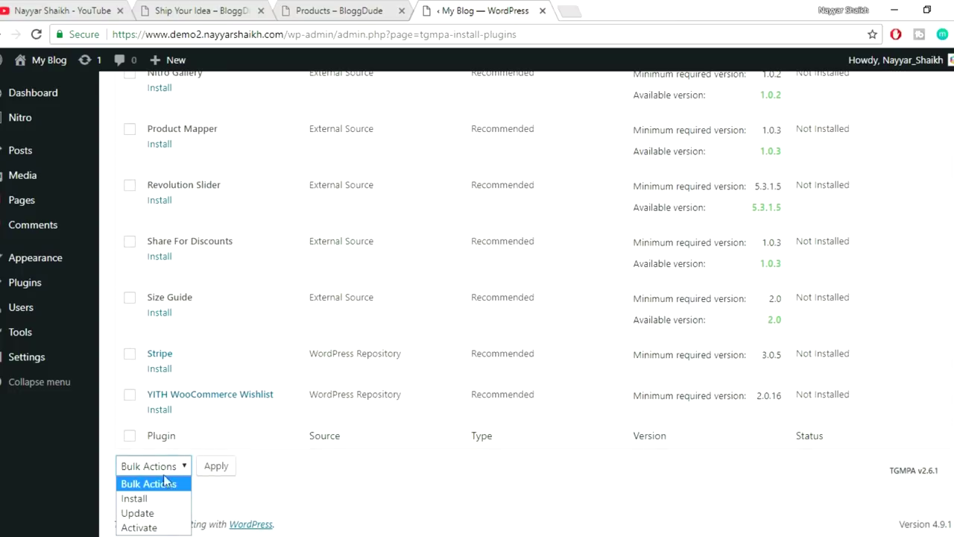
{"action": "left_click", "coordinate": [138, 526]}
{"action": "left_click", "coordinate": [219, 468]}
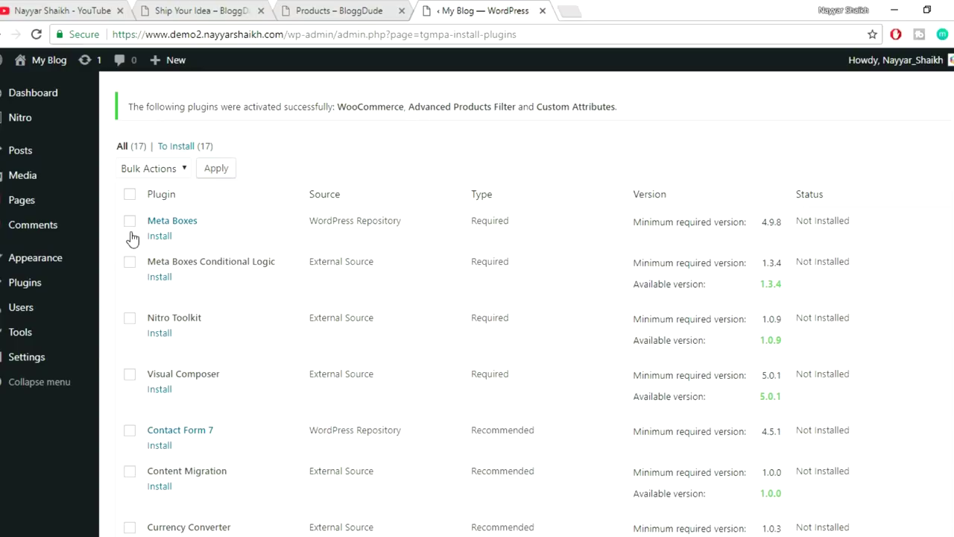
Fill in the store's address, city and postcode in the WooCommerce setup wizard and submit the store details
{"action": "mouse_move", "coordinate": [55, 263]}
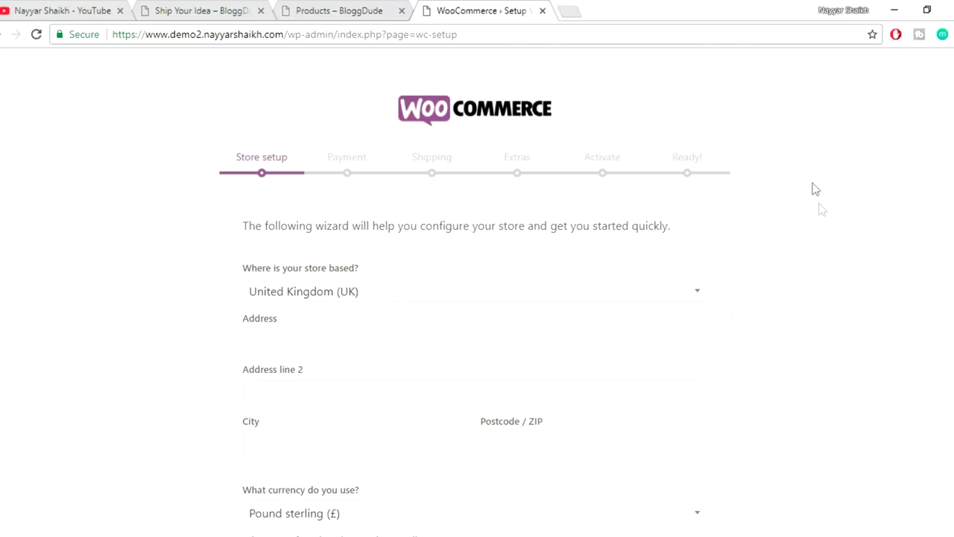
{"action": "scroll", "coordinate": [886, 177], "scroll_direction": "down", "scroll_amount": 3}
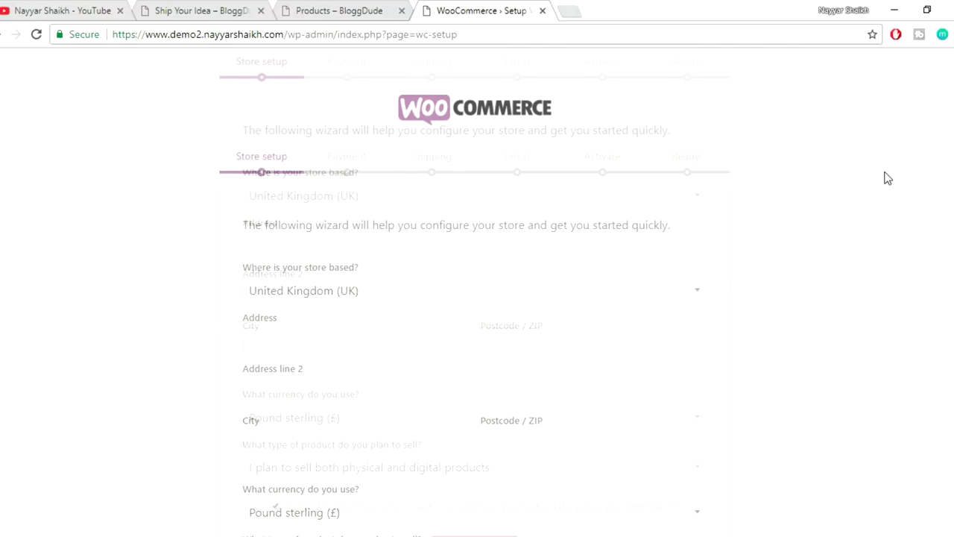
{"action": "left_click", "coordinate": [404, 143]}
{"action": "left_click", "coordinate": [377, 164]}
{"action": "left_click", "coordinate": [485, 453]}
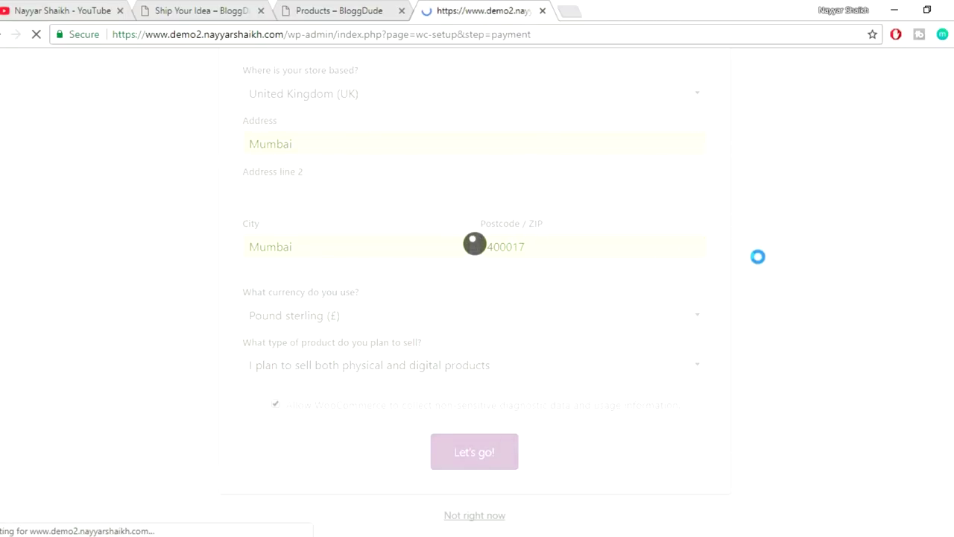
Leave all online payment methods switched off in the wizard's payment settings and continue to shipping
{"action": "scroll", "coordinate": [775, 249], "scroll_direction": "down", "scroll_amount": 1}
{"action": "left_click", "coordinate": [671, 266]}
{"action": "scroll", "coordinate": [559, 439], "scroll_direction": "down", "scroll_amount": 1}
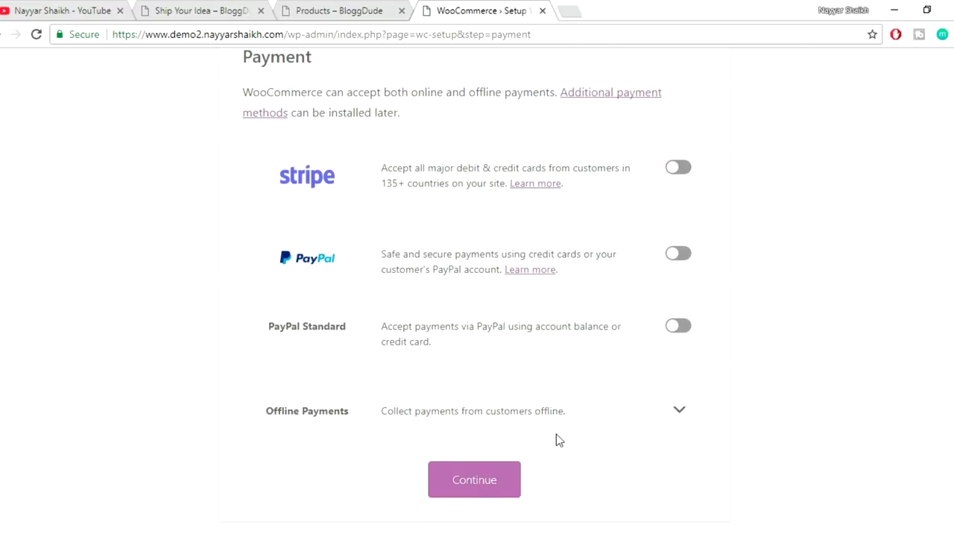
{"action": "left_click", "coordinate": [468, 492]}
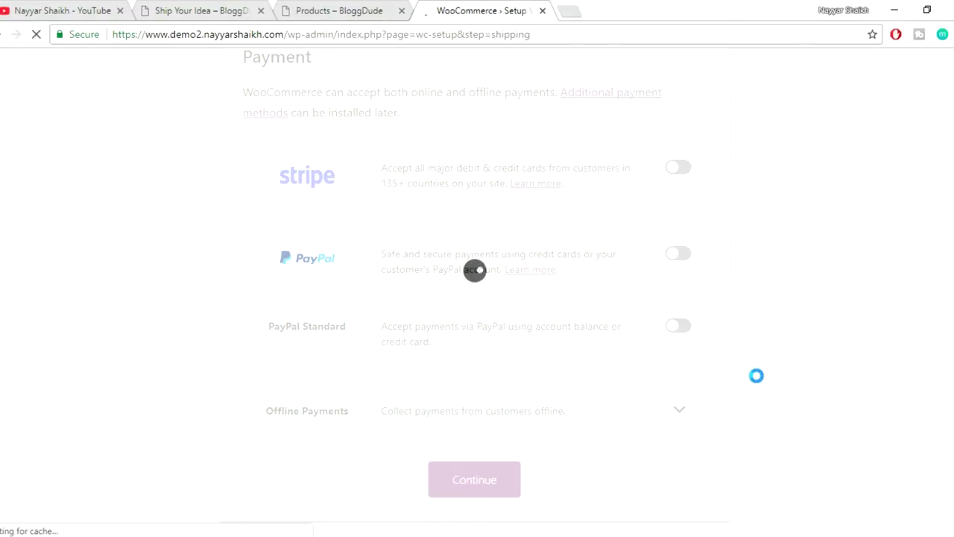
Switch off flat rate shipping for both the United Kingdom and the locations not covered by other zones, and continue
{"action": "scroll", "coordinate": [757, 376], "scroll_direction": "down", "scroll_amount": 3}
{"action": "left_click", "coordinate": [678, 157]}
{"action": "left_click", "coordinate": [677, 264]}
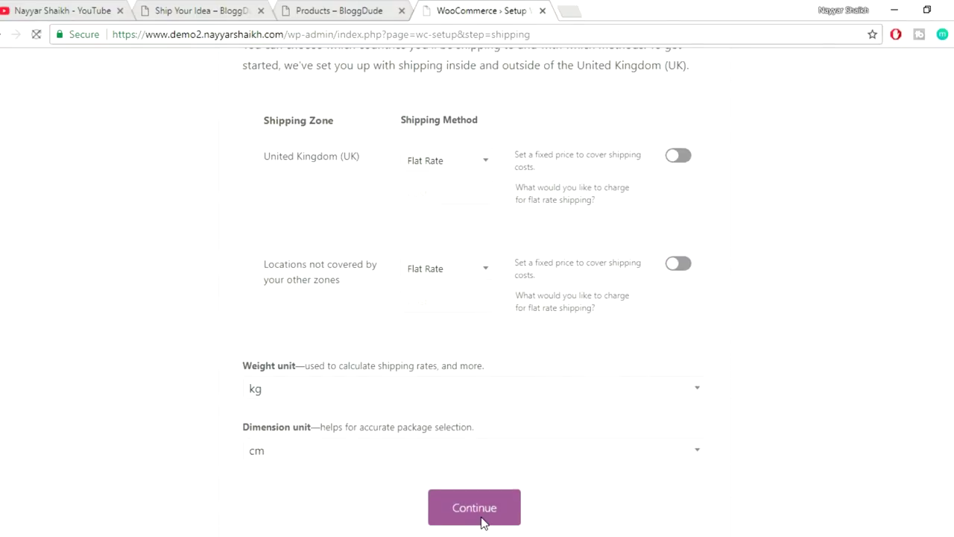
{"action": "left_click", "coordinate": [481, 510]}
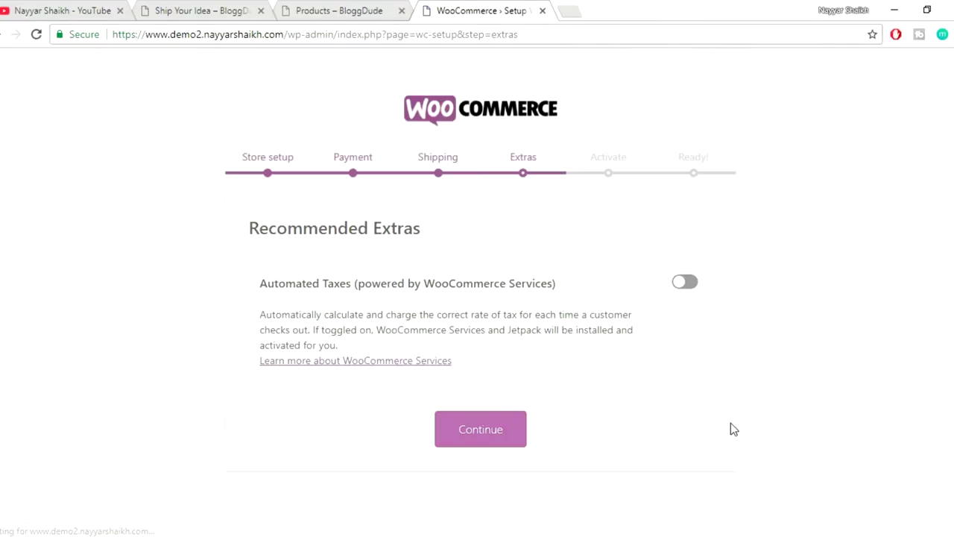
Finish the WooCommerce setup without automated taxes or a Jetpack connection and return to the WordPress dashboard
{"action": "left_click", "coordinate": [511, 426]}
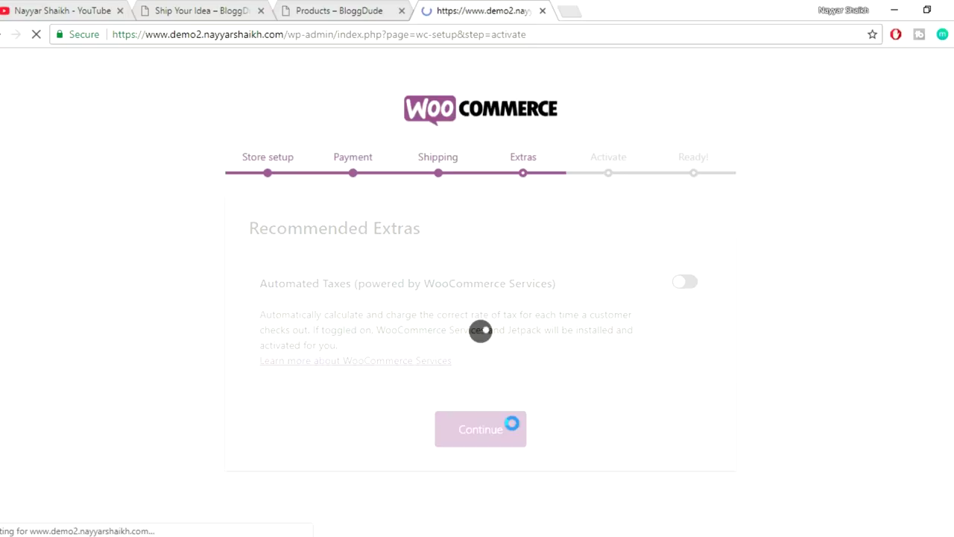
{"action": "scroll", "coordinate": [560, 409], "scroll_direction": "down", "scroll_amount": 3}
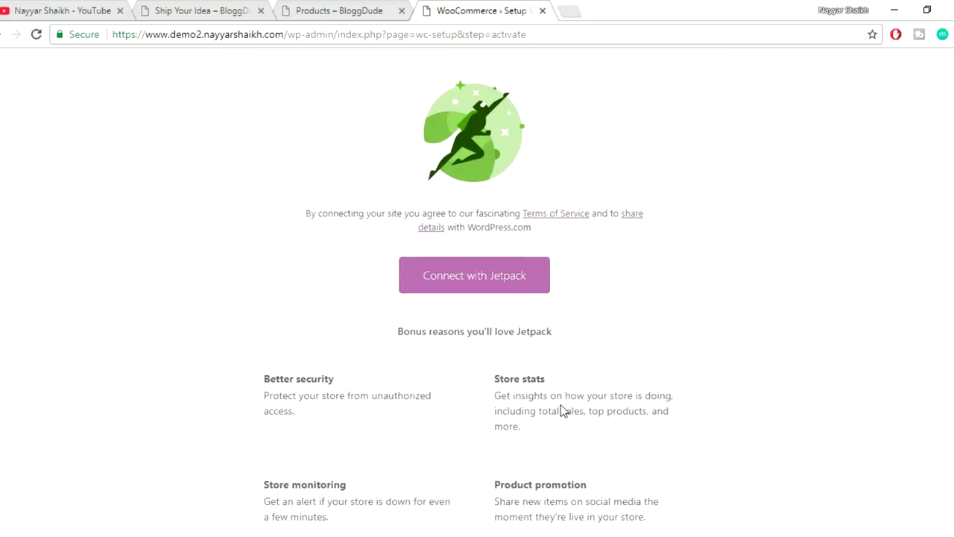
{"action": "scroll", "coordinate": [487, 473], "scroll_direction": "down", "scroll_amount": 1}
{"action": "left_click", "coordinate": [477, 514]}
{"action": "scroll", "coordinate": [846, 264], "scroll_direction": "down", "scroll_amount": 3}
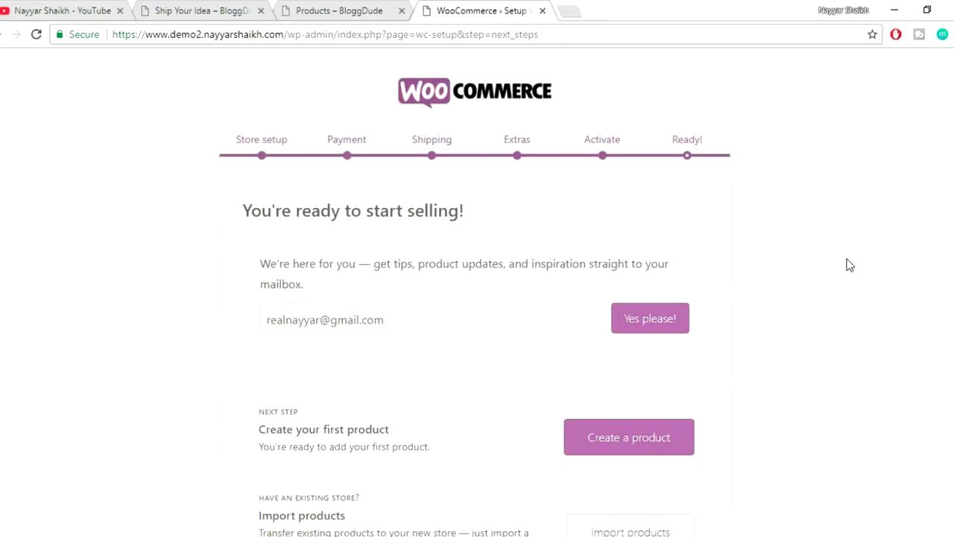
{"action": "left_click", "coordinate": [515, 516]}
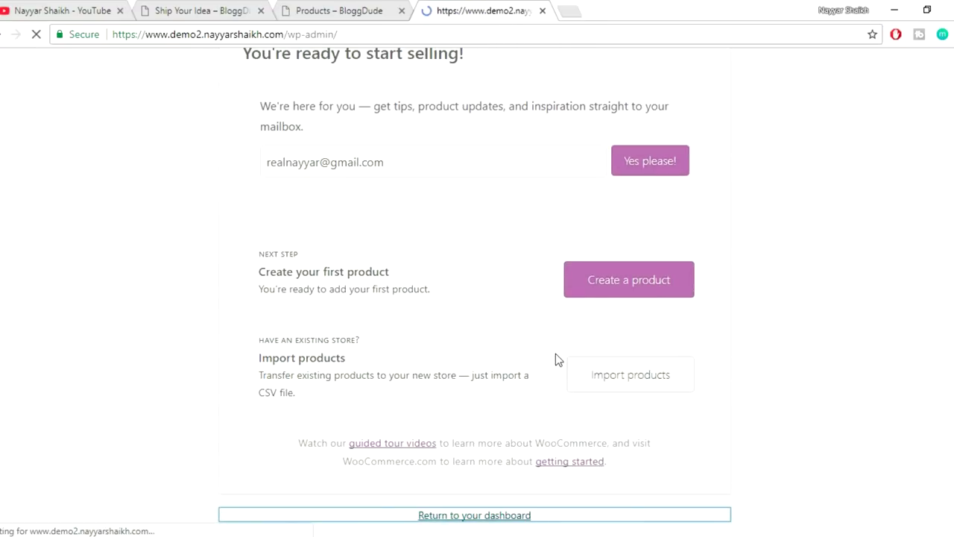
Browse the latest uploads on the YouTube channel page and return to the WordPress dashboard
{"action": "left_click", "coordinate": [92, 6]}
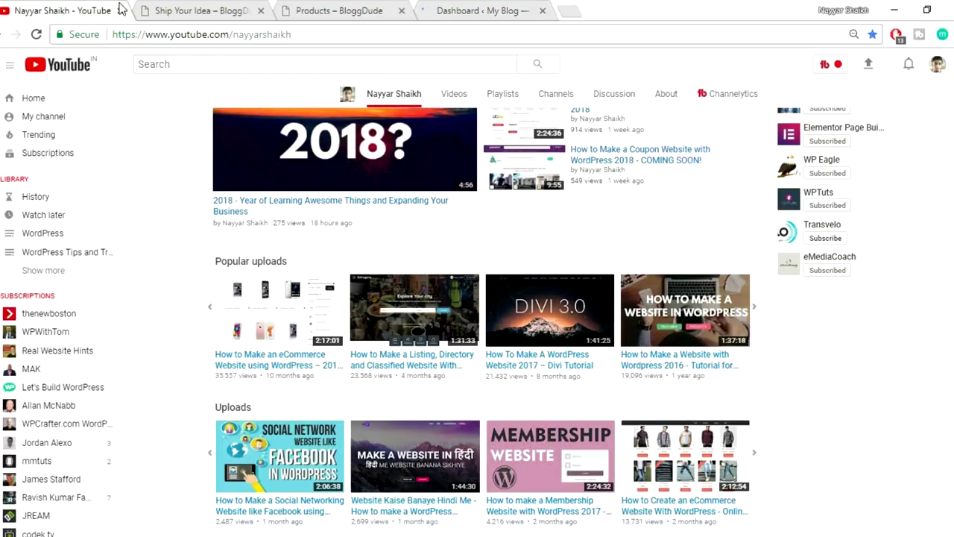
{"action": "scroll", "coordinate": [832, 272], "scroll_direction": "down", "scroll_amount": 2}
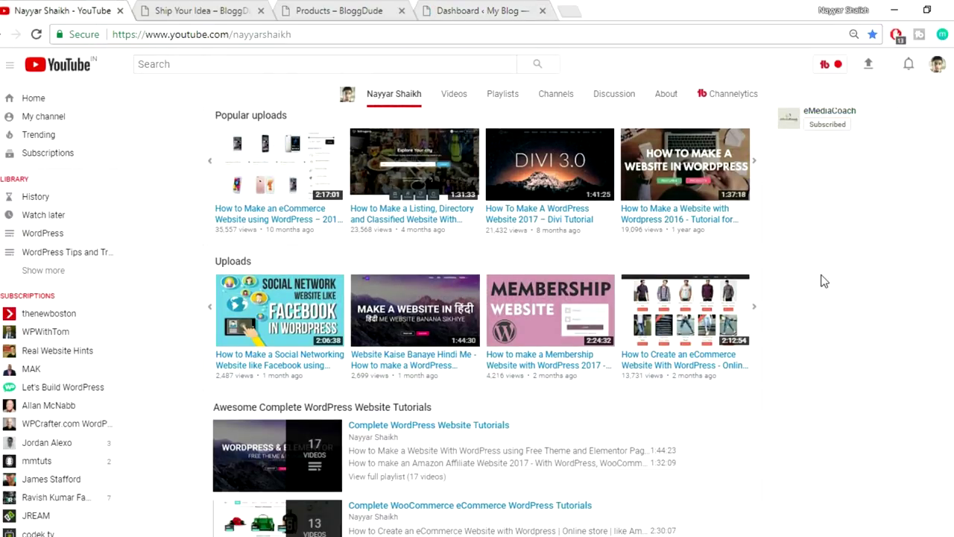
{"action": "left_click", "coordinate": [206, 324]}
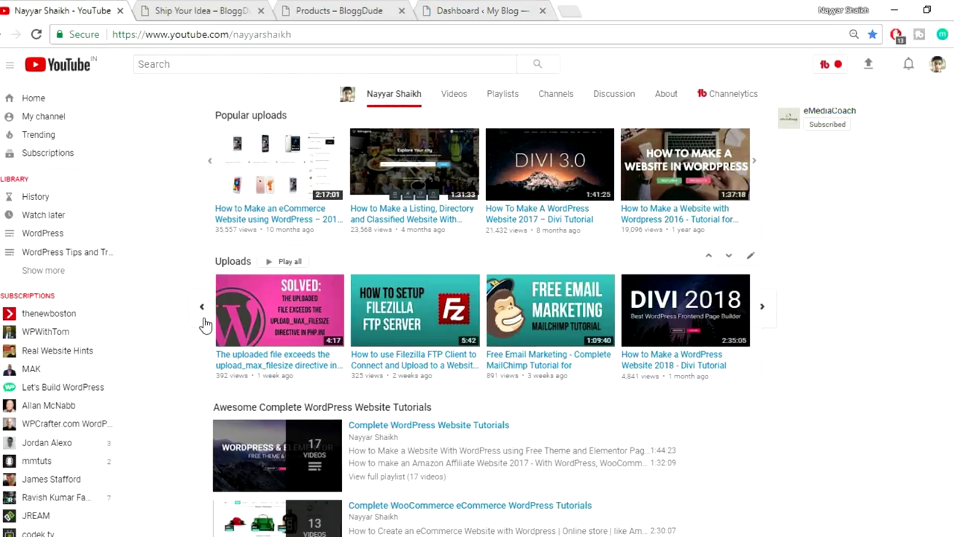
{"action": "left_click", "coordinate": [204, 320]}
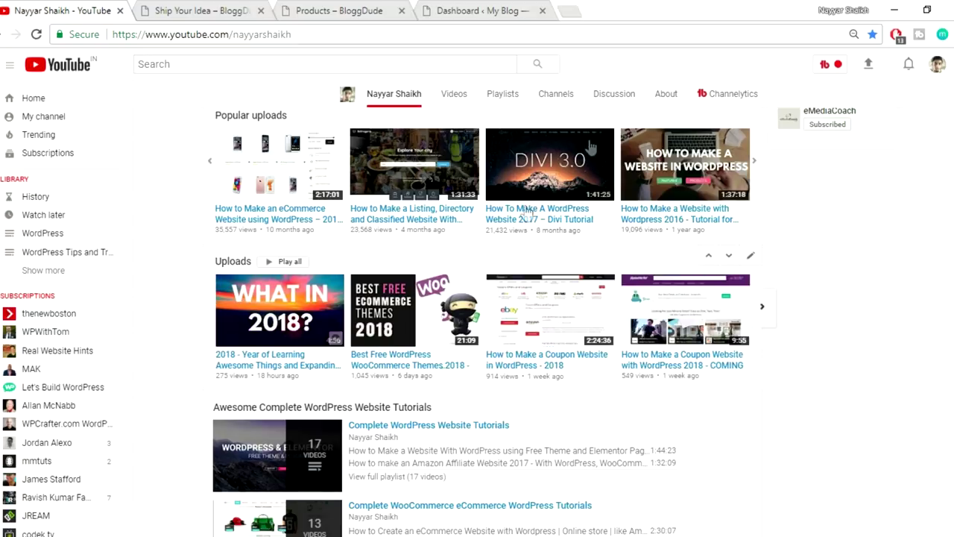
{"action": "left_click", "coordinate": [489, 7]}
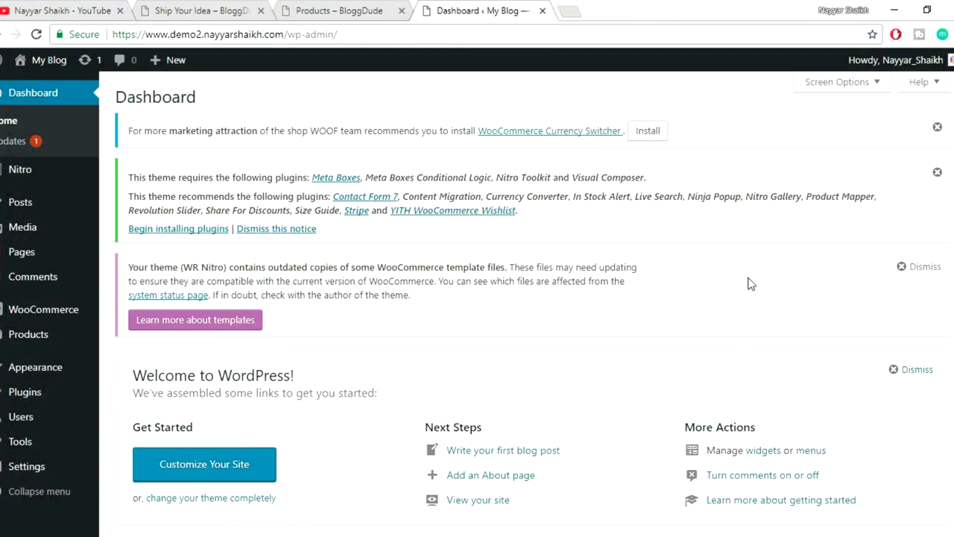
Open the WooCommerce product list and start importing products from a CSV file
{"action": "scroll", "coordinate": [763, 284], "scroll_direction": "down", "scroll_amount": 2}
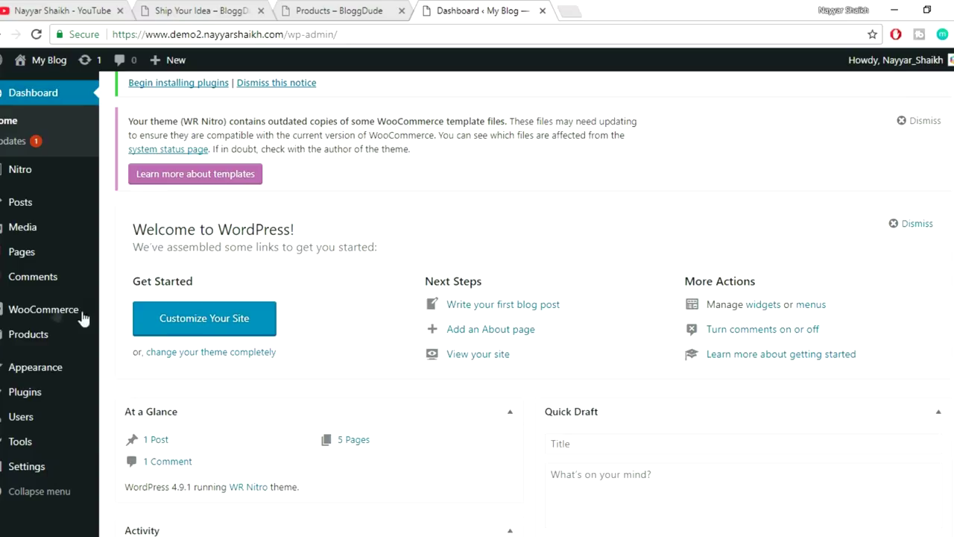
{"action": "mouse_move", "coordinate": [27, 313]}
{"action": "left_click", "coordinate": [52, 419]}
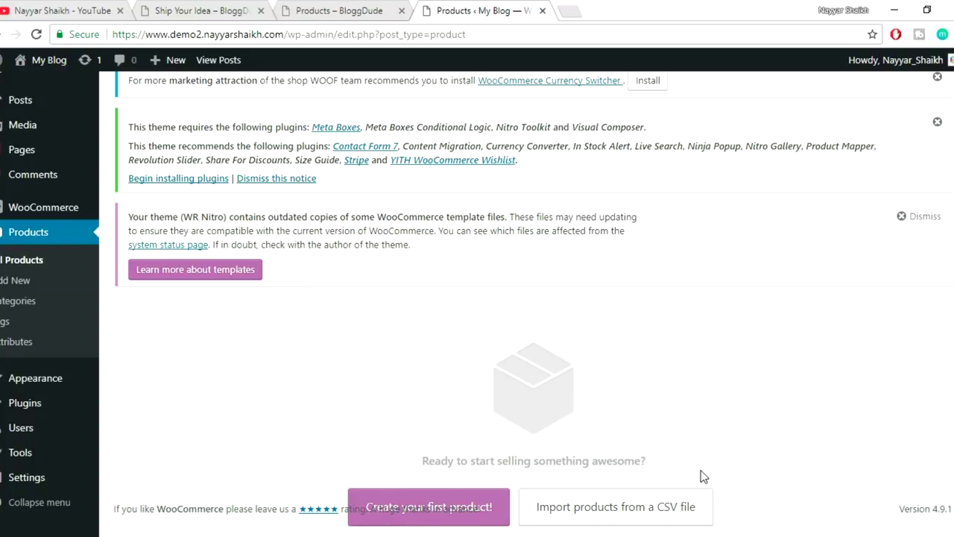
{"action": "left_click", "coordinate": [662, 498]}
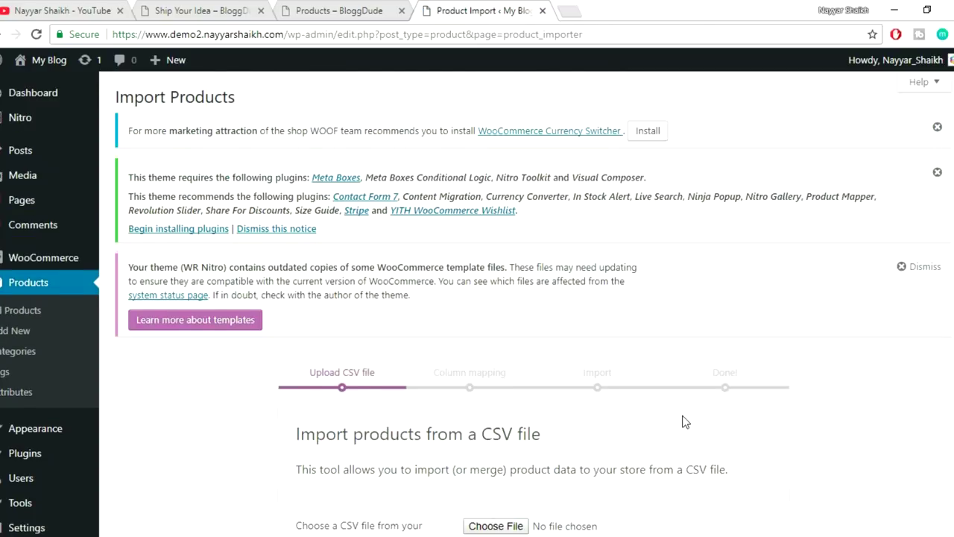
{"action": "scroll", "coordinate": [686, 422], "scroll_direction": "down", "scroll_amount": 3}
Choose dummy-data.csv from the fehem_shop WooCommerce plugin's dummy-data folder in htdocs as the product import file
{"action": "left_click", "coordinate": [512, 312]}
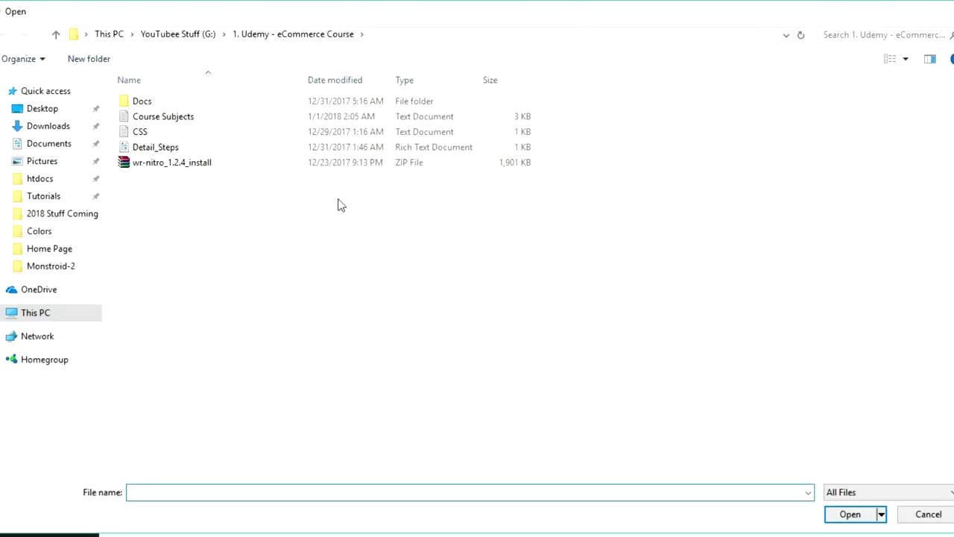
{"action": "left_click", "coordinate": [65, 186]}
{"action": "left_click", "coordinate": [202, 119]}
{"action": "double_click", "coordinate": [202, 120]}
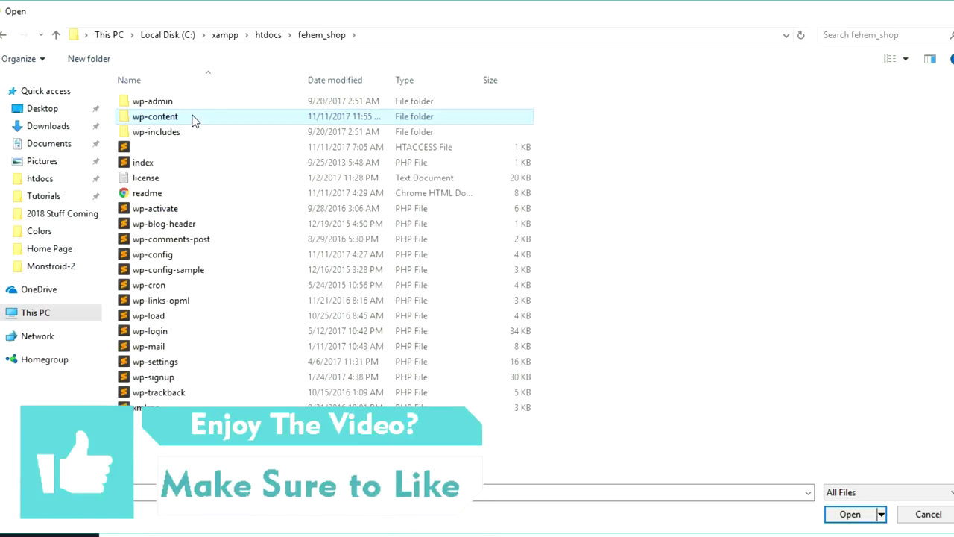
{"action": "double_click", "coordinate": [190, 119]}
{"action": "double_click", "coordinate": [185, 105]}
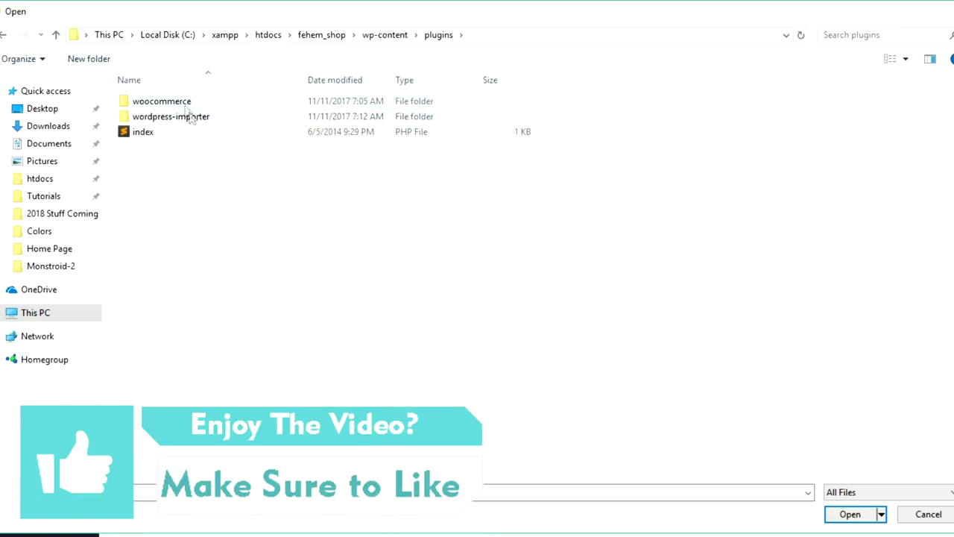
{"action": "double_click", "coordinate": [192, 105]}
{"action": "left_click", "coordinate": [191, 119]}
{"action": "double_click", "coordinate": [191, 120]}
{"action": "left_click", "coordinate": [207, 102]}
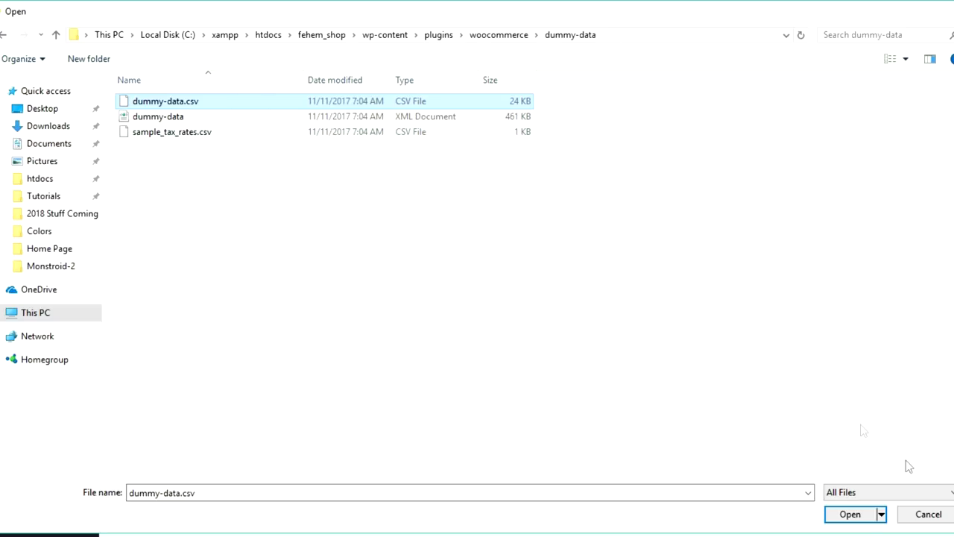
{"action": "left_click", "coordinate": [851, 514]}
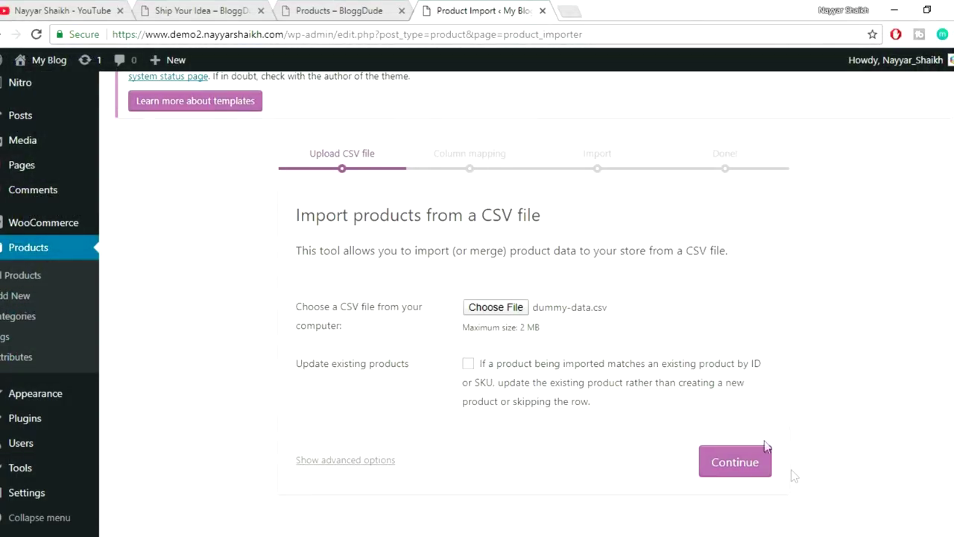
Import the products from the CSV file with the suggested column mapping
{"action": "left_click", "coordinate": [732, 466]}
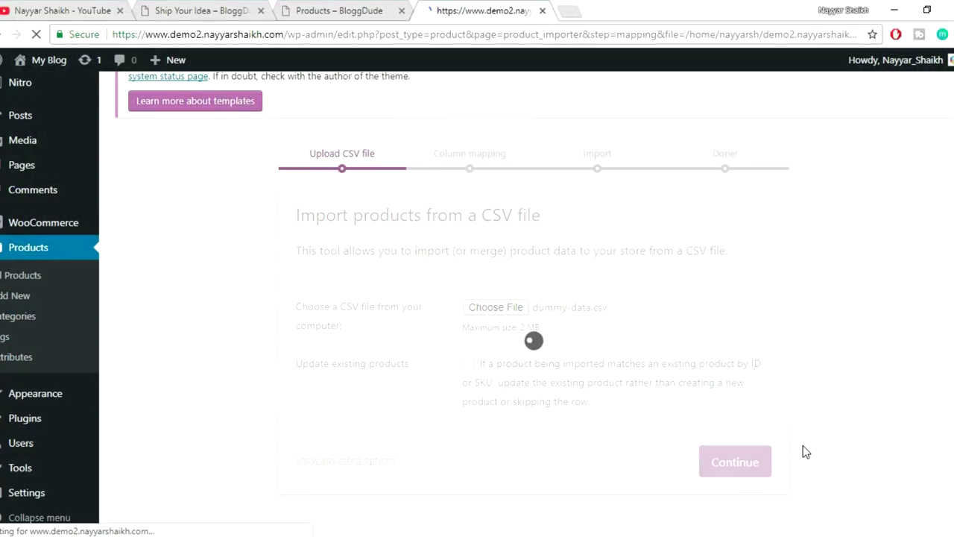
{"action": "scroll", "coordinate": [803, 445], "scroll_direction": "down", "scroll_amount": 15}
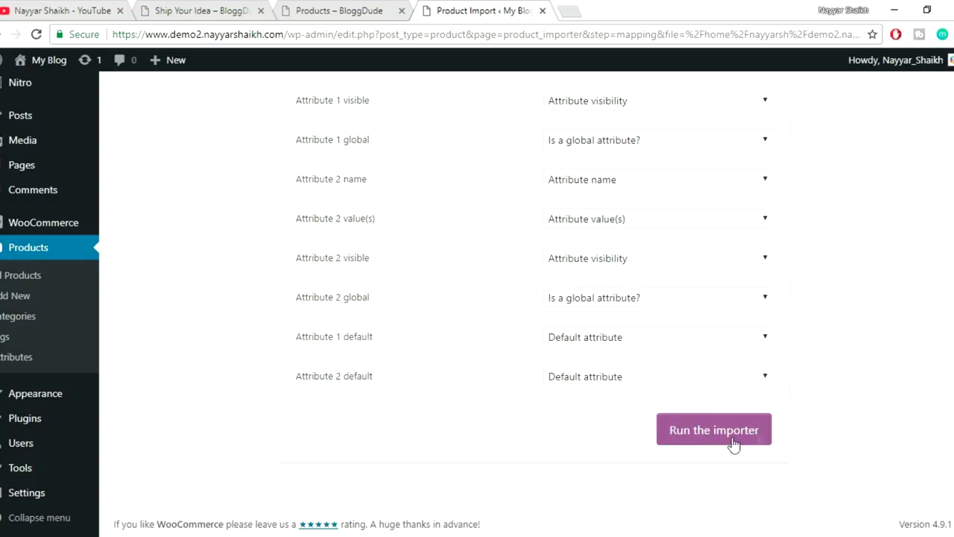
{"action": "left_click", "coordinate": [735, 440]}
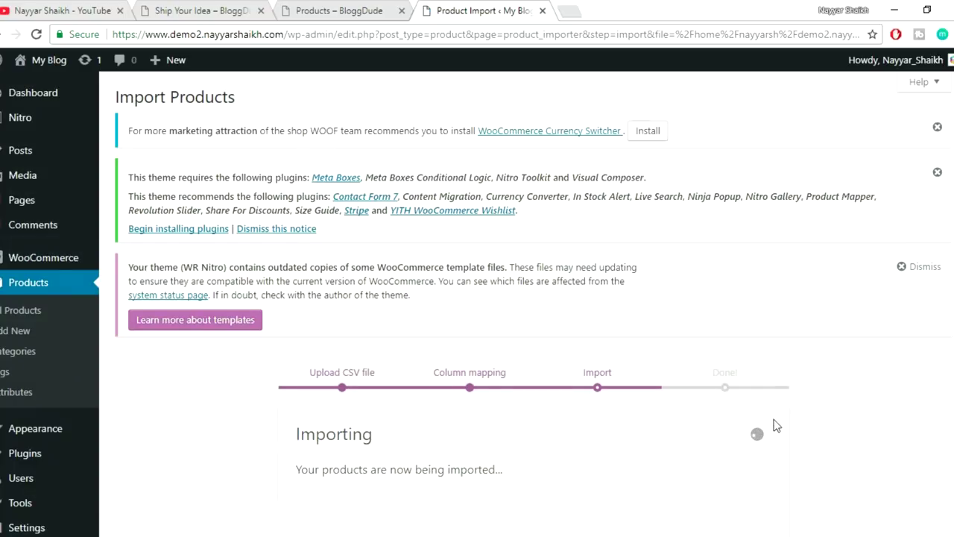
{"action": "scroll", "coordinate": [776, 426], "scroll_direction": "down", "scroll_amount": 2}
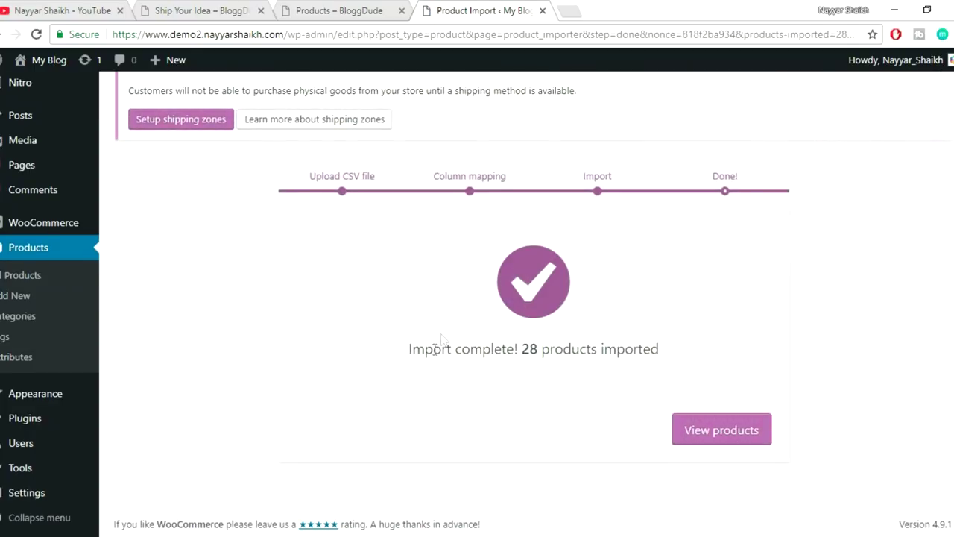
View the imported products in the admin product list
{"action": "left_click", "coordinate": [713, 434]}
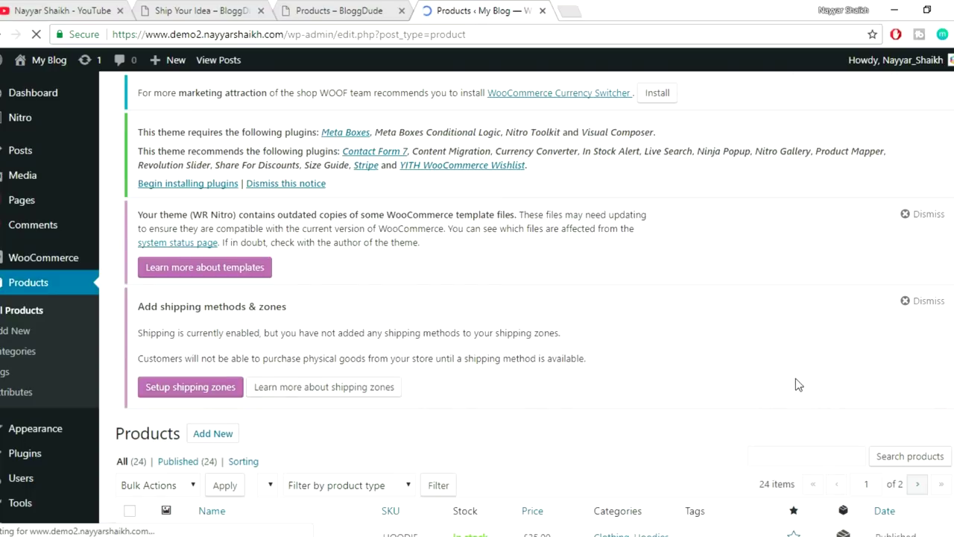
{"action": "scroll", "coordinate": [795, 383], "scroll_direction": "down", "scroll_amount": 7}
{"action": "scroll", "coordinate": [407, 380], "scroll_direction": "up", "scroll_amount": 3}
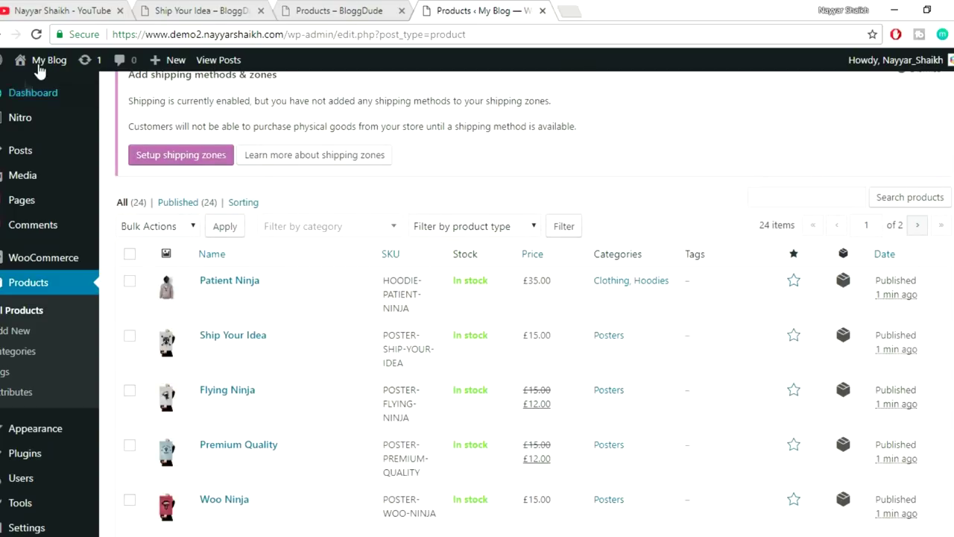
View the store in a new browser tab and open the Ship Your Idea T-shirt's product page
{"action": "mouse_move", "coordinate": [41, 63]}
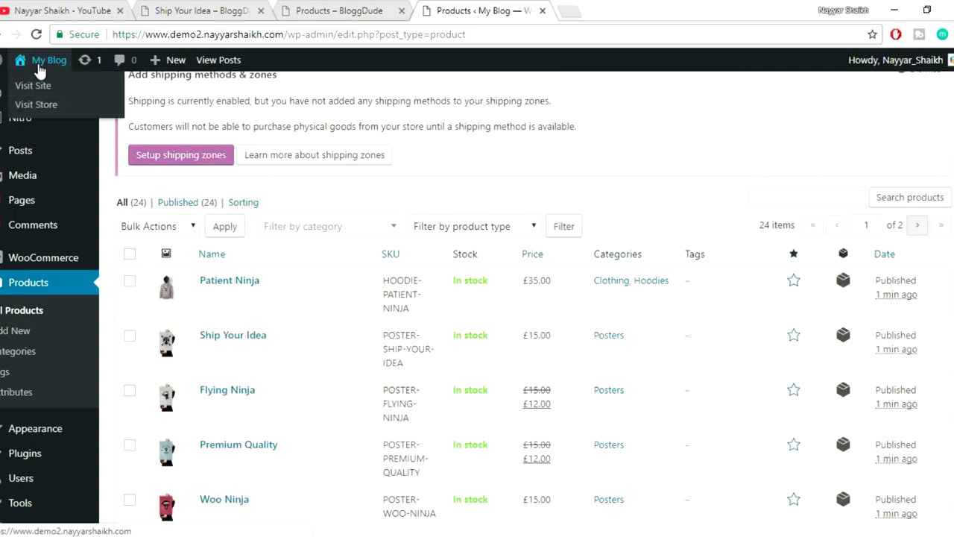
{"action": "right_click", "coordinate": [39, 111]}
{"action": "left_click", "coordinate": [67, 117]}
{"action": "left_click", "coordinate": [608, 9]}
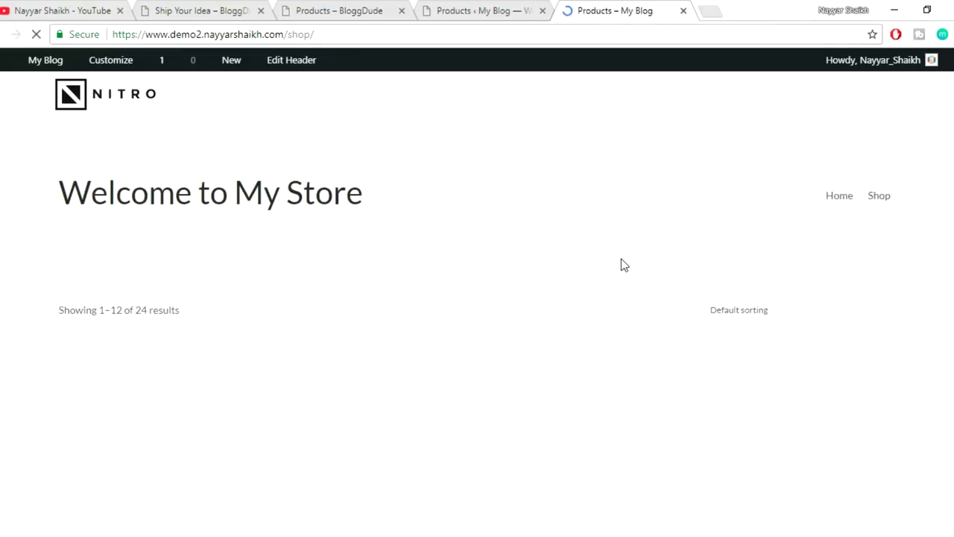
{"action": "scroll", "coordinate": [624, 265], "scroll_direction": "down", "scroll_amount": 3}
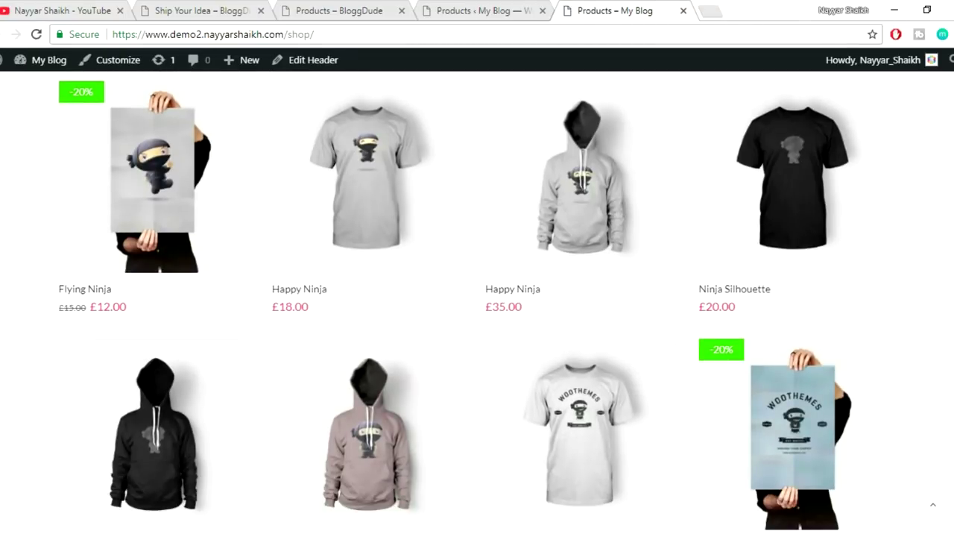
{"action": "scroll", "coordinate": [937, 422], "scroll_direction": "down", "scroll_amount": 6}
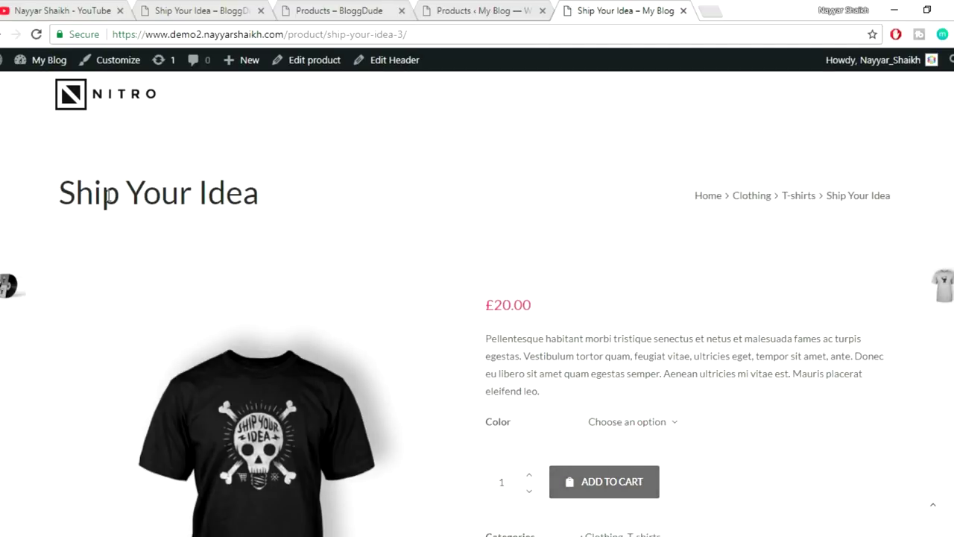
Examine the Ship Your Idea T-shirt's Color options and compare them with the same product on the demo site
{"action": "left_click_drag", "start_coordinate": [66, 194], "coordinate": [252, 194]}
{"action": "left_click", "coordinate": [338, 201]}
{"action": "scroll", "coordinate": [549, 207], "scroll_direction": "down", "scroll_amount": 2}
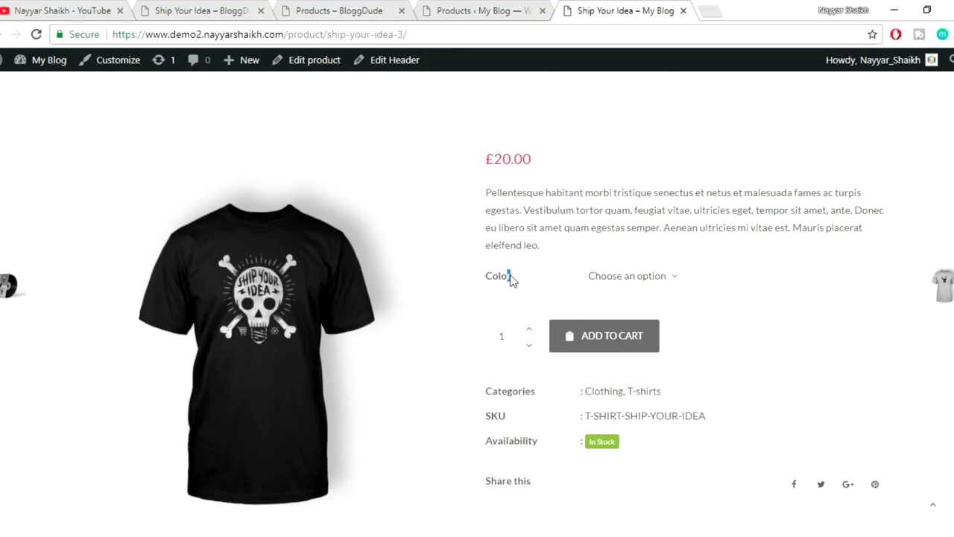
{"action": "left_click", "coordinate": [621, 278]}
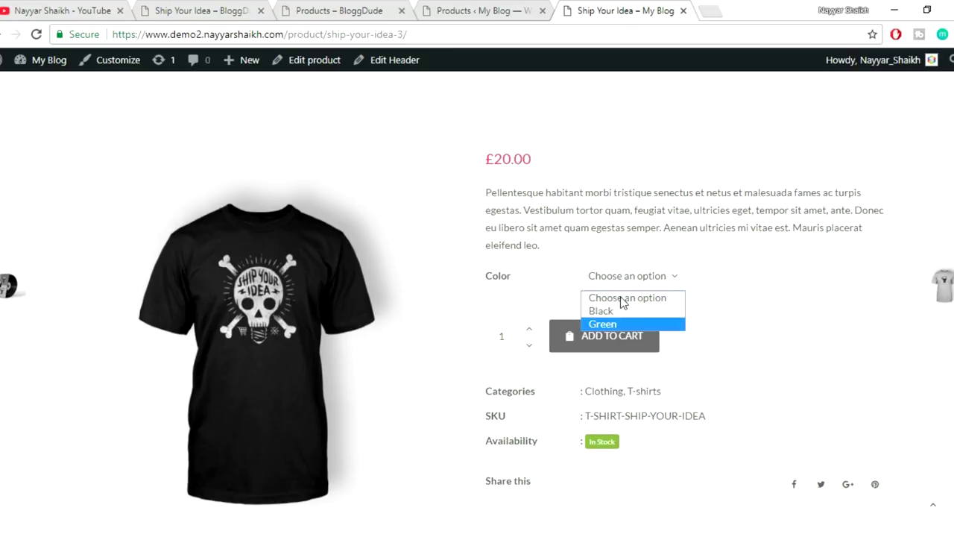
{"action": "left_click", "coordinate": [818, 272]}
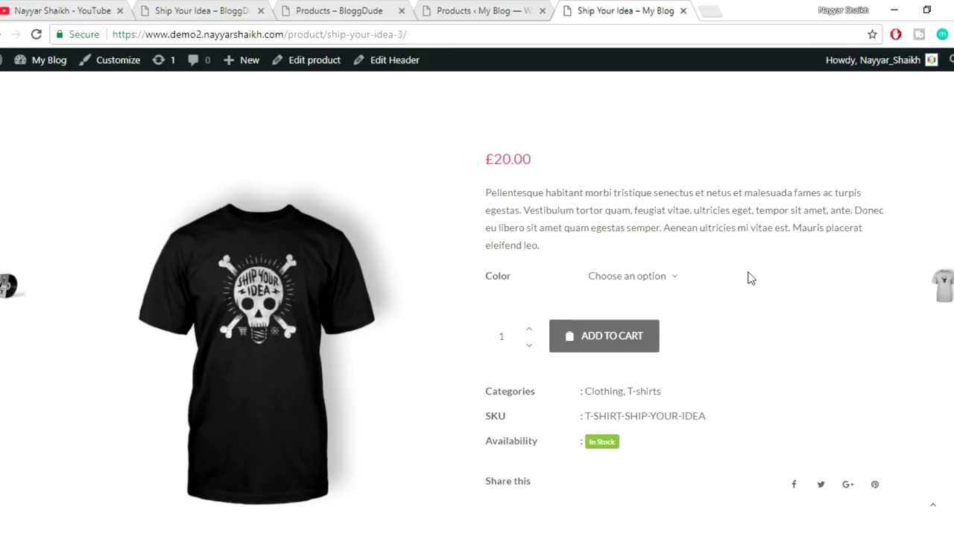
{"action": "left_click", "coordinate": [167, 9]}
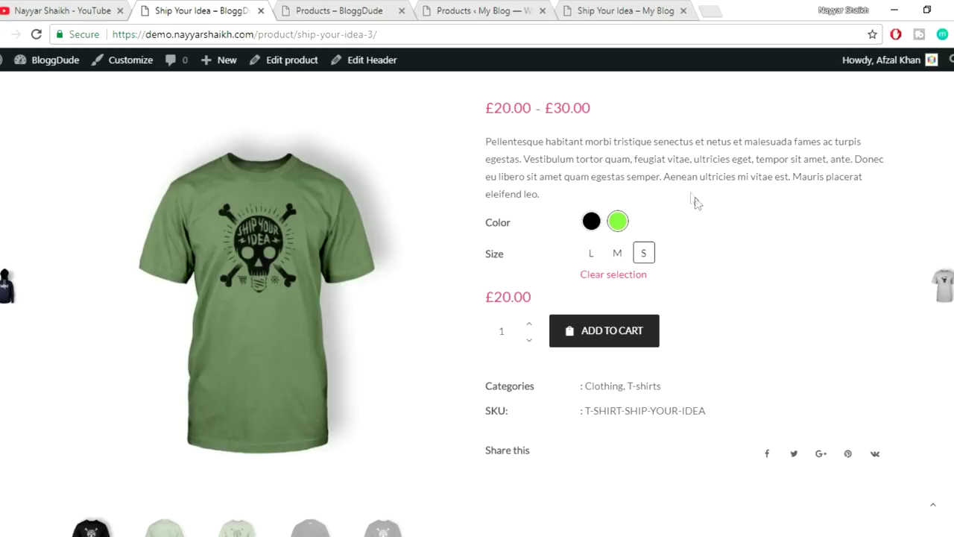
Change the Color product attribute's type to Color Picker and save the attribute
{"action": "left_click", "coordinate": [477, 10]}
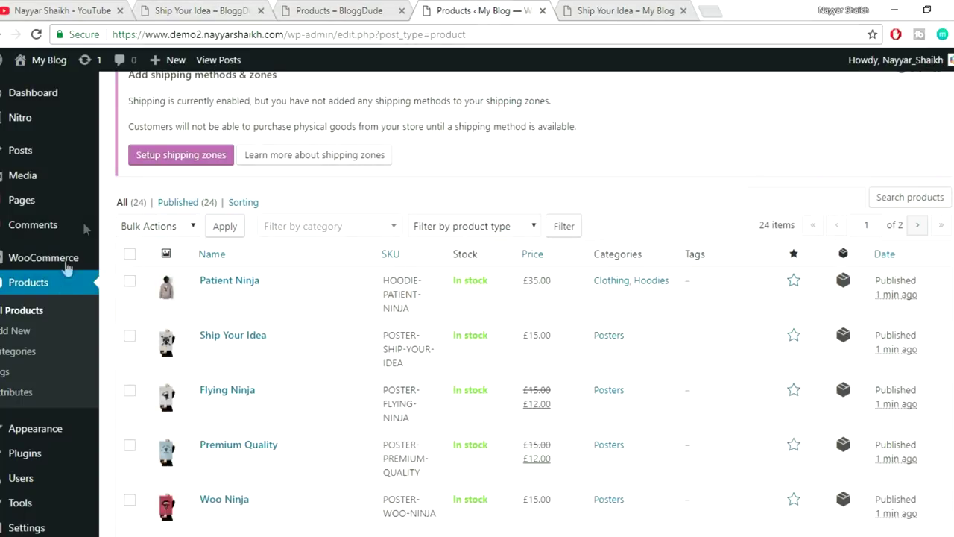
{"action": "left_click", "coordinate": [17, 394]}
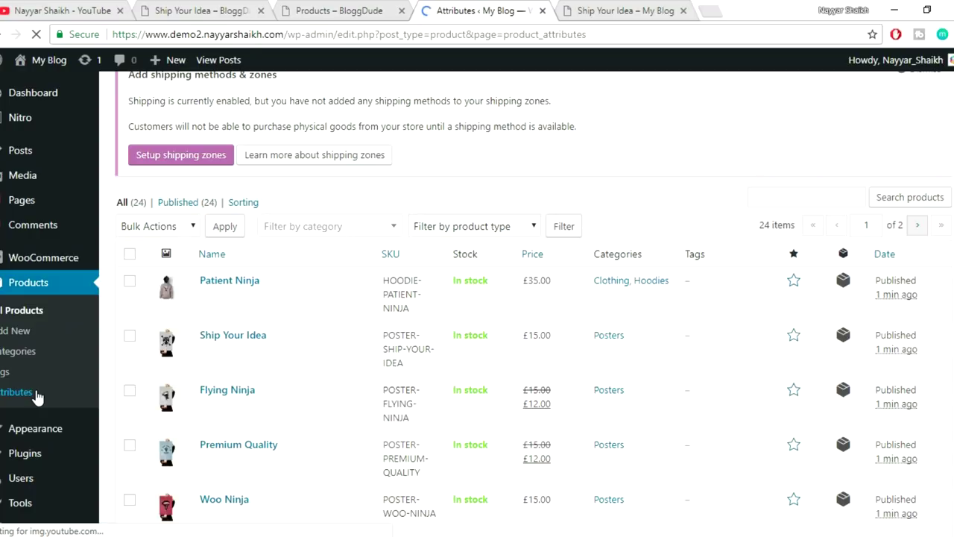
{"action": "scroll", "coordinate": [570, 348], "scroll_direction": "down", "scroll_amount": 4}
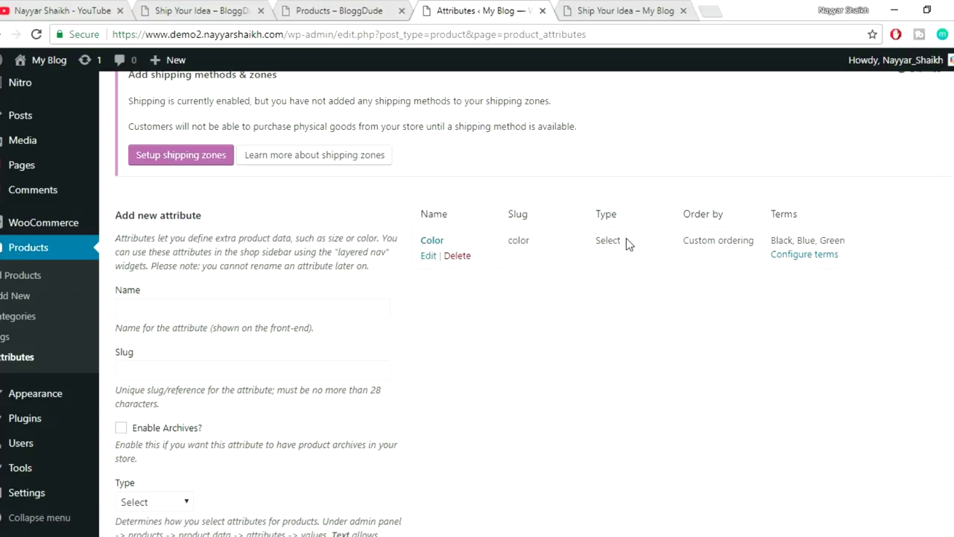
{"action": "left_click", "coordinate": [601, 245]}
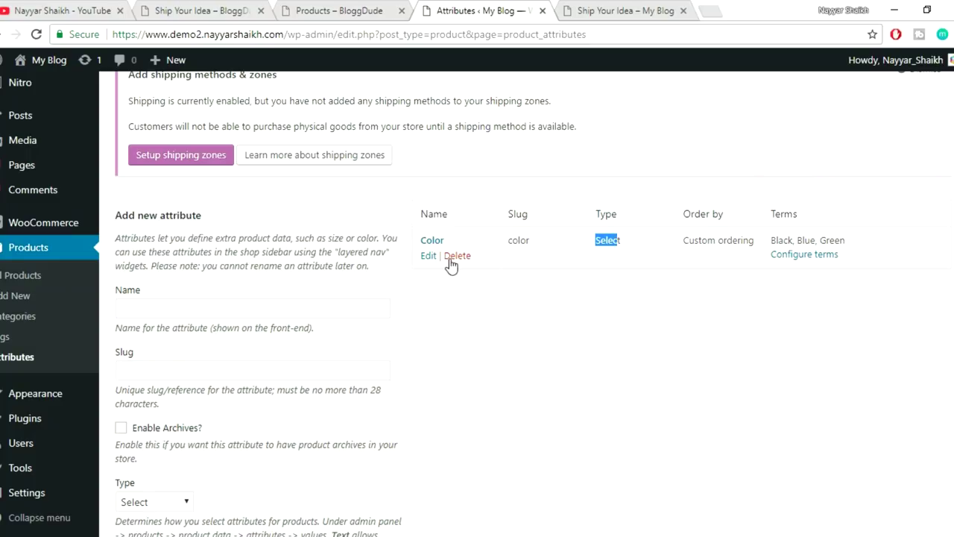
{"action": "left_click", "coordinate": [625, 233]}
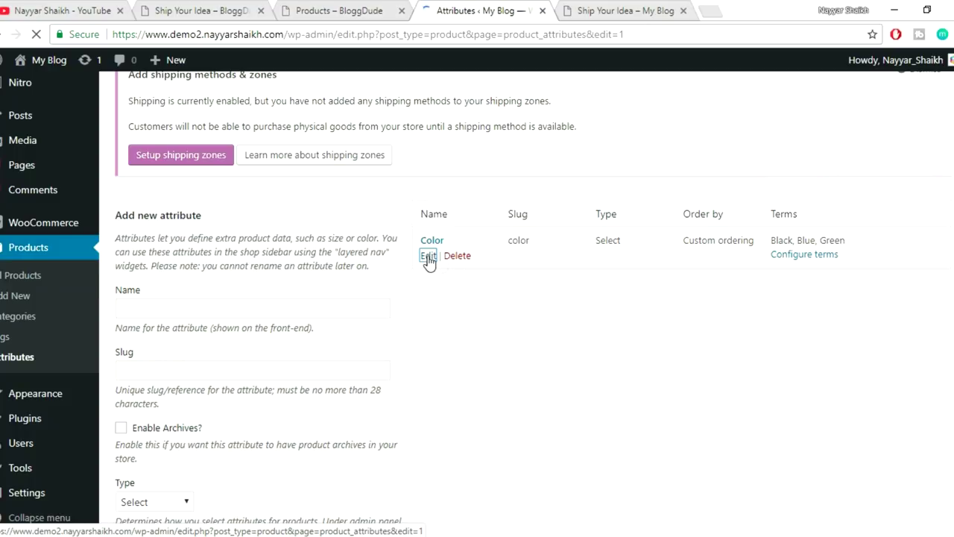
{"action": "scroll", "coordinate": [596, 300], "scroll_direction": "down", "scroll_amount": 6}
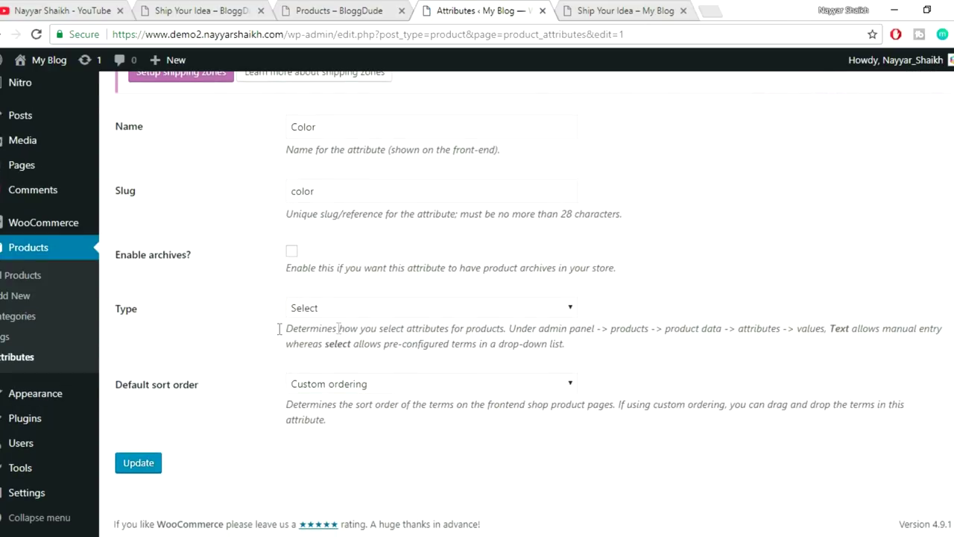
{"action": "left_click", "coordinate": [425, 312]}
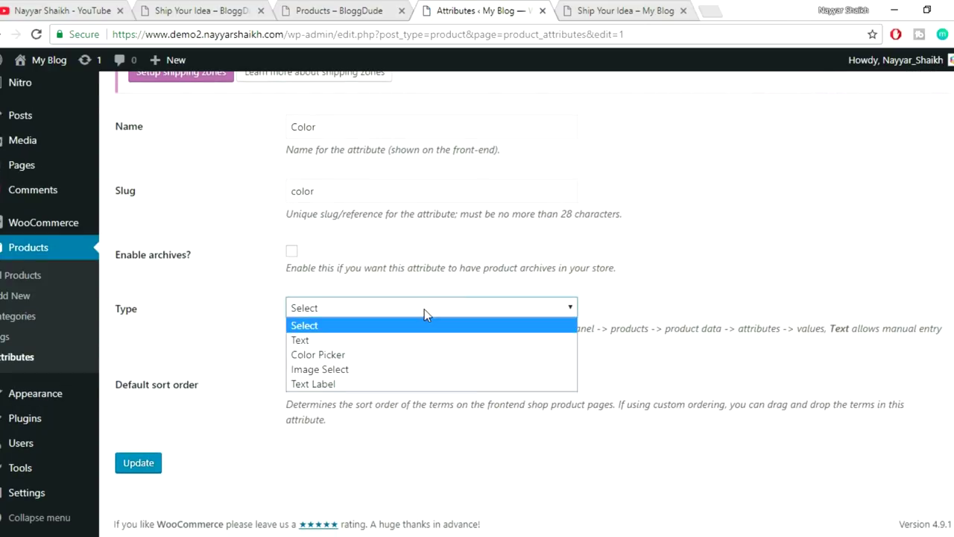
{"action": "left_click", "coordinate": [400, 355]}
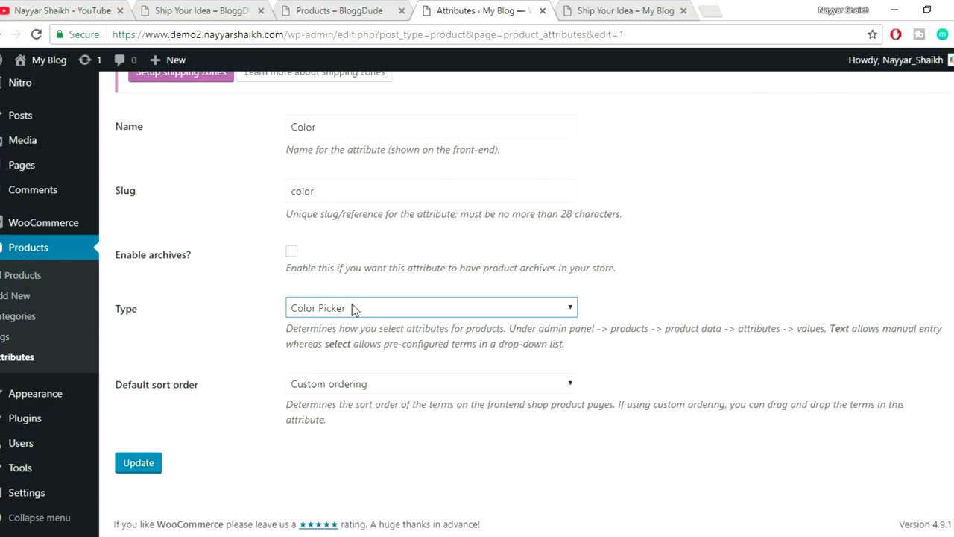
{"action": "left_click", "coordinate": [131, 465]}
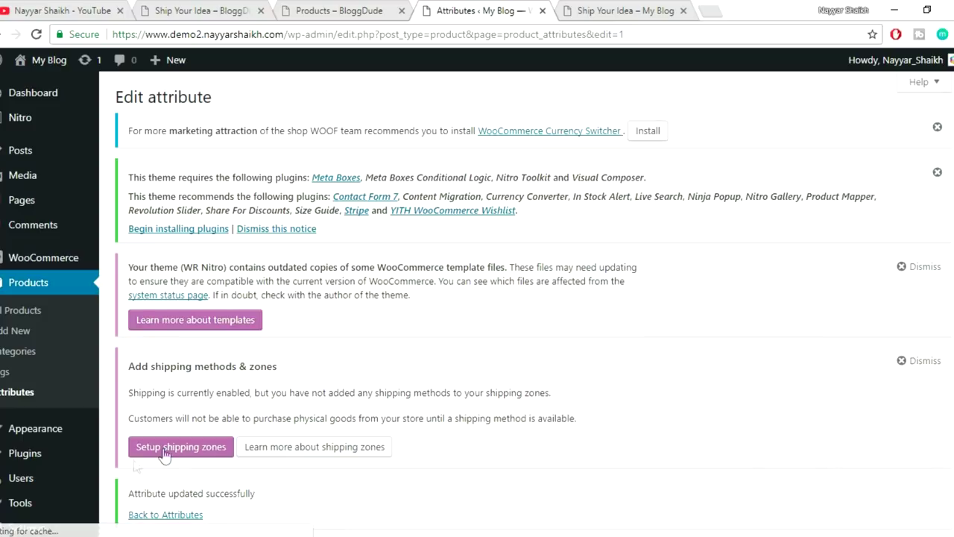
{"action": "scroll", "coordinate": [249, 221], "scroll_direction": "down", "scroll_amount": 6}
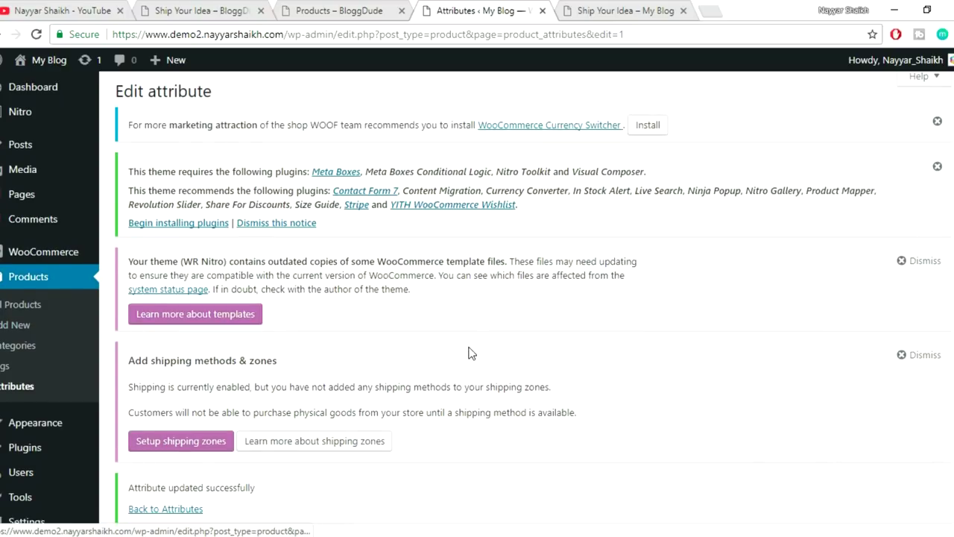
{"action": "scroll", "coordinate": [216, 196], "scroll_direction": "up", "scroll_amount": 1}
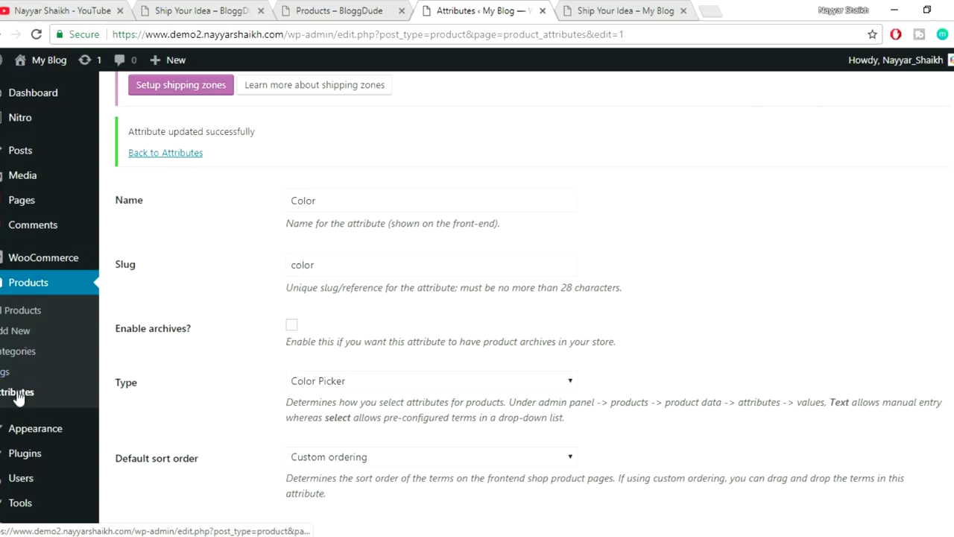
Return to the product attributes and open the Color attribute's terms for configuration
{"action": "left_click", "coordinate": [65, 389]}
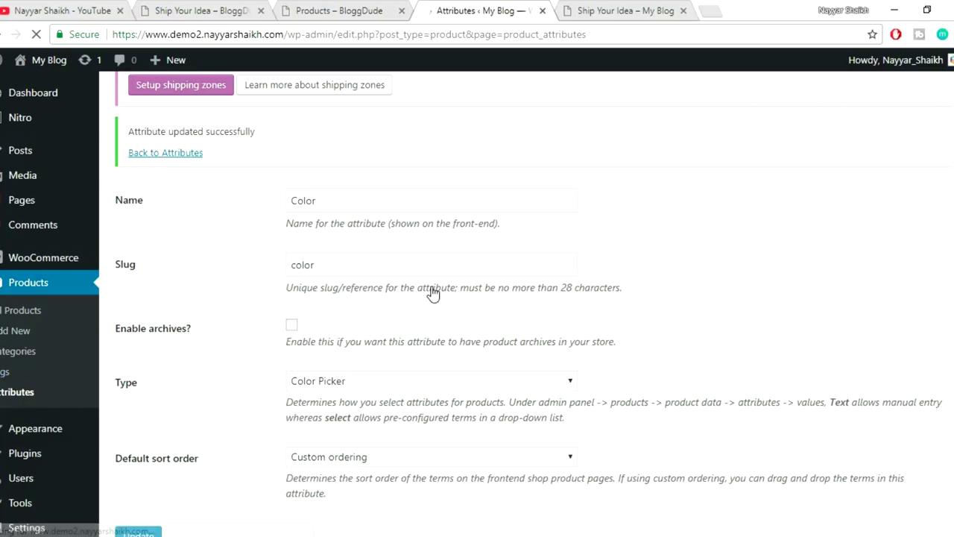
{"action": "scroll", "coordinate": [637, 294], "scroll_direction": "down", "scroll_amount": 1}
{"action": "scroll", "coordinate": [630, 358], "scroll_direction": "up", "scroll_amount": 1}
{"action": "scroll", "coordinate": [625, 422], "scroll_direction": "down", "scroll_amount": 2}
{"action": "mouse_move", "coordinate": [433, 405]}
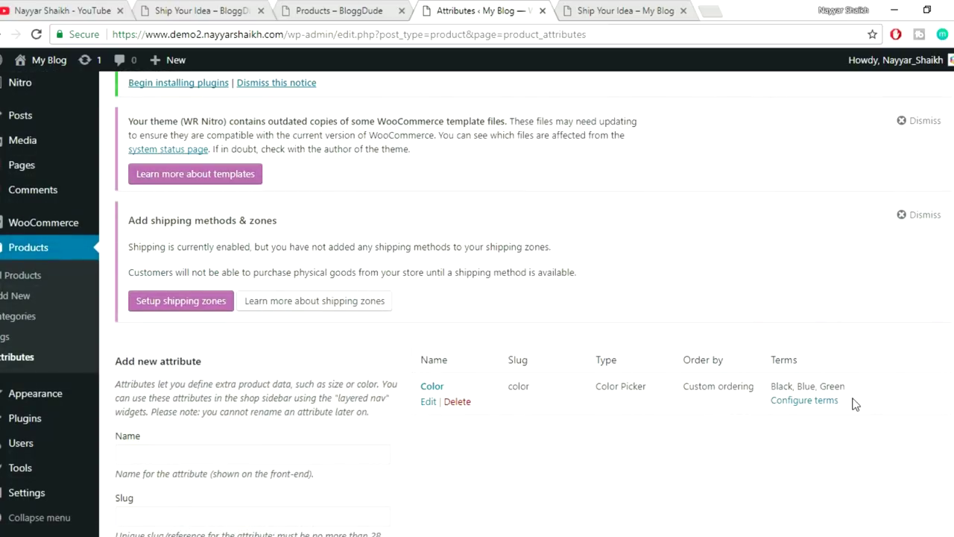
{"action": "left_click", "coordinate": [814, 403]}
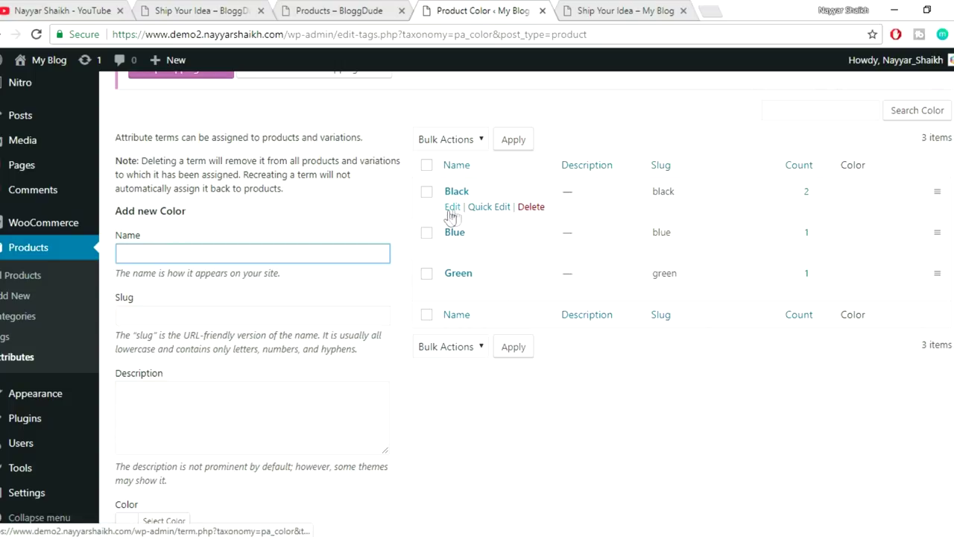
Edit the Black term and set its swatch color to black, #000000
{"action": "left_click", "coordinate": [452, 210]}
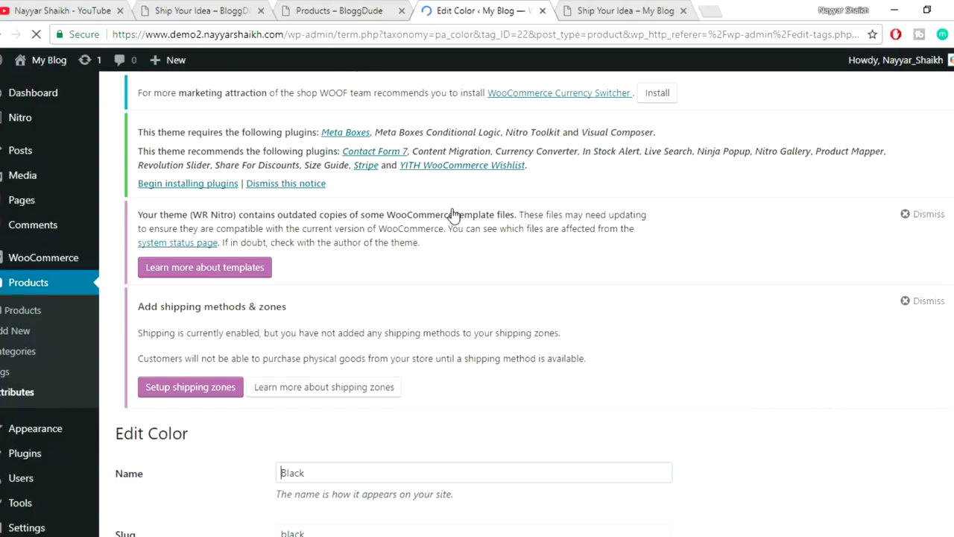
{"action": "scroll", "coordinate": [672, 278], "scroll_direction": "down", "scroll_amount": 4}
{"action": "left_click_drag", "start_coordinate": [354, 209], "coordinate": [263, 217]}
{"action": "scroll", "coordinate": [512, 238], "scroll_direction": "down", "scroll_amount": 1}
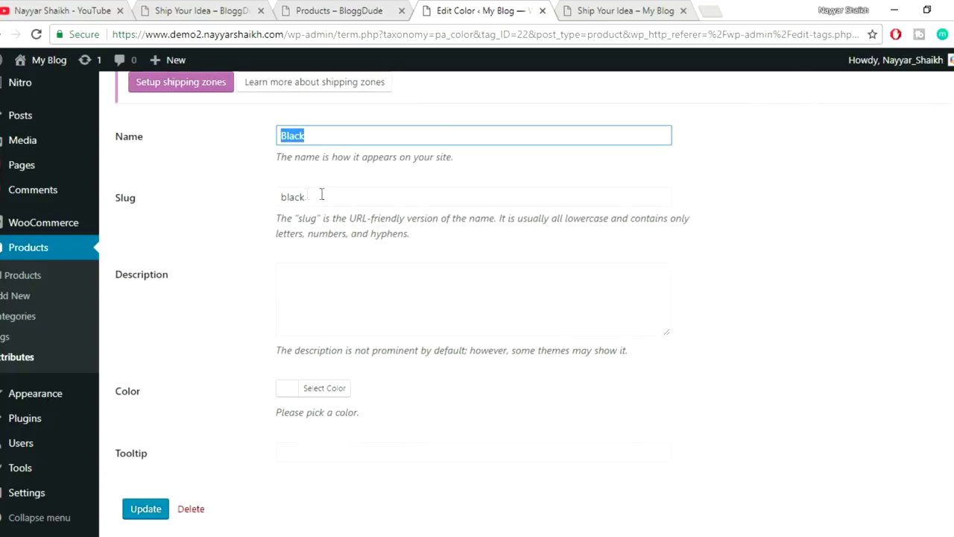
{"action": "left_click_drag", "start_coordinate": [322, 194], "coordinate": [270, 210]}
{"action": "left_click", "coordinate": [474, 207]}
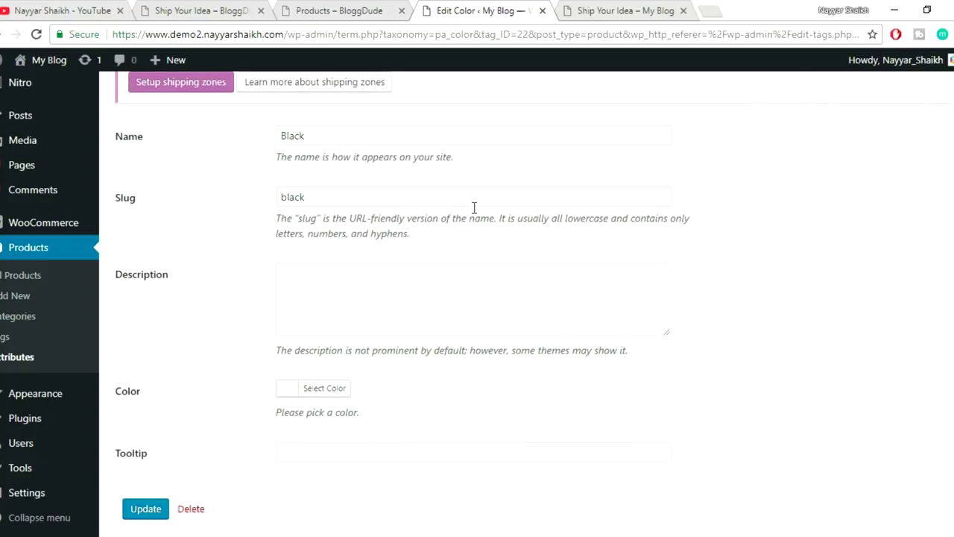
{"action": "scroll", "coordinate": [379, 278], "scroll_direction": "down", "scroll_amount": 1}
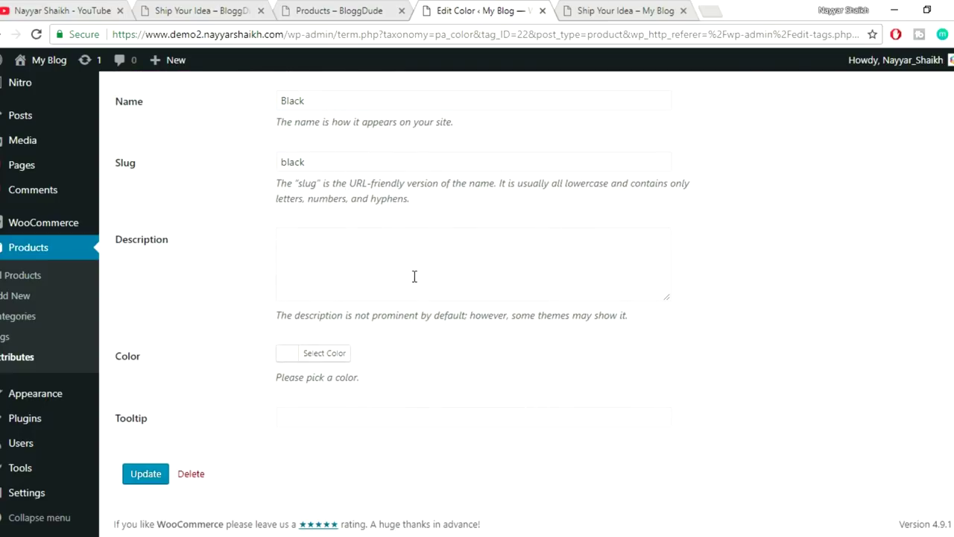
{"action": "left_click", "coordinate": [340, 355]}
{"action": "scroll", "coordinate": [555, 336], "scroll_direction": "down", "scroll_amount": 2}
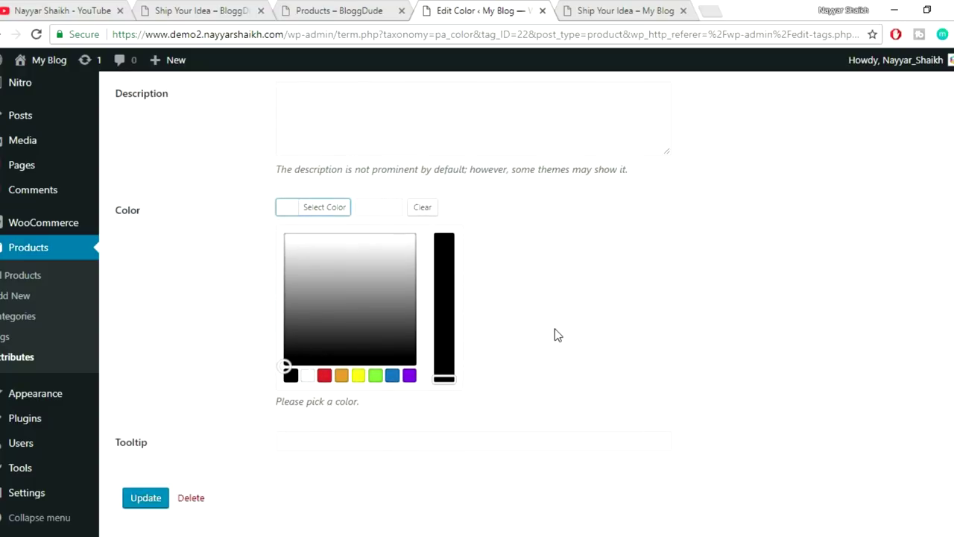
{"action": "left_click", "coordinate": [291, 375]}
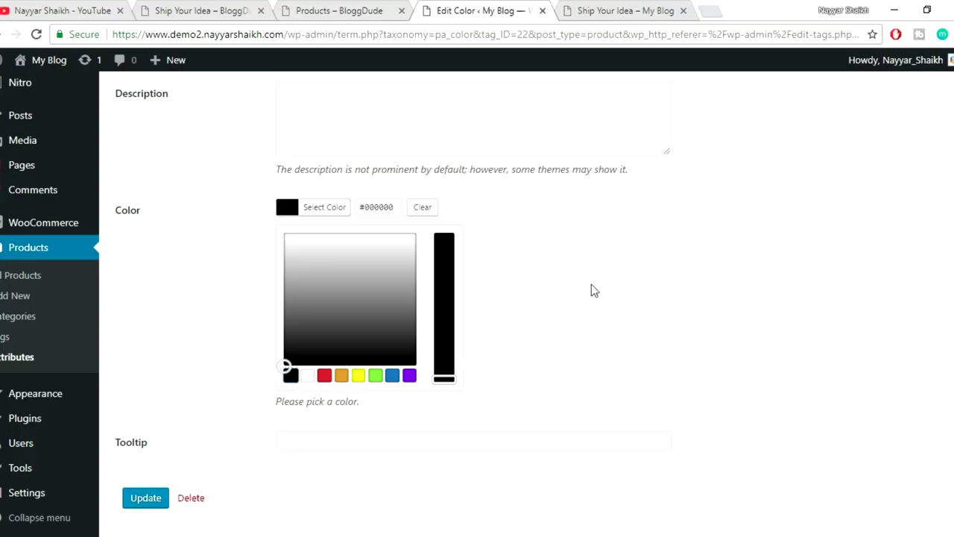
Set the Black term's tooltip to "Black" and update the term
{"action": "left_click", "coordinate": [283, 443]}
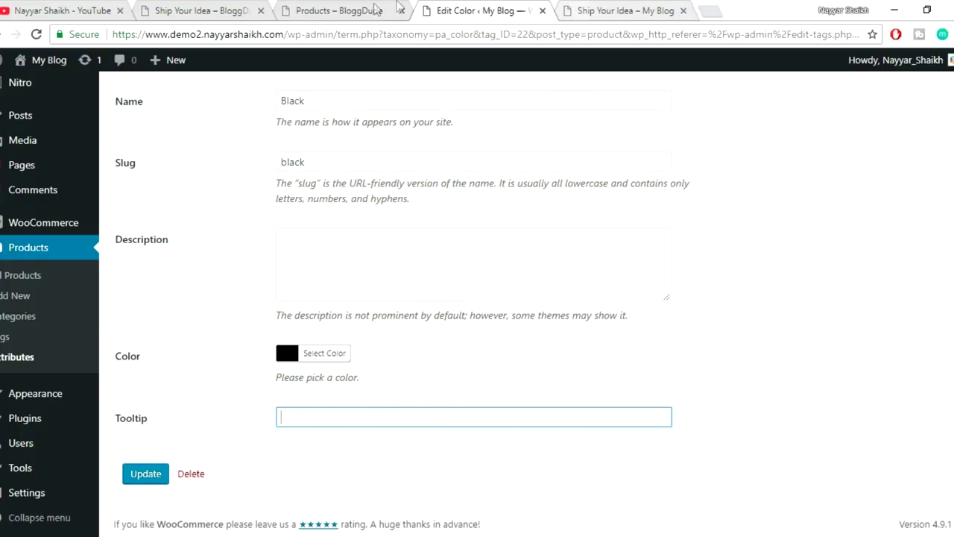
{"action": "left_click", "coordinate": [205, 10]}
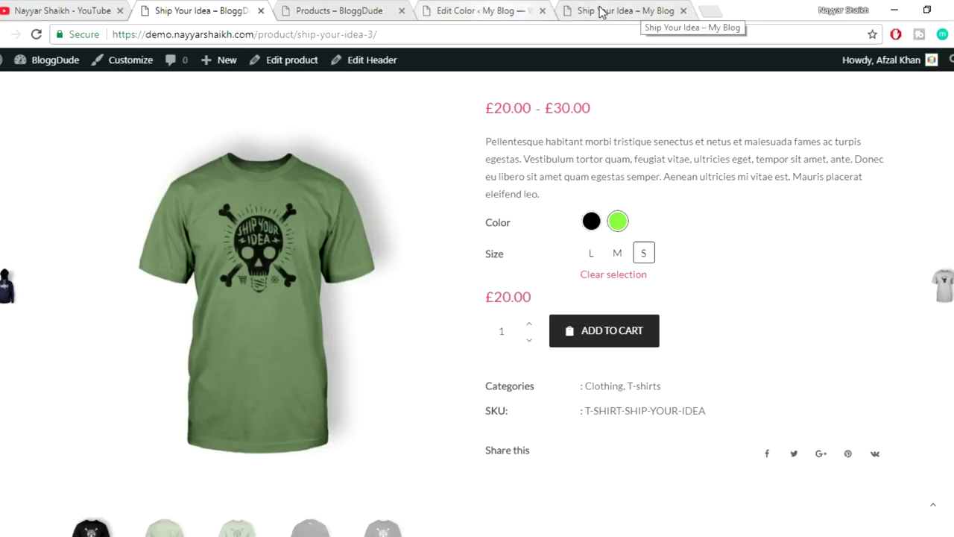
{"action": "left_click", "coordinate": [477, 11]}
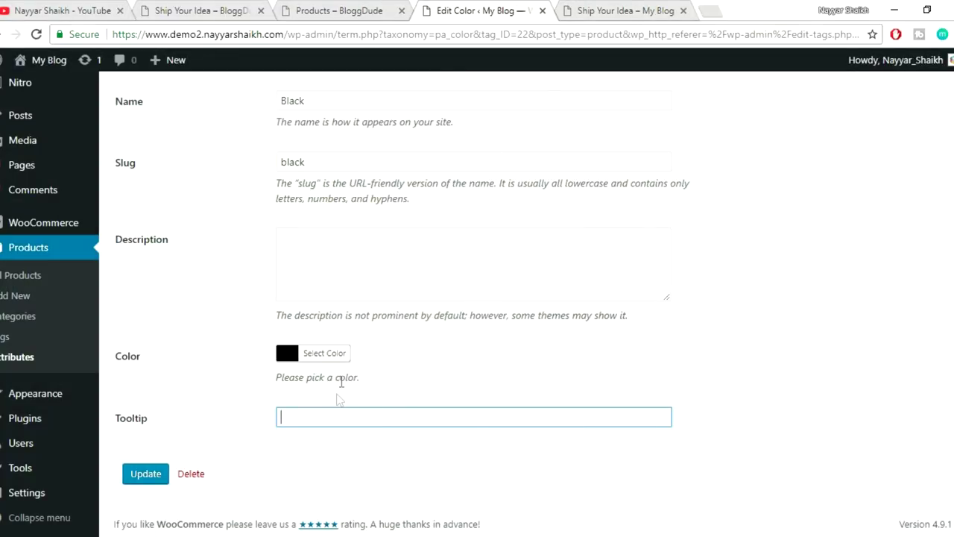
{"action": "type", "text": "Black"}
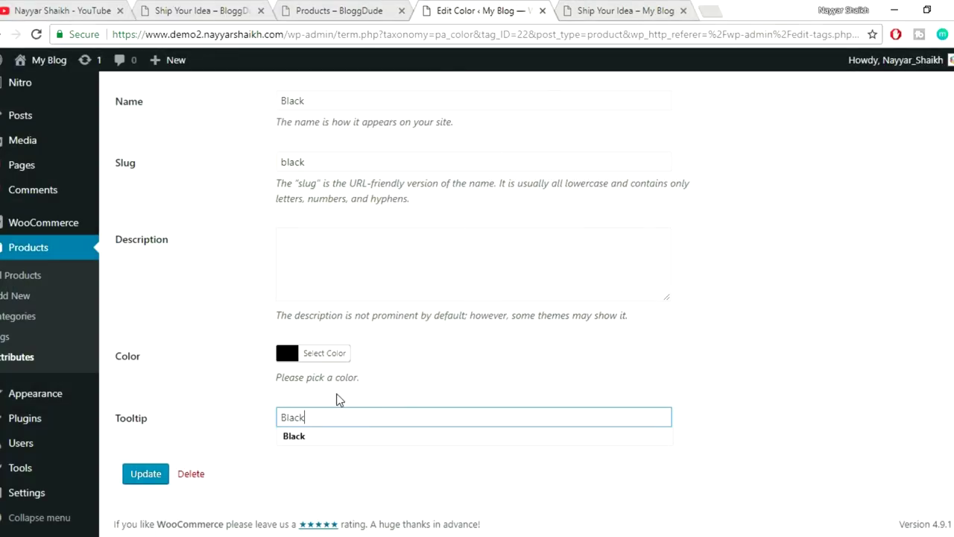
{"action": "left_click", "coordinate": [145, 474]}
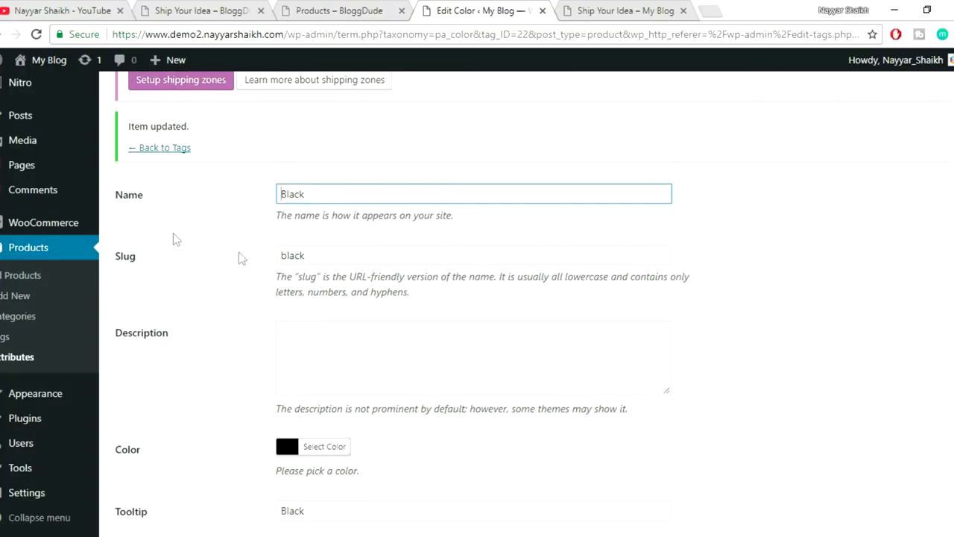
Edit the Blue term from the Color terms list and set its swatch color to #1e73be
{"action": "left_click", "coordinate": [164, 147]}
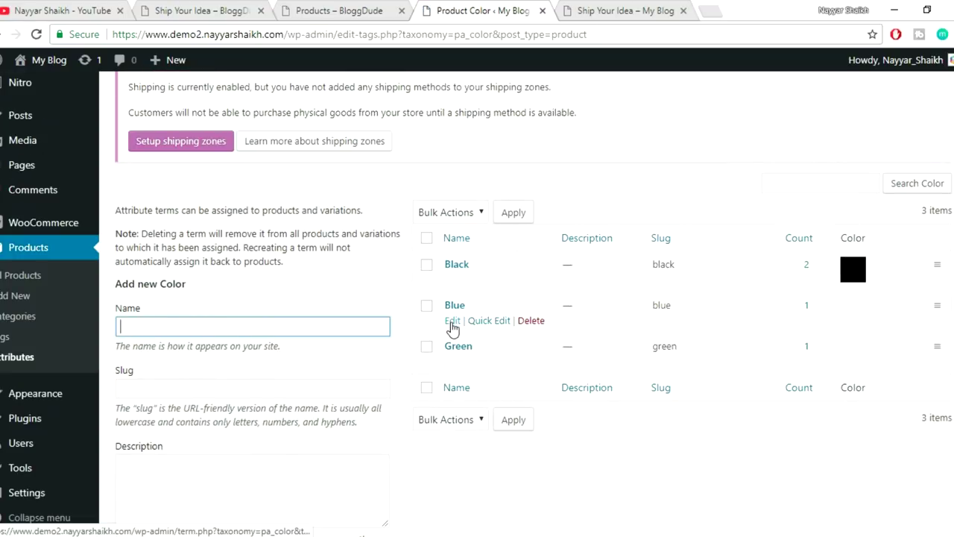
{"action": "left_click", "coordinate": [452, 321]}
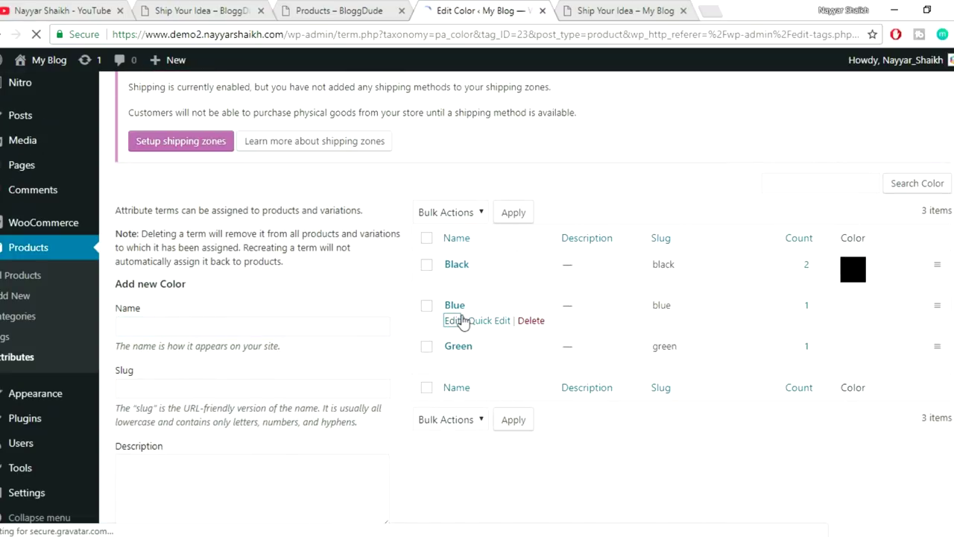
{"action": "scroll", "coordinate": [603, 298], "scroll_direction": "down", "scroll_amount": 5}
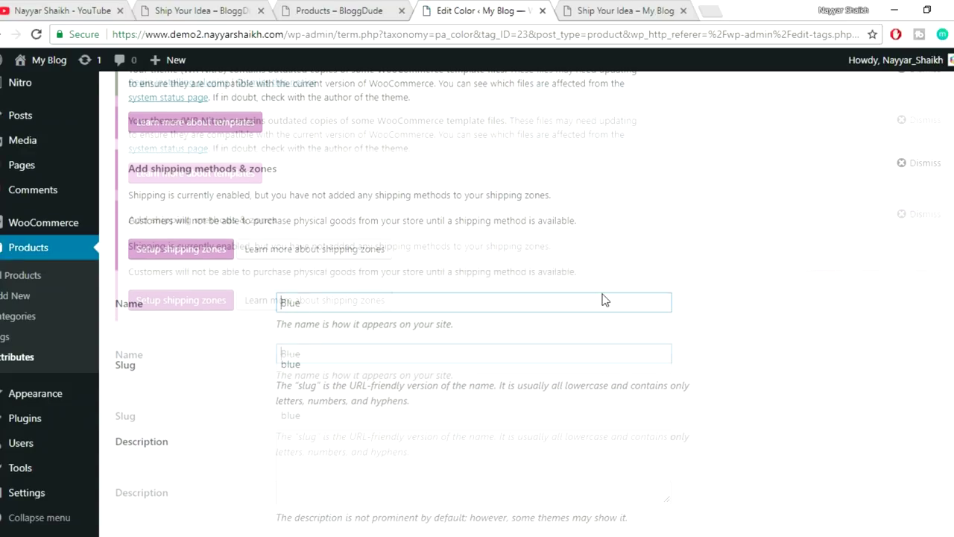
{"action": "left_click", "coordinate": [320, 353]}
{"action": "scroll", "coordinate": [657, 309], "scroll_direction": "down", "scroll_amount": 1}
{"action": "scroll", "coordinate": [402, 442], "scroll_direction": "down", "scroll_amount": 1}
{"action": "left_click", "coordinate": [394, 376]}
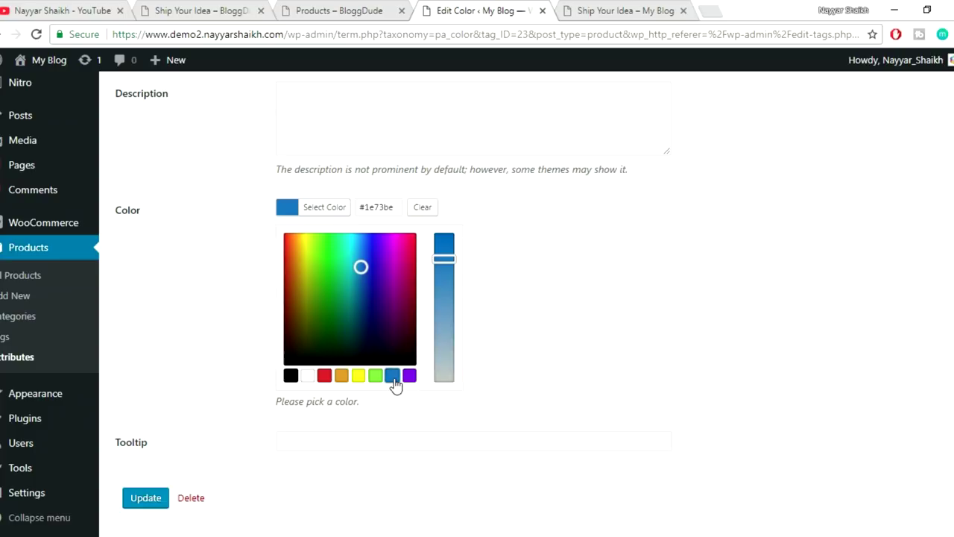
{"action": "left_click", "coordinate": [329, 211]}
Set the Blue term's tooltip to "Blue" and update the term
{"action": "left_click", "coordinate": [340, 415]}
{"action": "type", "text": "Blue"}
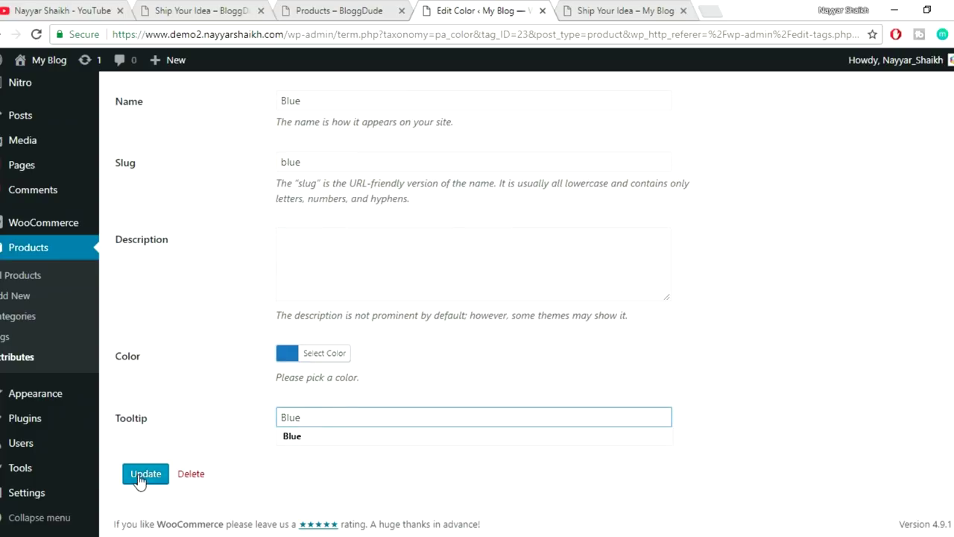
{"action": "left_click", "coordinate": [141, 475]}
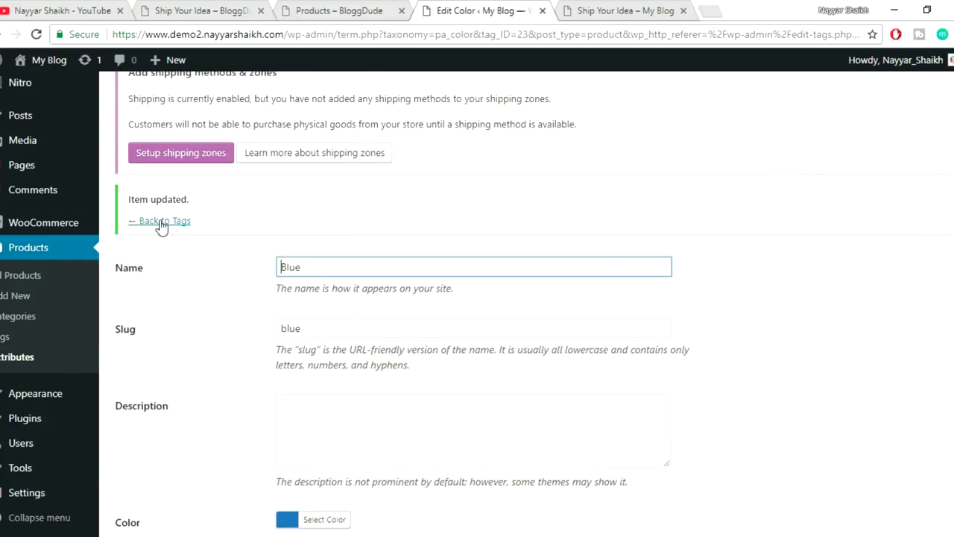
Return to the Color terms list and delete the Green term
{"action": "left_click", "coordinate": [161, 222]}
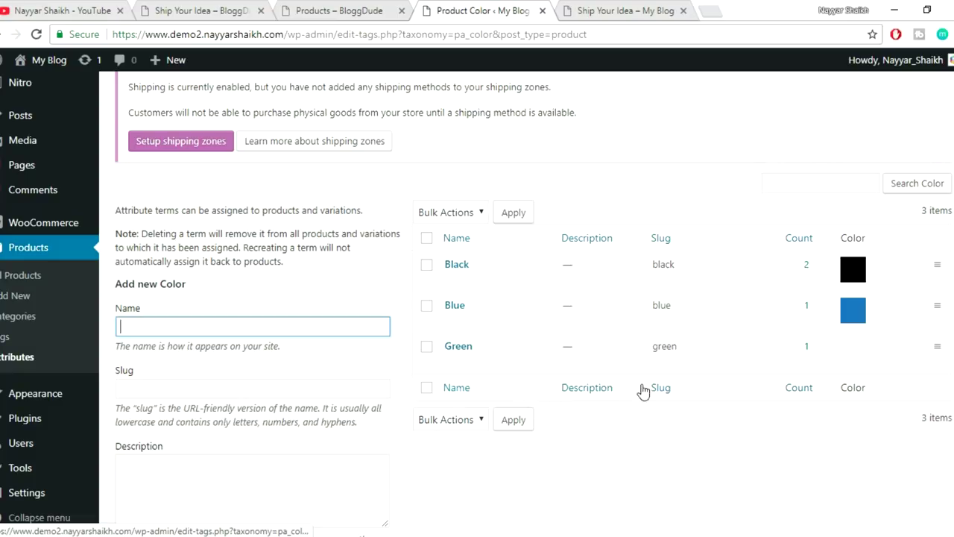
{"action": "scroll", "coordinate": [199, 332], "scroll_direction": "down", "scroll_amount": 2}
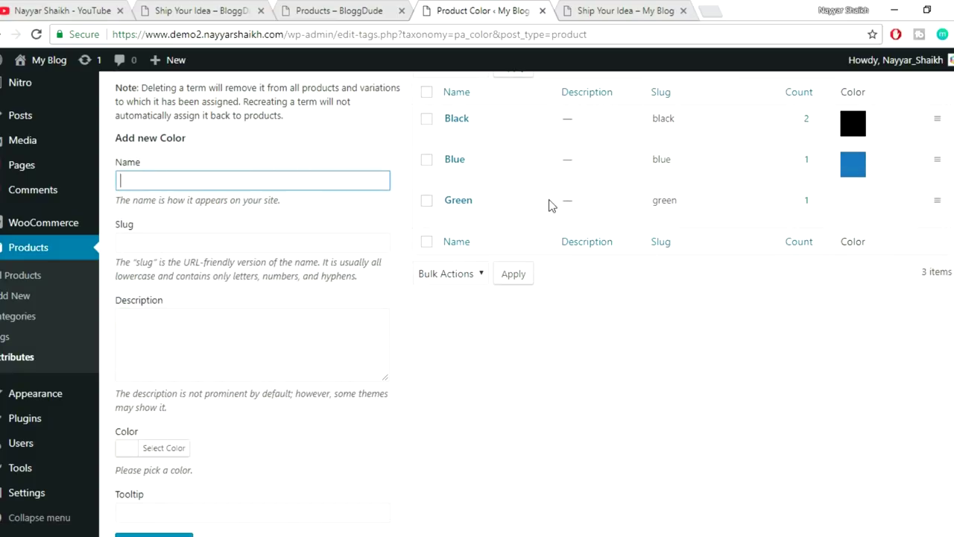
{"action": "left_click", "coordinate": [535, 219]}
{"action": "left_click", "coordinate": [549, 138]}
Name a new Color term "Green" and pick a light green swatch for it
{"action": "left_click", "coordinate": [201, 185]}
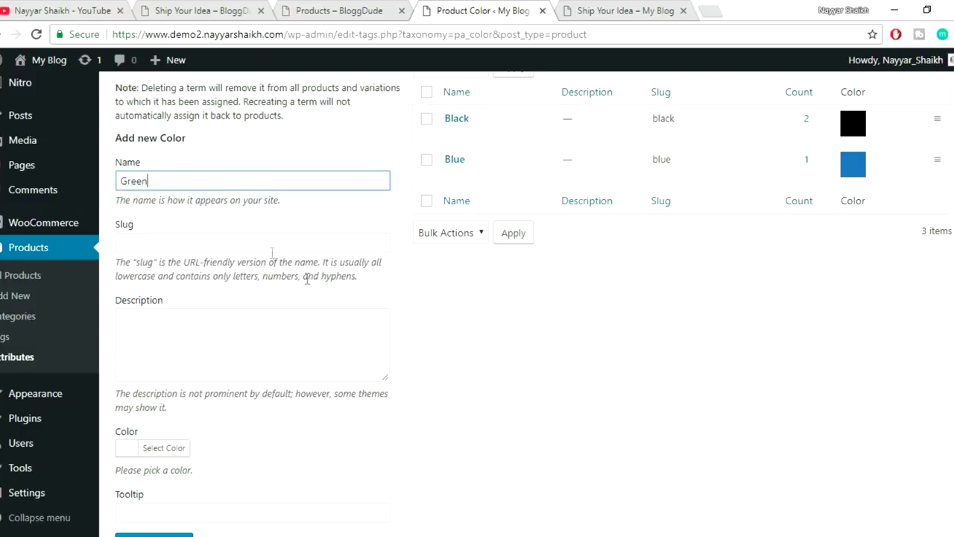
{"action": "left_click", "coordinate": [202, 246]}
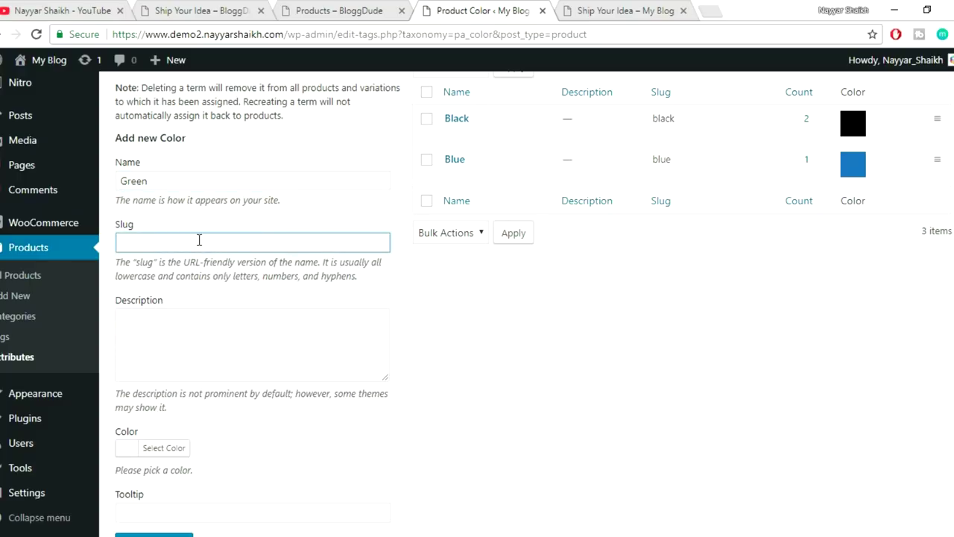
{"action": "left_click", "coordinate": [179, 173]}
{"action": "key", "text": "ctrl+a"}
{"action": "left_click", "coordinate": [163, 240]}
{"action": "scroll", "coordinate": [452, 312], "scroll_direction": "down", "scroll_amount": 2}
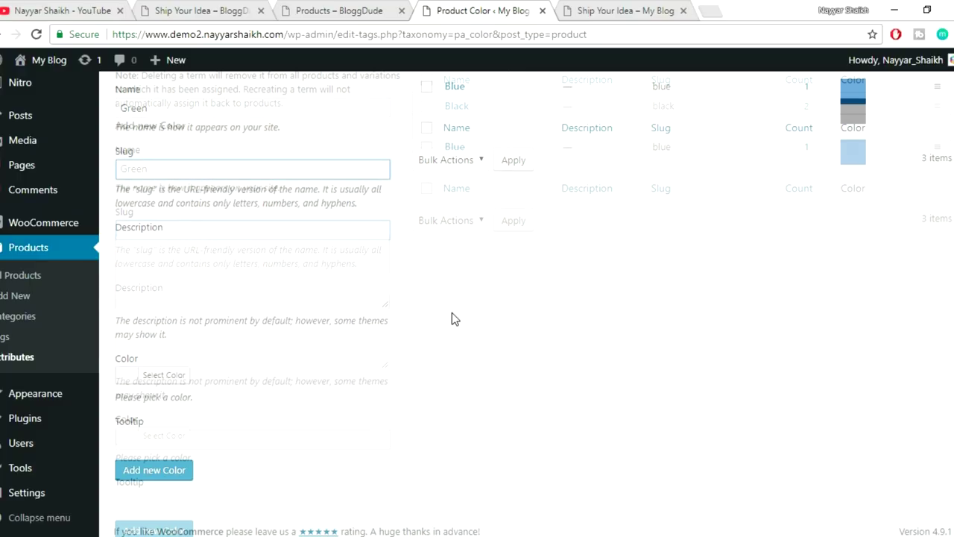
{"action": "left_click", "coordinate": [159, 376]}
{"action": "scroll", "coordinate": [506, 380], "scroll_direction": "down", "scroll_amount": 1}
{"action": "left_click", "coordinate": [214, 470]}
{"action": "left_click", "coordinate": [173, 302]}
Set the new term's tooltip to "Green" and add it to the Color terms
{"action": "left_click", "coordinate": [162, 427]}
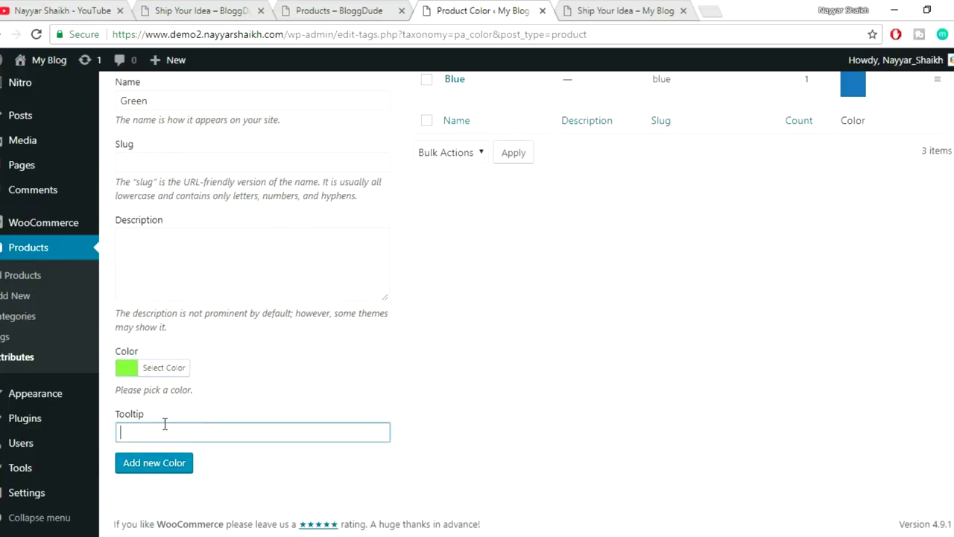
{"action": "type", "text": "Gre"}
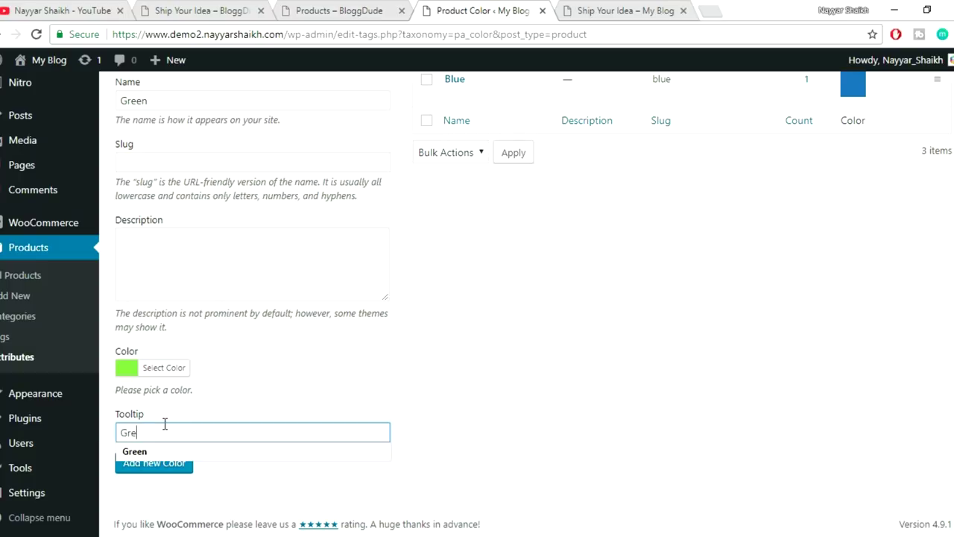
{"action": "type", "text": "en"}
{"action": "left_click", "coordinate": [169, 470]}
{"action": "scroll", "coordinate": [680, 453], "scroll_direction": "up", "scroll_amount": 3}
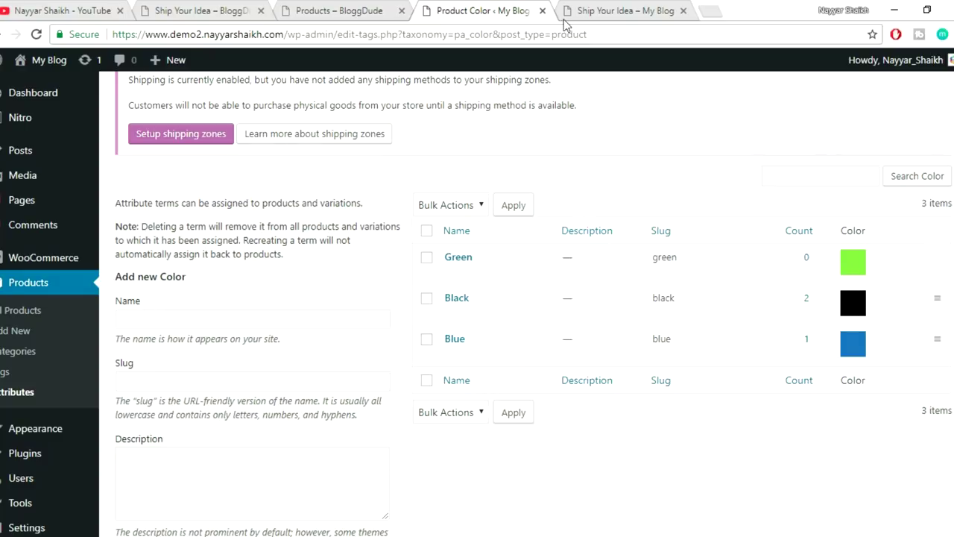
Reload the Ship Your Idea product page on the new store and check its Color swatch and tooltip
{"action": "left_click", "coordinate": [613, 9]}
{"action": "left_click", "coordinate": [599, 33]}
{"action": "key", "text": "Return"}
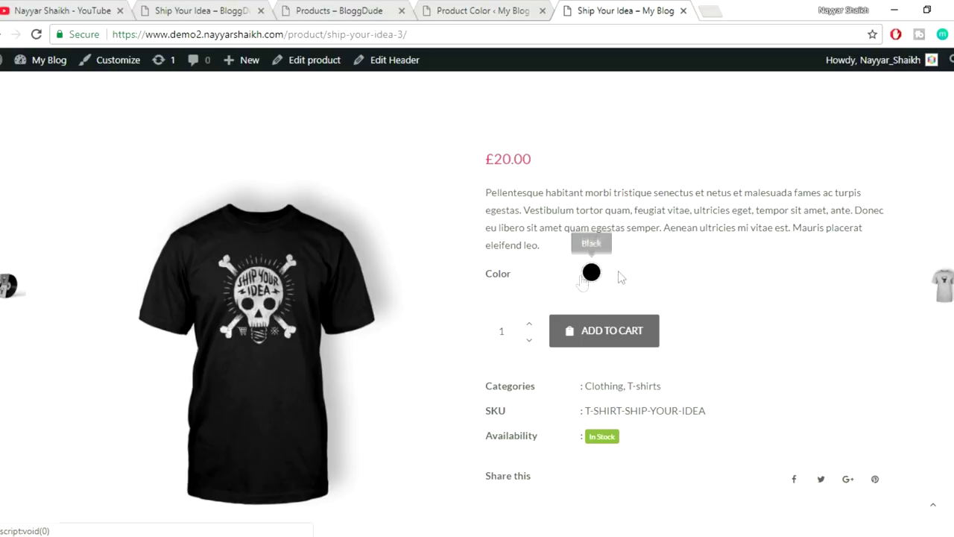
{"action": "scroll", "coordinate": [683, 298], "scroll_direction": "down", "scroll_amount": 1}
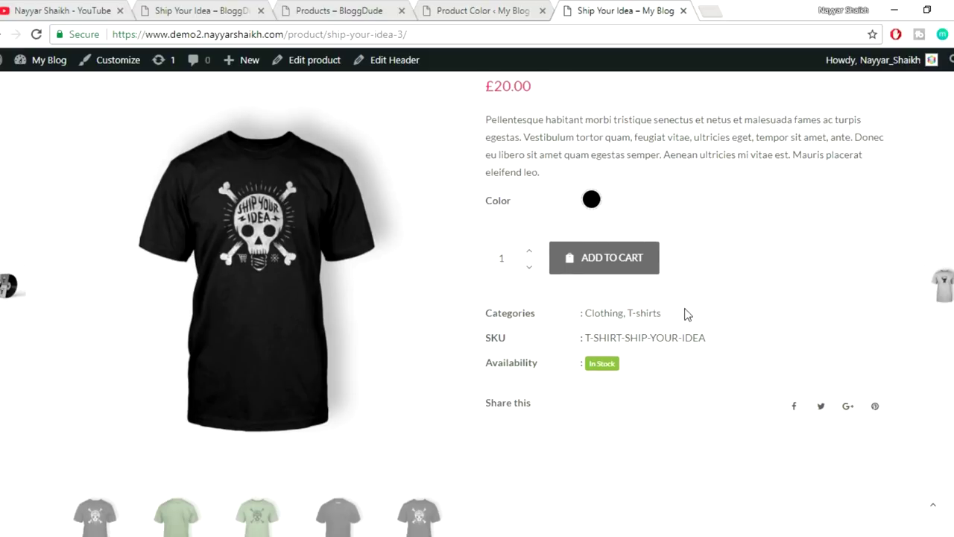
{"action": "scroll", "coordinate": [683, 313], "scroll_direction": "up", "scroll_amount": 3}
{"action": "scroll", "coordinate": [641, 405], "scroll_direction": "down", "scroll_amount": 1}
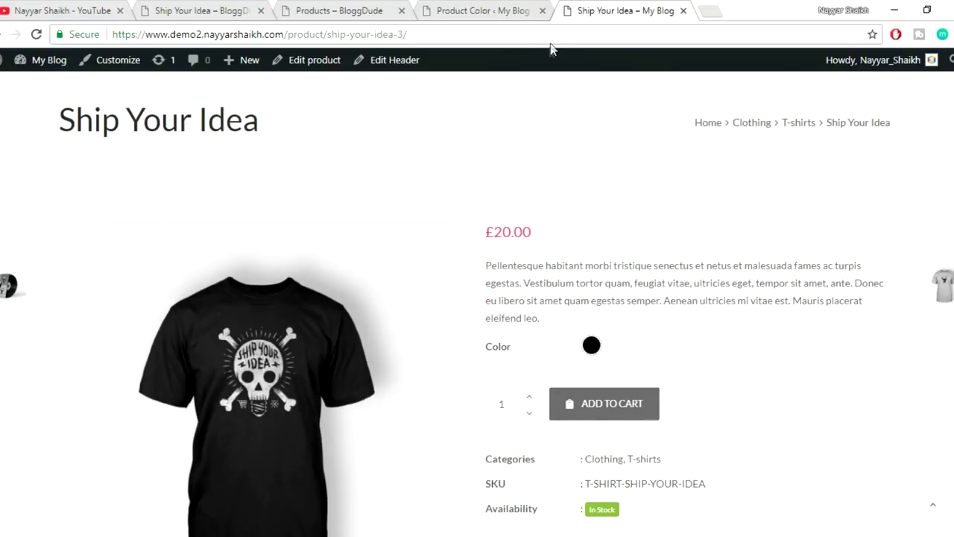
Return to the store's product attributes page and name a new attribute "Size"
{"action": "left_click", "coordinate": [515, 9]}
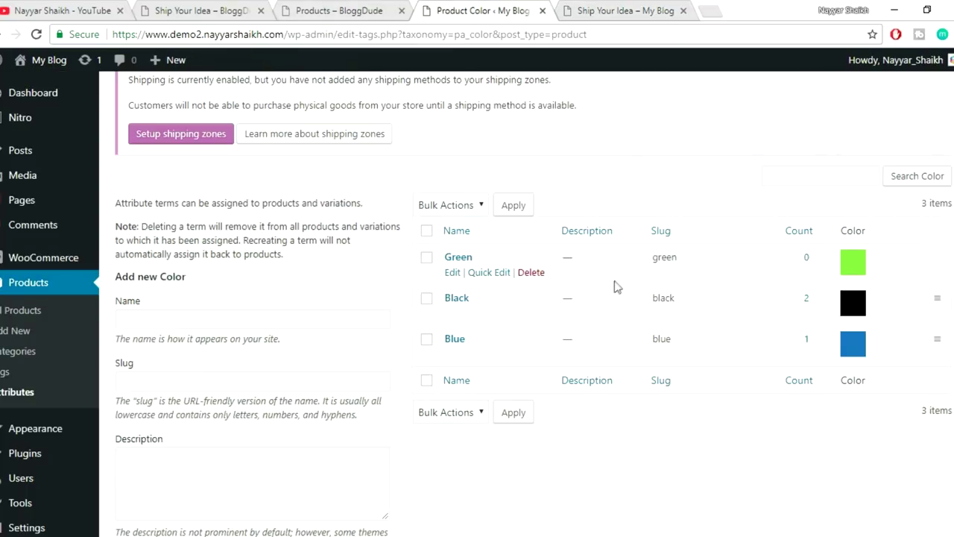
{"action": "left_click", "coordinate": [27, 393]}
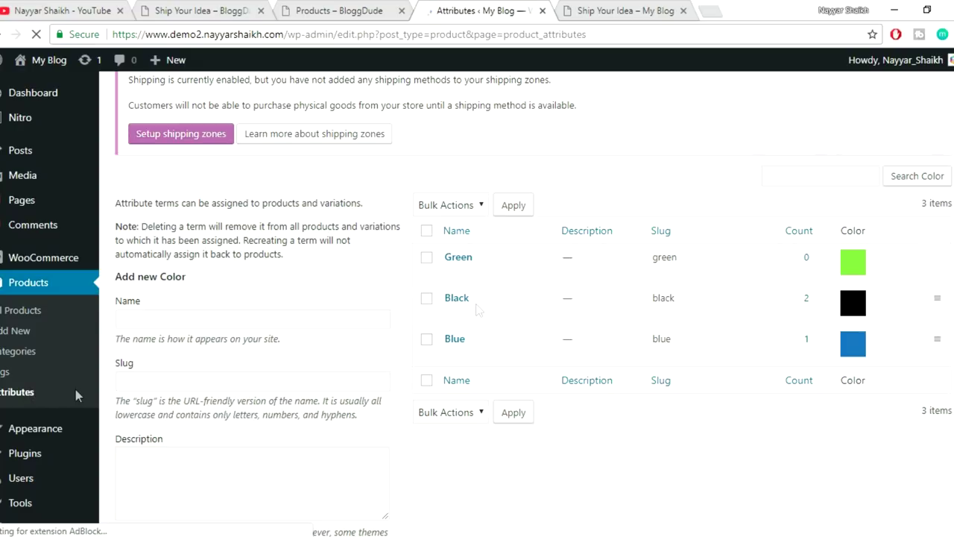
{"action": "scroll", "coordinate": [603, 360], "scroll_direction": "down", "scroll_amount": 4}
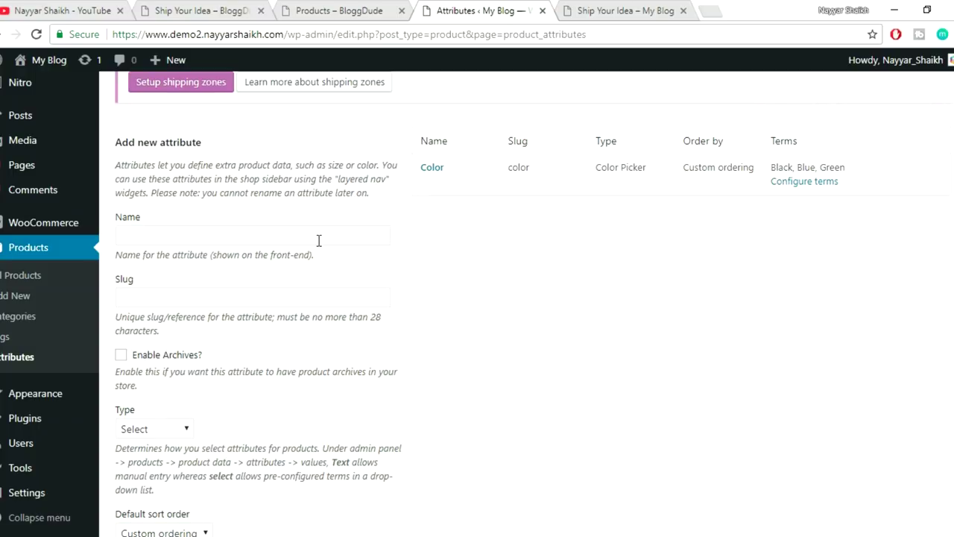
{"action": "left_click", "coordinate": [318, 240]}
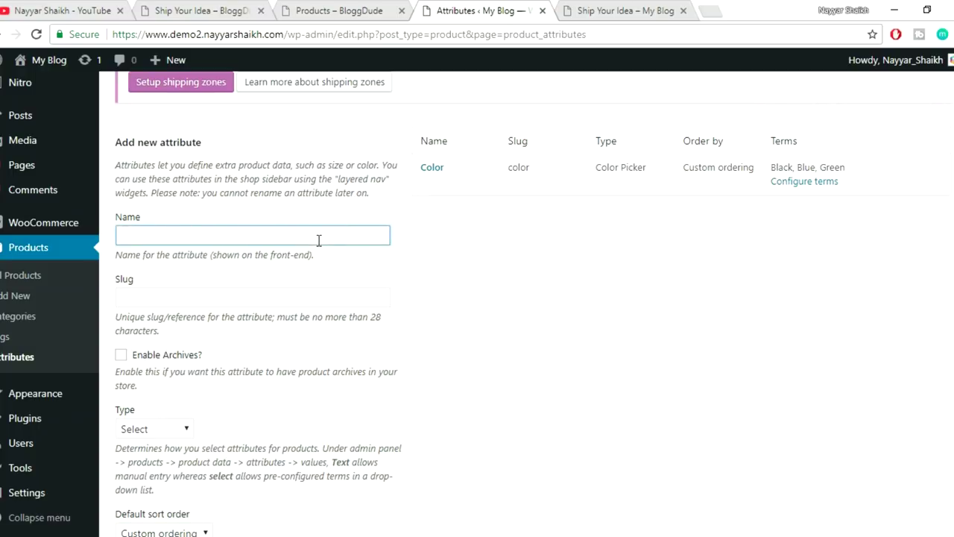
{"action": "type", "text": "Size"}
{"action": "scroll", "coordinate": [656, 253], "scroll_direction": "down", "scroll_amount": 1}
{"action": "left_click", "coordinate": [630, 272]}
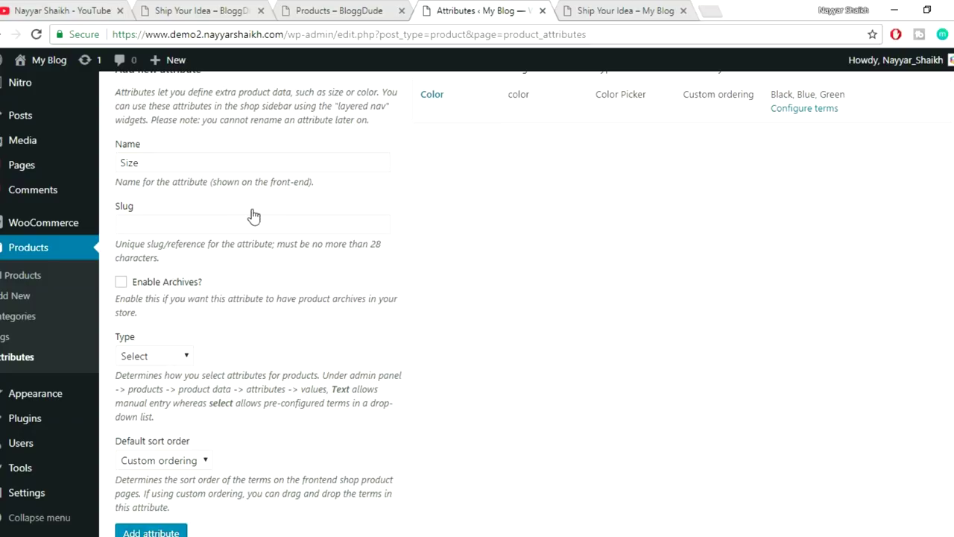
Set the Size attribute's type to Text Label and add the attribute
{"action": "scroll", "coordinate": [406, 228], "scroll_direction": "down", "scroll_amount": 1}
{"action": "left_click", "coordinate": [165, 293]}
{"action": "left_click", "coordinate": [158, 362]}
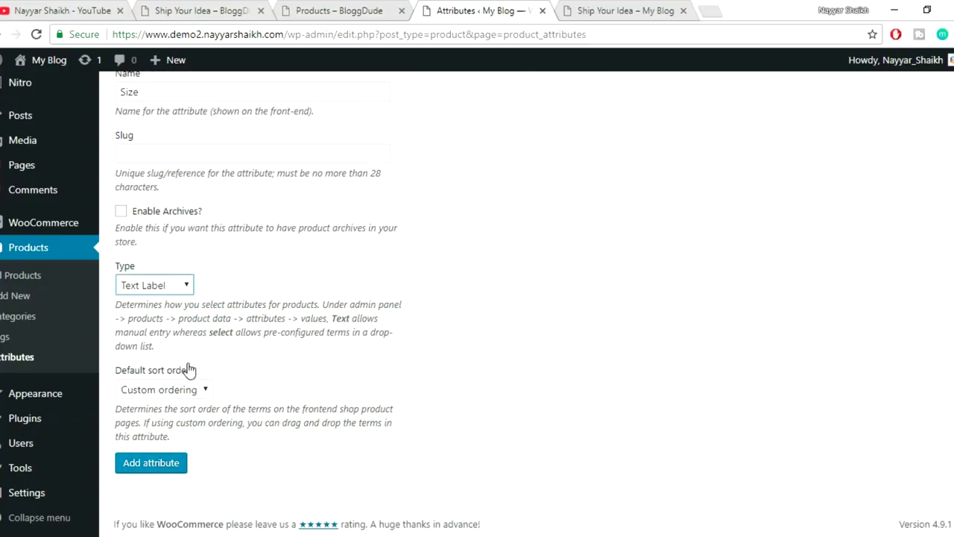
{"action": "left_click", "coordinate": [157, 464]}
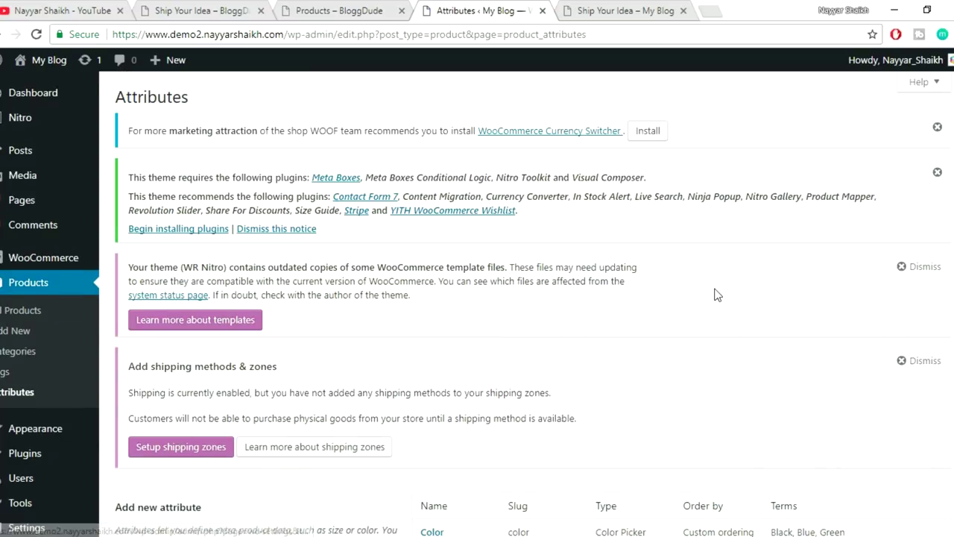
Open the Size attribute's terms and add the term "S" with label "S" and tooltip "Small"
{"action": "scroll", "coordinate": [716, 293], "scroll_direction": "down", "scroll_amount": 4}
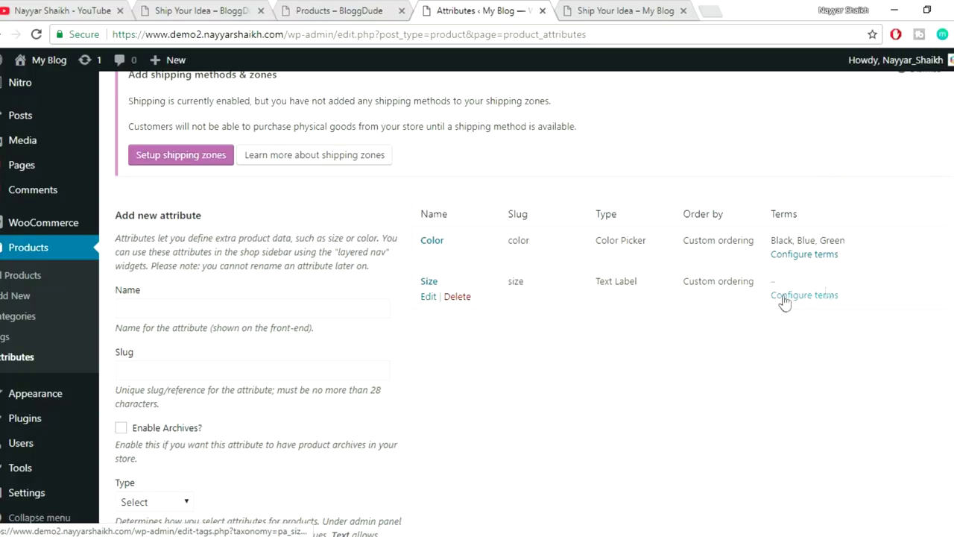
{"action": "left_click", "coordinate": [809, 300]}
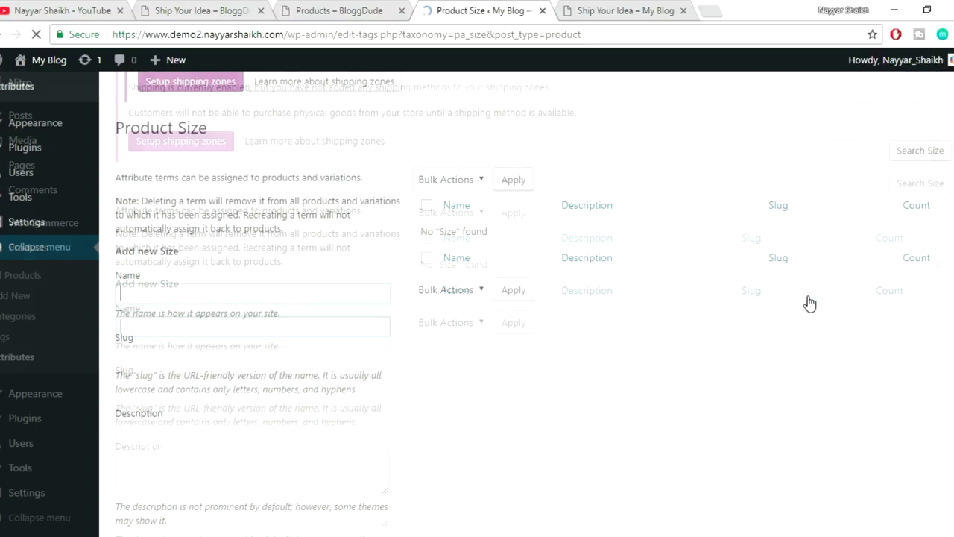
{"action": "scroll", "coordinate": [560, 291], "scroll_direction": "down", "scroll_amount": 3}
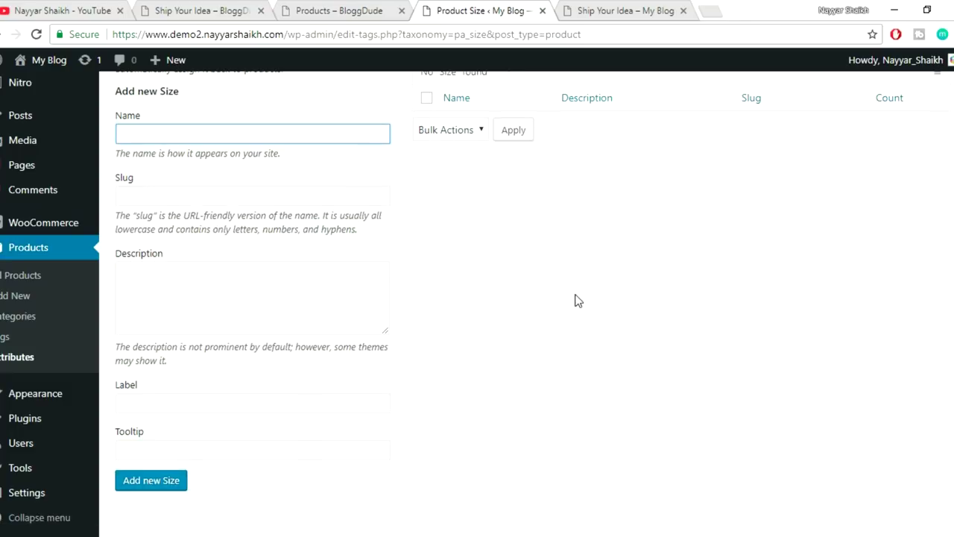
{"action": "scroll", "coordinate": [578, 301], "scroll_direction": "up", "scroll_amount": 1}
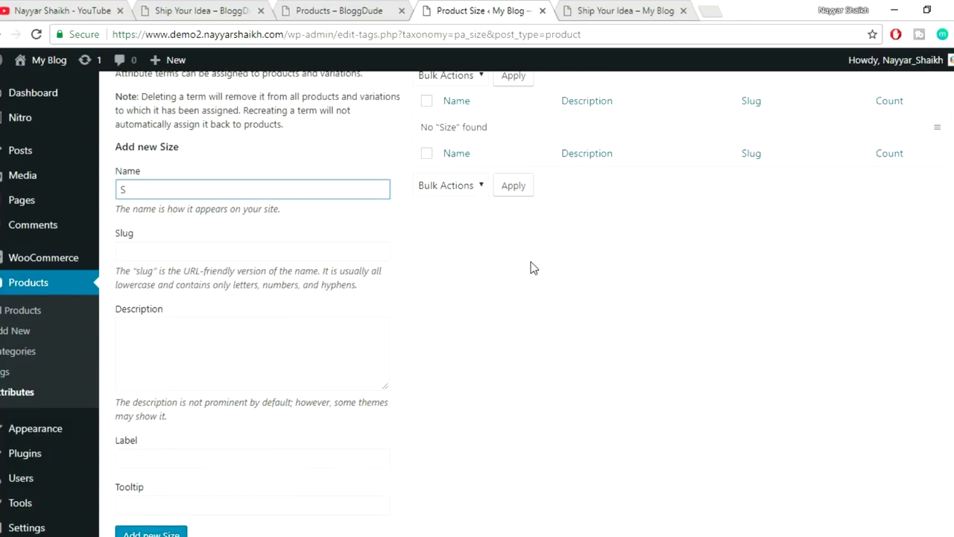
{"action": "scroll", "coordinate": [532, 266], "scroll_direction": "down", "scroll_amount": 1}
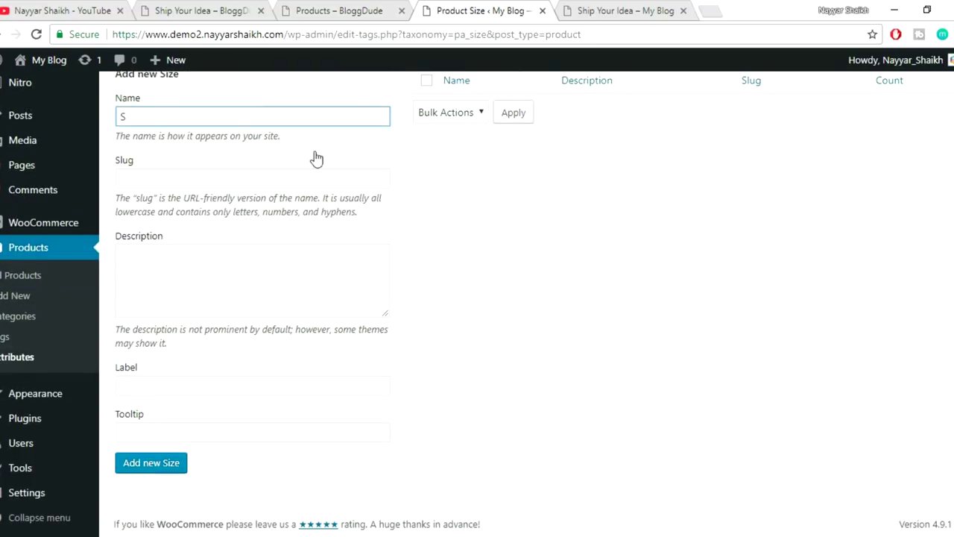
{"action": "left_click", "coordinate": [199, 385]}
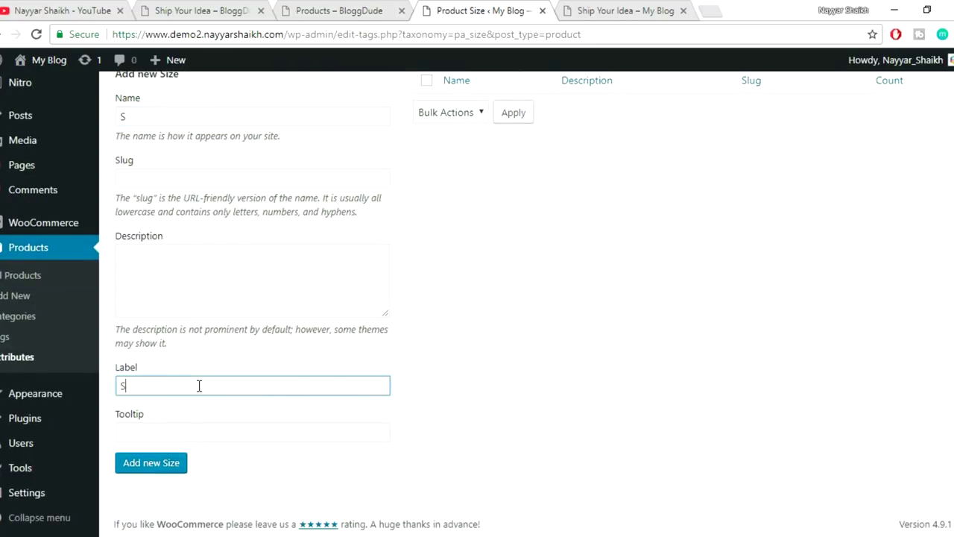
{"action": "key", "text": "Tab"}
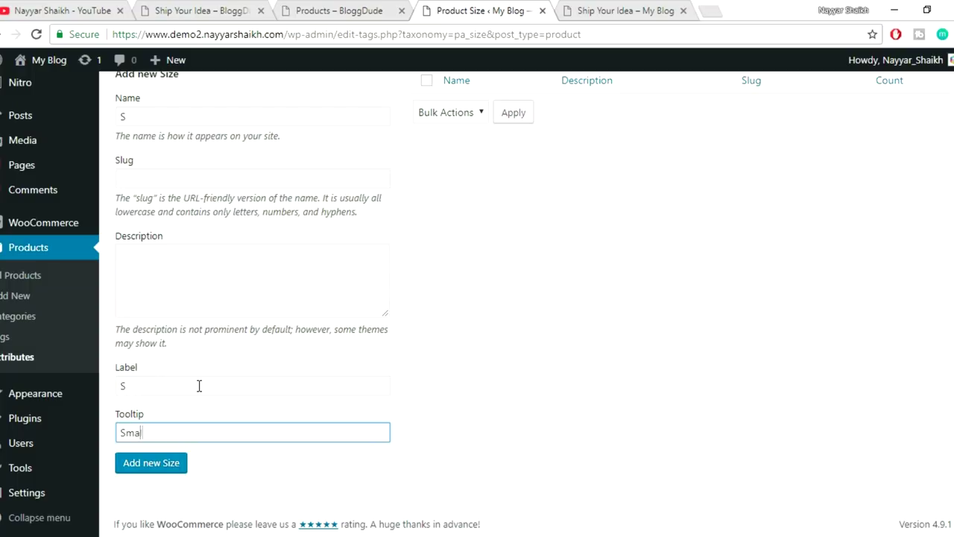
{"action": "left_click", "coordinate": [177, 8]}
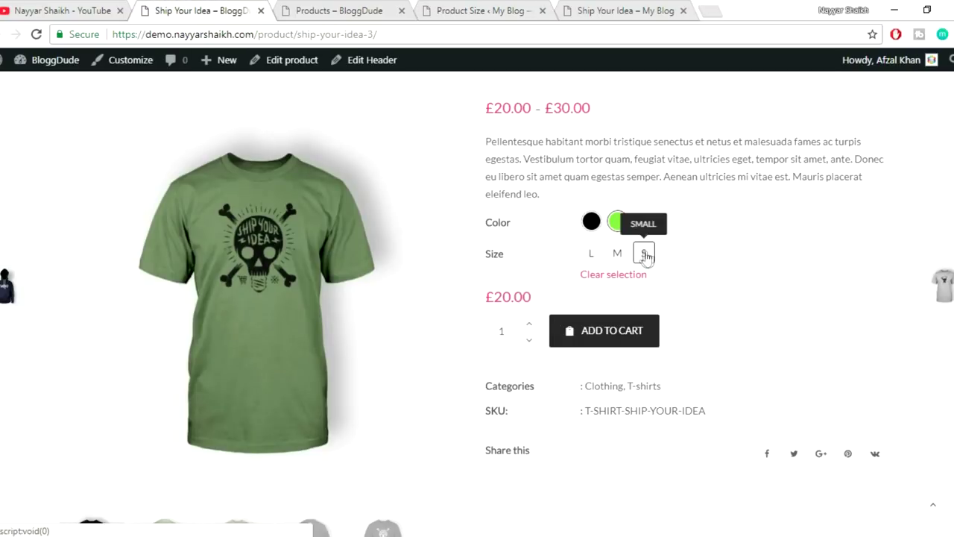
{"action": "left_click", "coordinate": [480, 13]}
{"action": "left_click", "coordinate": [175, 465]}
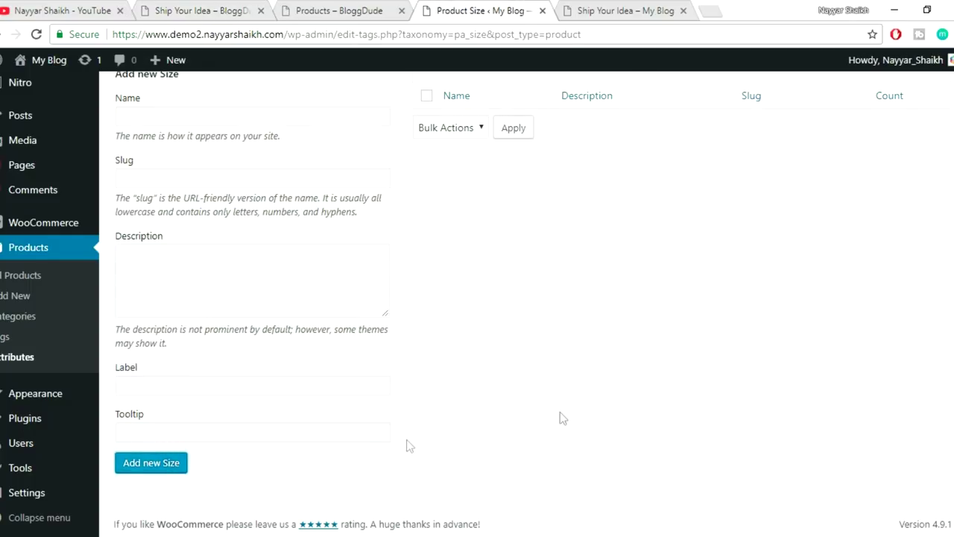
Add the Size term "M" with label "M" and tooltip "Medium"
{"action": "scroll", "coordinate": [578, 414], "scroll_direction": "up", "scroll_amount": 3}
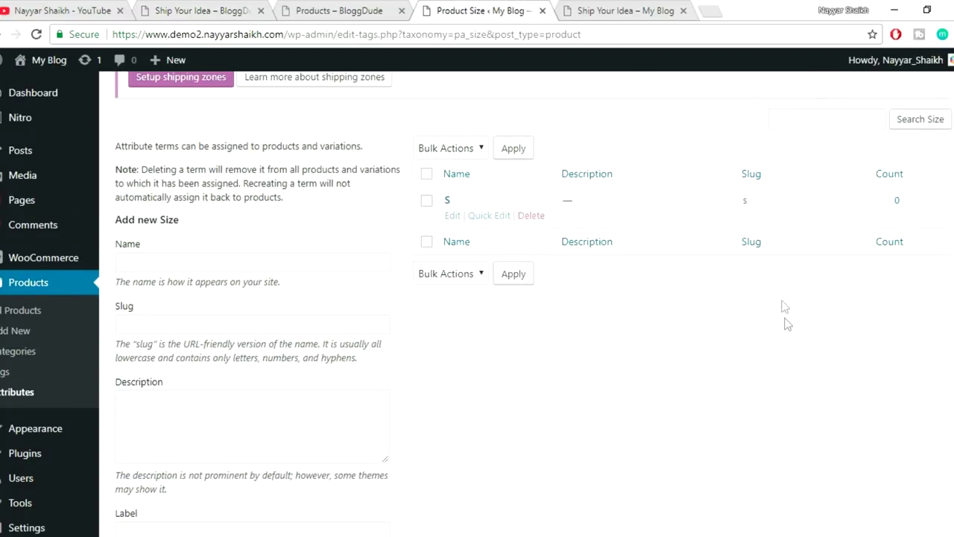
{"action": "scroll", "coordinate": [566, 298], "scroll_direction": "down", "scroll_amount": 1}
{"action": "left_click", "coordinate": [342, 185]}
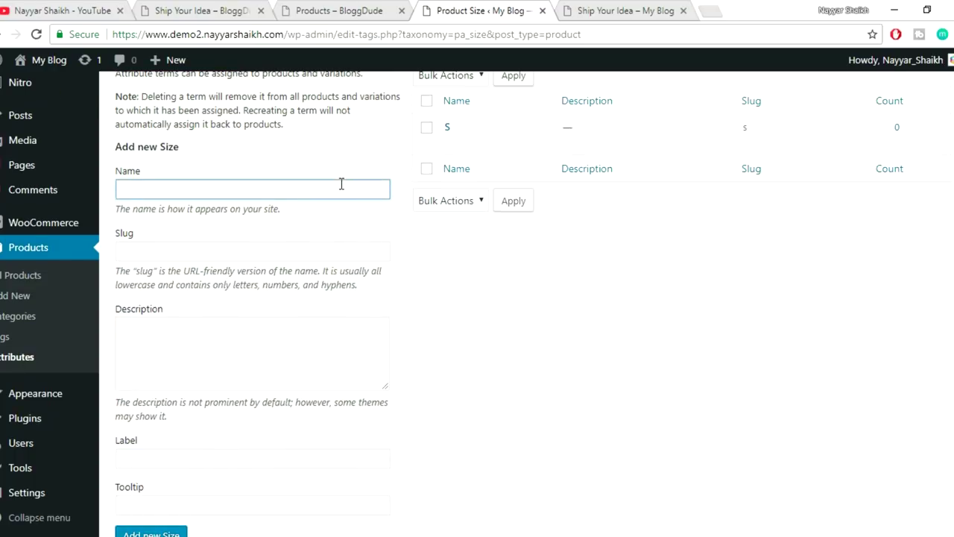
{"action": "scroll", "coordinate": [306, 307], "scroll_direction": "down", "scroll_amount": 1}
{"action": "left_click", "coordinate": [258, 383]}
{"action": "key", "text": "Tab"}
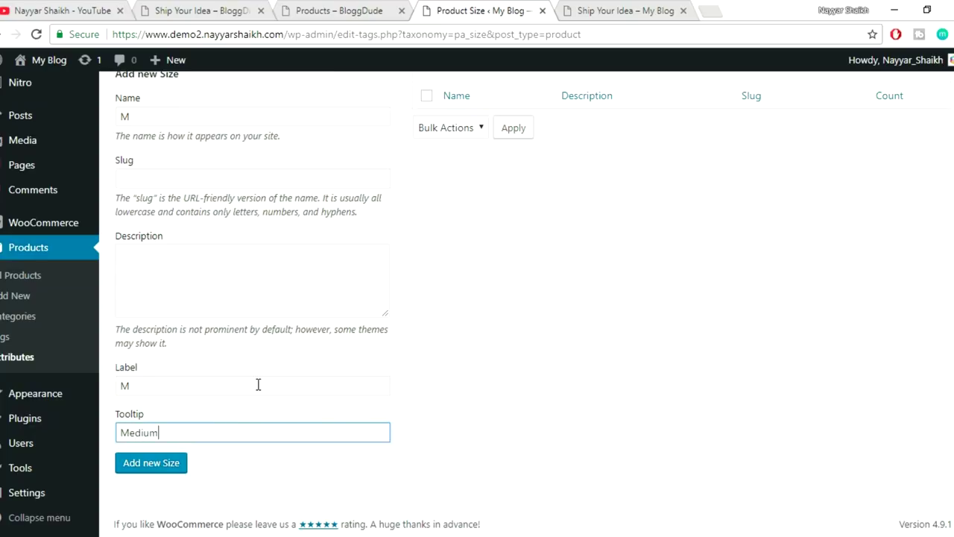
{"action": "left_click", "coordinate": [161, 463]}
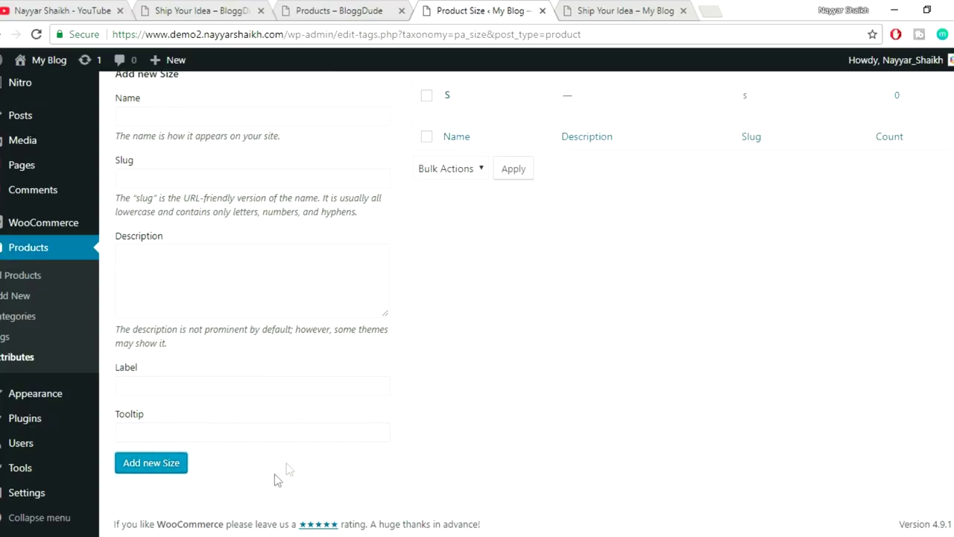
Add the Size term "L" with label "L" and tooltip "Large"
{"action": "left_click", "coordinate": [222, 186]}
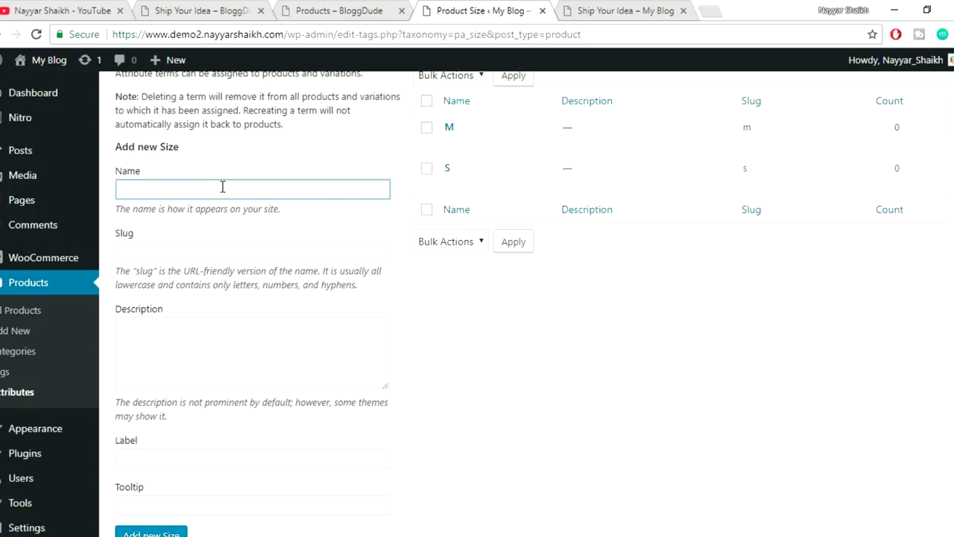
{"action": "type", "text": "L"}
{"action": "scroll", "coordinate": [272, 259], "scroll_direction": "down", "scroll_amount": 1}
{"action": "left_click", "coordinate": [266, 381]}
{"action": "type", "text": "L"}
{"action": "key", "text": "Tab"}
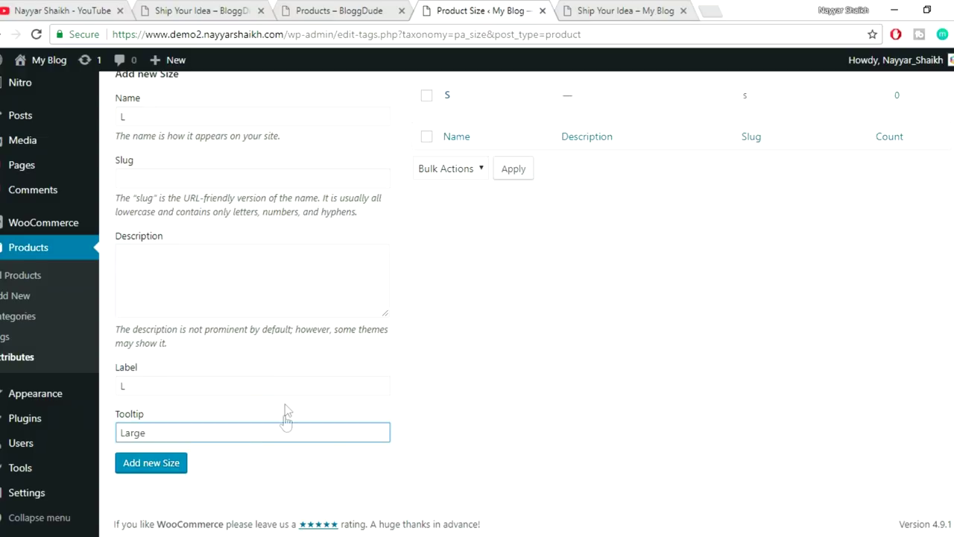
{"action": "left_click", "coordinate": [151, 468]}
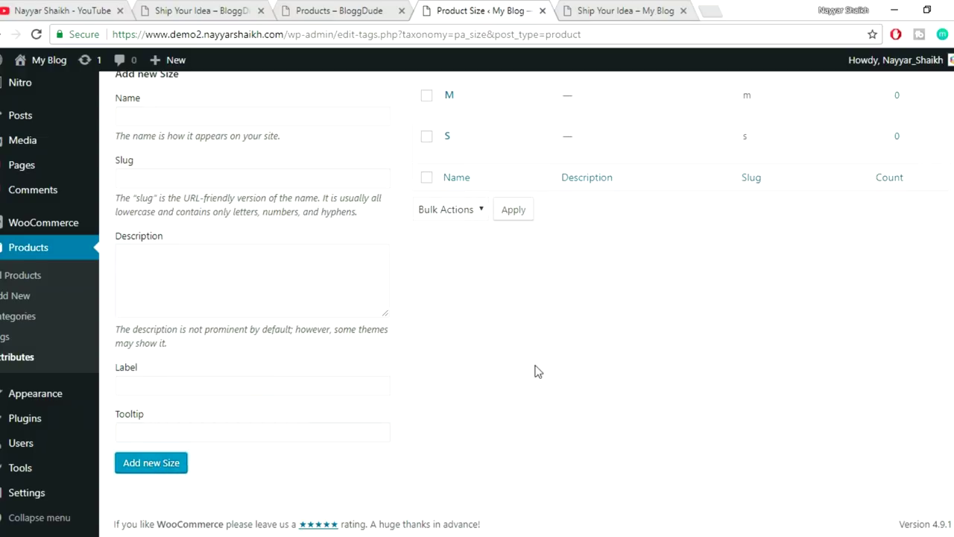
{"action": "scroll", "coordinate": [537, 220], "scroll_direction": "up", "scroll_amount": 1}
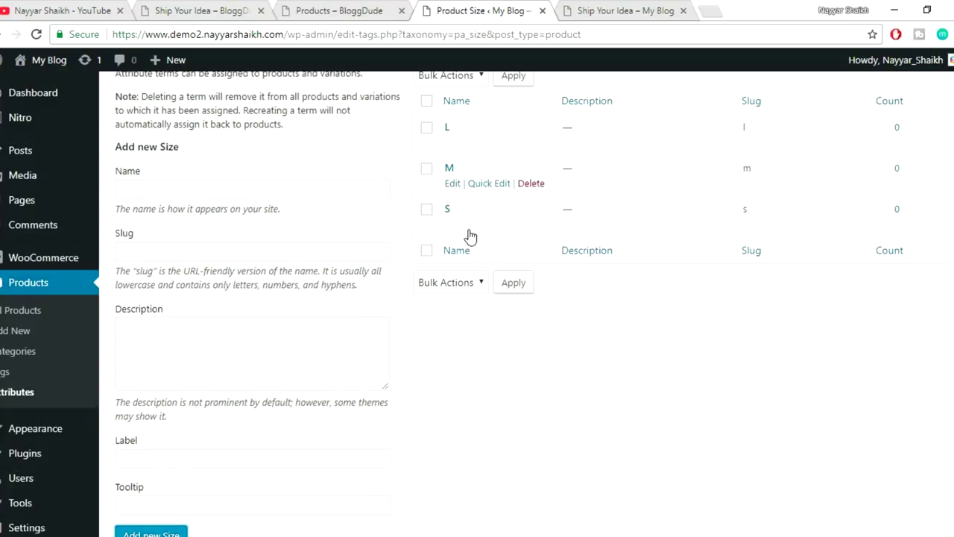
Open the Ship Your Idea product for editing and dismiss the Currency Switcher and outdated template notices
{"action": "left_click", "coordinate": [633, 9]}
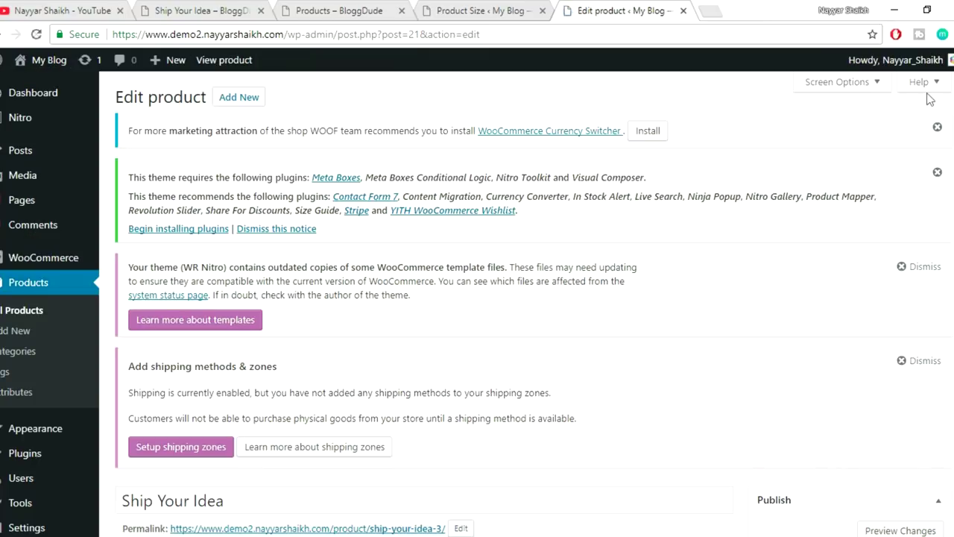
{"action": "left_click", "coordinate": [937, 126]}
{"action": "left_click", "coordinate": [928, 223]}
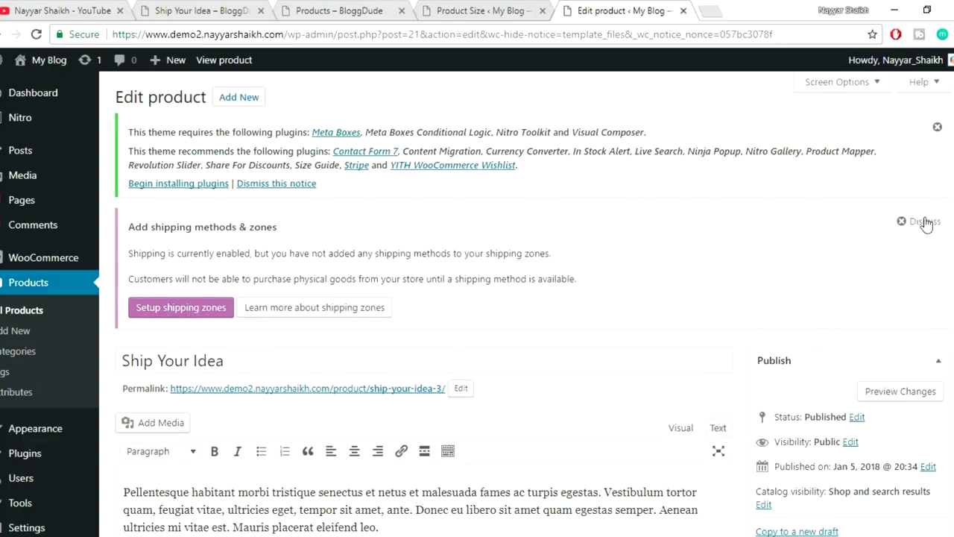
Dismiss the shipping methods notice and expand the Color attribute in the product's attribute settings
{"action": "left_click", "coordinate": [920, 220]}
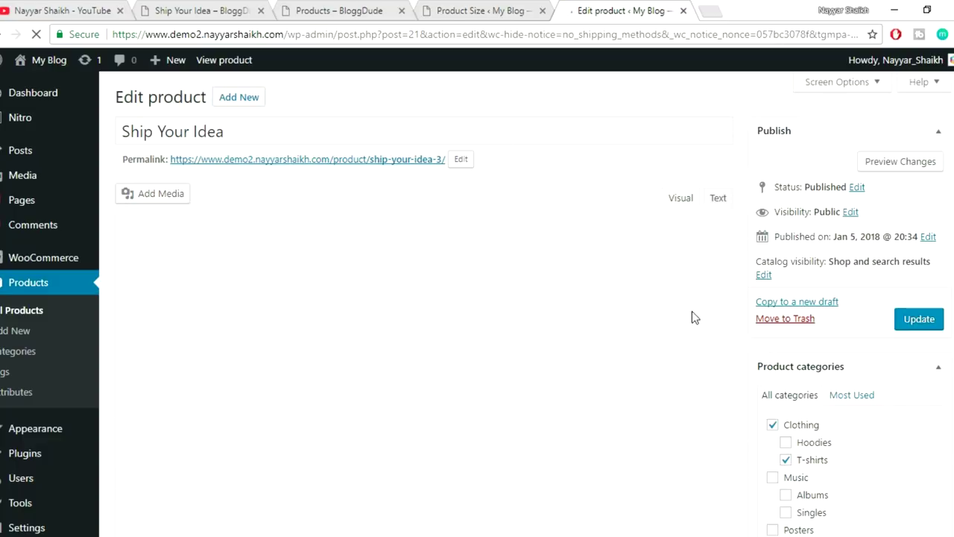
{"action": "scroll", "coordinate": [694, 311], "scroll_direction": "down", "scroll_amount": 1}
{"action": "scroll", "coordinate": [693, 310], "scroll_direction": "down", "scroll_amount": 4}
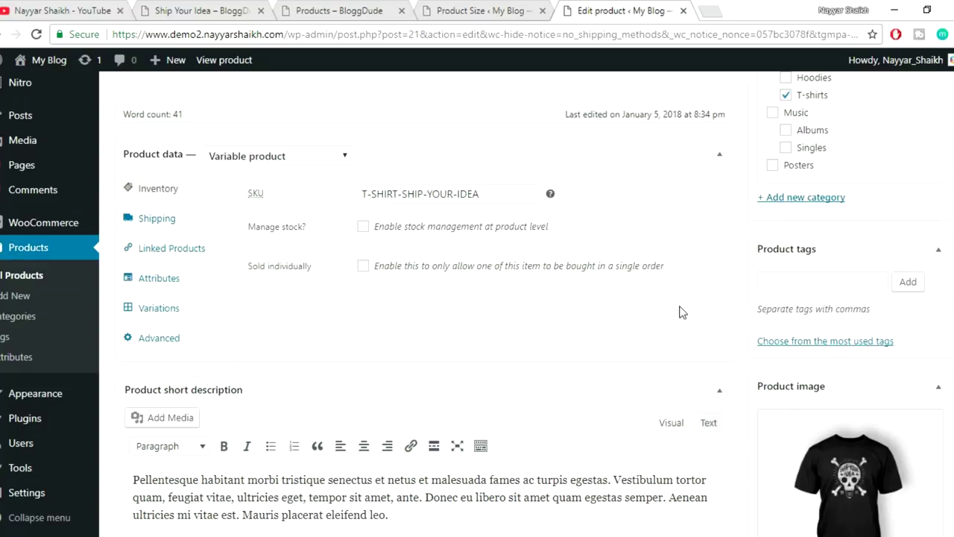
{"action": "left_click", "coordinate": [179, 281]}
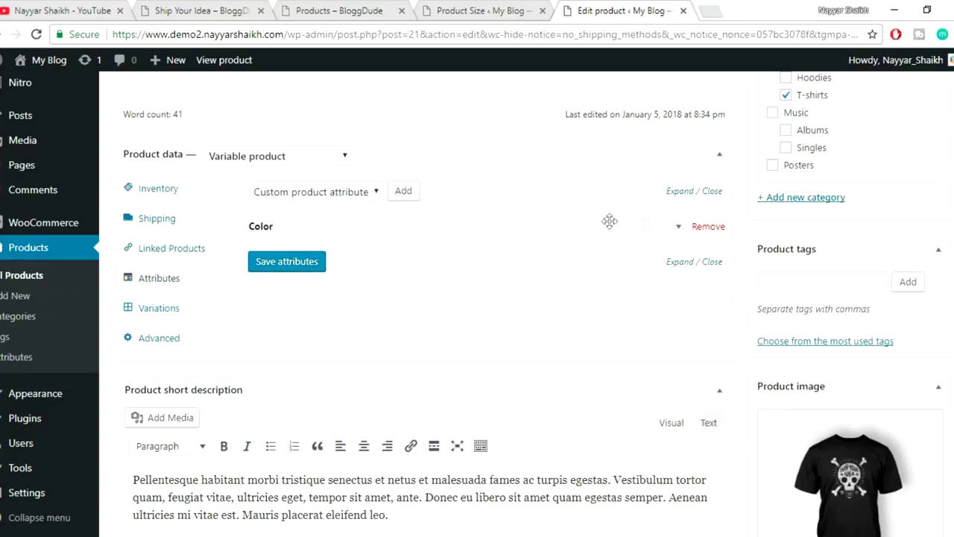
{"action": "left_click", "coordinate": [678, 229]}
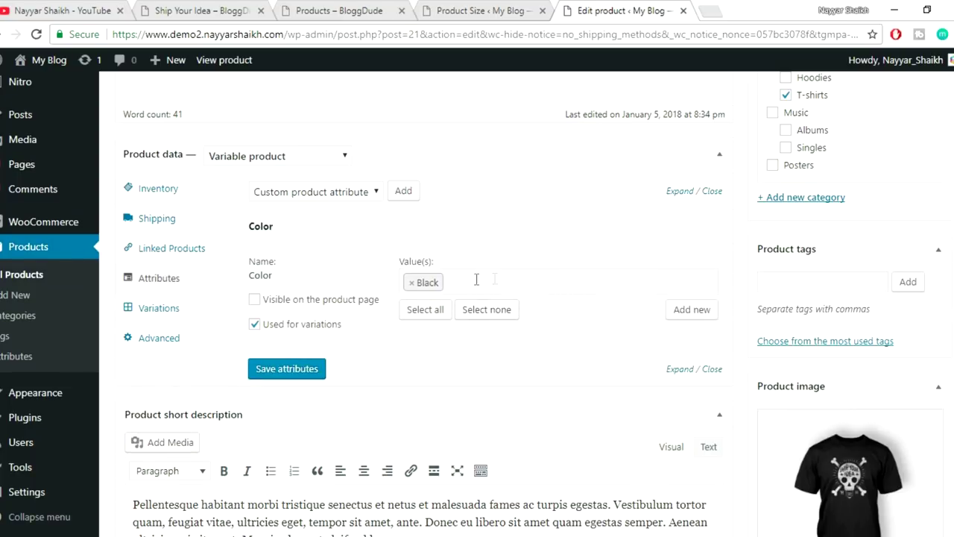
Add Green and Blue to the Color attribute's values, make it visible on the product page, and save the attributes
{"action": "left_click", "coordinate": [502, 281]}
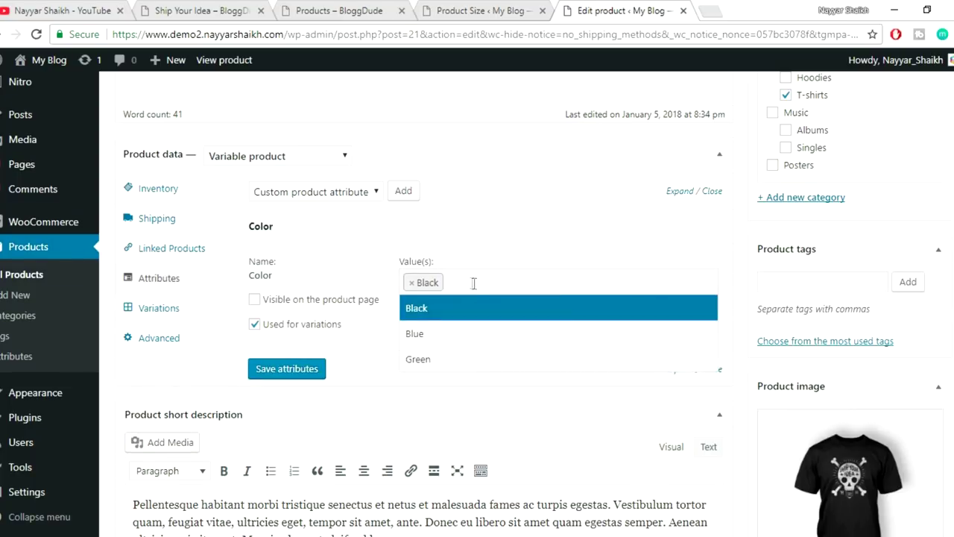
{"action": "left_click", "coordinate": [436, 365]}
{"action": "left_click", "coordinate": [572, 283]}
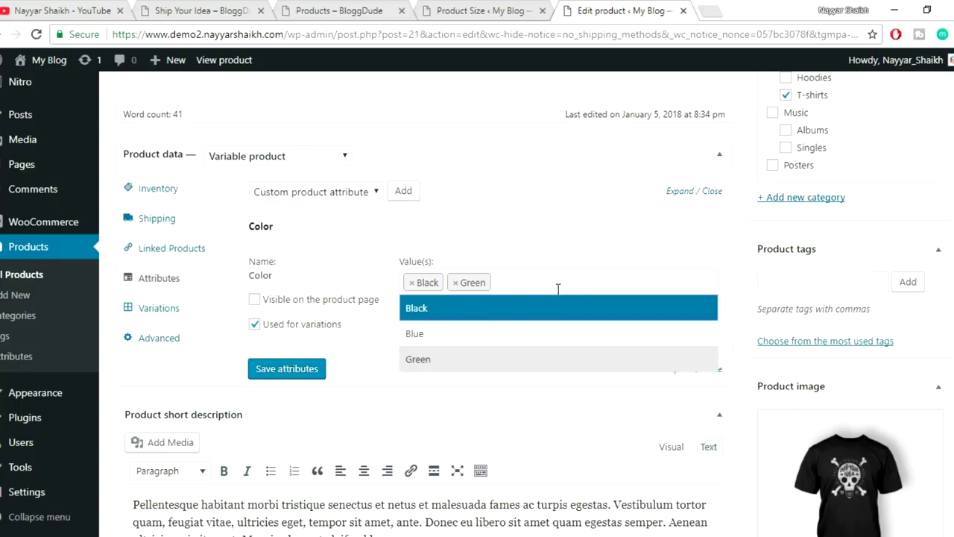
{"action": "left_click", "coordinate": [486, 337]}
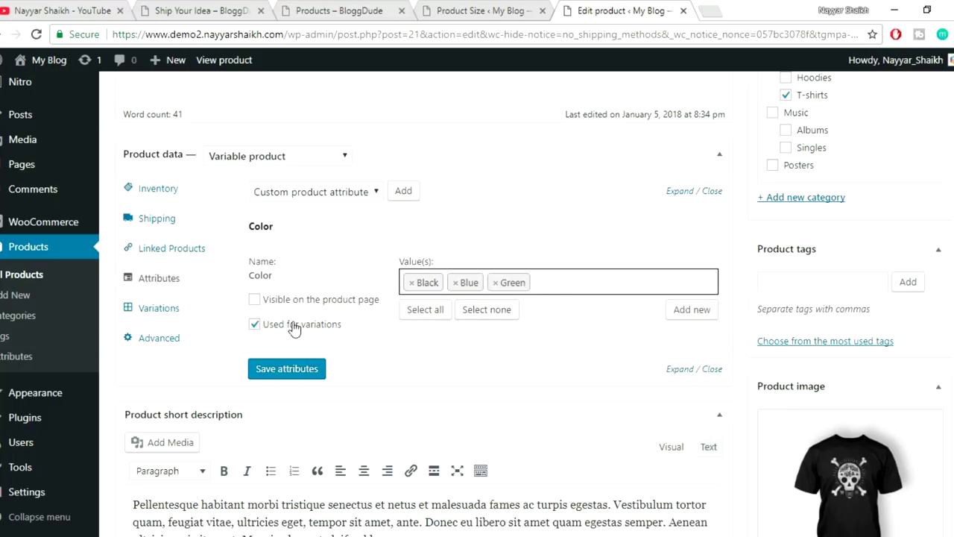
{"action": "left_click", "coordinate": [278, 307]}
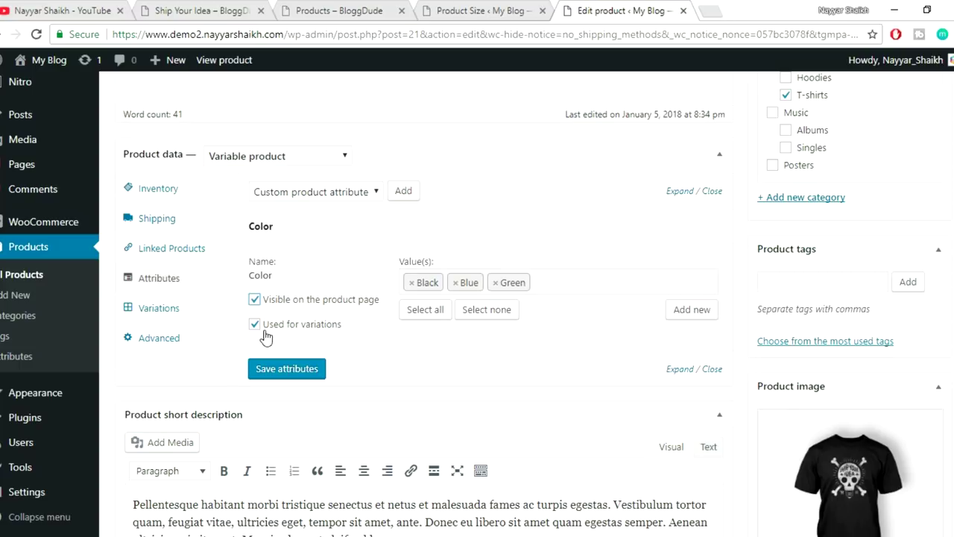
{"action": "left_click", "coordinate": [285, 370]}
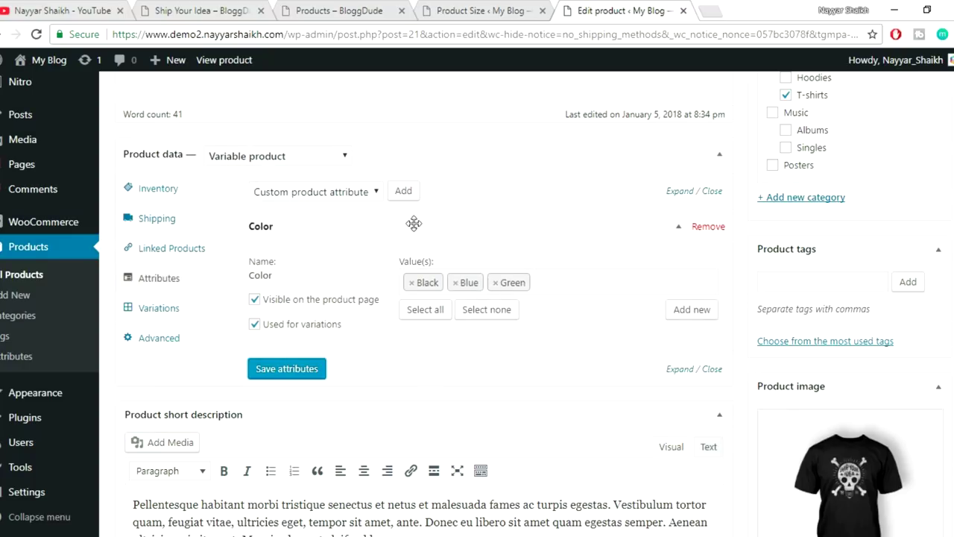
Add the existing Size attribute to the product
{"action": "left_click", "coordinate": [328, 194]}
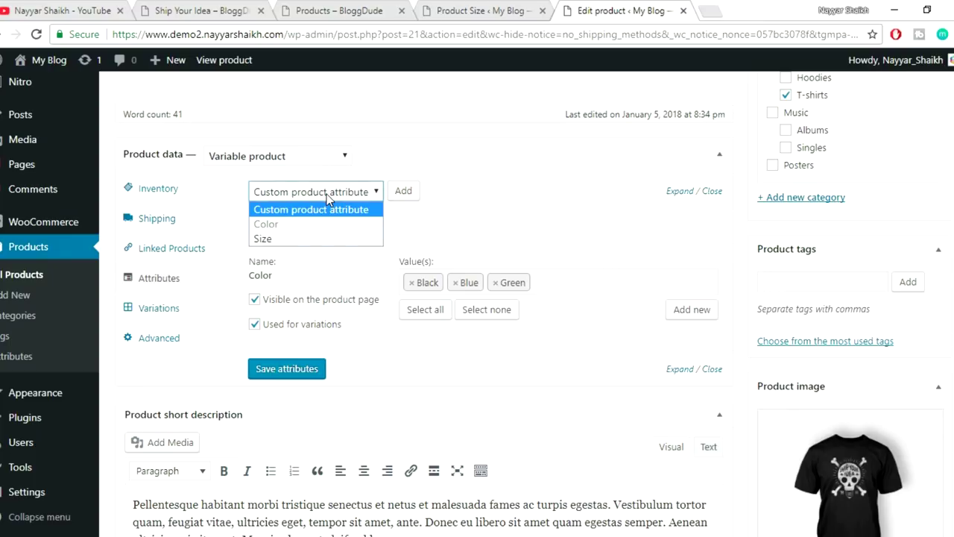
{"action": "left_click", "coordinate": [328, 210]}
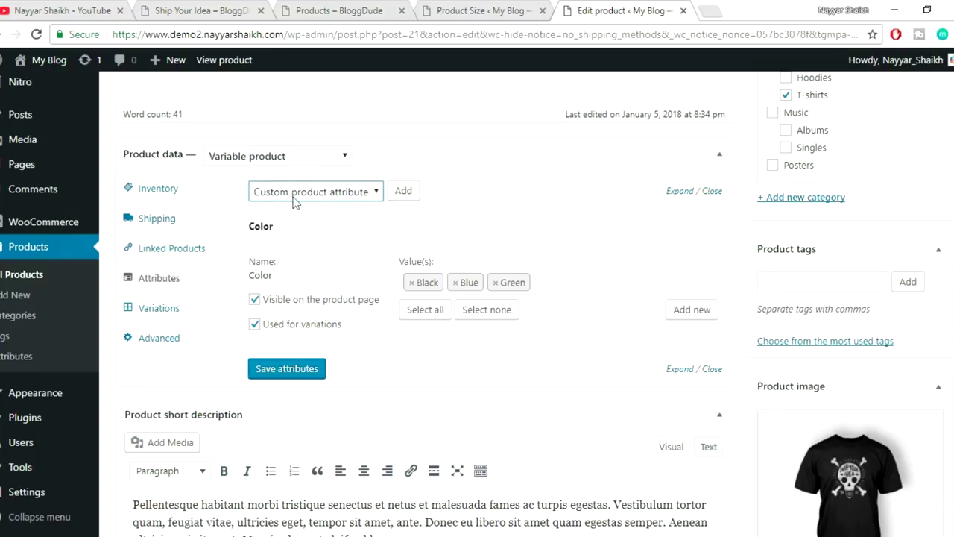
{"action": "left_click", "coordinate": [328, 196]}
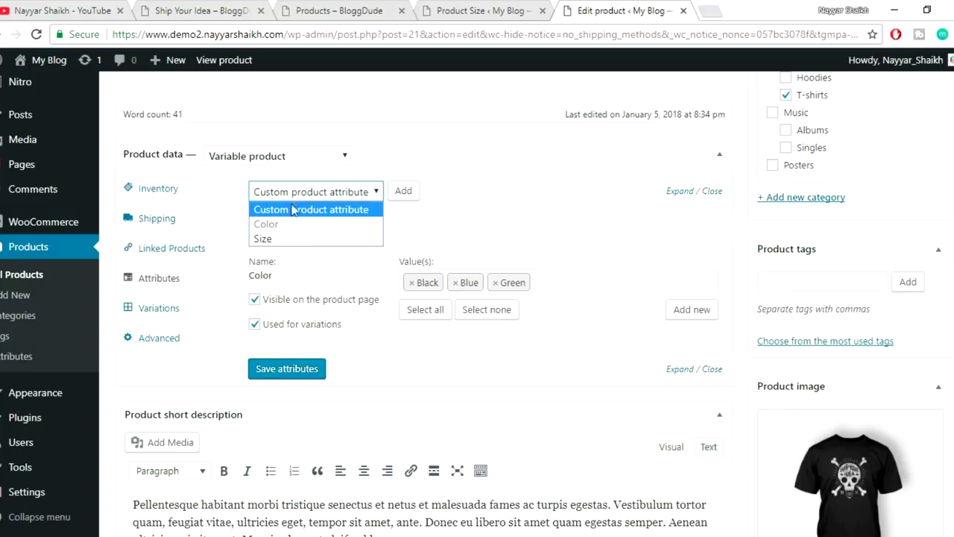
{"action": "left_click", "coordinate": [268, 239]}
{"action": "left_click", "coordinate": [400, 191]}
{"action": "scroll", "coordinate": [554, 270], "scroll_direction": "down", "scroll_amount": 3}
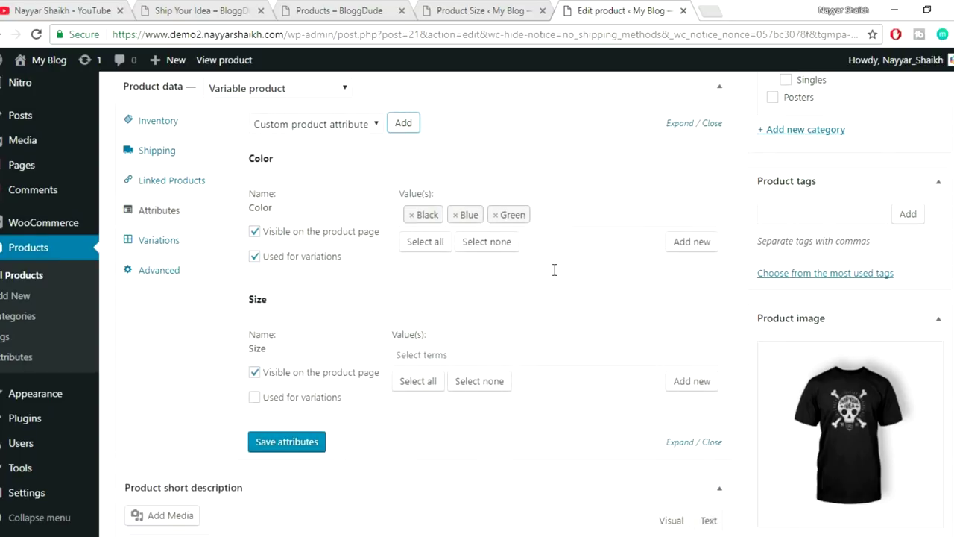
Select the Size values L, M and S, enable the attribute for variations, and save the attributes
{"action": "left_click", "coordinate": [477, 205]}
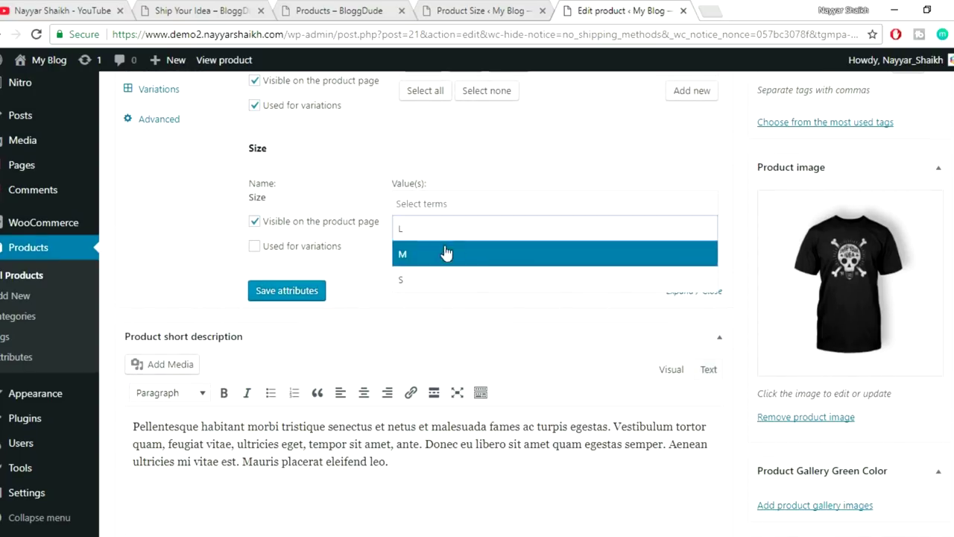
{"action": "left_click", "coordinate": [443, 237]}
{"action": "left_click", "coordinate": [512, 206]}
{"action": "left_click", "coordinate": [460, 253]}
{"action": "left_click", "coordinate": [498, 206]}
{"action": "left_click", "coordinate": [449, 277]}
{"action": "left_click", "coordinate": [254, 246]}
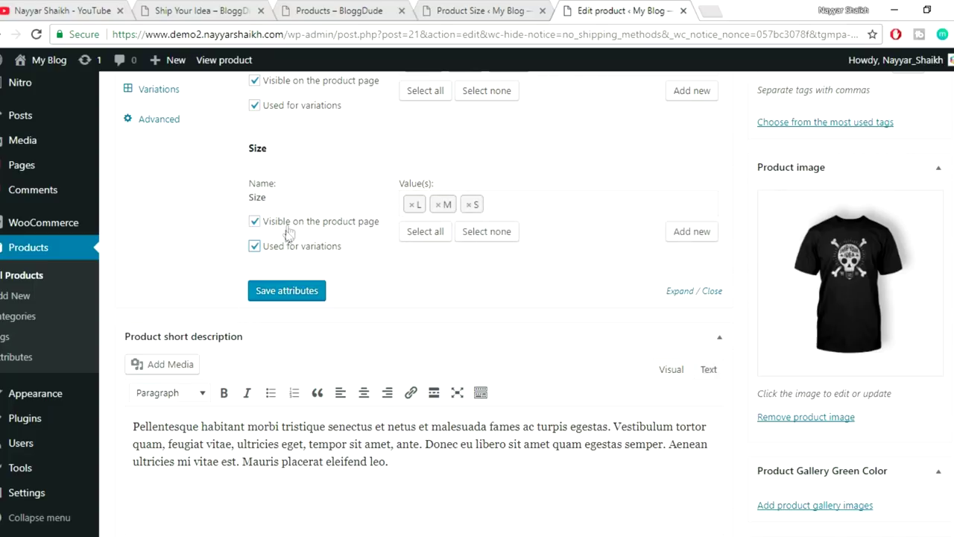
{"action": "left_click", "coordinate": [308, 291]}
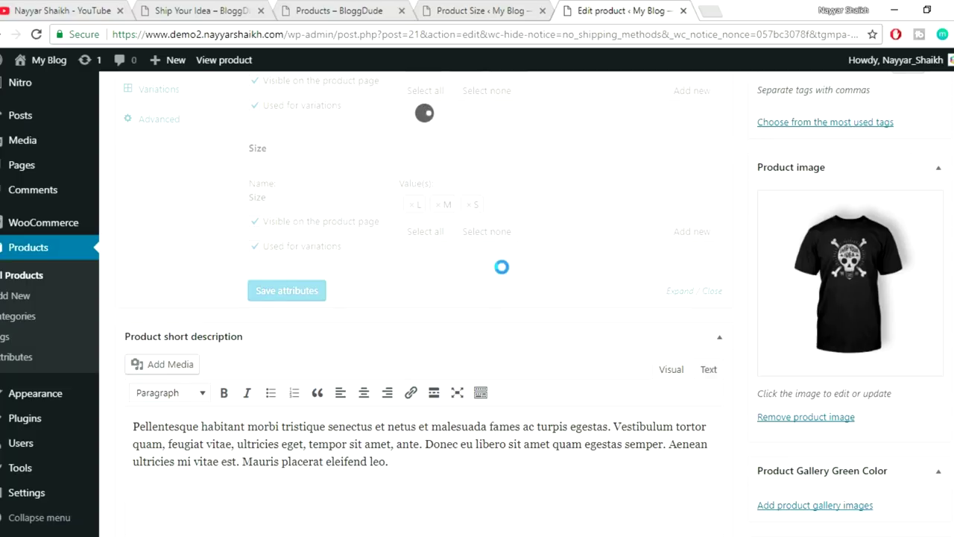
Remove the existing Black and Green variations from the product, confirming each removal
{"action": "scroll", "coordinate": [502, 272], "scroll_direction": "up", "scroll_amount": 3}
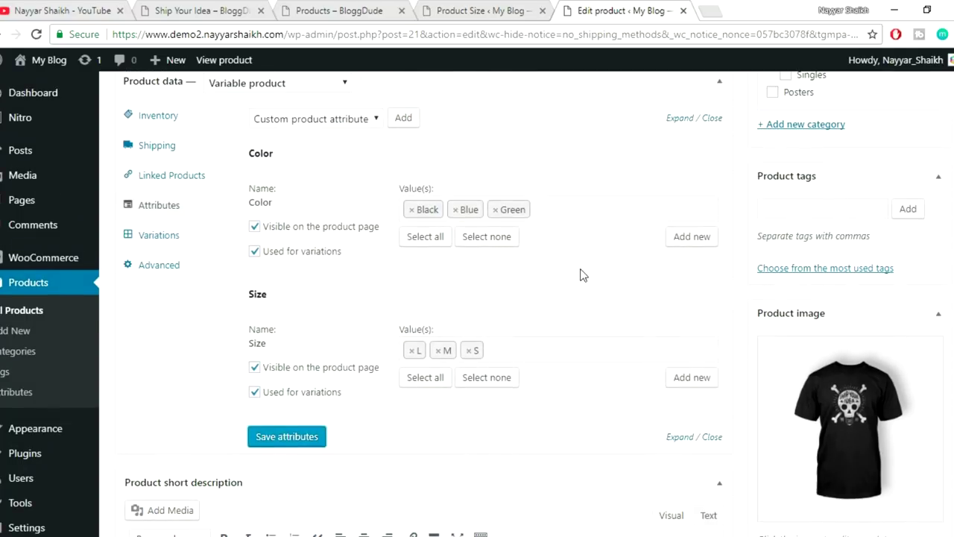
{"action": "left_click", "coordinate": [179, 244]}
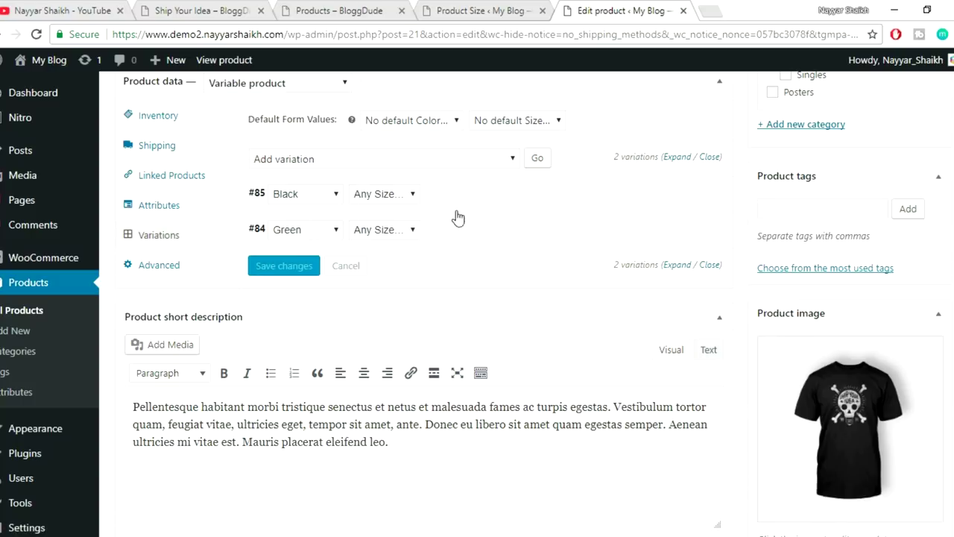
{"action": "left_click", "coordinate": [705, 195]}
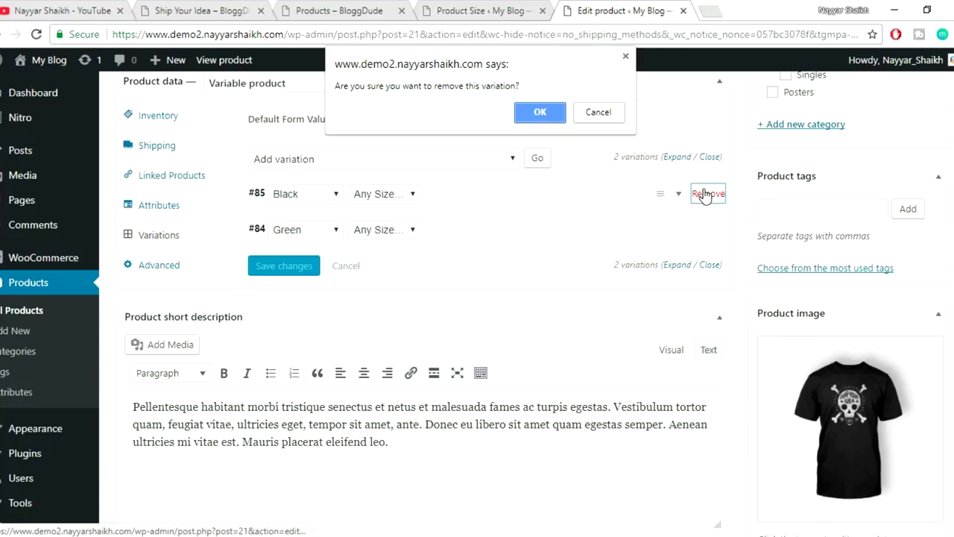
{"action": "left_click", "coordinate": [542, 111]}
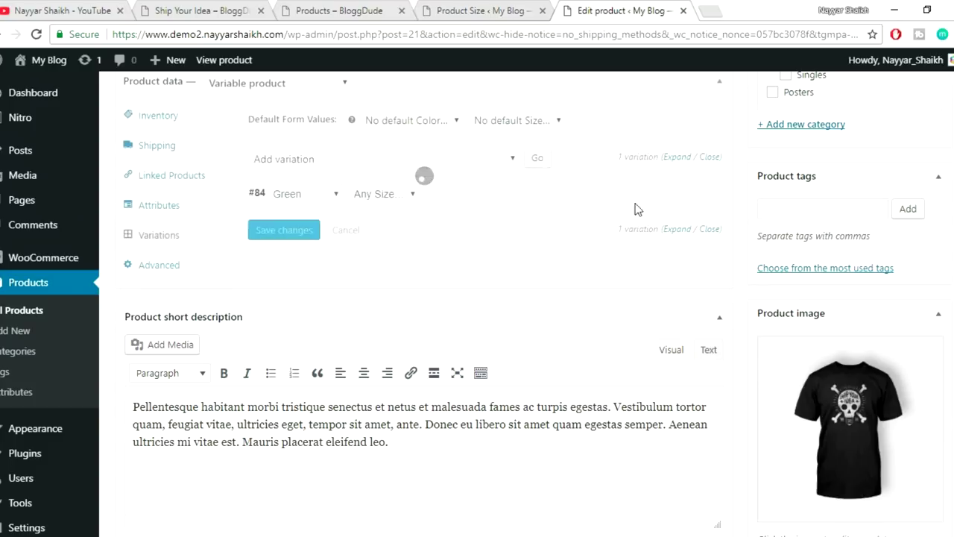
{"action": "left_click", "coordinate": [707, 194]}
{"action": "left_click", "coordinate": [540, 112]}
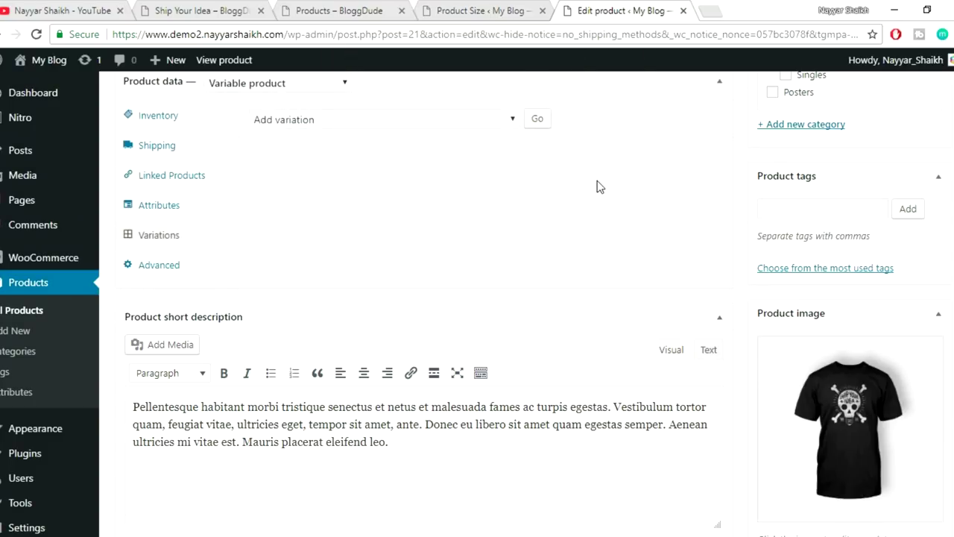
Create product variations from all attributes and confirm linking every Color and Size combination
{"action": "scroll", "coordinate": [350, 199], "scroll_direction": "up", "scroll_amount": 1}
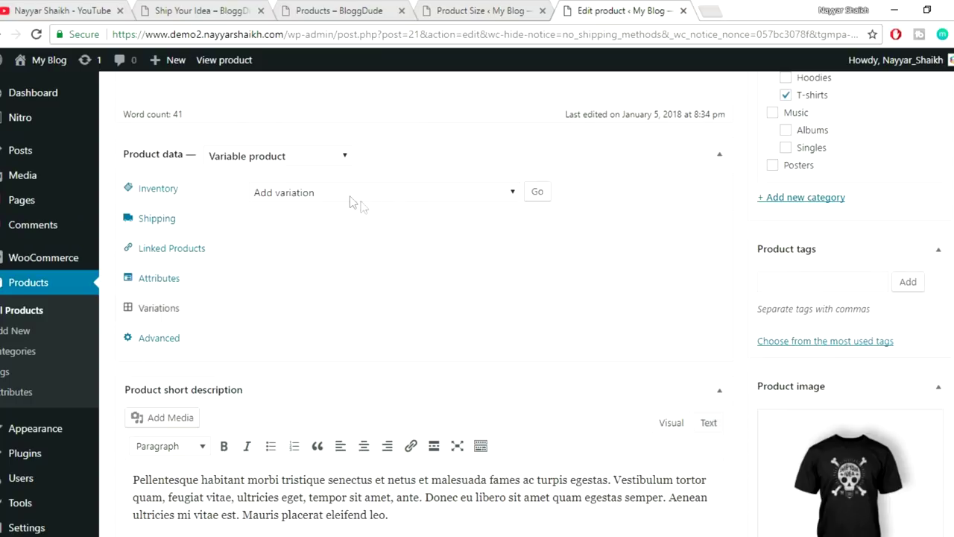
{"action": "left_click", "coordinate": [405, 194]}
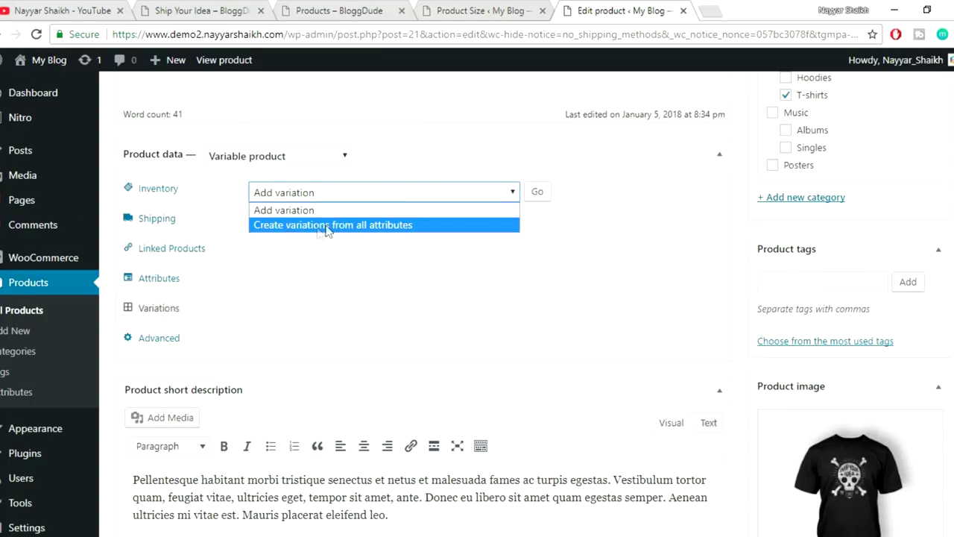
{"action": "left_click", "coordinate": [406, 227]}
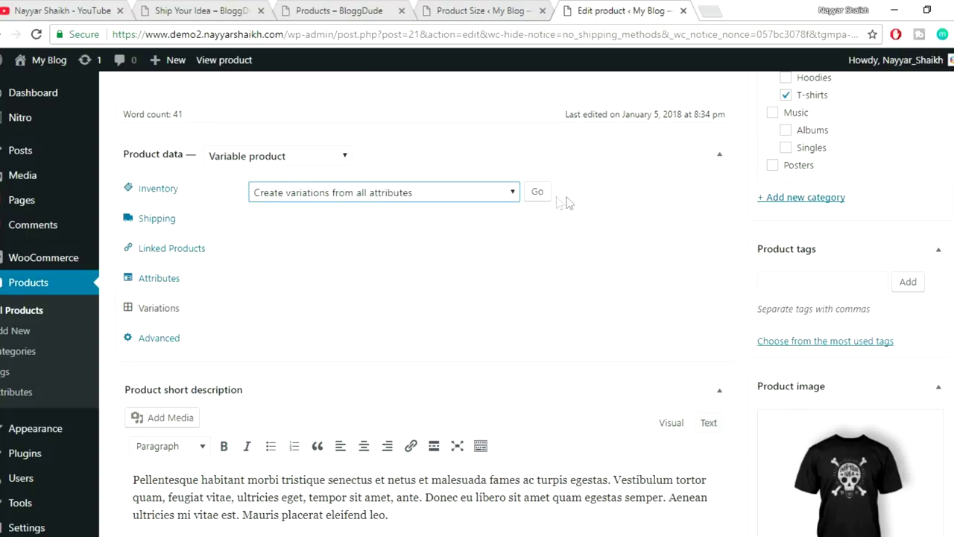
{"action": "left_click", "coordinate": [538, 196]}
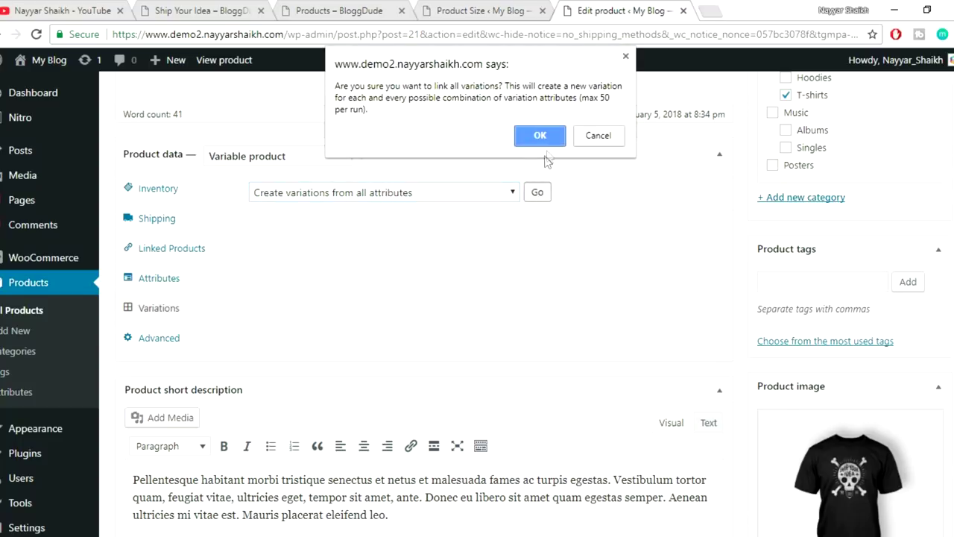
{"action": "left_click", "coordinate": [540, 136]}
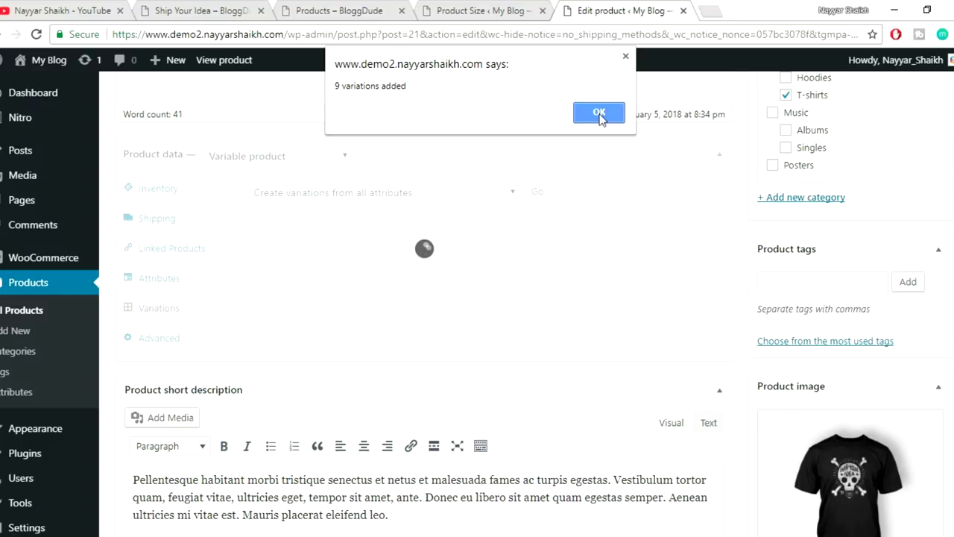
{"action": "left_click", "coordinate": [599, 114]}
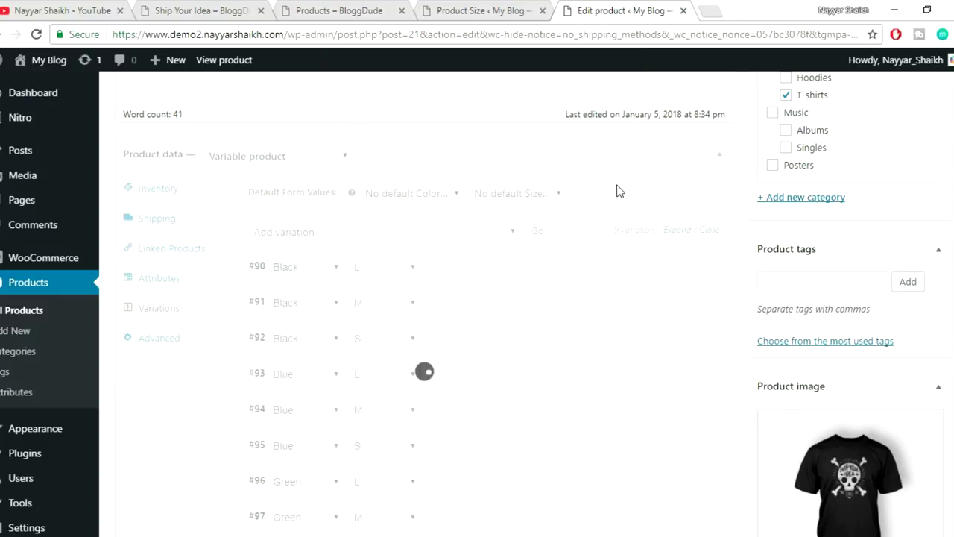
Set the Black L variation's image to the black skull T-shirt T_4_front1.jpg from the media library
{"action": "scroll", "coordinate": [631, 202], "scroll_direction": "down", "scroll_amount": 1}
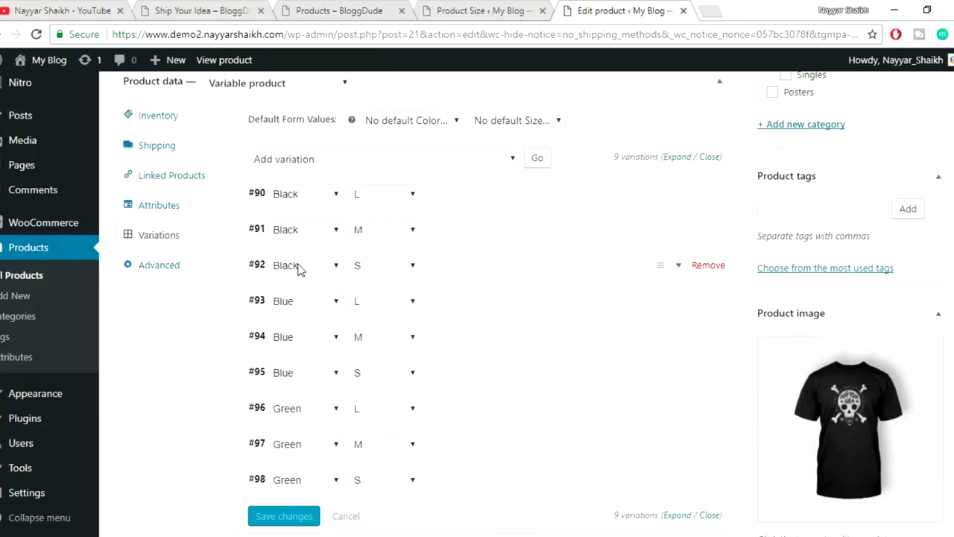
{"action": "scroll", "coordinate": [503, 279], "scroll_direction": "down", "scroll_amount": 1}
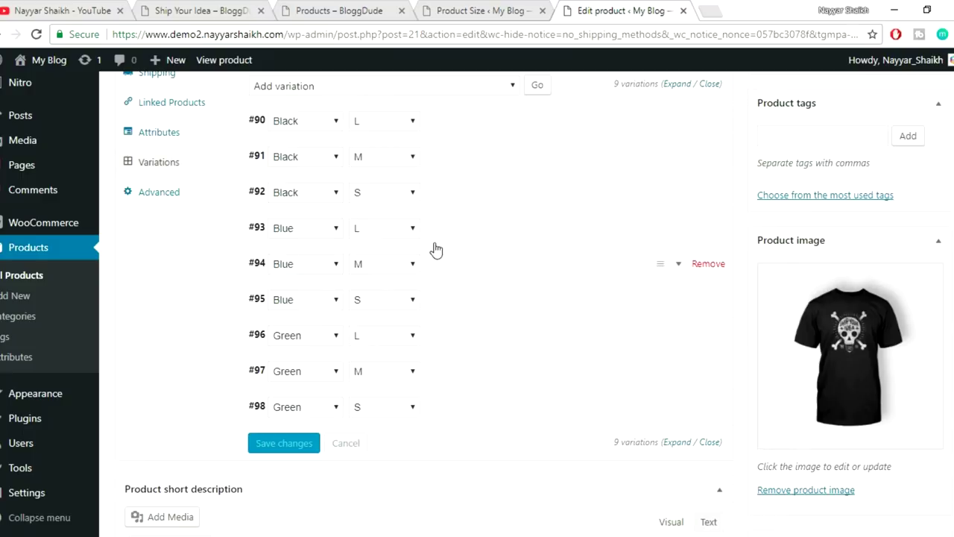
{"action": "scroll", "coordinate": [526, 280], "scroll_direction": "up", "scroll_amount": 1}
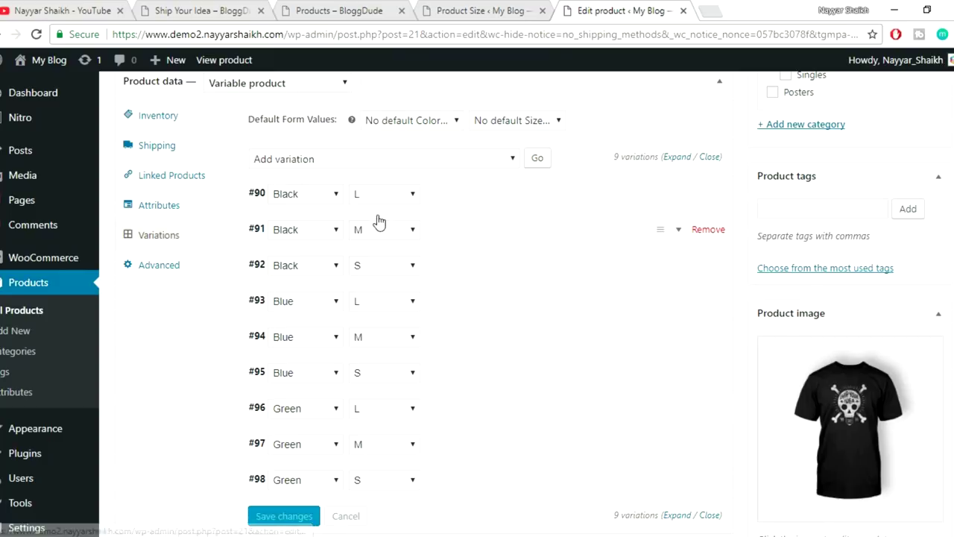
{"action": "left_click", "coordinate": [679, 198]}
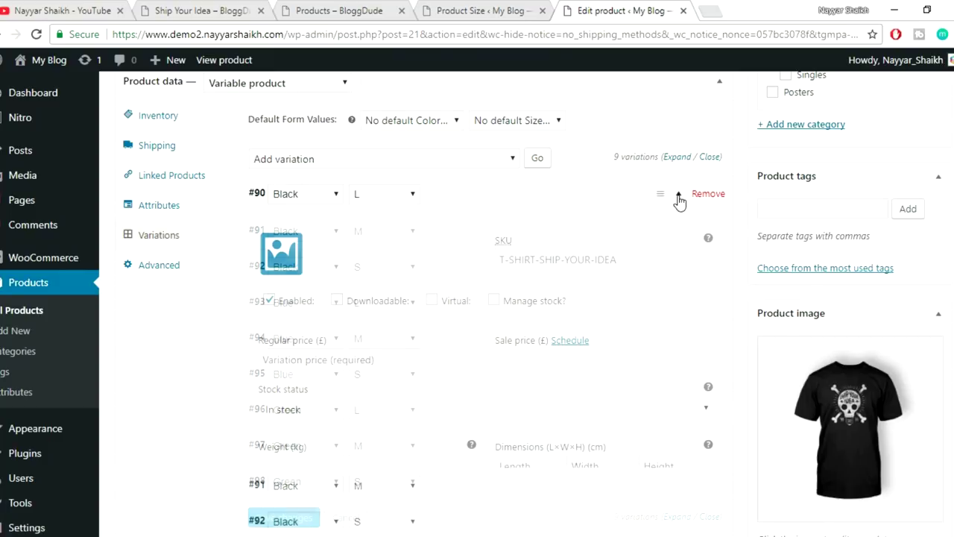
{"action": "left_click", "coordinate": [289, 253]}
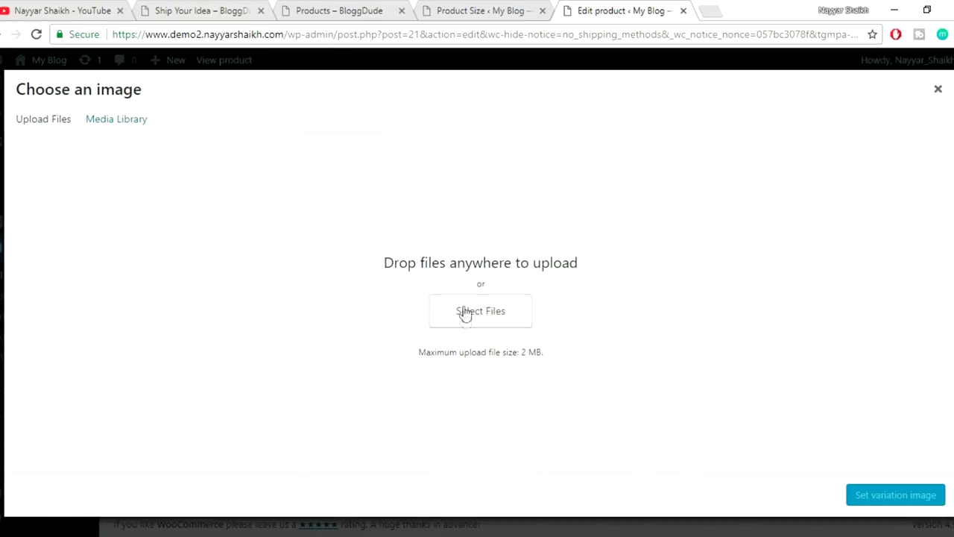
{"action": "left_click", "coordinate": [120, 120]}
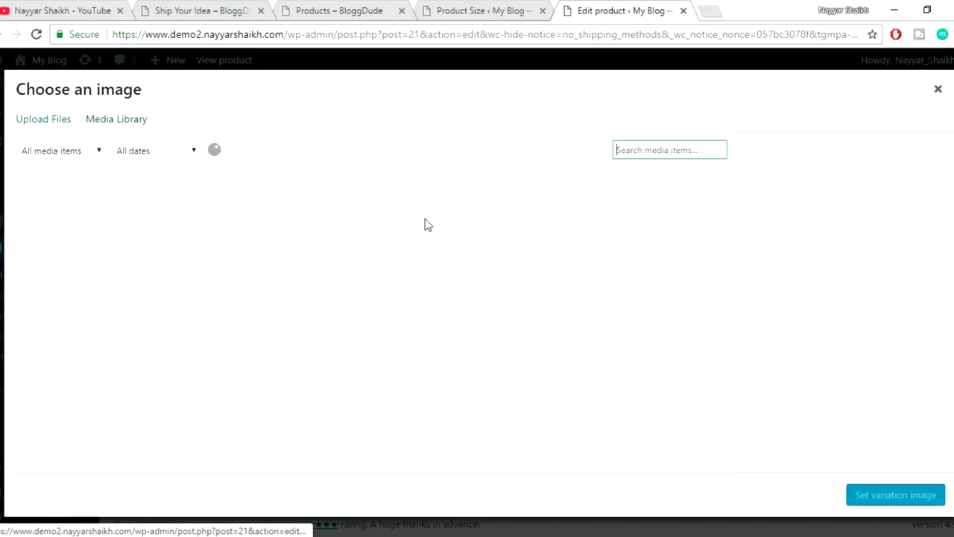
{"action": "left_click", "coordinate": [458, 240]}
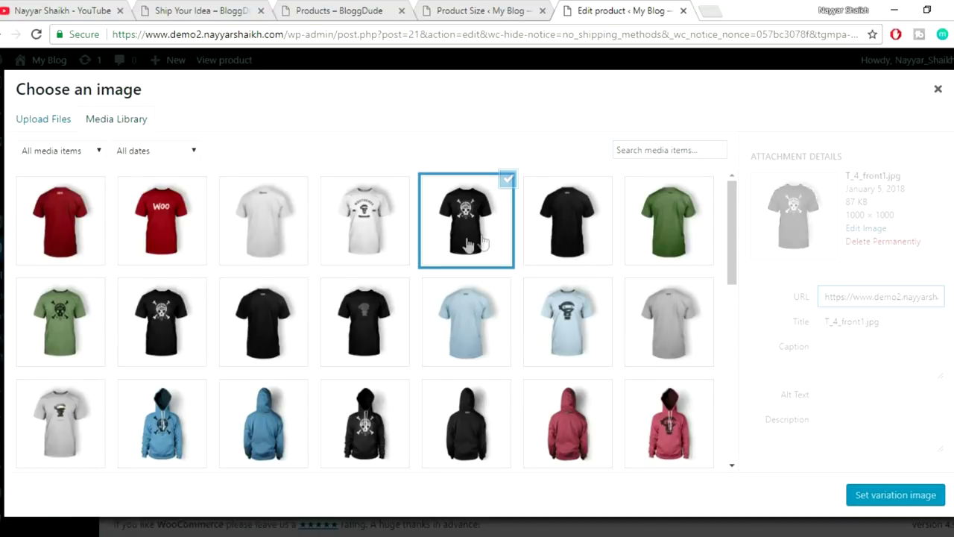
{"action": "left_click", "coordinate": [877, 497]}
Set the Black L variation's regular price to £30 and collapse its settings
{"action": "mouse_move", "coordinate": [575, 313]}
{"action": "scroll", "coordinate": [552, 314], "scroll_direction": "down", "scroll_amount": 1}
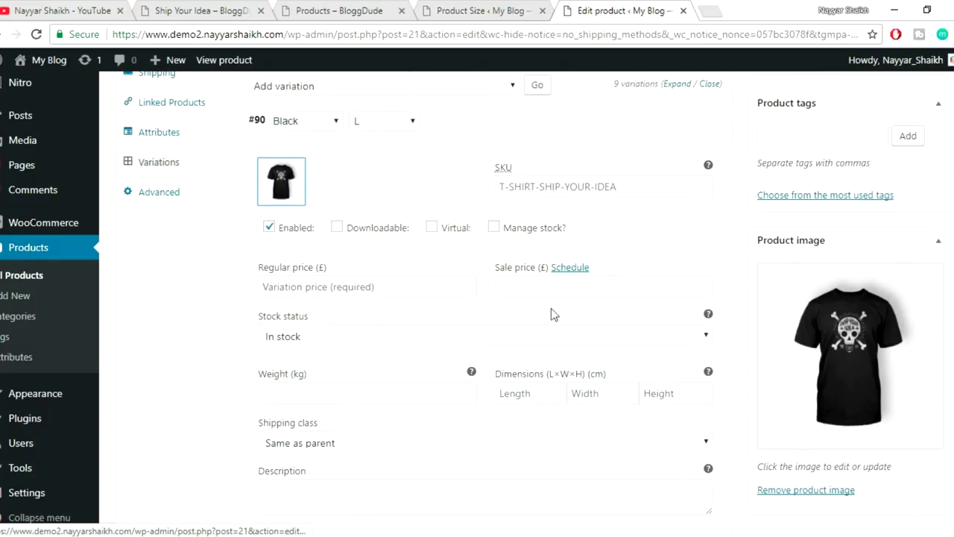
{"action": "left_click", "coordinate": [368, 286]}
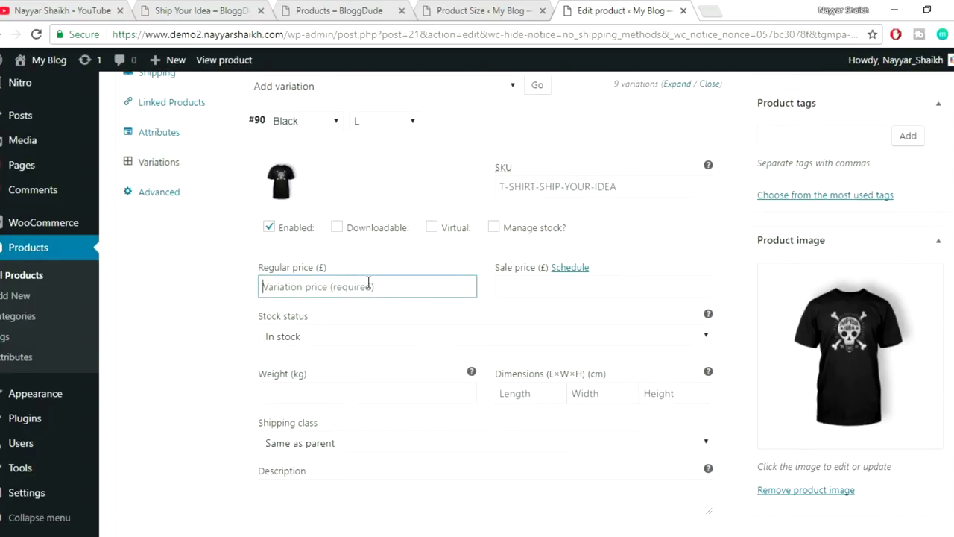
{"action": "type", "text": "30"}
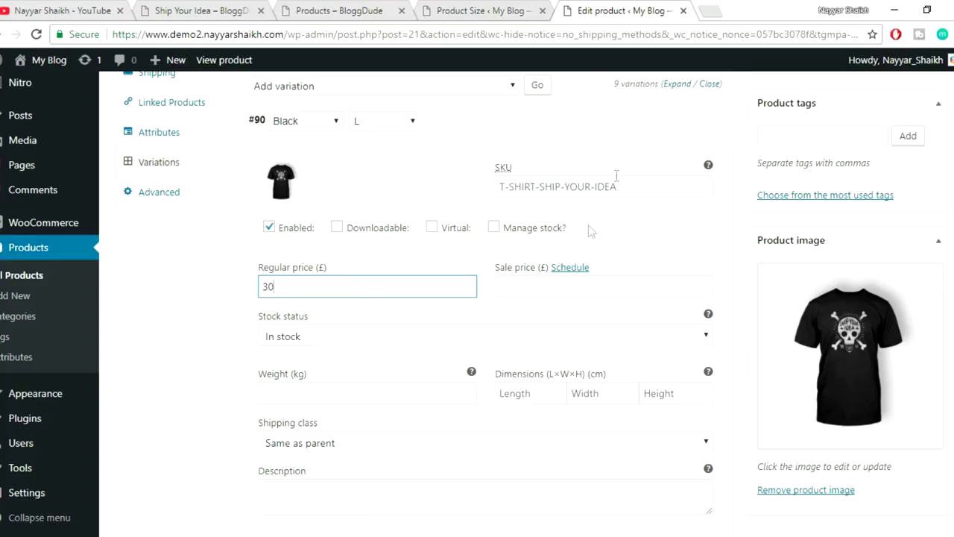
{"action": "left_click", "coordinate": [680, 125]}
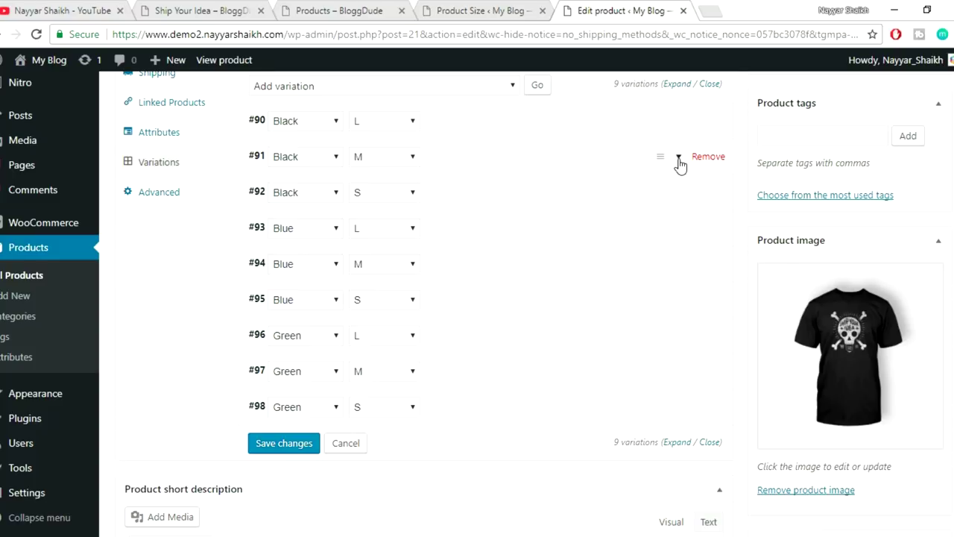
Assign the image T_4_front1.jpg to the Black M variation and set its regular price to £25
{"action": "left_click", "coordinate": [678, 158]}
{"action": "left_click", "coordinate": [275, 220]}
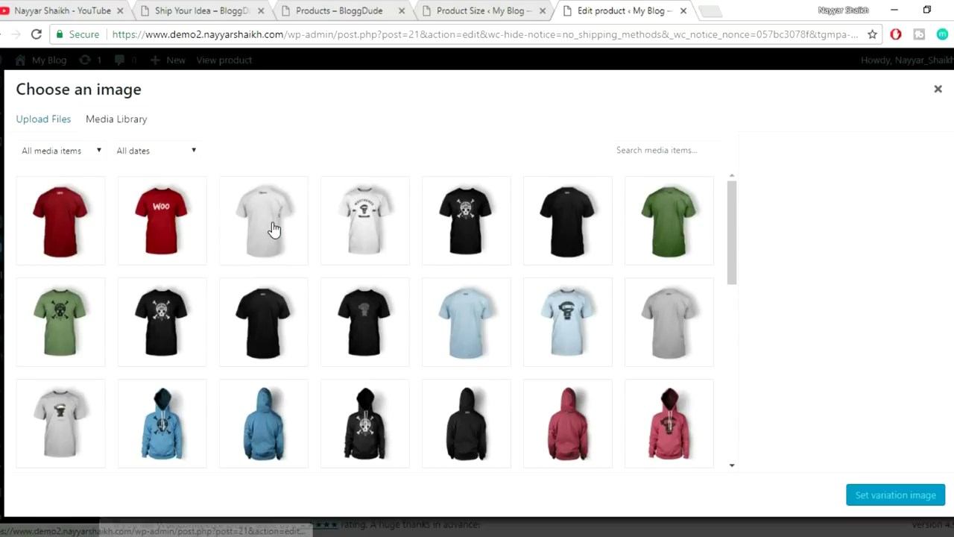
{"action": "left_click", "coordinate": [476, 224]}
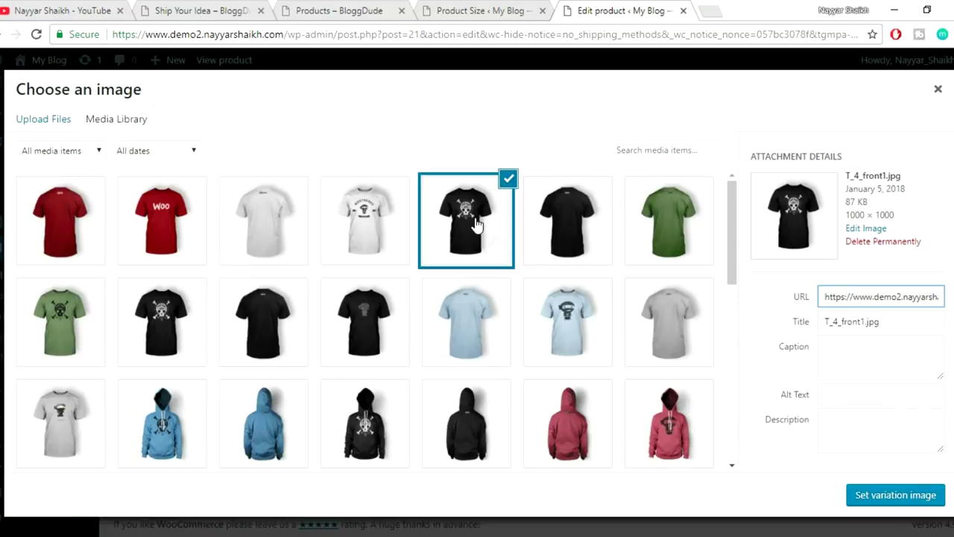
{"action": "left_click", "coordinate": [896, 495]}
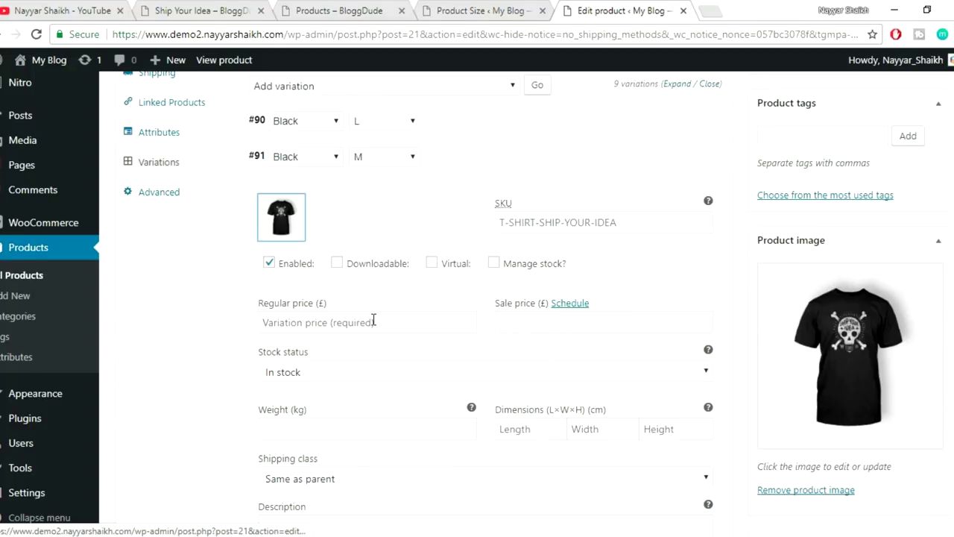
{"action": "left_click", "coordinate": [374, 320]}
{"action": "type", "text": "25"}
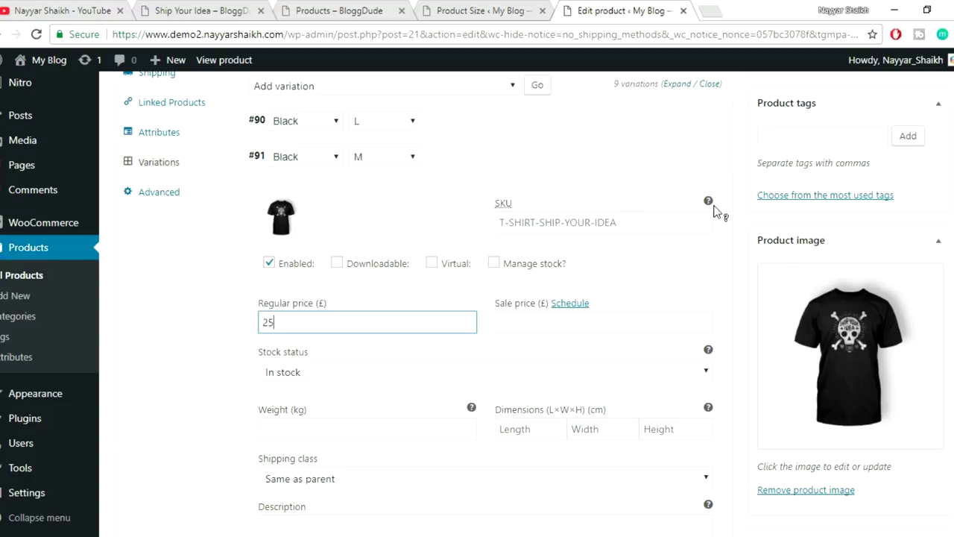
{"action": "left_click", "coordinate": [680, 160]}
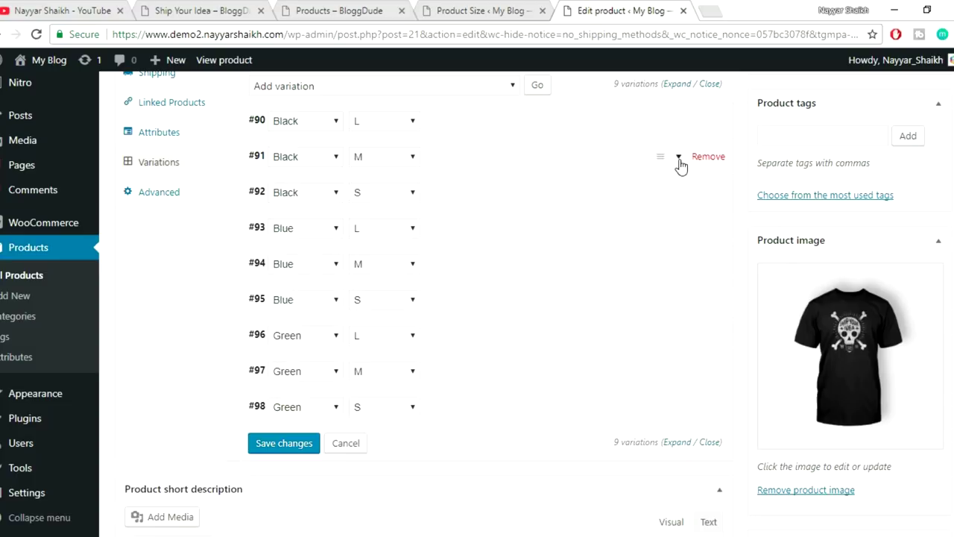
Assign the image T_4_front1.jpg to the Black S variation and set its regular price to £20
{"action": "left_click", "coordinate": [679, 195]}
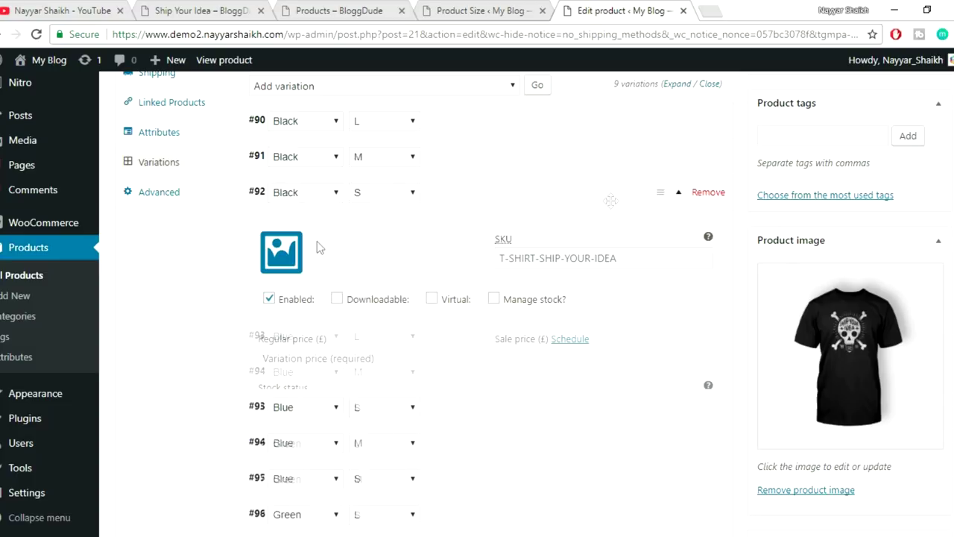
{"action": "left_click", "coordinate": [279, 248]}
{"action": "left_click", "coordinate": [495, 220]}
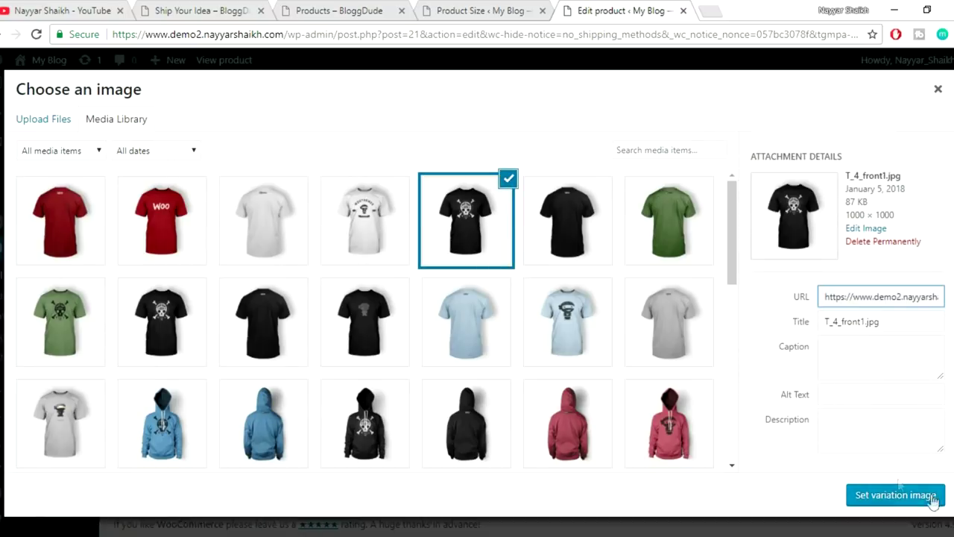
{"action": "left_click", "coordinate": [897, 494]}
{"action": "left_click", "coordinate": [359, 369]}
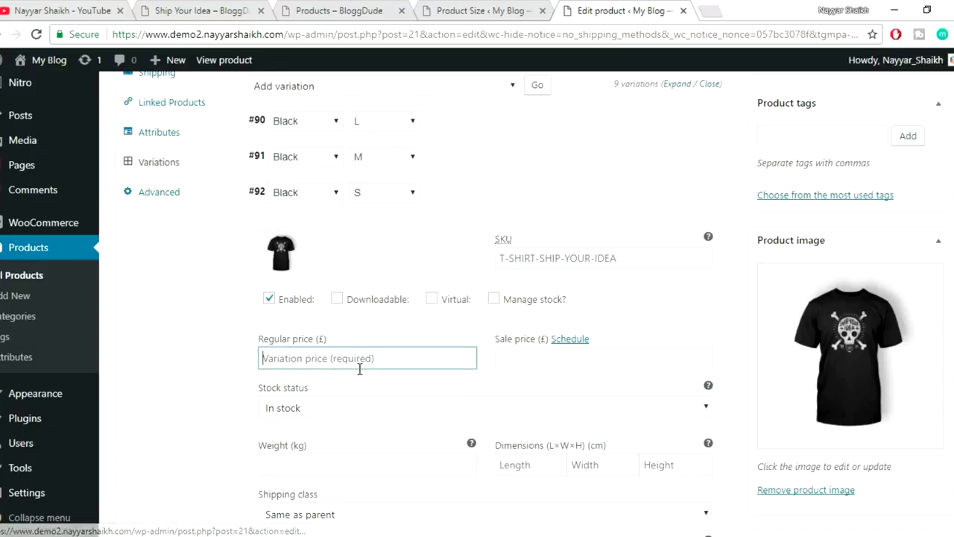
{"action": "type", "text": "20"}
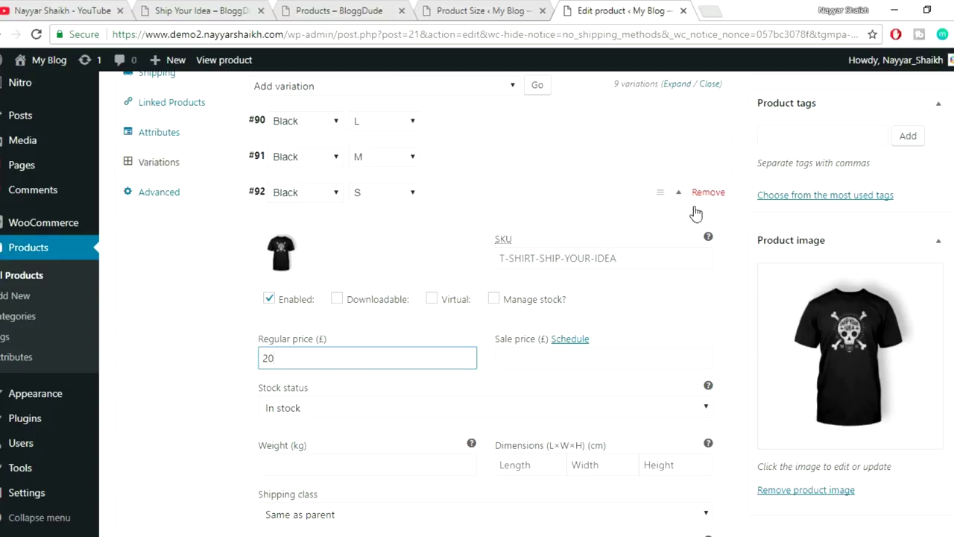
{"action": "left_click", "coordinate": [680, 195]}
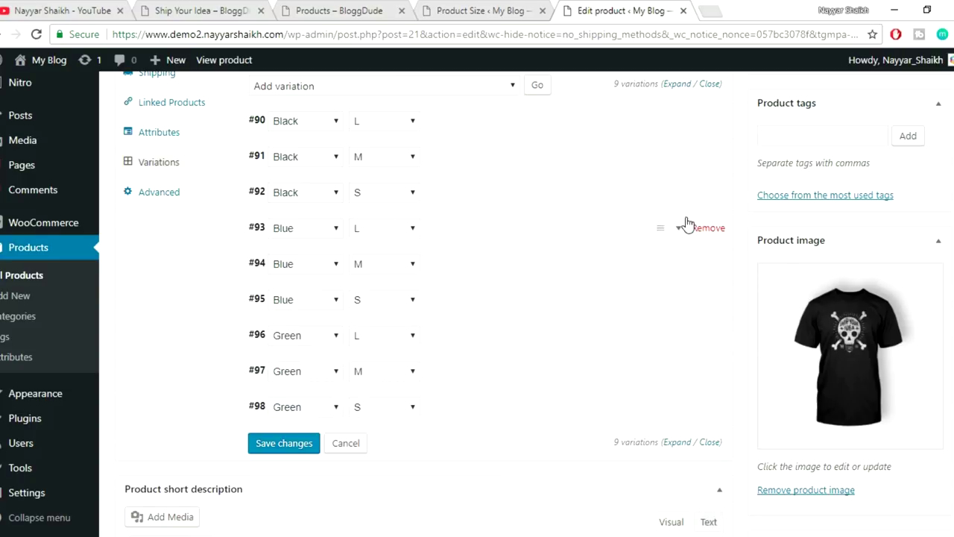
Assign the image T_6_front.jpg to the Blue L variation and set its regular price to £30
{"action": "left_click", "coordinate": [679, 231]}
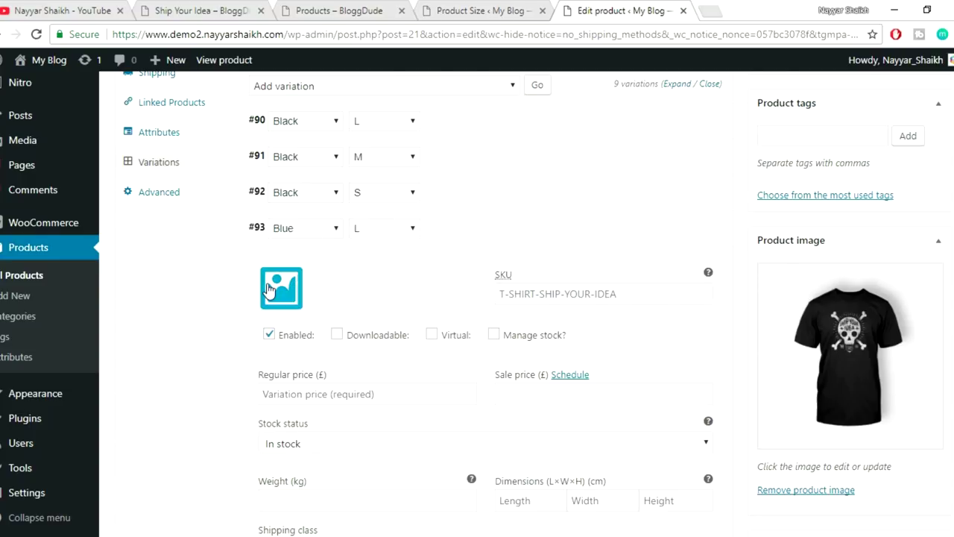
{"action": "left_click", "coordinate": [269, 290]}
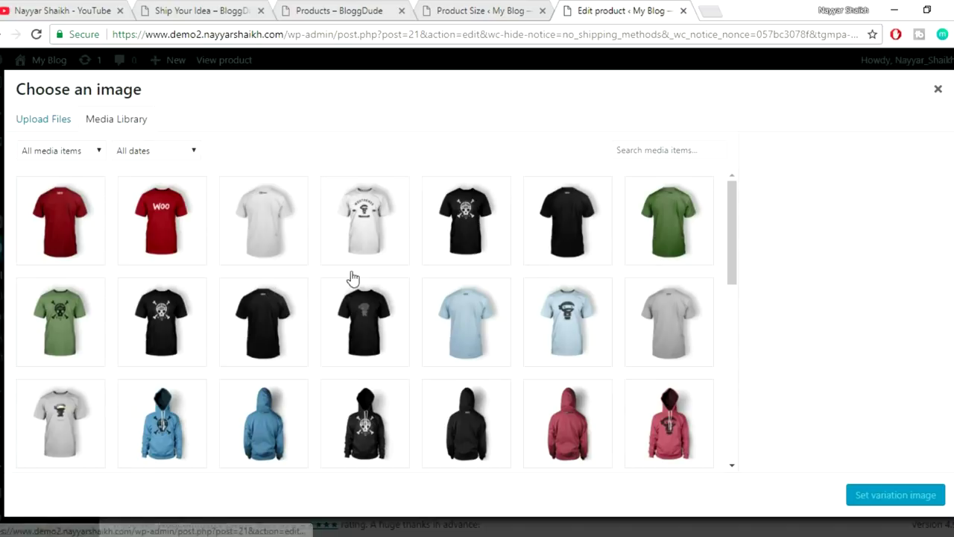
{"action": "left_click", "coordinate": [571, 314]}
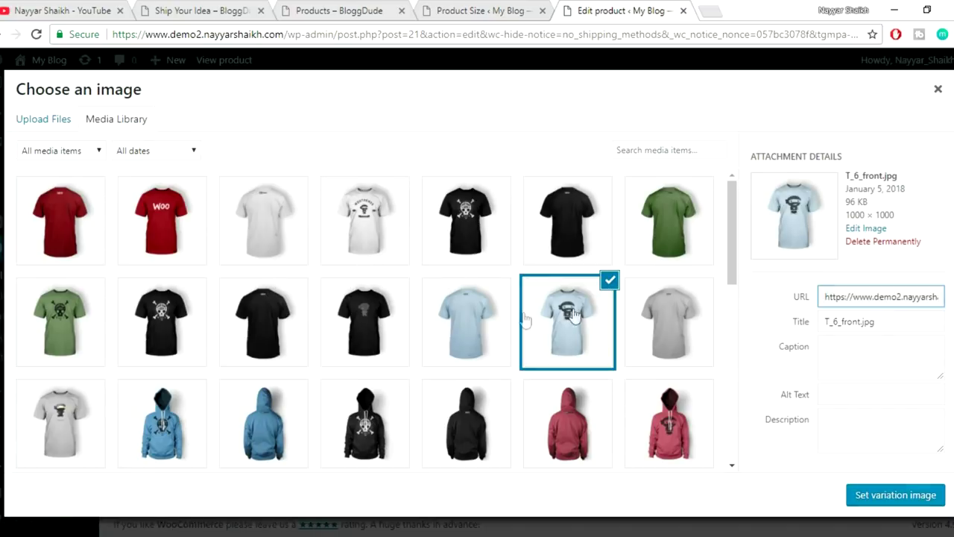
{"action": "left_click", "coordinate": [911, 504]}
{"action": "scroll", "coordinate": [692, 325], "scroll_direction": "down", "scroll_amount": 1}
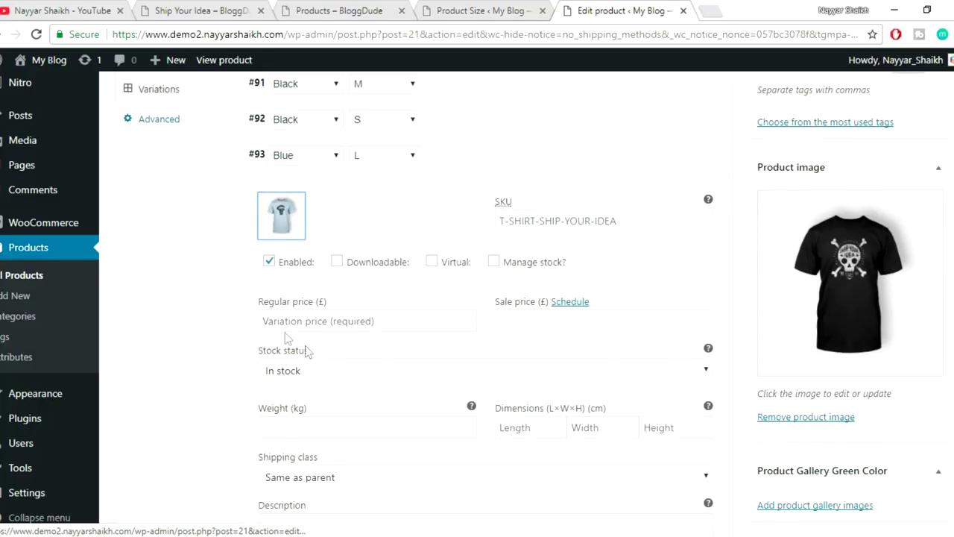
{"action": "left_click", "coordinate": [304, 323]}
{"action": "type", "text": "30"}
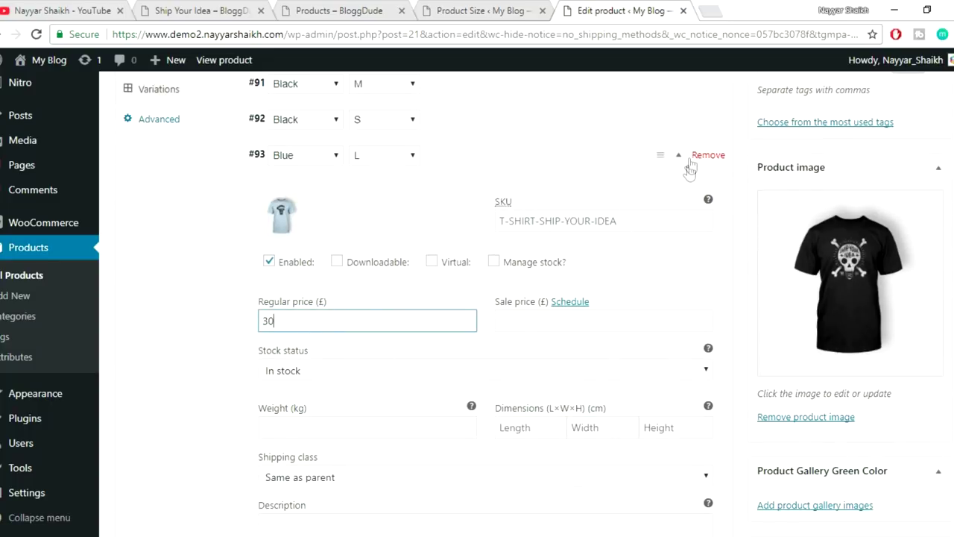
{"action": "left_click", "coordinate": [687, 168]}
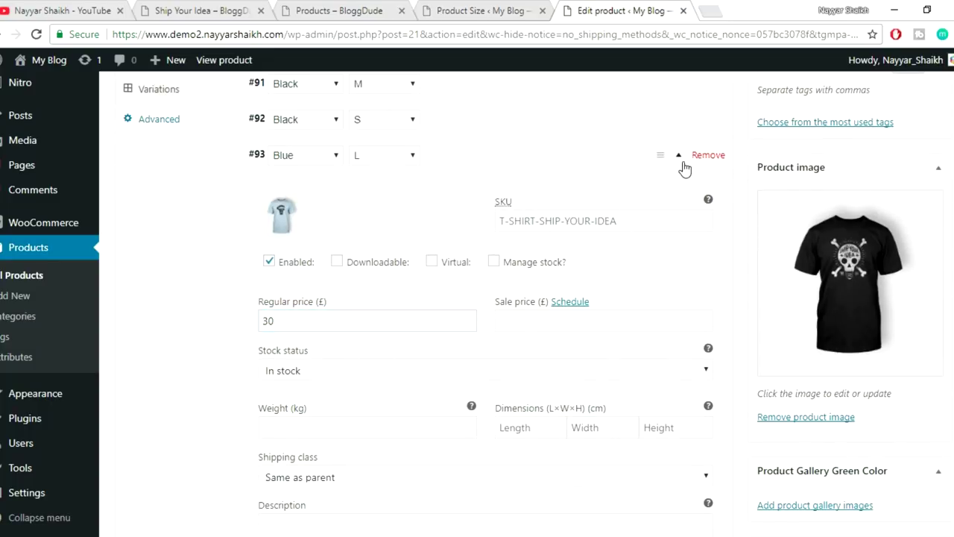
Assign the image T_6_front.jpg to the Blue M variation and set its regular price to £25
{"action": "left_click", "coordinate": [677, 194]}
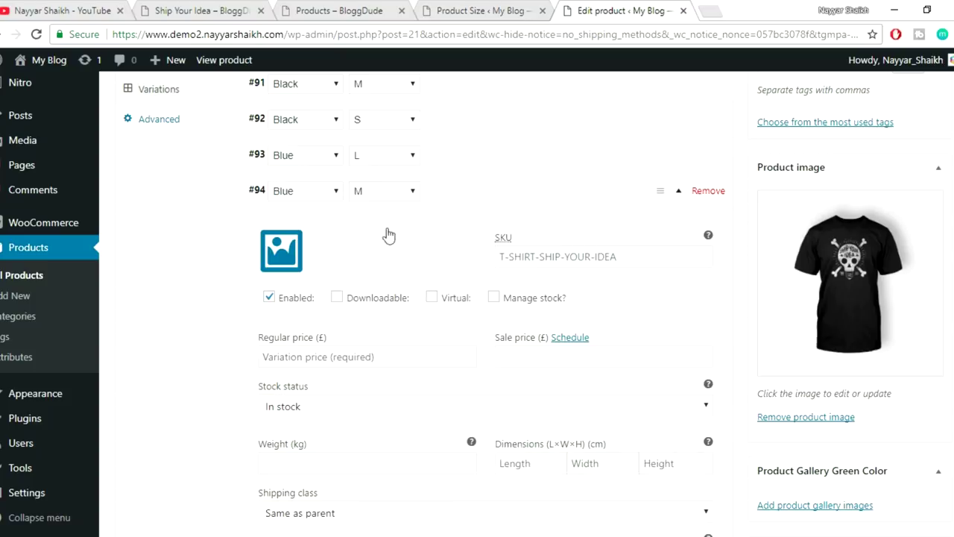
{"action": "left_click", "coordinate": [274, 249]}
{"action": "left_click", "coordinate": [545, 307]}
{"action": "left_click", "coordinate": [899, 496]}
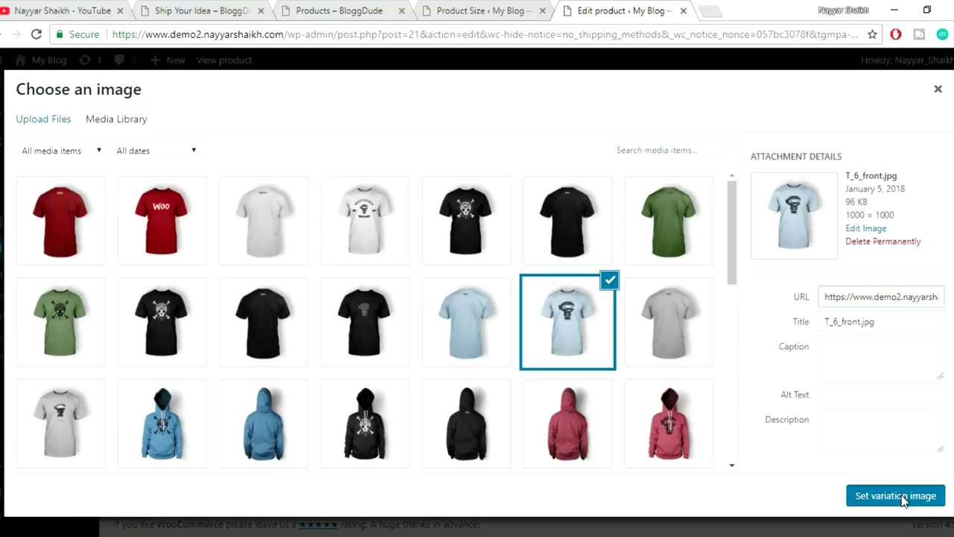
{"action": "left_click", "coordinate": [288, 356]}
{"action": "type", "text": "25"}
{"action": "left_click", "coordinate": [677, 193]}
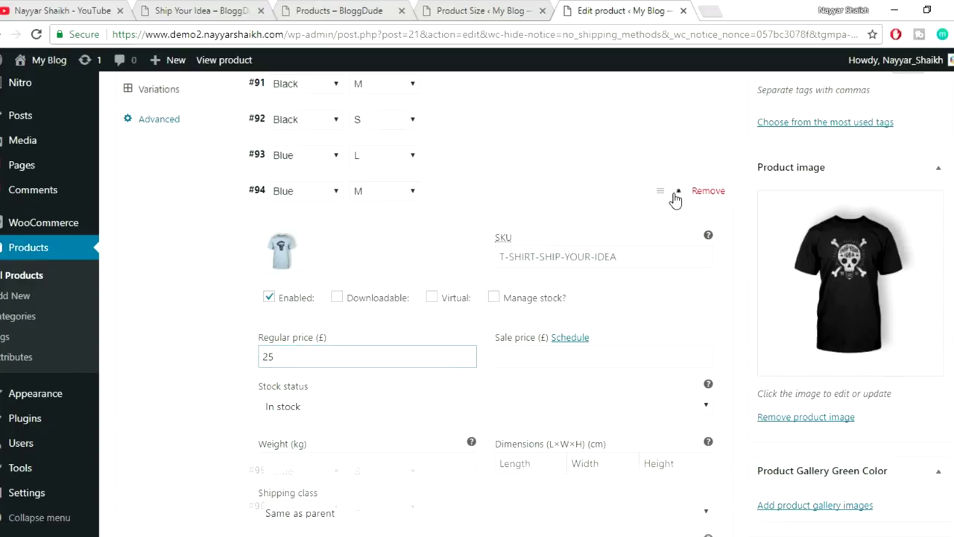
Assign the image T_6_front.jpg to the Blue S variation and set its regular price to £20
{"action": "left_click", "coordinate": [678, 229]}
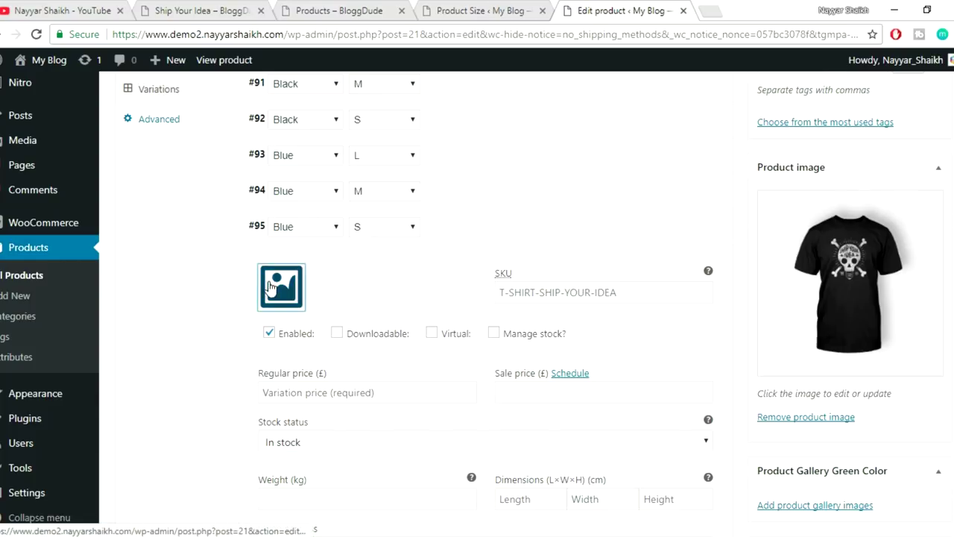
{"action": "left_click", "coordinate": [283, 274]}
{"action": "left_click", "coordinate": [540, 317]}
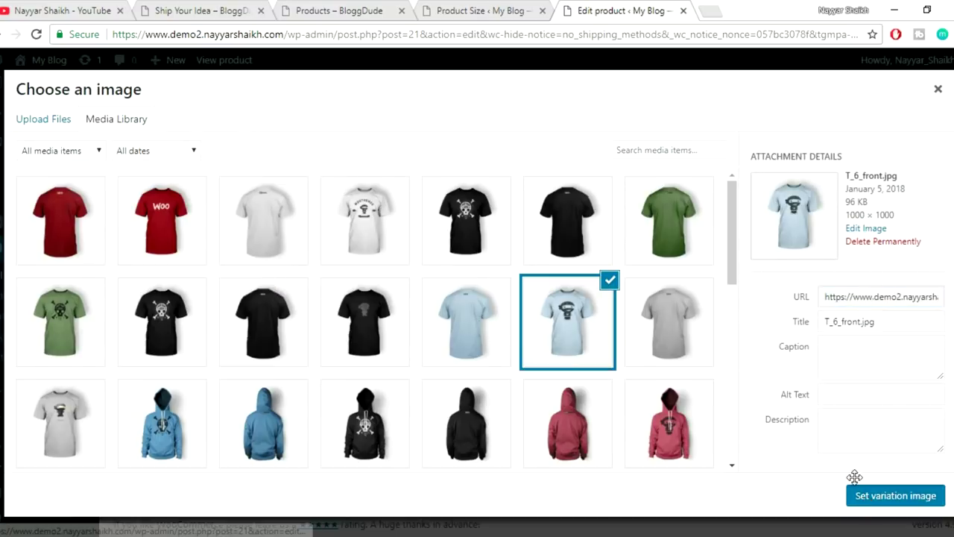
{"action": "left_click", "coordinate": [865, 494]}
{"action": "left_click", "coordinate": [308, 393]}
{"action": "type", "text": "3"}
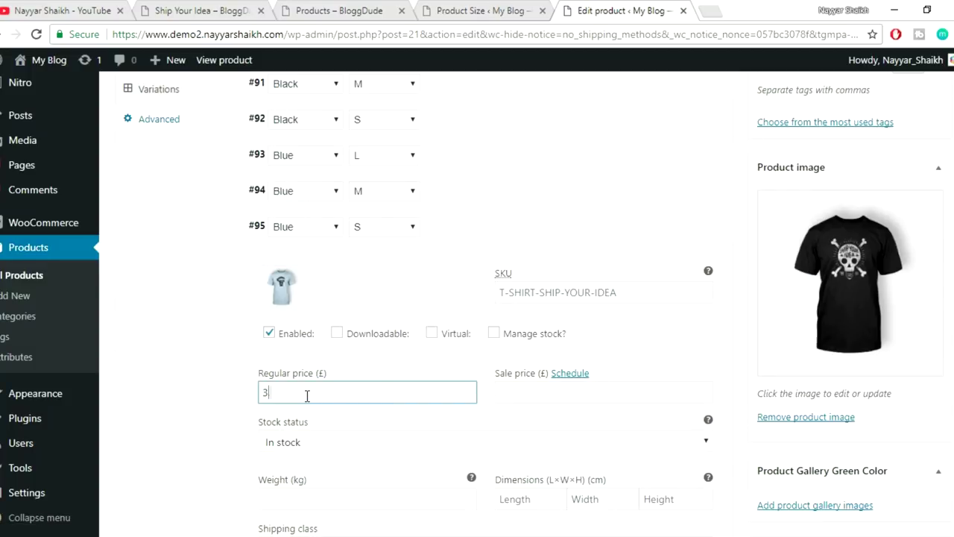
{"action": "type", "text": "."}
{"action": "key", "text": "BackSpace"}
{"action": "key", "text": "BackSpace"}
{"action": "type", "text": "20"}
{"action": "left_click", "coordinate": [678, 237]}
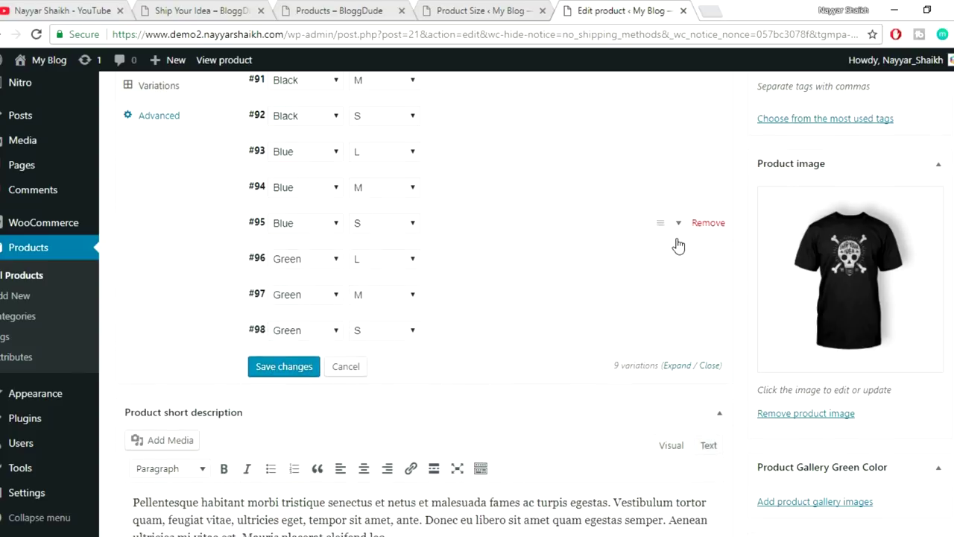
Assign the green T-shirt image T_3_front.jpg to the Green L variation and set its regular price to £30
{"action": "scroll", "coordinate": [677, 246], "scroll_direction": "down", "scroll_amount": 2}
{"action": "left_click", "coordinate": [678, 123]}
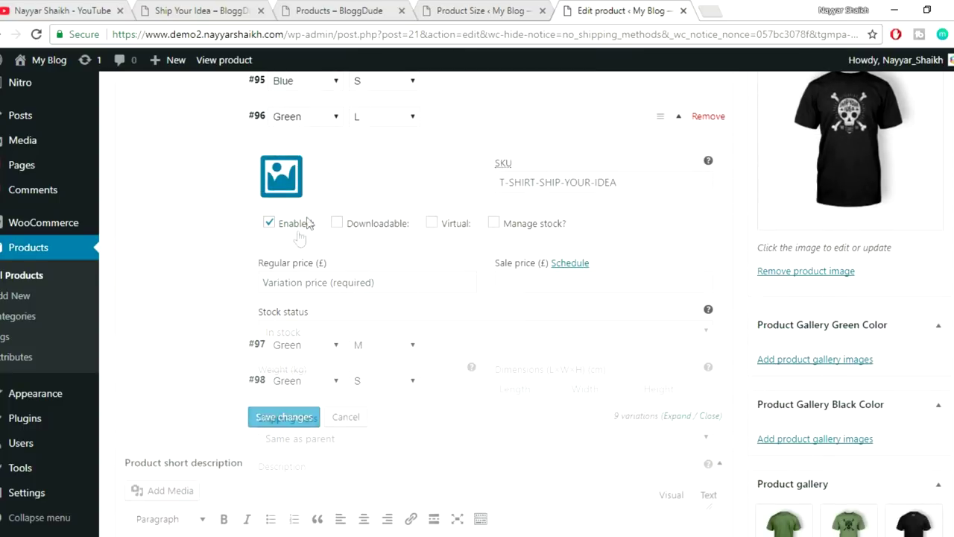
{"action": "left_click", "coordinate": [297, 188]}
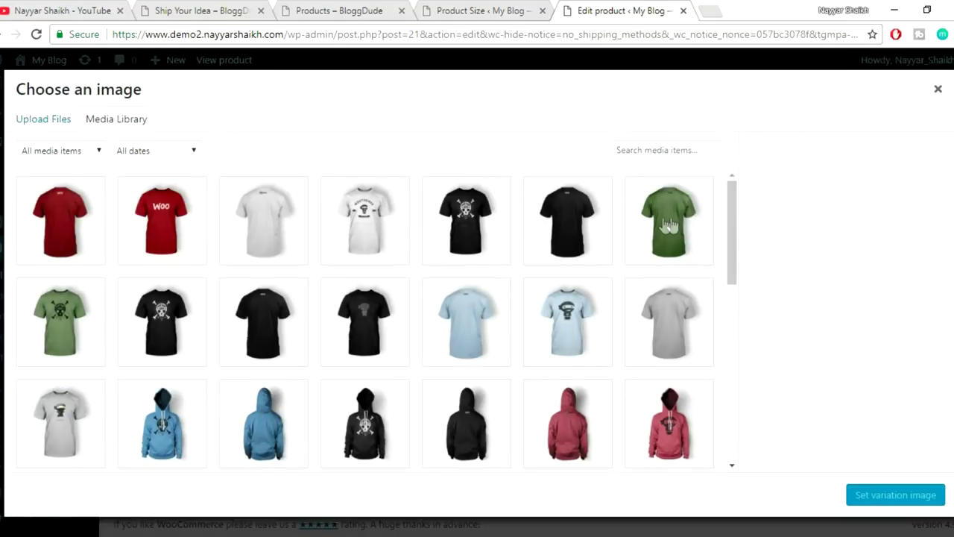
{"action": "left_click", "coordinate": [85, 311]}
{"action": "left_click", "coordinate": [865, 498]}
{"action": "left_click", "coordinate": [380, 279]}
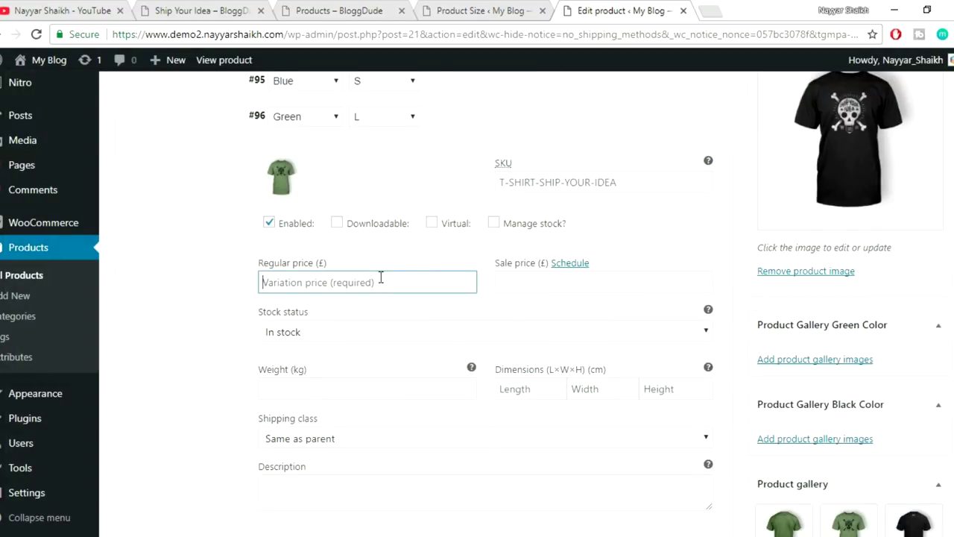
{"action": "type", "text": "30"}
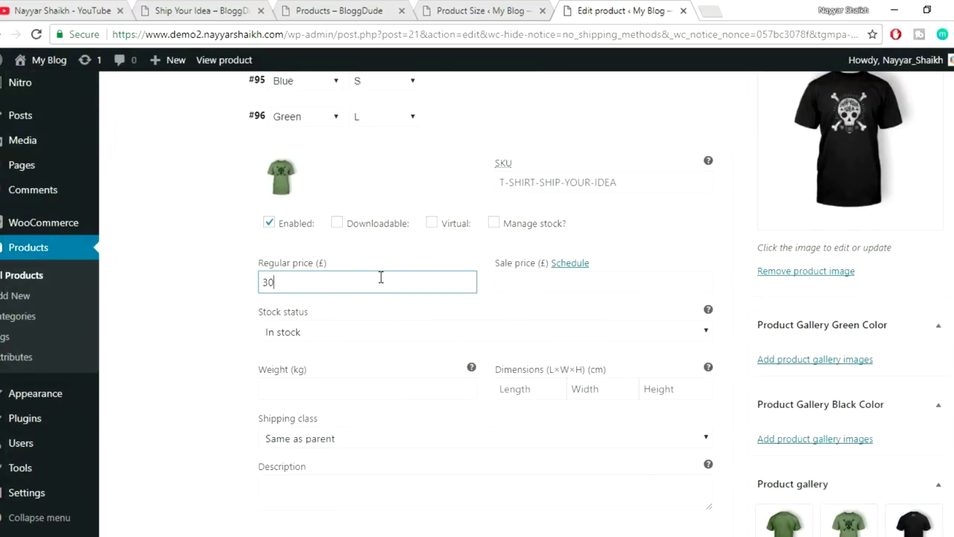
{"action": "left_click", "coordinate": [684, 122]}
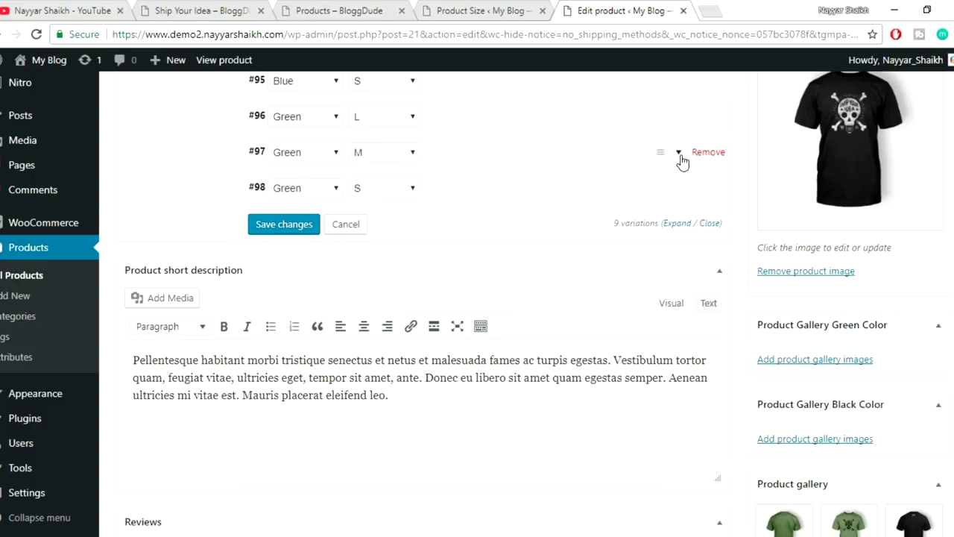
Assign the green T-shirt image T_3_front.jpg to the Green M variation and set its regular price to £25
{"action": "left_click", "coordinate": [682, 163]}
{"action": "left_click", "coordinate": [289, 212]}
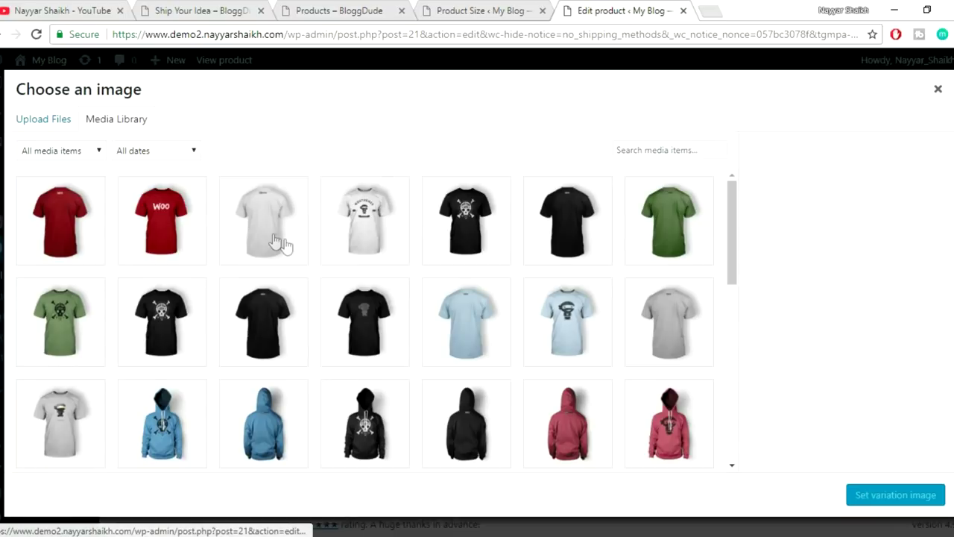
{"action": "left_click", "coordinate": [47, 344]}
{"action": "left_click", "coordinate": [879, 501]}
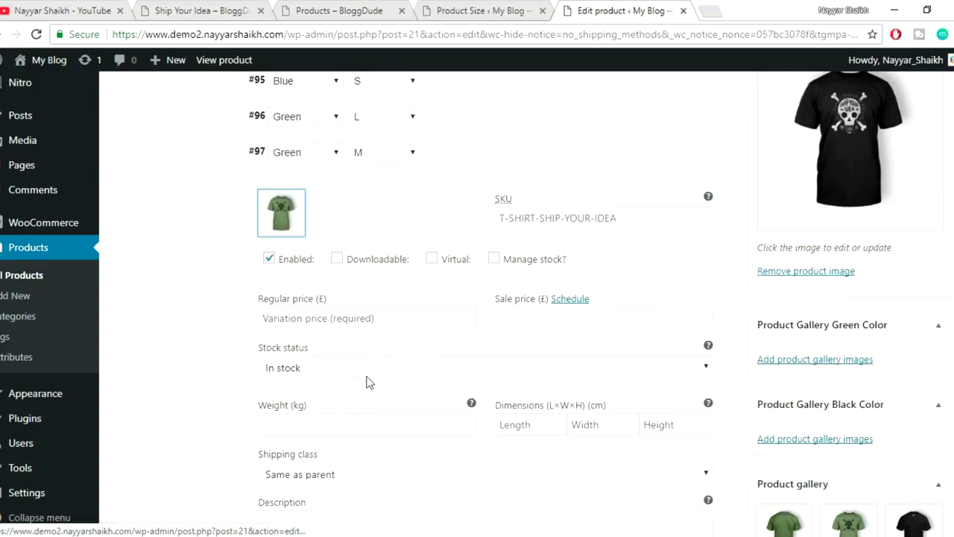
{"action": "left_click", "coordinate": [354, 317]}
{"action": "type", "text": "25"}
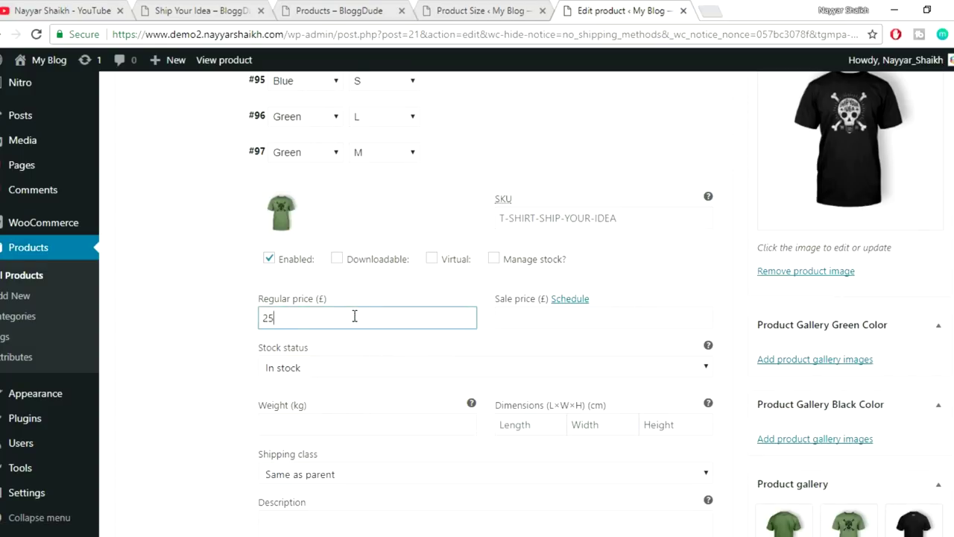
{"action": "left_click", "coordinate": [674, 158]}
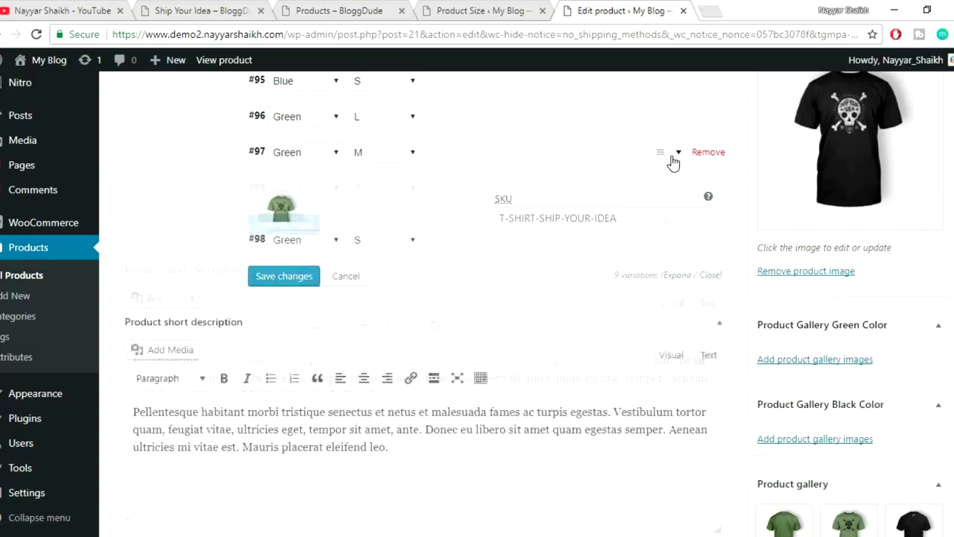
Assign the image T_3_front.jpg to the Green S variation and set its regular price to £20
{"action": "left_click", "coordinate": [676, 195]}
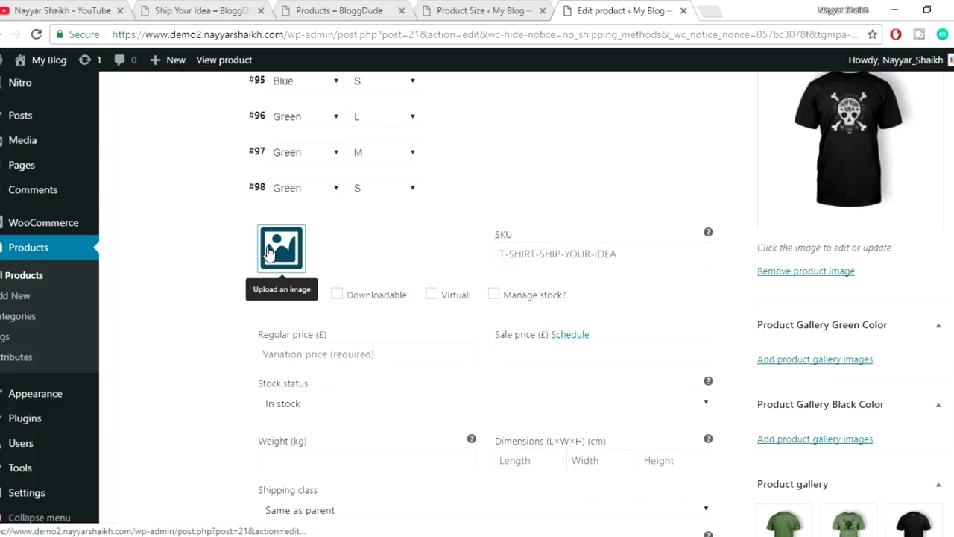
{"action": "left_click", "coordinate": [282, 248]}
{"action": "left_click", "coordinate": [98, 319]}
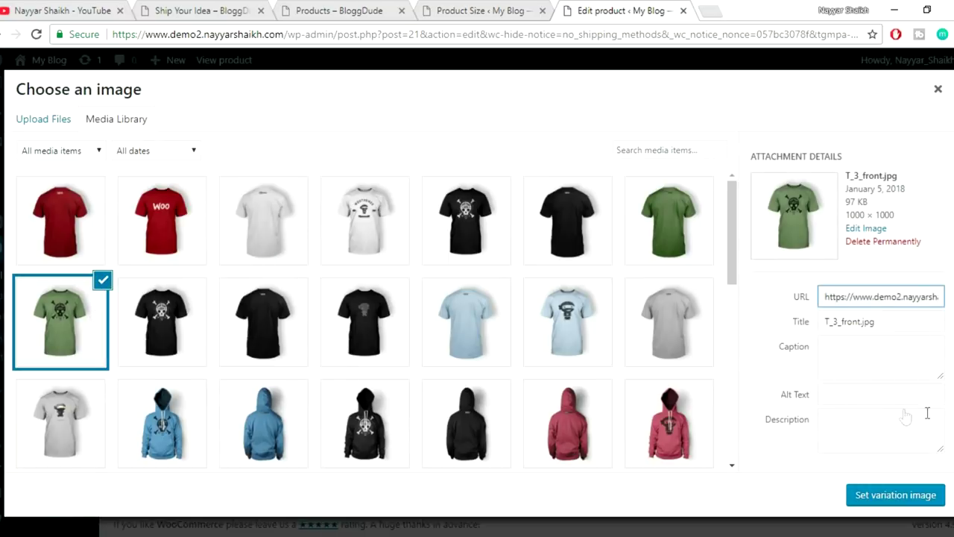
{"action": "left_click", "coordinate": [918, 499]}
{"action": "left_click", "coordinate": [305, 346]}
{"action": "type", "text": "20"}
{"action": "left_click", "coordinate": [676, 193]}
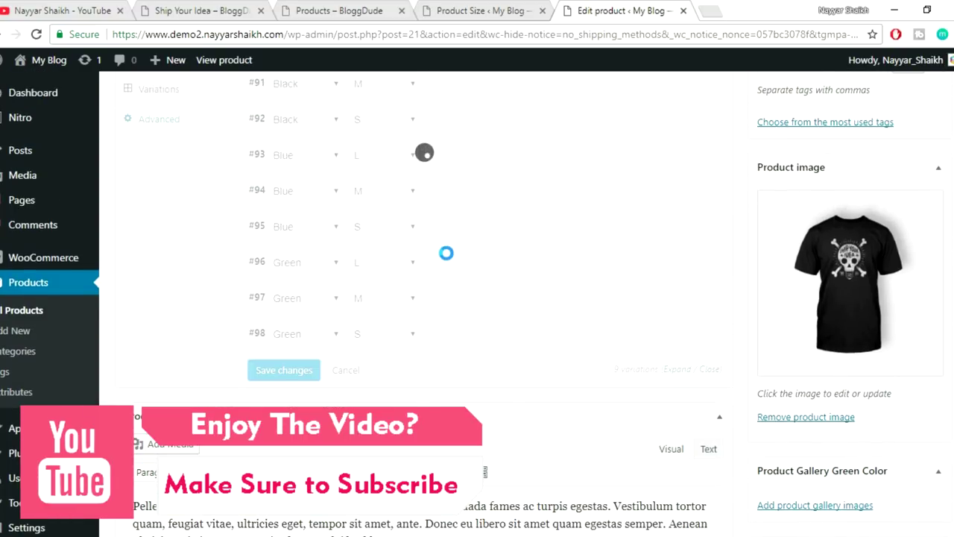
Update the Ship Your Idea product and open its page in the store down to the colour and size options
{"action": "scroll", "coordinate": [937, 246], "scroll_direction": "up", "scroll_amount": 5}
{"action": "left_click", "coordinate": [917, 254]}
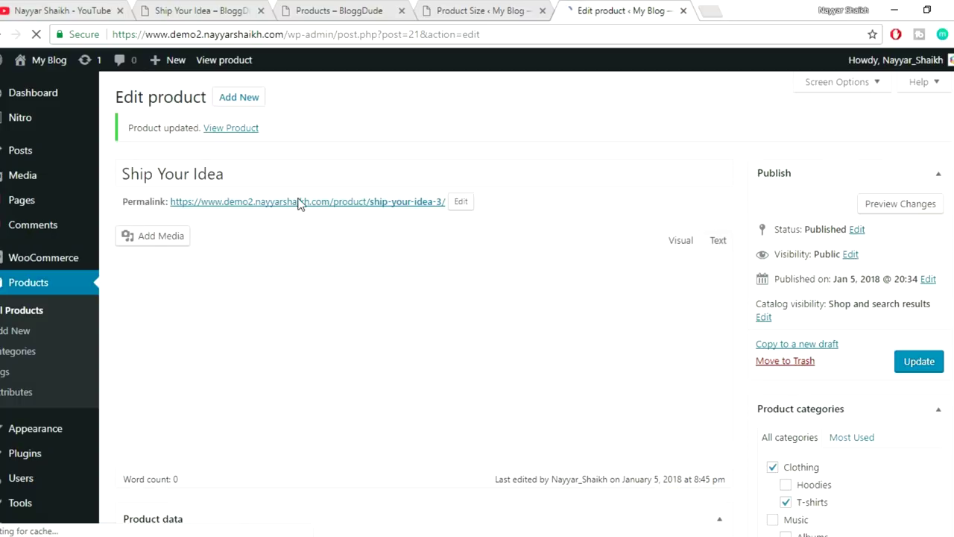
{"action": "left_click", "coordinate": [246, 130]}
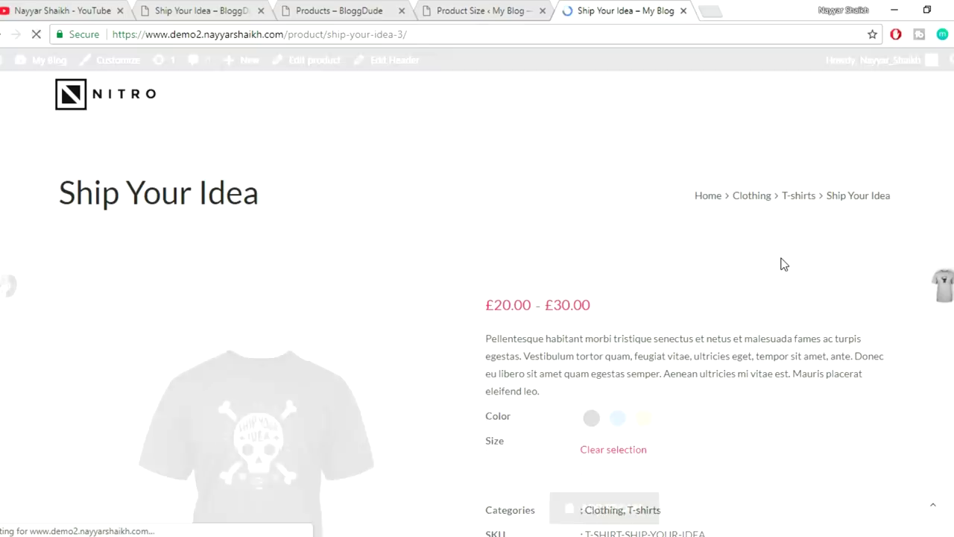
{"action": "scroll", "coordinate": [784, 264], "scroll_direction": "down", "scroll_amount": 2}
{"action": "scroll", "coordinate": [784, 264], "scroll_direction": "down", "scroll_amount": 1}
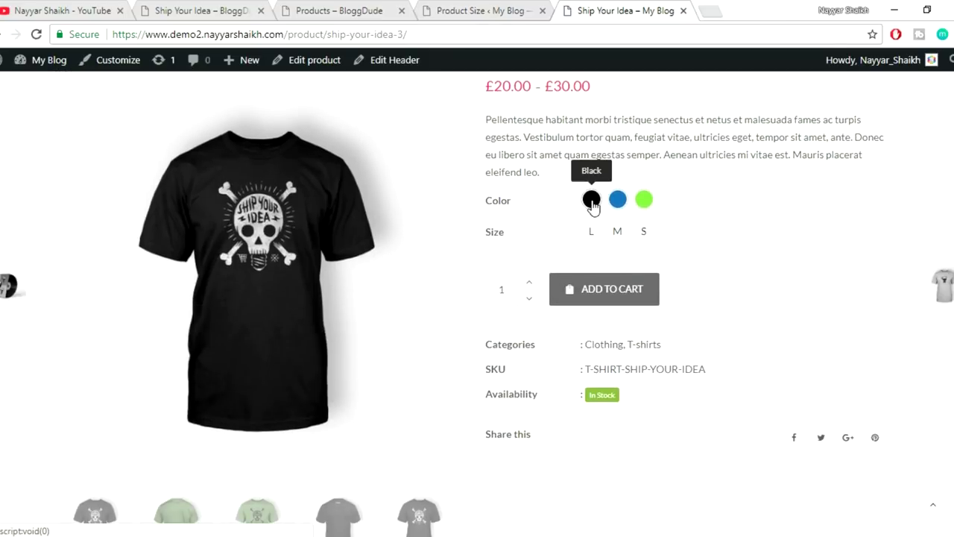
Check the prices of the Black L, Black M and Blue M variations on the product page
{"action": "left_click", "coordinate": [595, 233]}
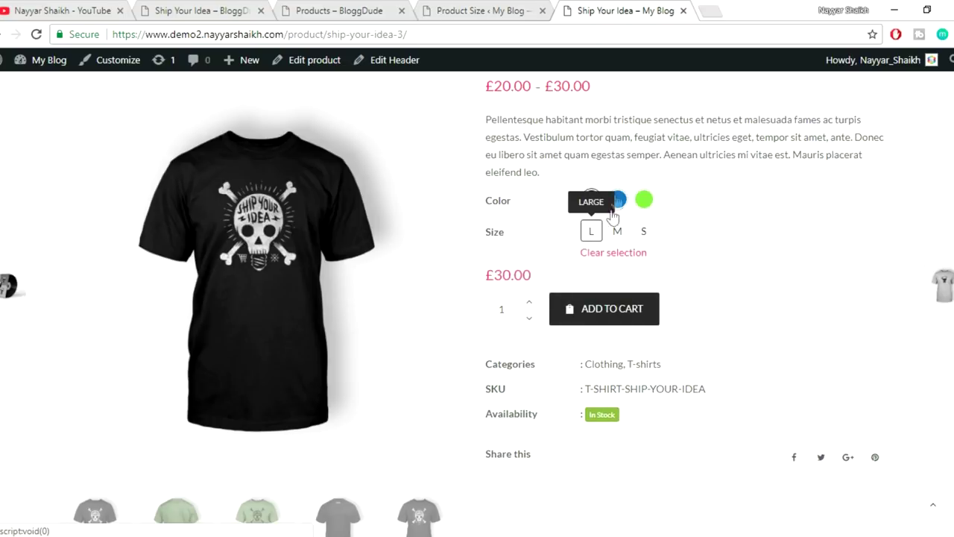
{"action": "left_click_drag", "start_coordinate": [486, 275], "coordinate": [535, 275]}
{"action": "left_click", "coordinate": [570, 273]}
{"action": "left_click", "coordinate": [617, 232]}
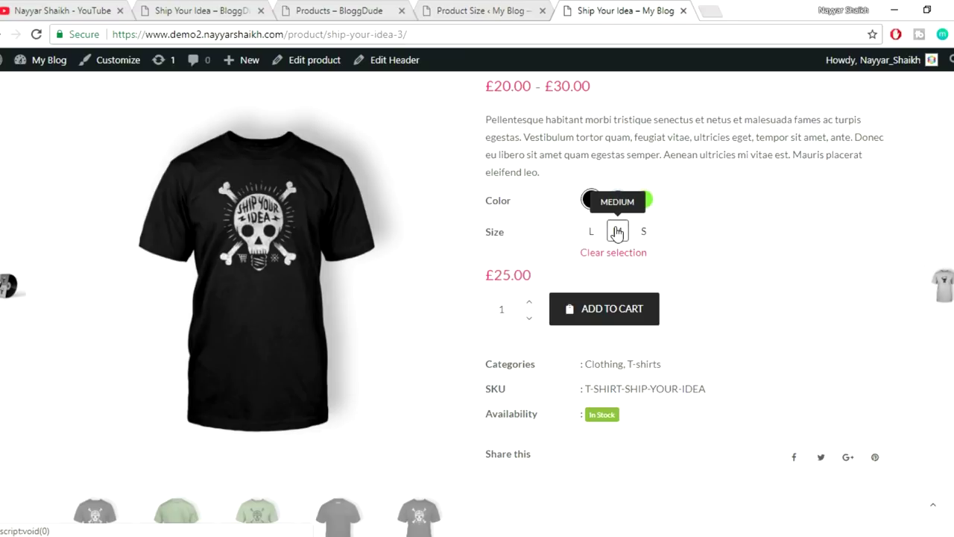
{"action": "left_click_drag", "start_coordinate": [564, 286], "coordinate": [484, 279]}
{"action": "left_click", "coordinate": [618, 199]}
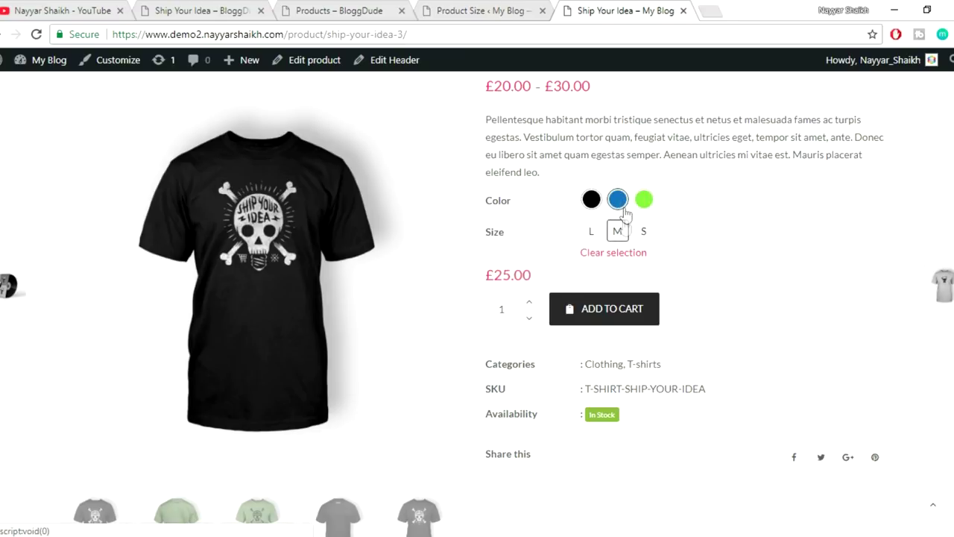
{"action": "double_click", "coordinate": [492, 275]}
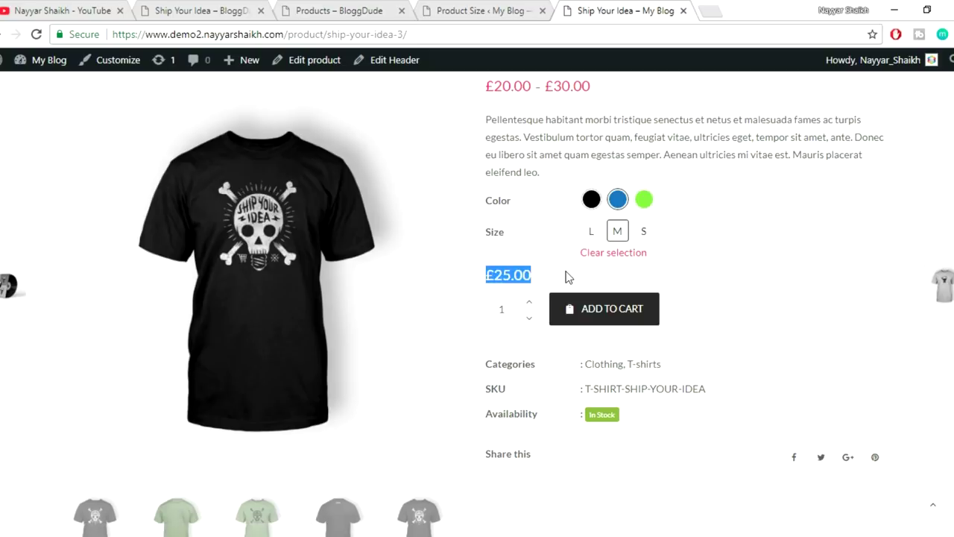
{"action": "left_click", "coordinate": [749, 278]}
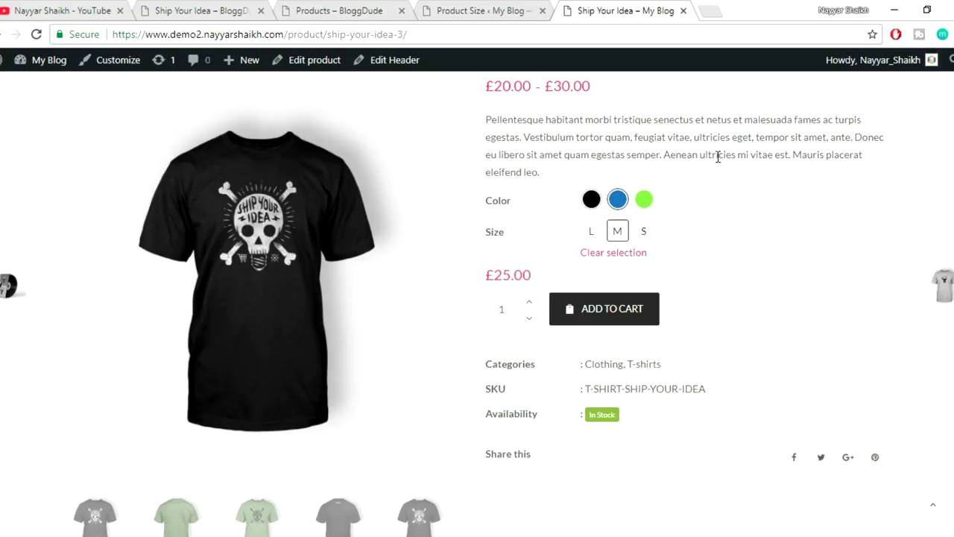
Examine the price, colour, rating, size and category filters in the BloggDude demo shop, then return to the Ship Your Idea page
{"action": "left_click", "coordinate": [343, 9]}
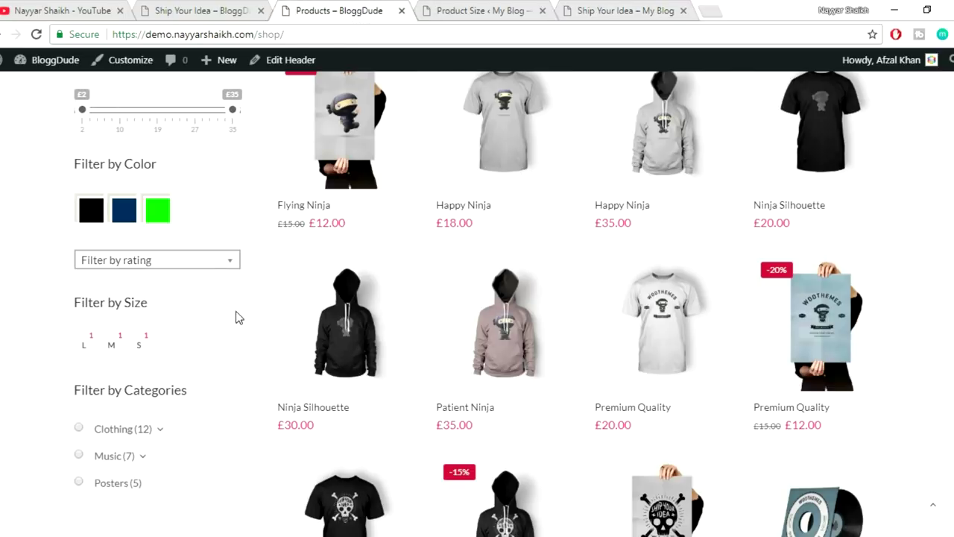
{"action": "scroll", "coordinate": [235, 316], "scroll_direction": "up", "scroll_amount": 3}
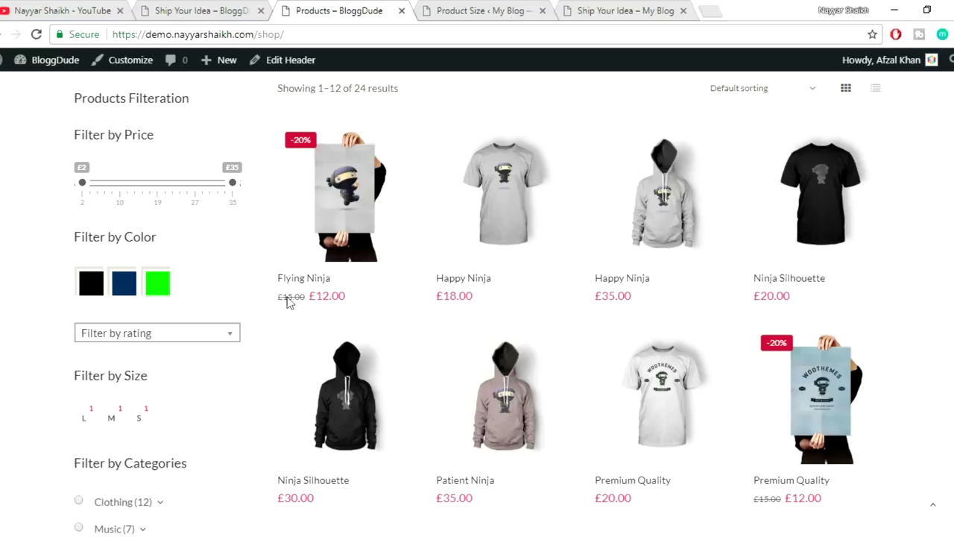
{"action": "left_click", "coordinate": [484, 11]}
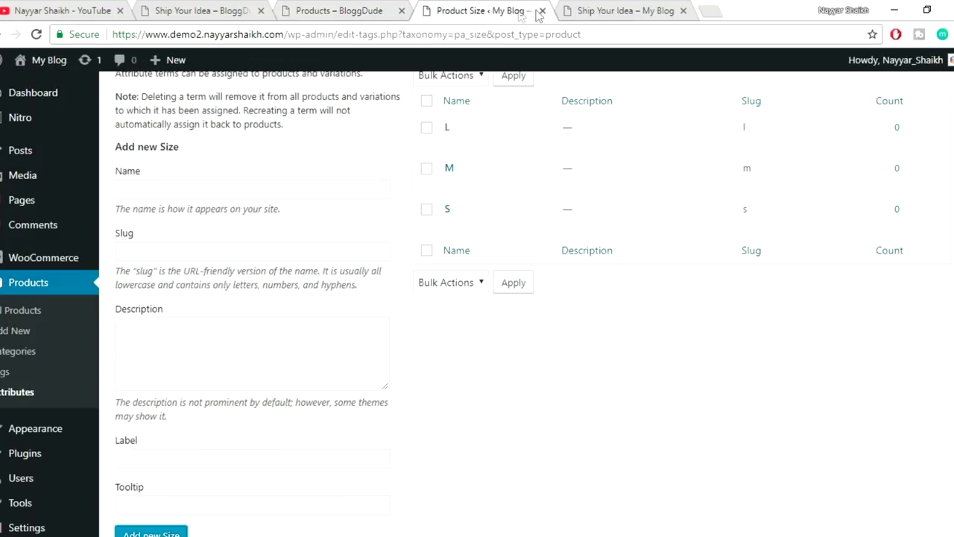
{"action": "left_click", "coordinate": [612, 8]}
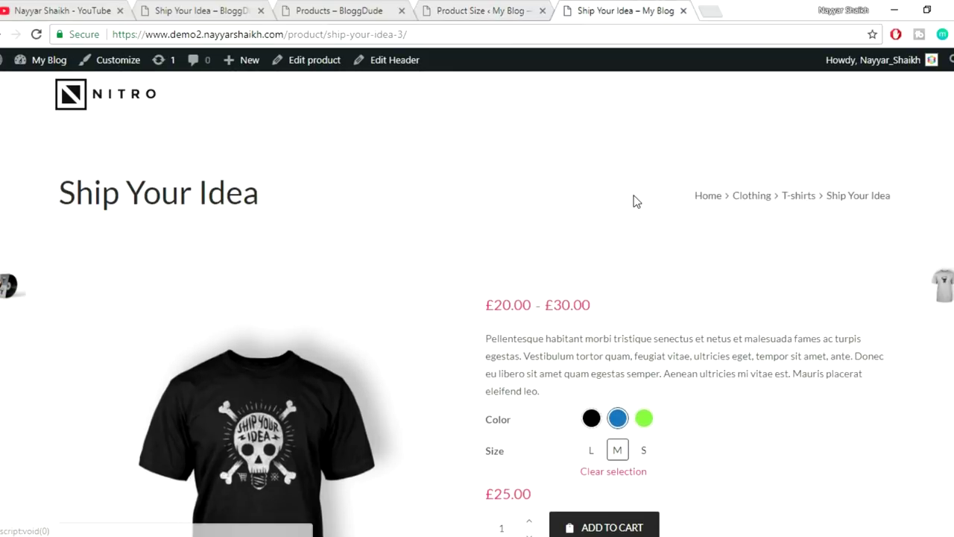
{"action": "left_click_drag", "start_coordinate": [288, 34], "coordinate": [542, 21]}
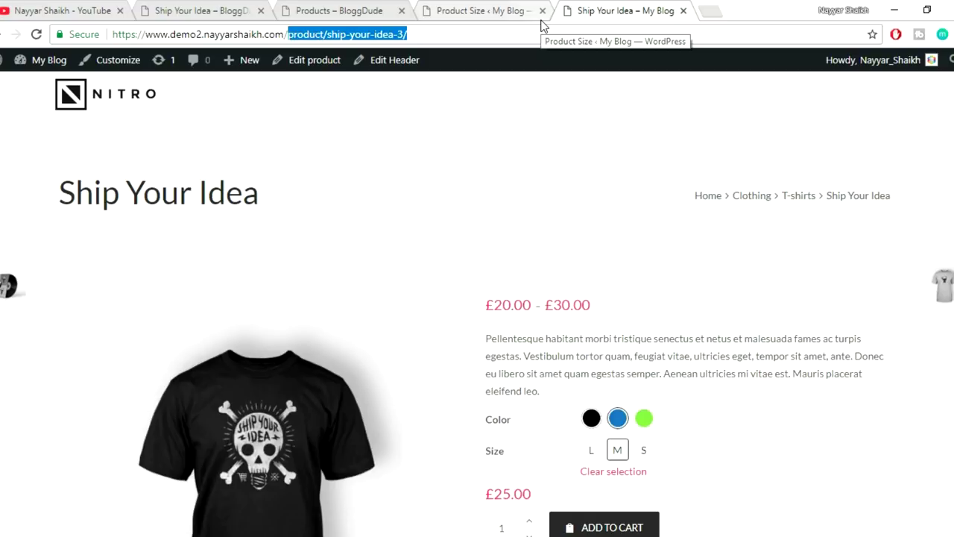
{"action": "type", "text": "sh"}
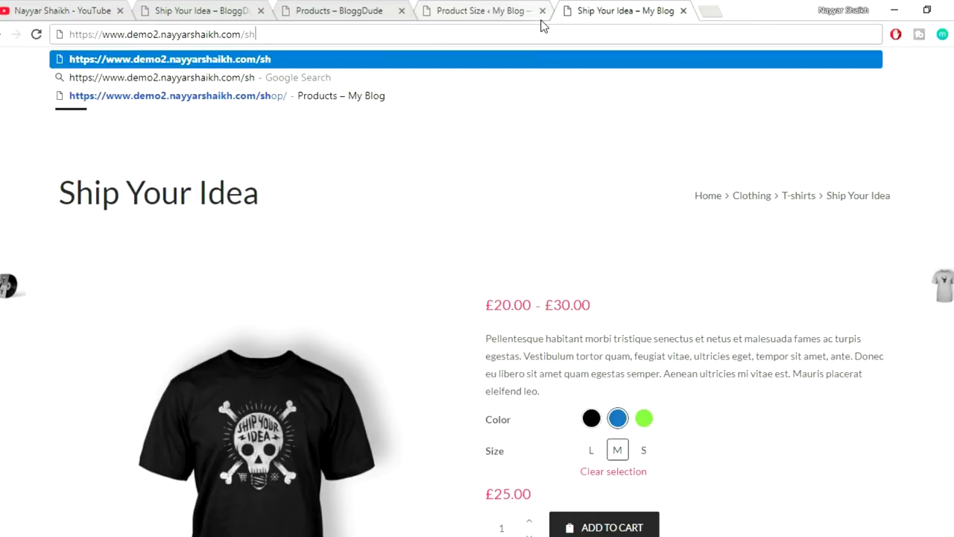
{"action": "type", "text": "op"}
{"action": "key", "text": "Return"}
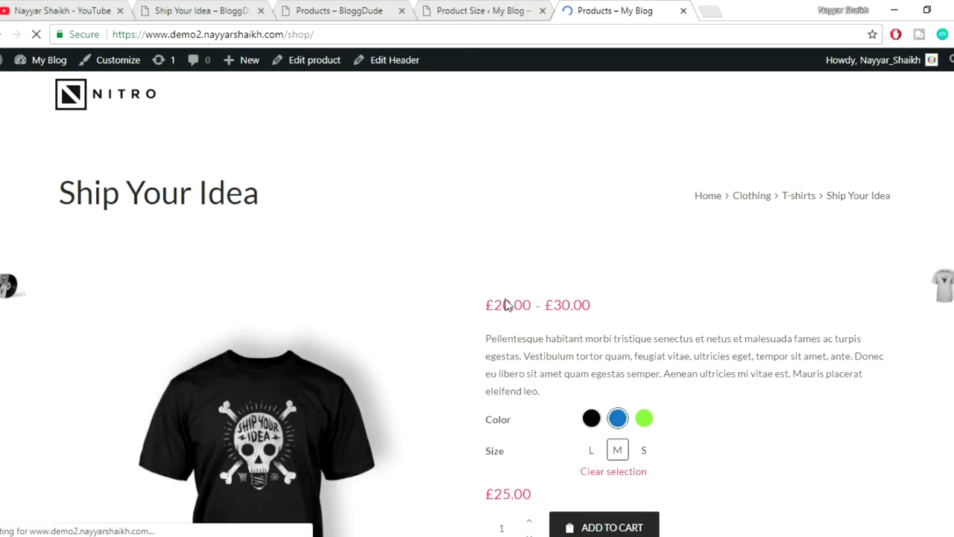
{"action": "scroll", "coordinate": [510, 303], "scroll_direction": "down", "scroll_amount": 2}
{"action": "scroll", "coordinate": [477, 298], "scroll_direction": "down", "scroll_amount": 7}
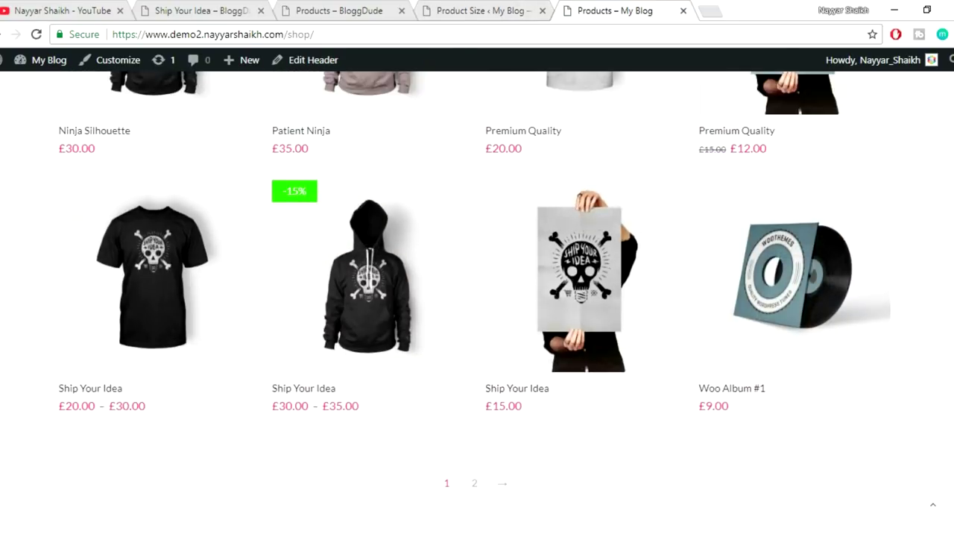
{"action": "scroll", "coordinate": [477, 298], "scroll_direction": "up", "scroll_amount": 10}
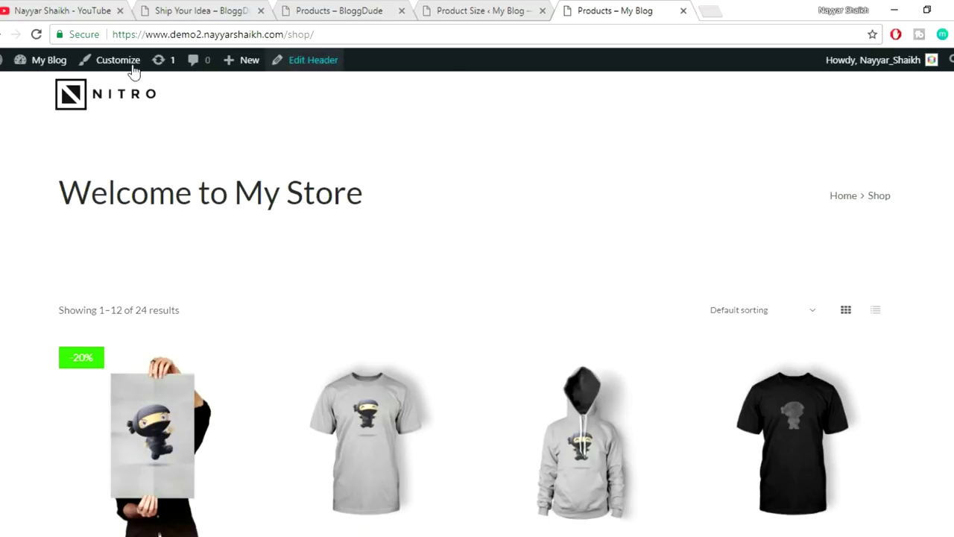
Customize the WooCommerce product category page so the shop uses the left sidebar layout
{"action": "left_click", "coordinate": [104, 60]}
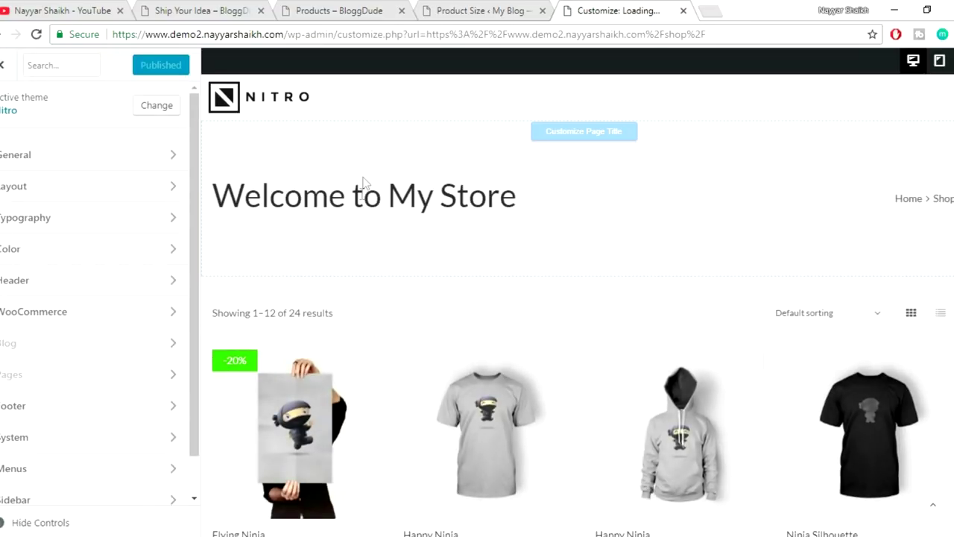
{"action": "left_click", "coordinate": [102, 323]}
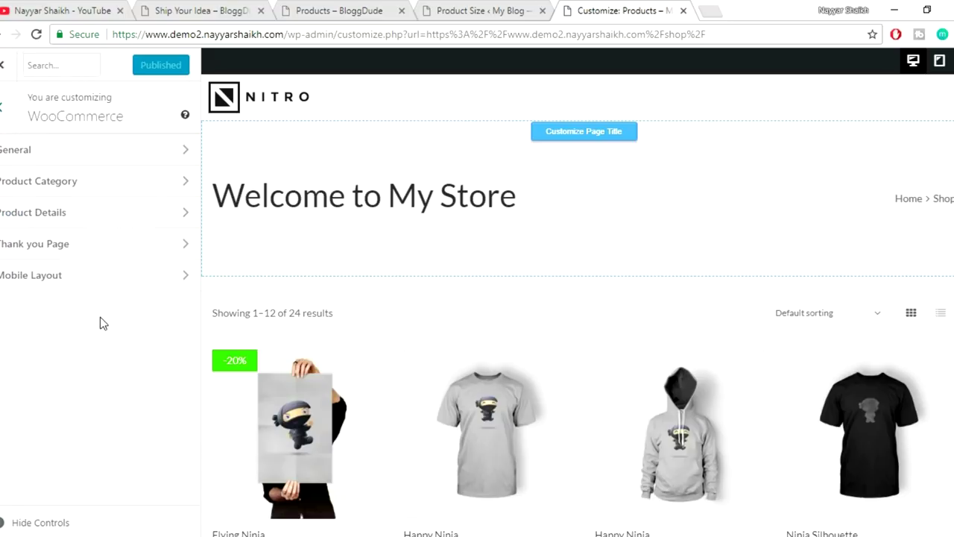
{"action": "left_click", "coordinate": [74, 183]}
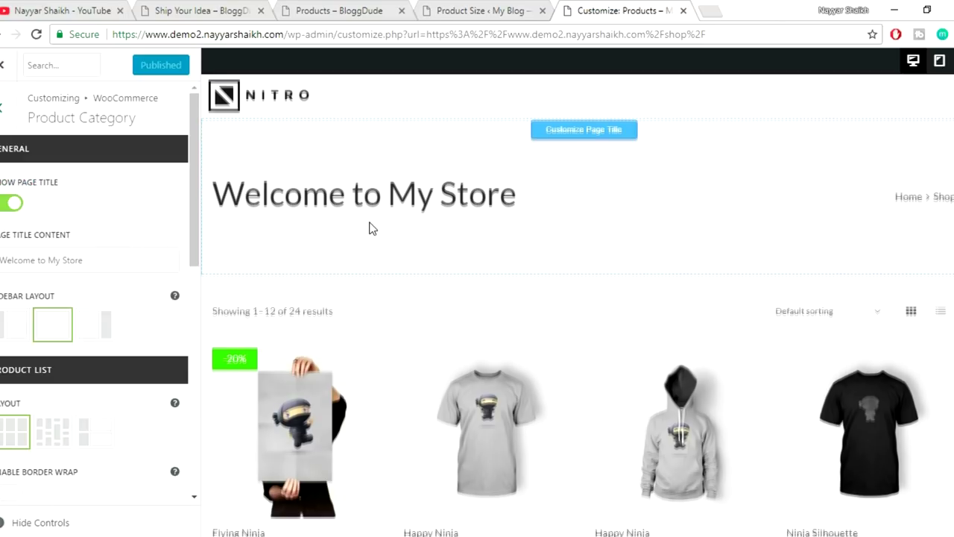
{"action": "scroll", "coordinate": [370, 226], "scroll_direction": "down", "scroll_amount": 2}
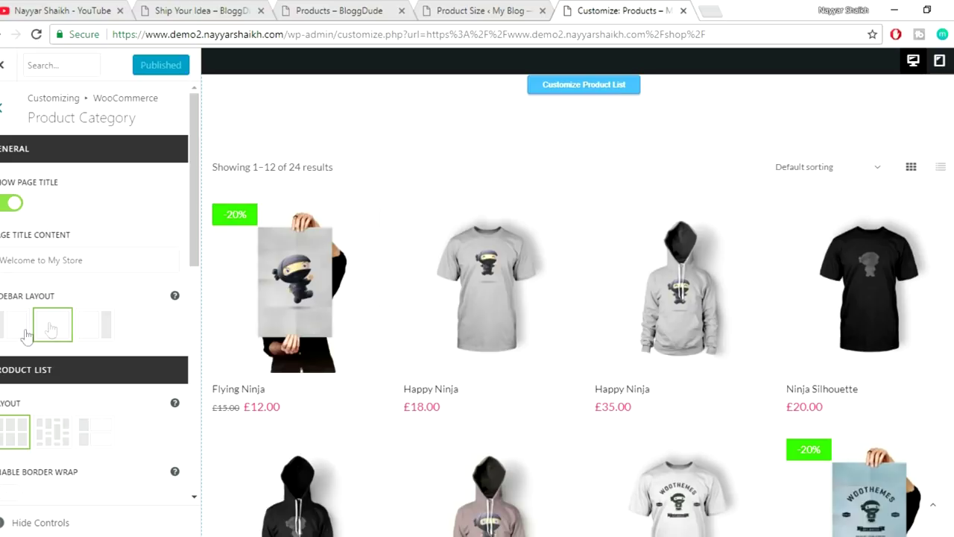
{"action": "left_click", "coordinate": [13, 330]}
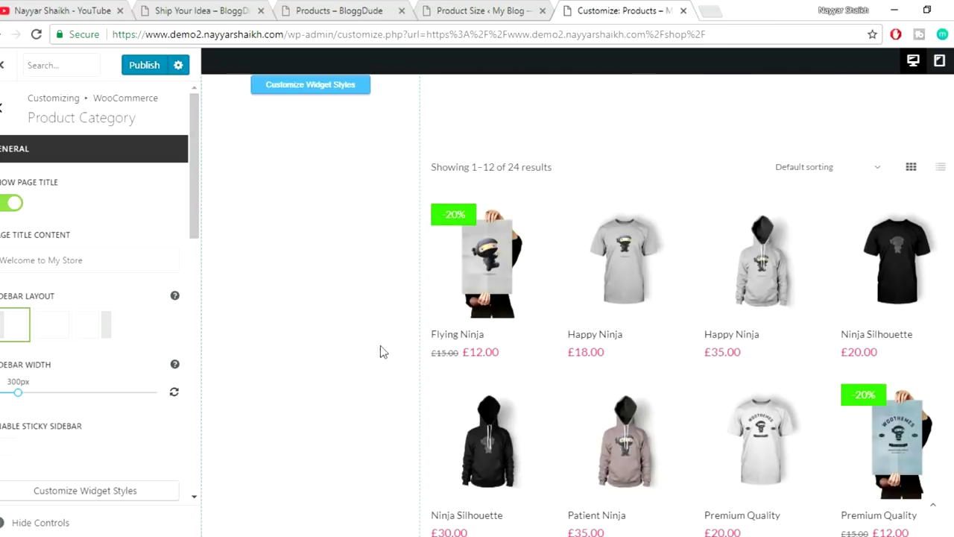
{"action": "left_click", "coordinate": [109, 322]}
Set the product list to three columns and review the pagination and product item layout options
{"action": "scroll", "coordinate": [113, 325], "scroll_direction": "down", "scroll_amount": 5}
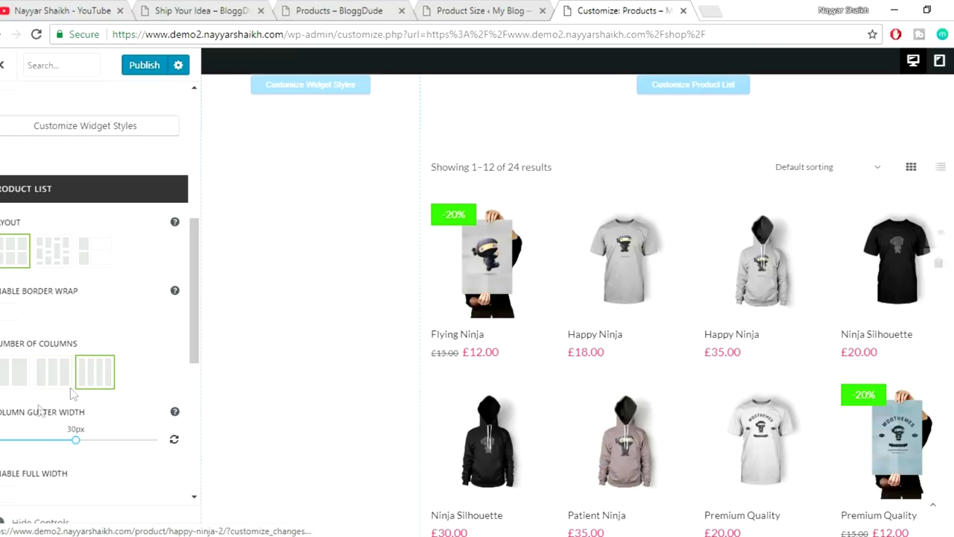
{"action": "left_click", "coordinate": [46, 385]}
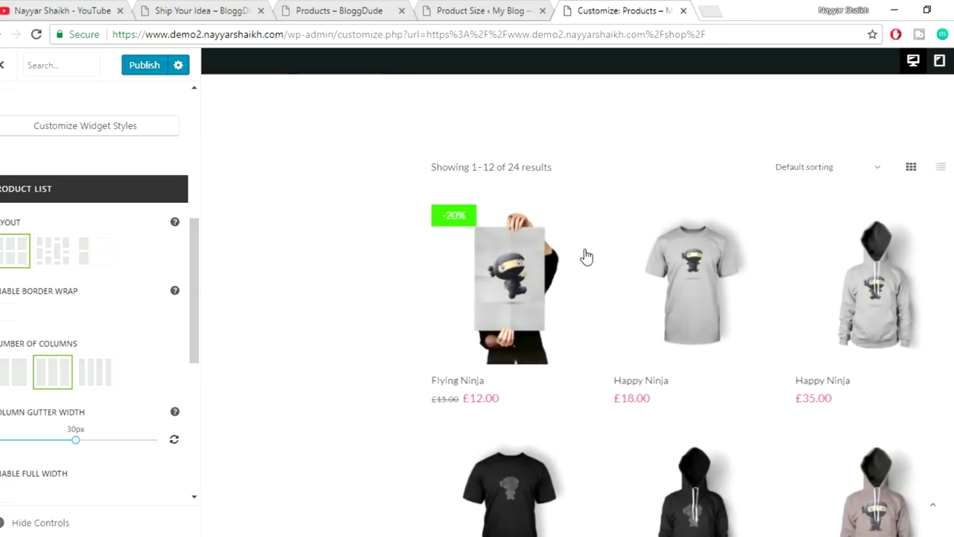
{"action": "scroll", "coordinate": [936, 252], "scroll_direction": "down", "scroll_amount": 2}
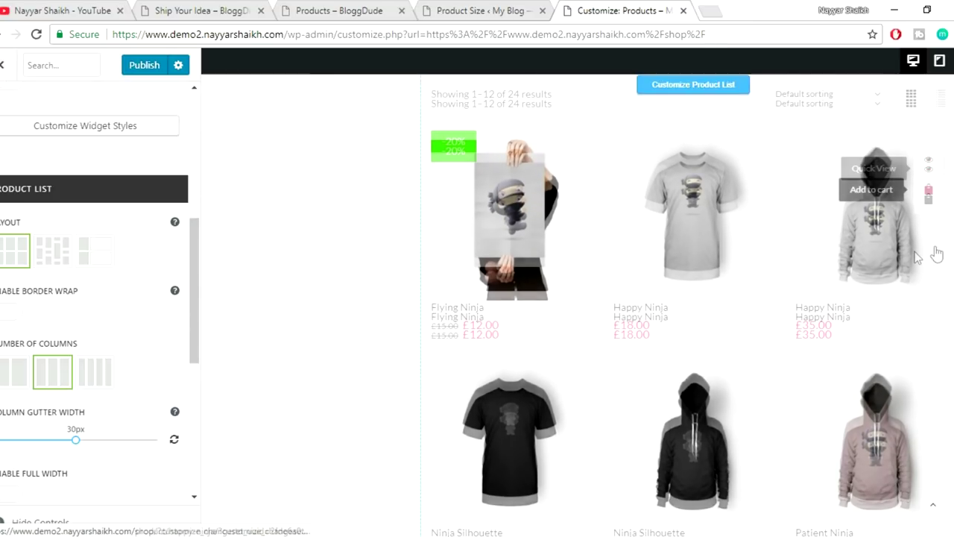
{"action": "scroll", "coordinate": [160, 340], "scroll_direction": "down", "scroll_amount": 3}
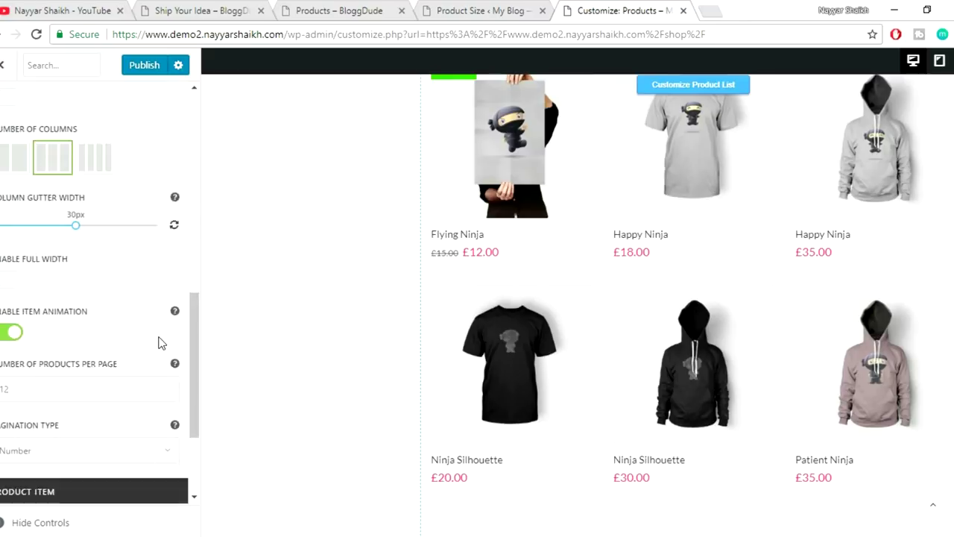
{"action": "scroll", "coordinate": [157, 340], "scroll_direction": "down", "scroll_amount": 2}
{"action": "left_click", "coordinate": [35, 401]}
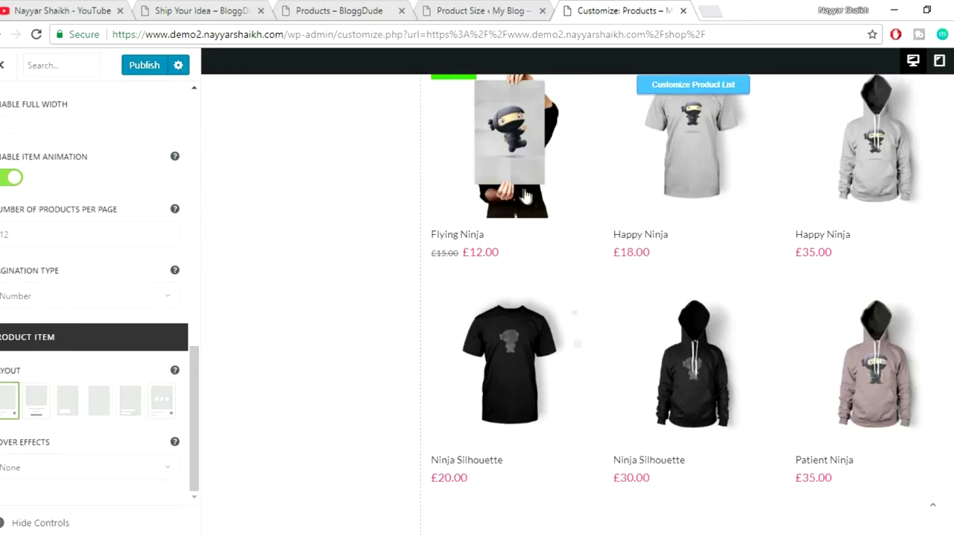
{"action": "scroll", "coordinate": [521, 232], "scroll_direction": "up", "scroll_amount": 1}
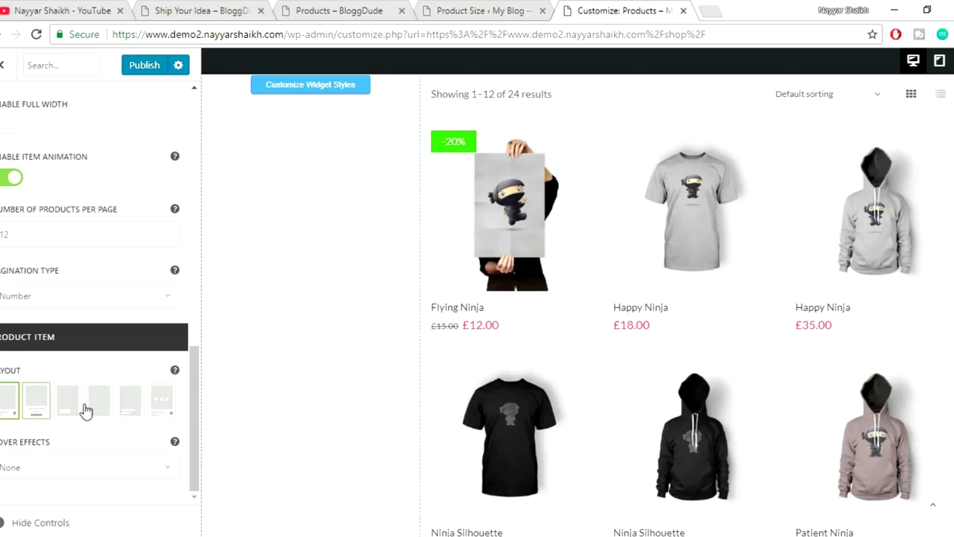
Publish the product category layout changes and leave the customizer for the shop page
{"action": "scroll", "coordinate": [147, 371], "scroll_direction": "up", "scroll_amount": 10}
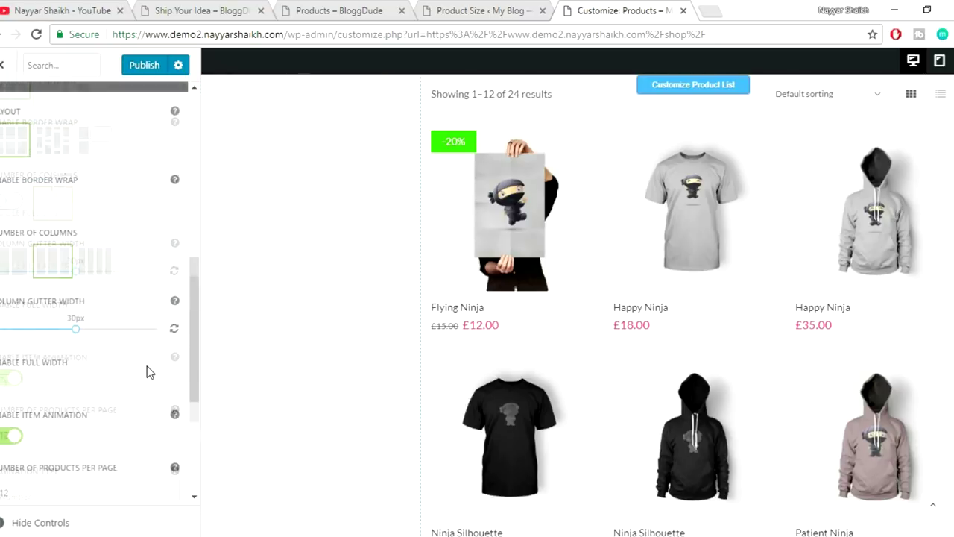
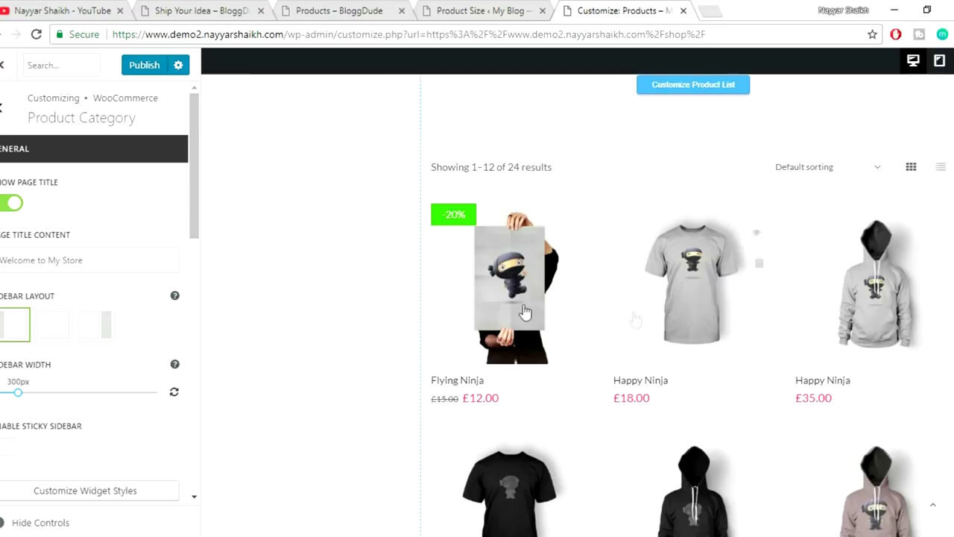
{"action": "left_click", "coordinate": [129, 70]}
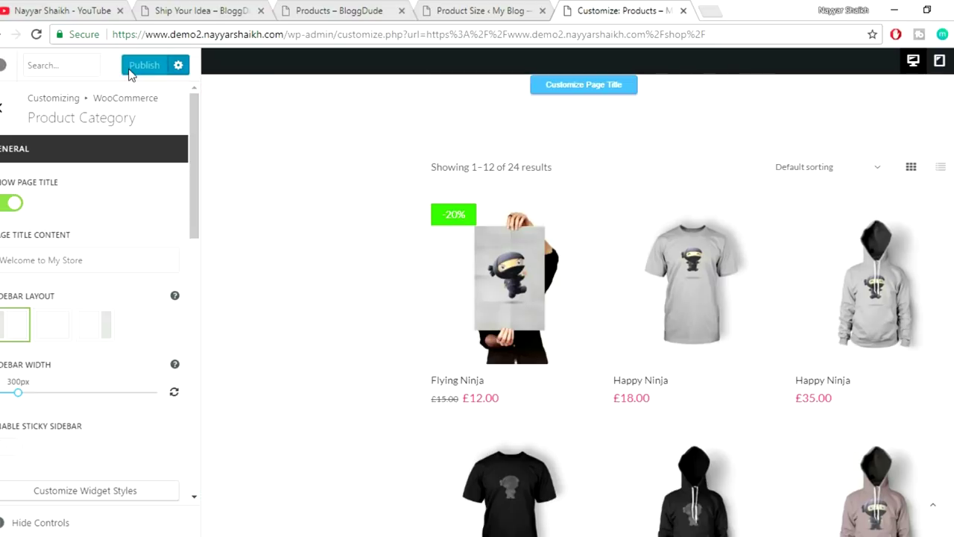
{"action": "left_click", "coordinate": [2, 74]}
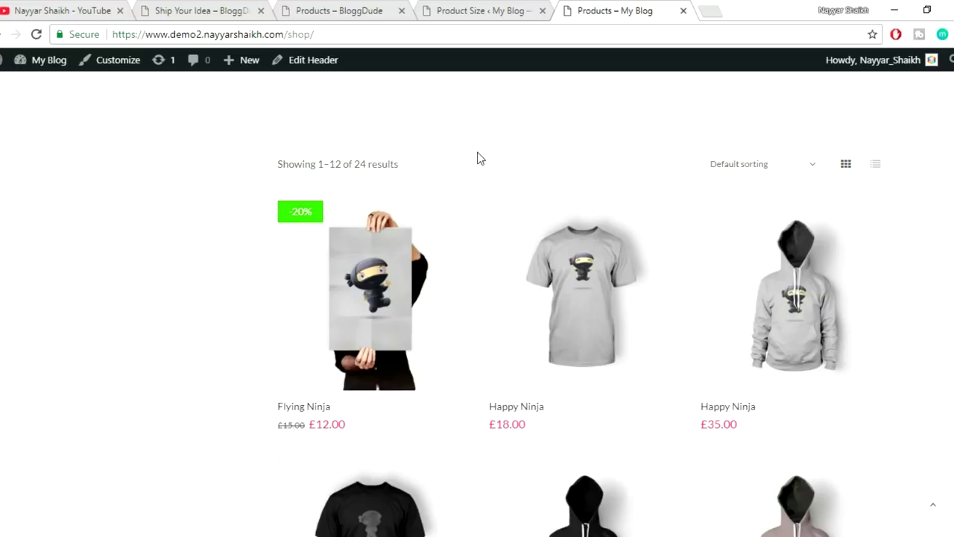
Return to the site's admin dashboard and open the WooCommerce settings
{"action": "left_click", "coordinate": [471, 9]}
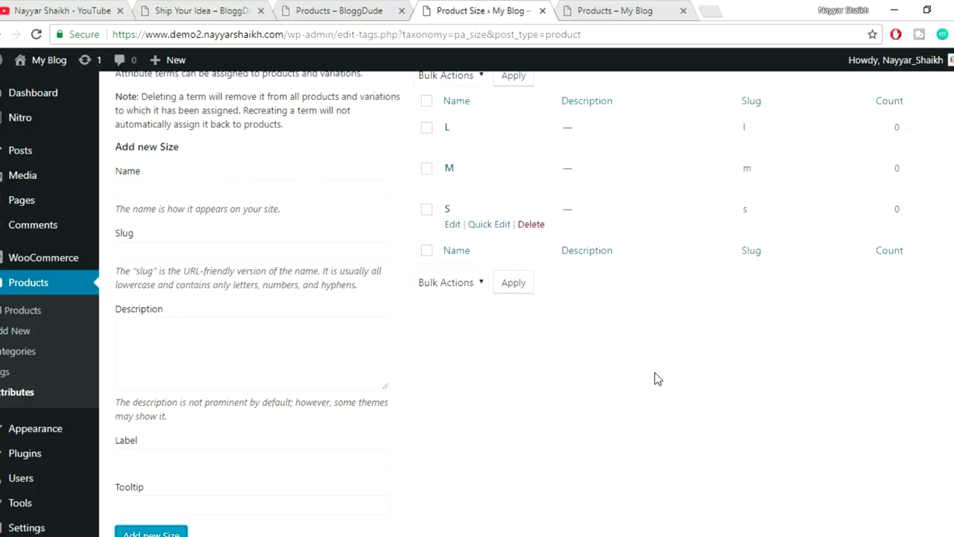
{"action": "mouse_move", "coordinate": [11, 261]}
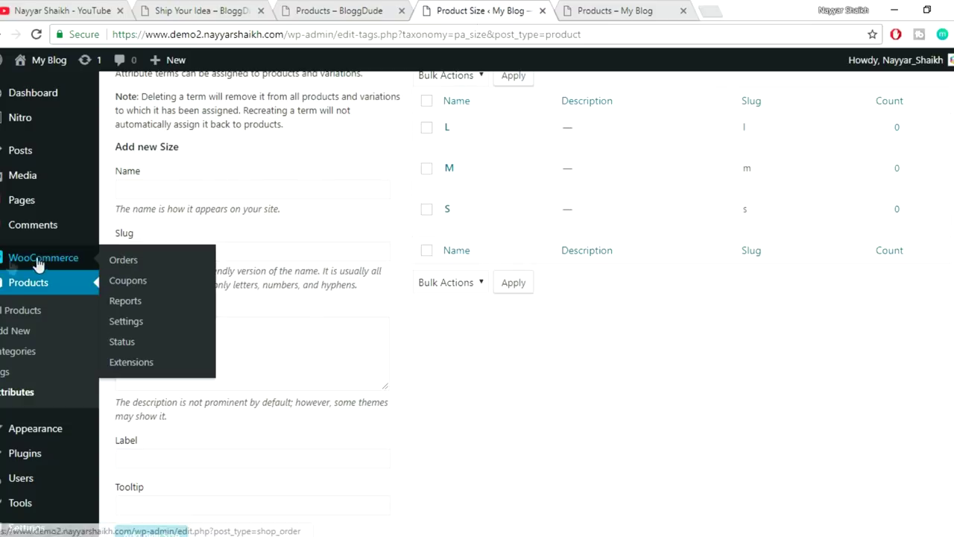
{"action": "left_click", "coordinate": [122, 328]}
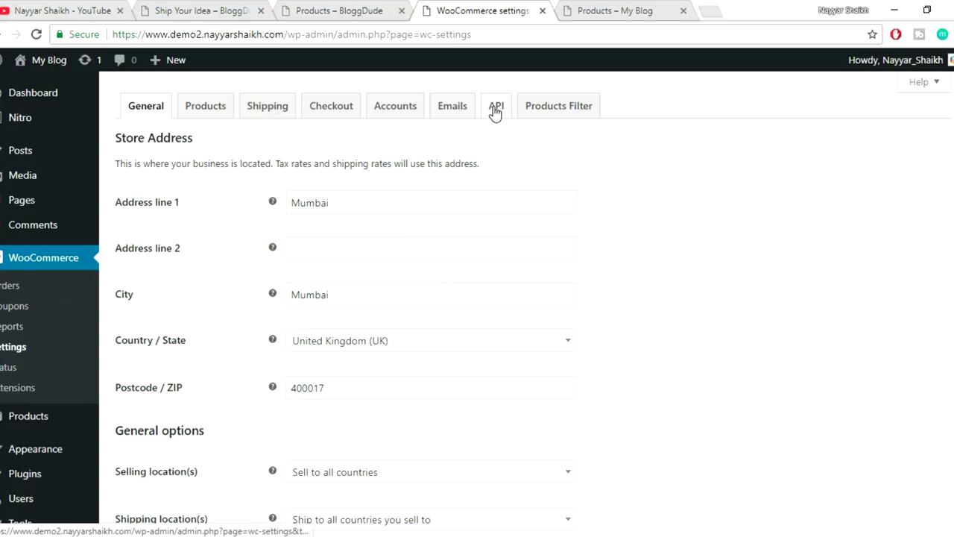
Open the WooCommerce Products Filter settings and compare them with the filters on the BloggDude shop page
{"action": "left_click", "coordinate": [557, 108]}
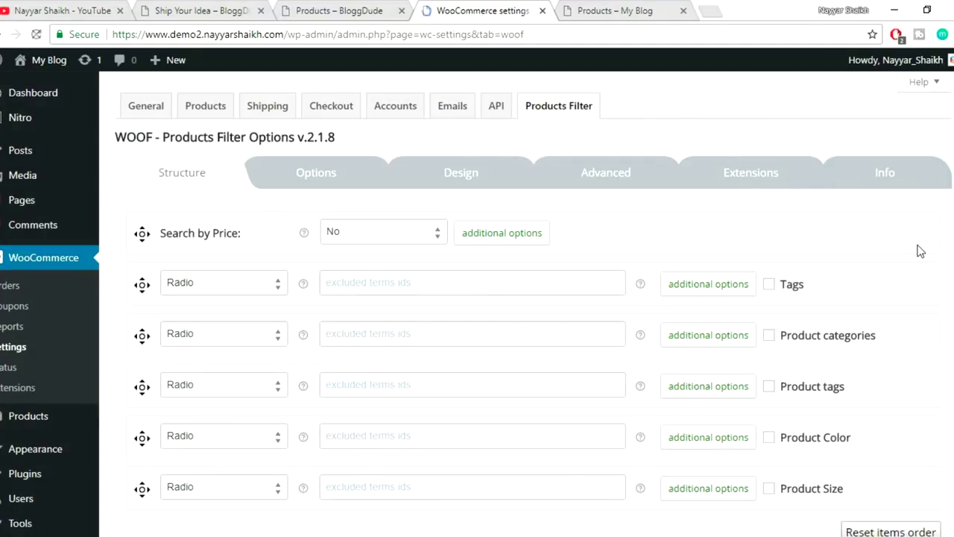
{"action": "scroll", "coordinate": [921, 252], "scroll_direction": "down", "scroll_amount": 2}
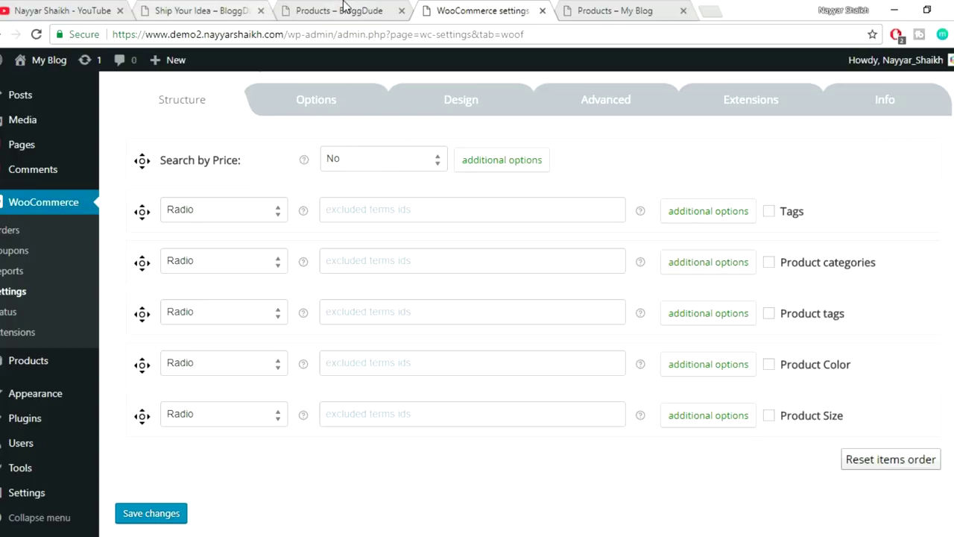
{"action": "left_click", "coordinate": [343, 9]}
{"action": "left_click_drag", "start_coordinate": [77, 141], "coordinate": [202, 144]}
{"action": "left_click", "coordinate": [202, 145]}
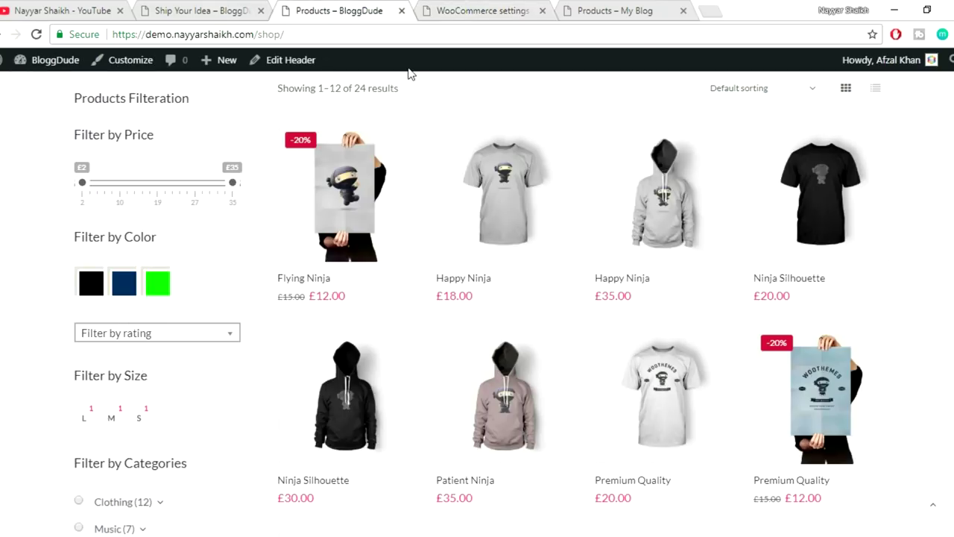
{"action": "left_click", "coordinate": [463, 9]}
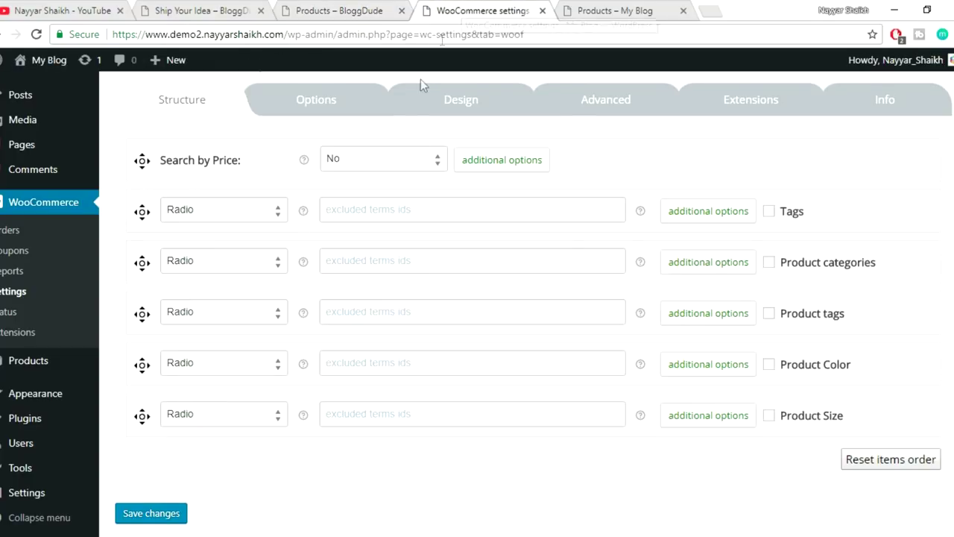
Set Search by Price to "As woo range-slider" and save the product filter settings
{"action": "left_click", "coordinate": [379, 158]}
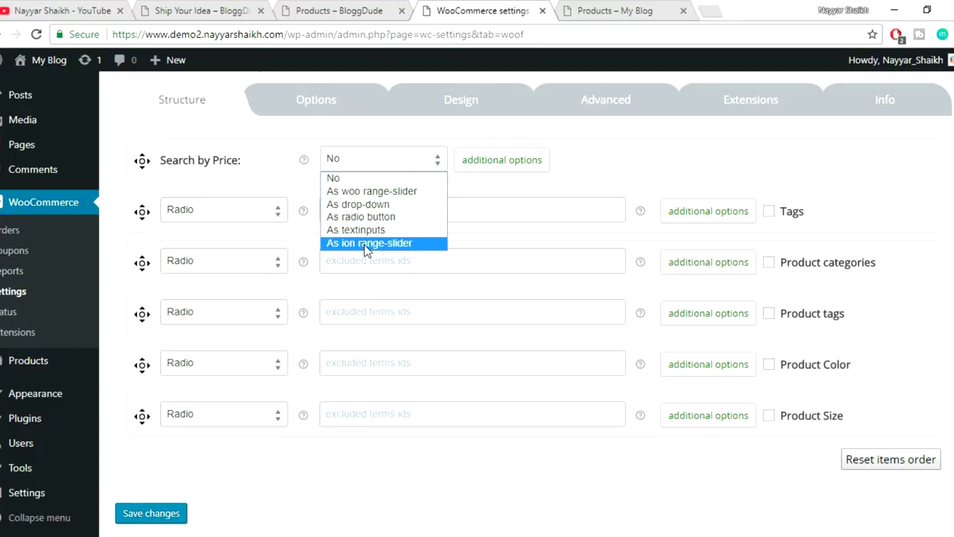
{"action": "left_click", "coordinate": [365, 196]}
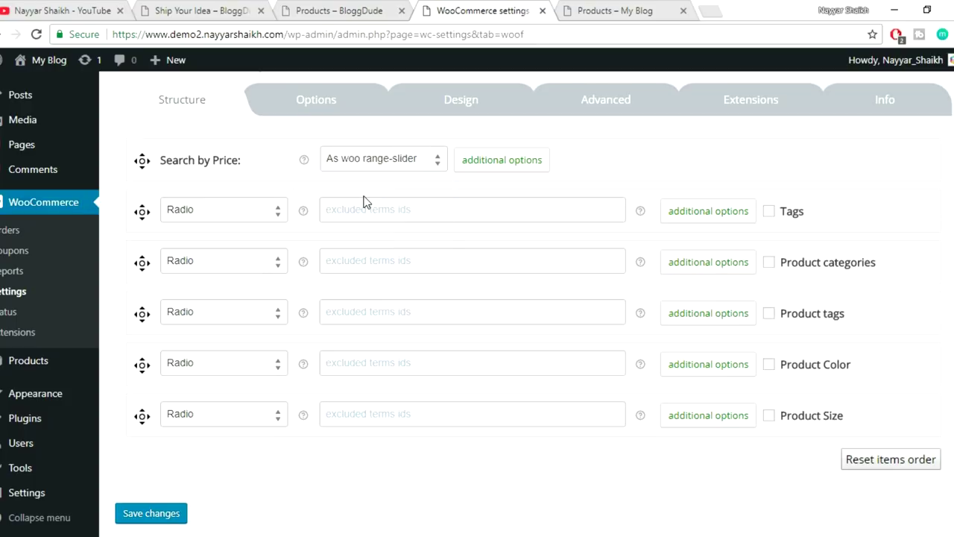
{"action": "left_click", "coordinate": [161, 518]}
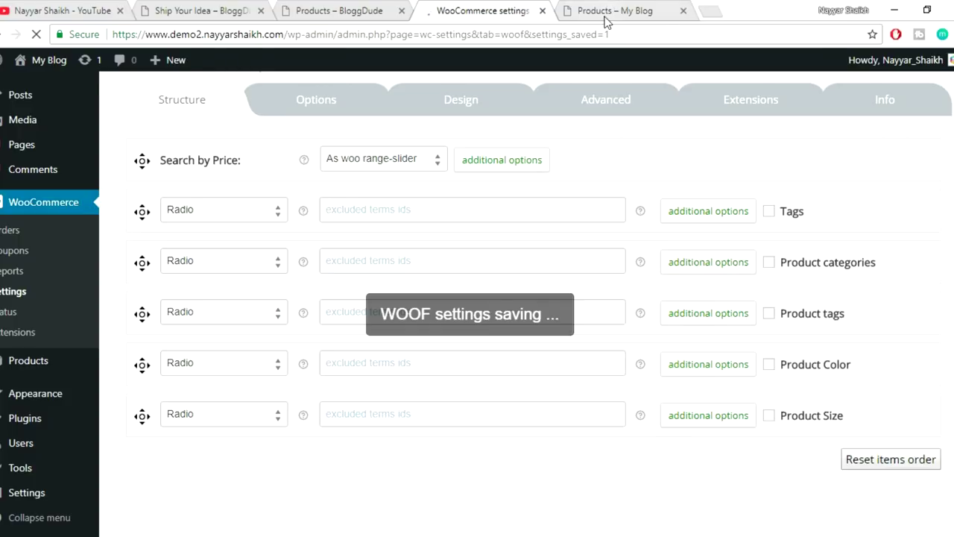
Reload the My Blog shop page and check its sidebar for the price filter against the saved settings
{"action": "left_click", "coordinate": [606, 21]}
{"action": "left_click", "coordinate": [596, 34]}
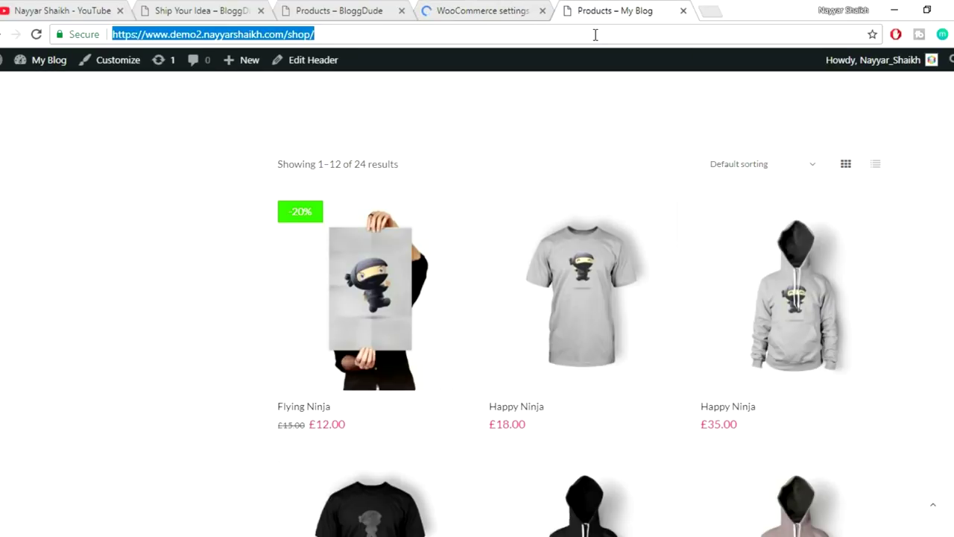
{"action": "key", "text": "Return"}
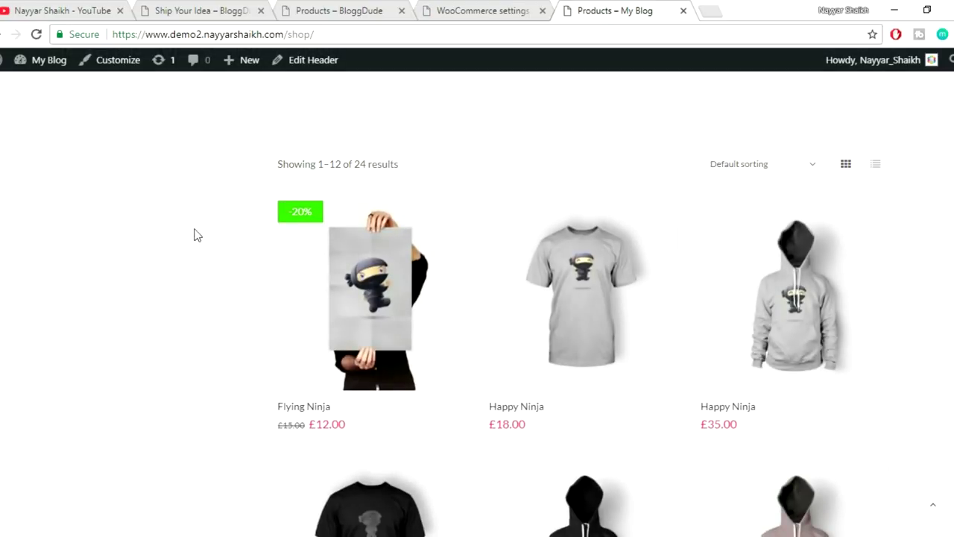
{"action": "left_click", "coordinate": [486, 10]}
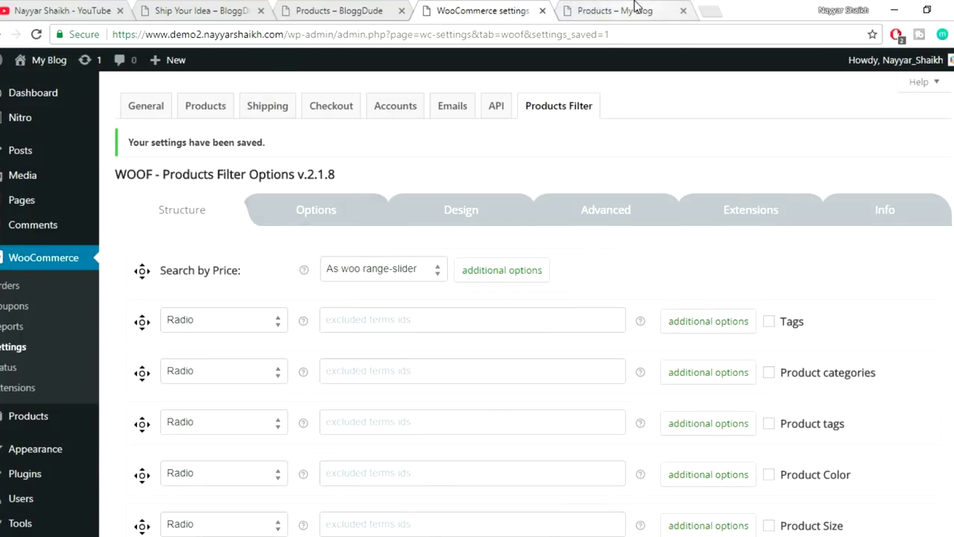
{"action": "left_click", "coordinate": [665, 10]}
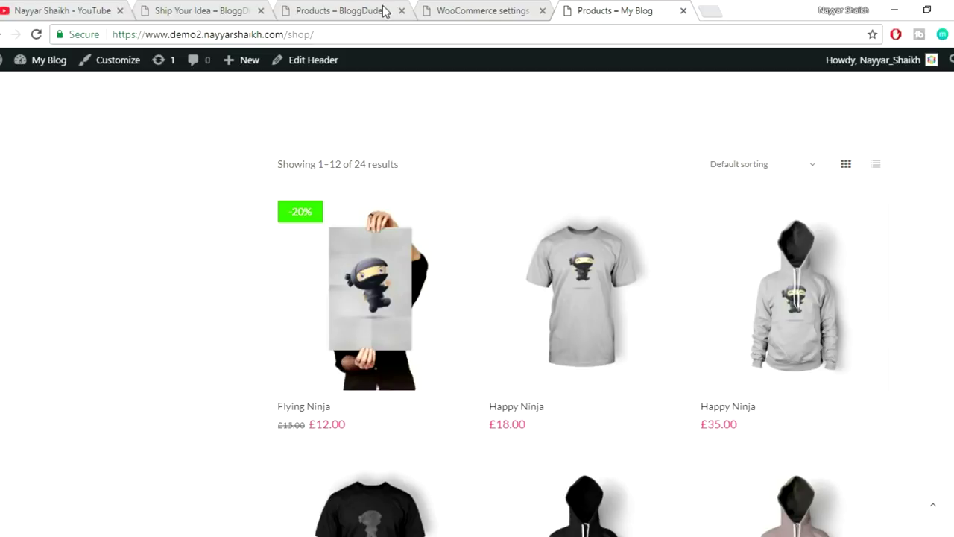
{"action": "left_click", "coordinate": [496, 8]}
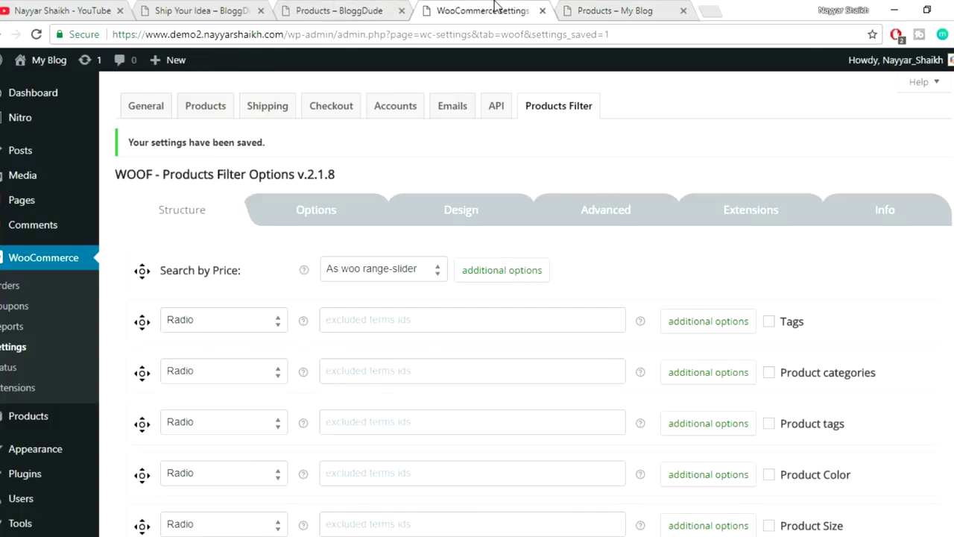
{"action": "left_click", "coordinate": [303, 6]}
{"action": "left_click", "coordinate": [443, 6]}
Open the site's Widgets page in a separate tab and check the empty shop sidebar area
{"action": "scroll", "coordinate": [59, 366], "scroll_direction": "down", "scroll_amount": 1}
{"action": "mouse_move", "coordinate": [45, 396]}
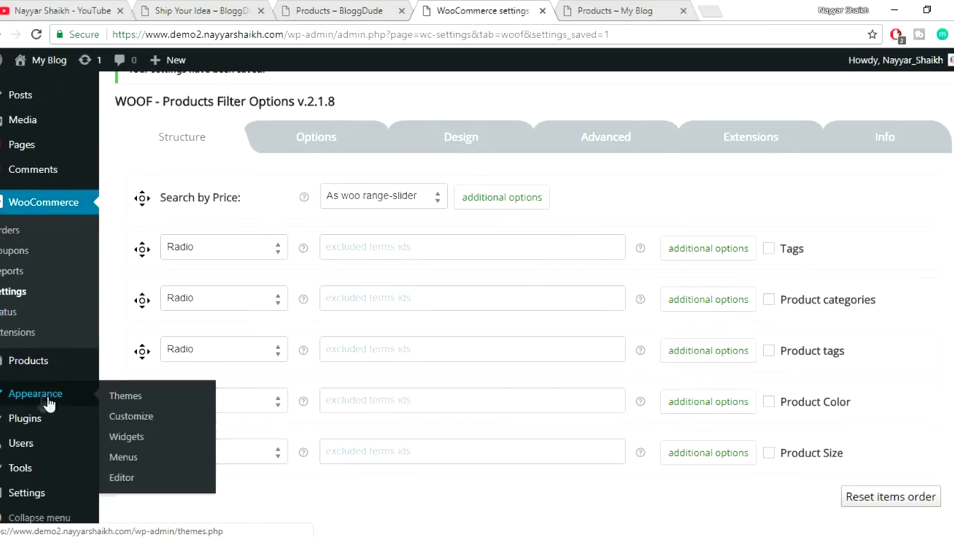
{"action": "right_click", "coordinate": [136, 443]}
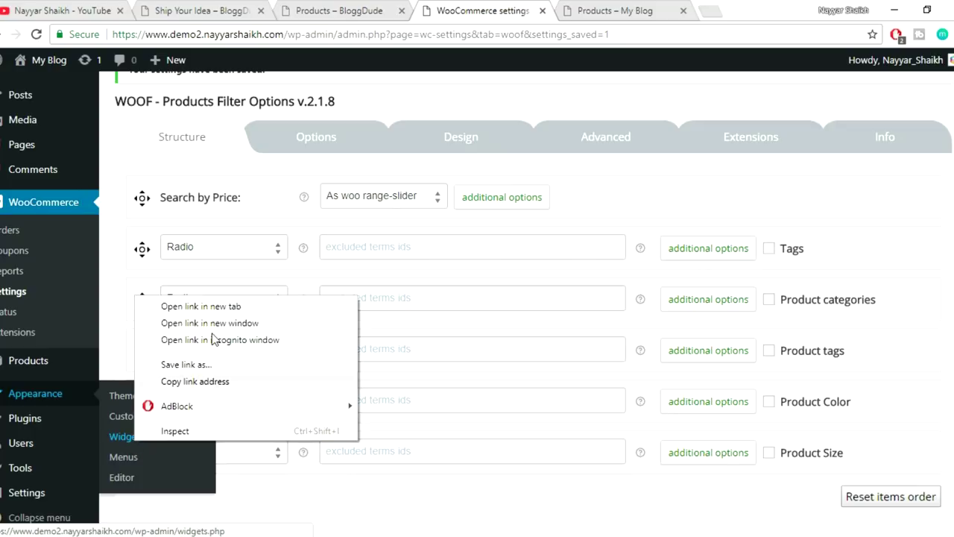
{"action": "left_click", "coordinate": [207, 306]}
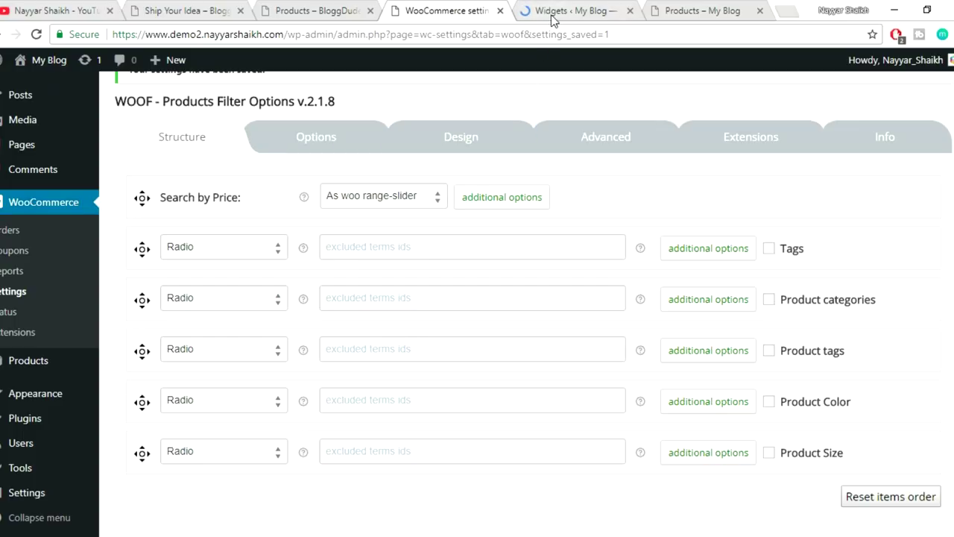
{"action": "left_click", "coordinate": [567, 11]}
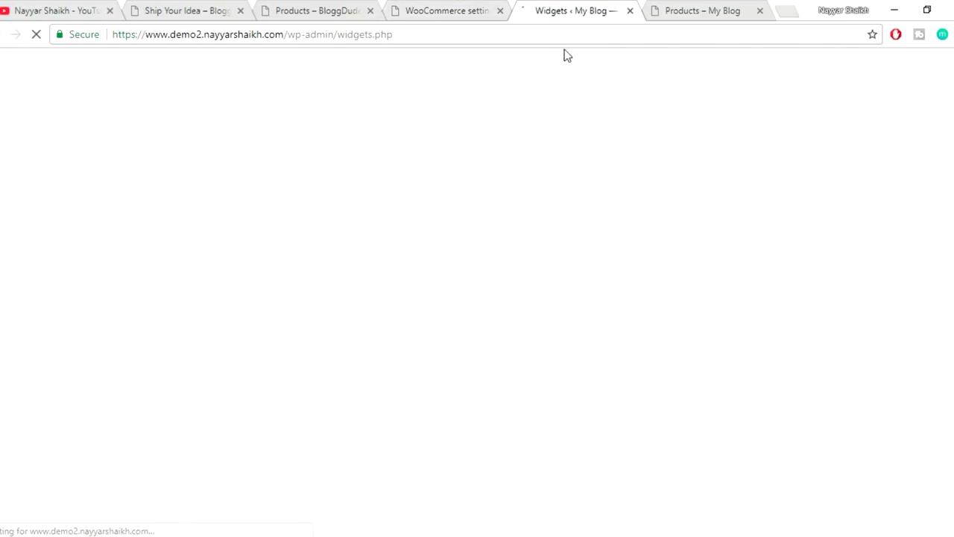
{"action": "left_click", "coordinate": [693, 11]}
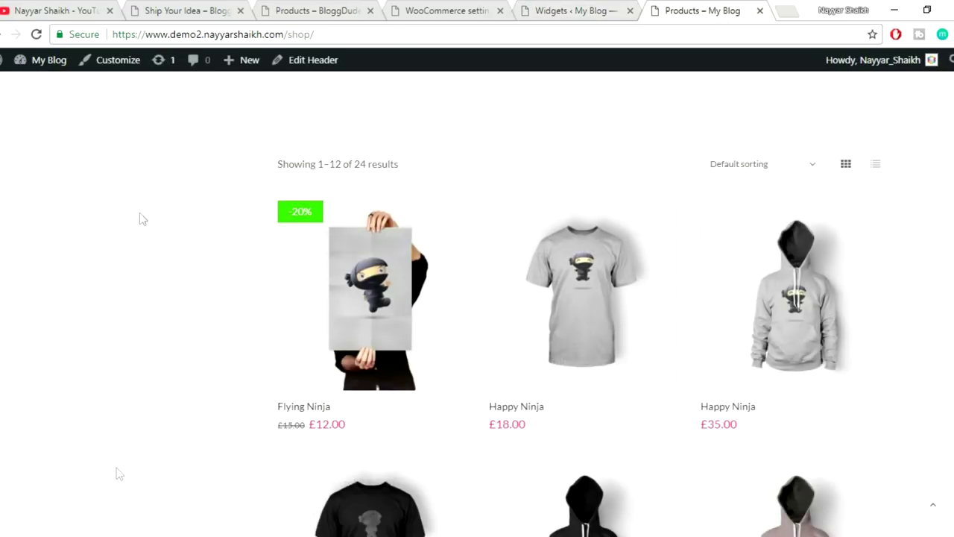
{"action": "left_click", "coordinate": [579, 9]}
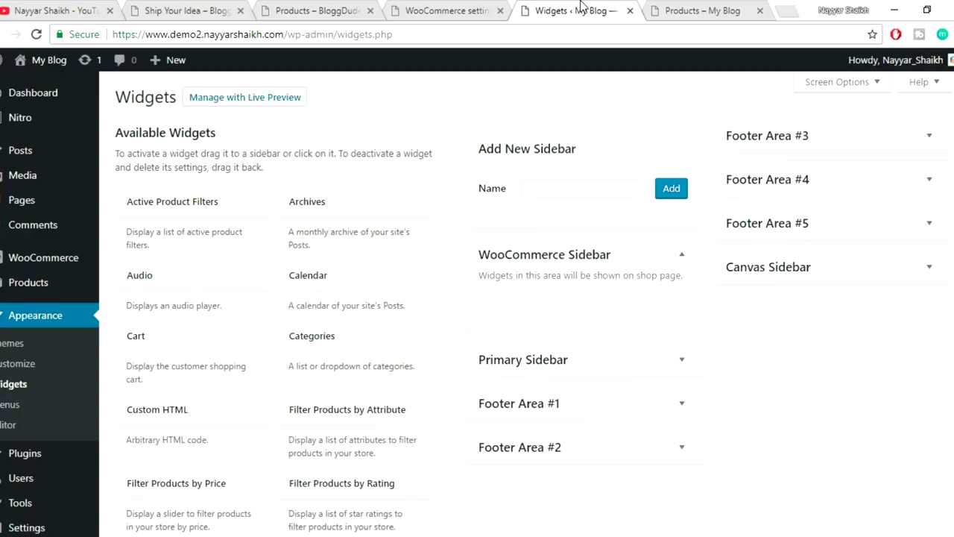
Add the WOOF - WooCommerce Products Filter widget to the WooCommerce Sidebar
{"action": "scroll", "coordinate": [425, 380], "scroll_direction": "down", "scroll_amount": 14}
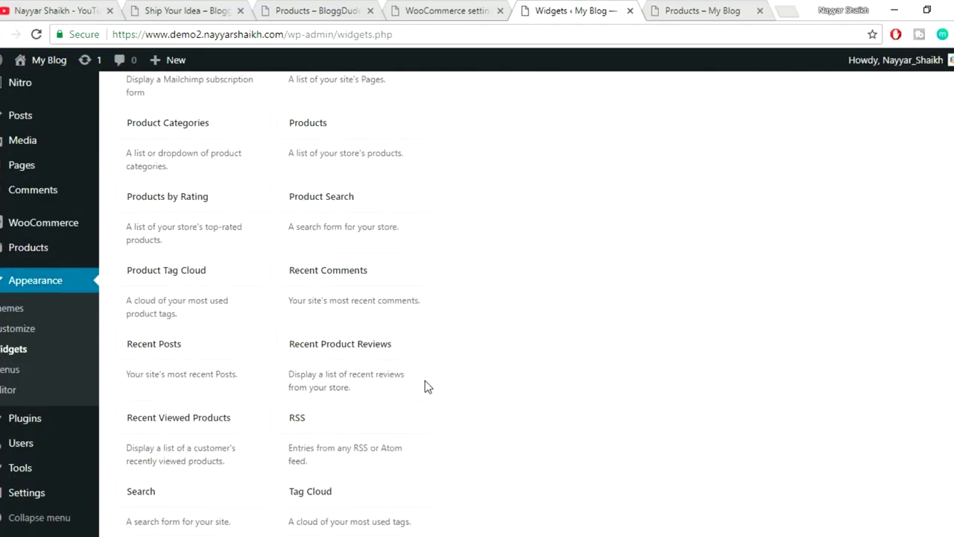
{"action": "scroll", "coordinate": [426, 386], "scroll_direction": "down", "scroll_amount": 1}
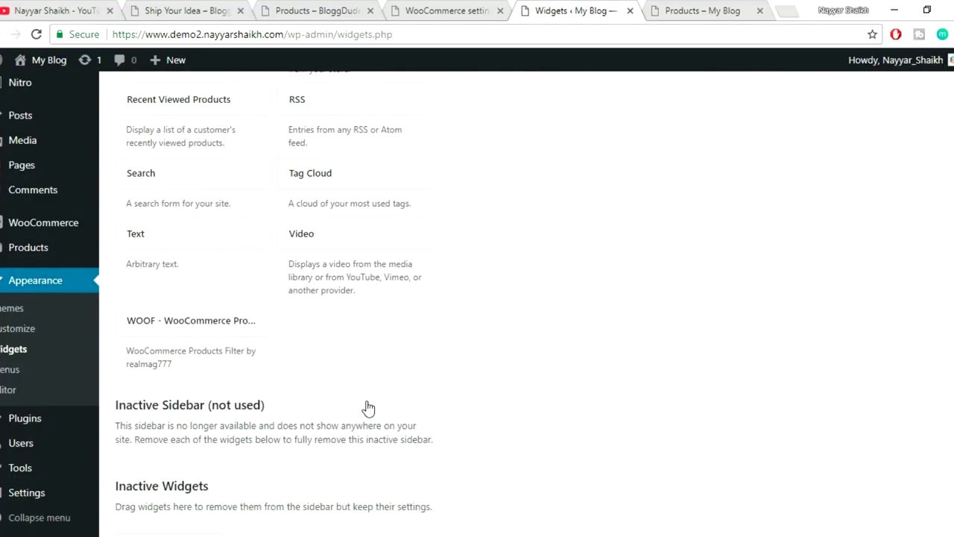
{"action": "left_click", "coordinate": [170, 335]}
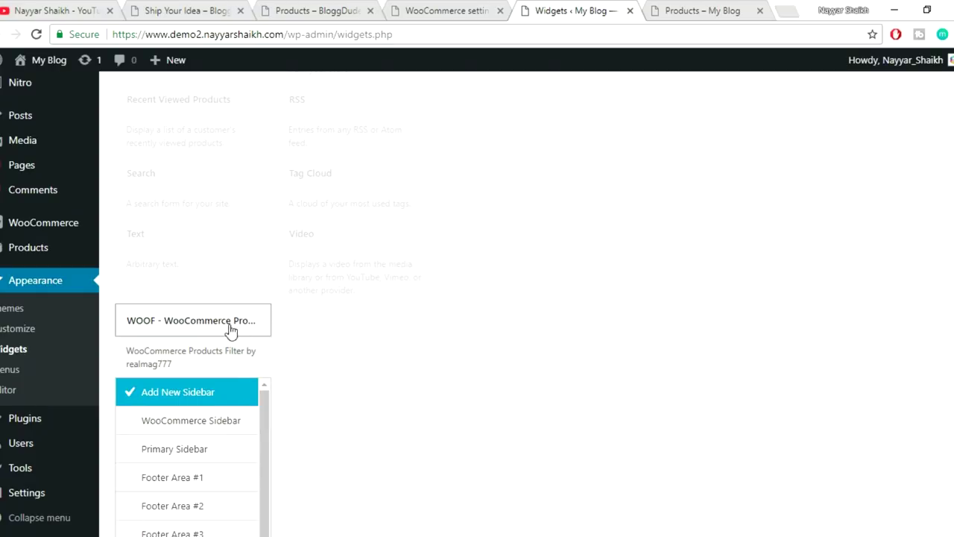
{"action": "scroll", "coordinate": [514, 338], "scroll_direction": "down", "scroll_amount": 2}
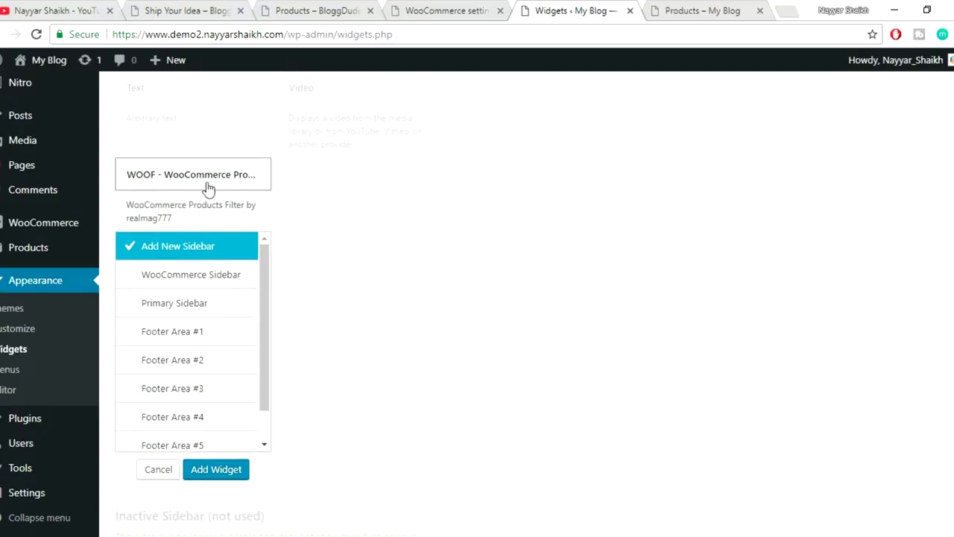
{"action": "left_click", "coordinate": [166, 281]}
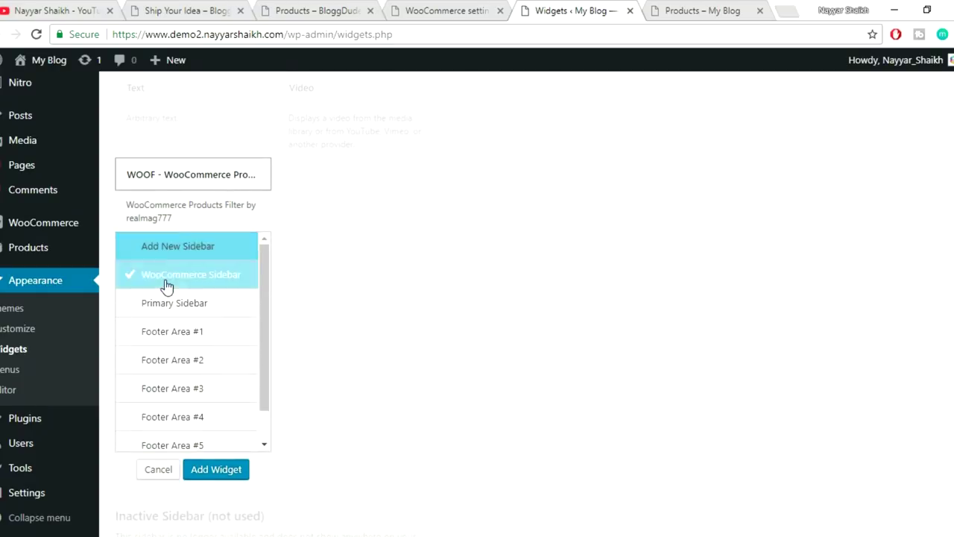
{"action": "left_click", "coordinate": [216, 468]}
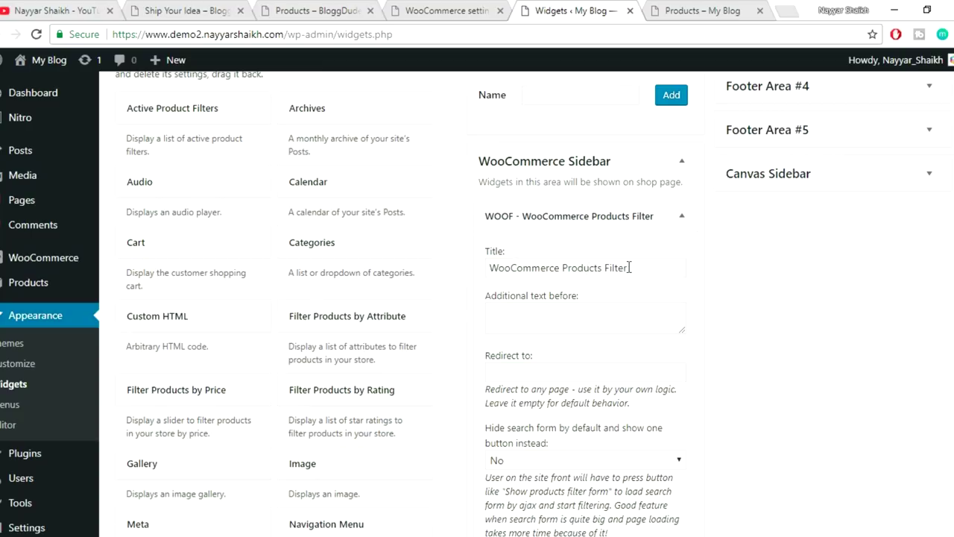
Shorten the filter widget's title to "Products Filter" and save the widget
{"action": "left_click_drag", "start_coordinate": [564, 271], "coordinate": [202, 296]}
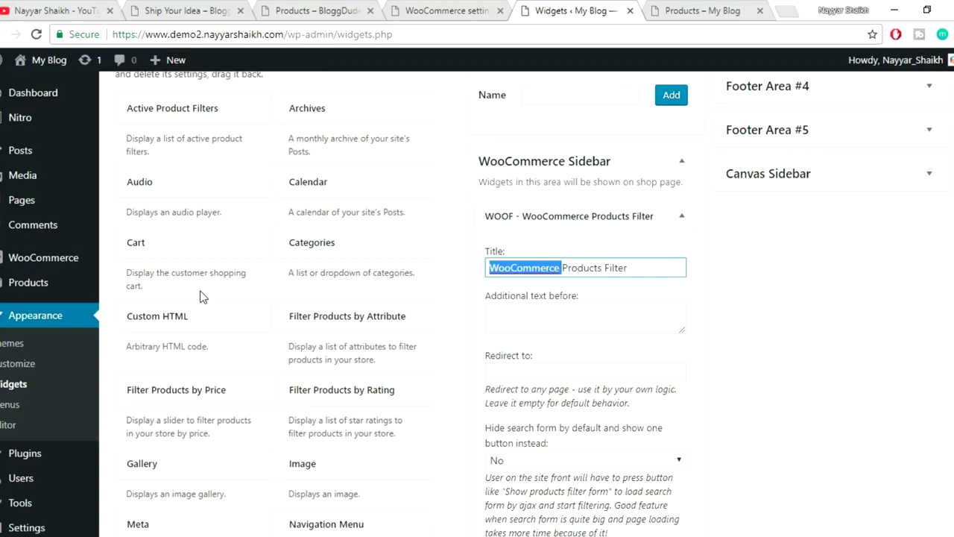
{"action": "key", "text": "BackSpace"}
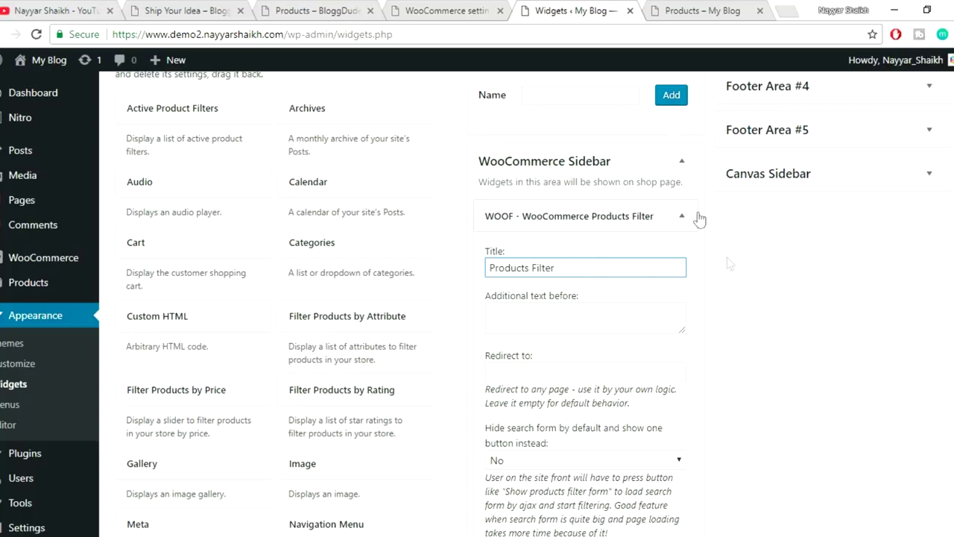
{"action": "scroll", "coordinate": [686, 320], "scroll_direction": "down", "scroll_amount": 5}
{"action": "left_click", "coordinate": [665, 417]}
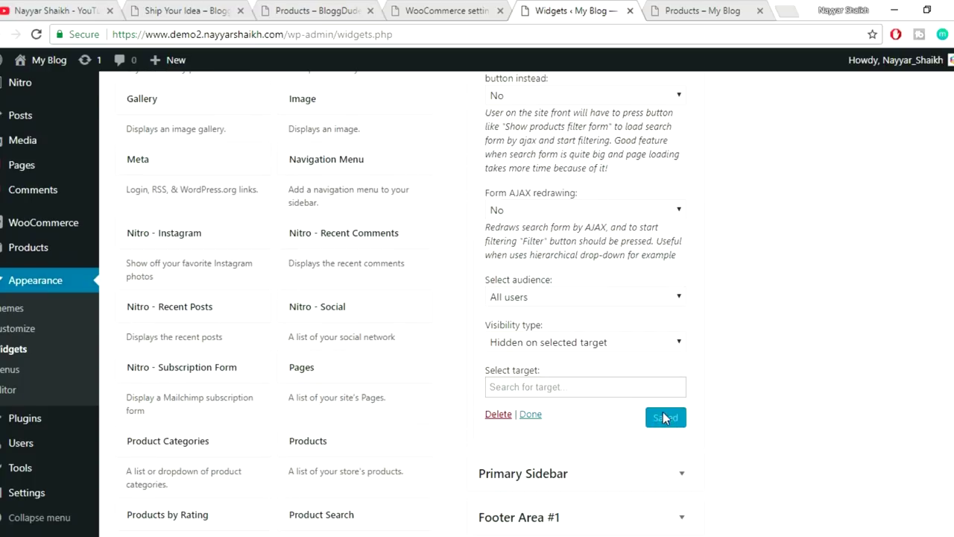
Reload the My Blog shop page to check the sidebar price filter, and close the Widgets page
{"action": "left_click", "coordinate": [706, 7]}
{"action": "left_click", "coordinate": [562, 32]}
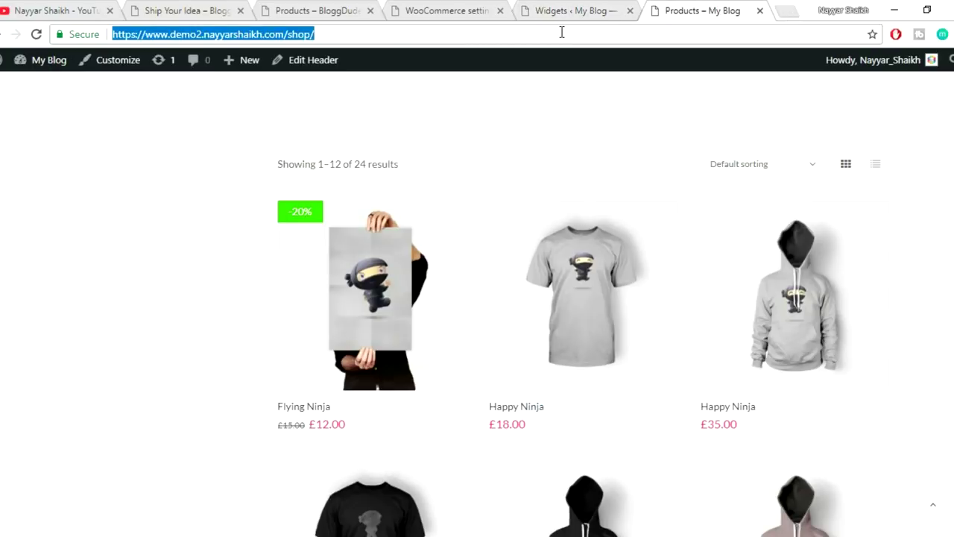
{"action": "key", "text": "Return"}
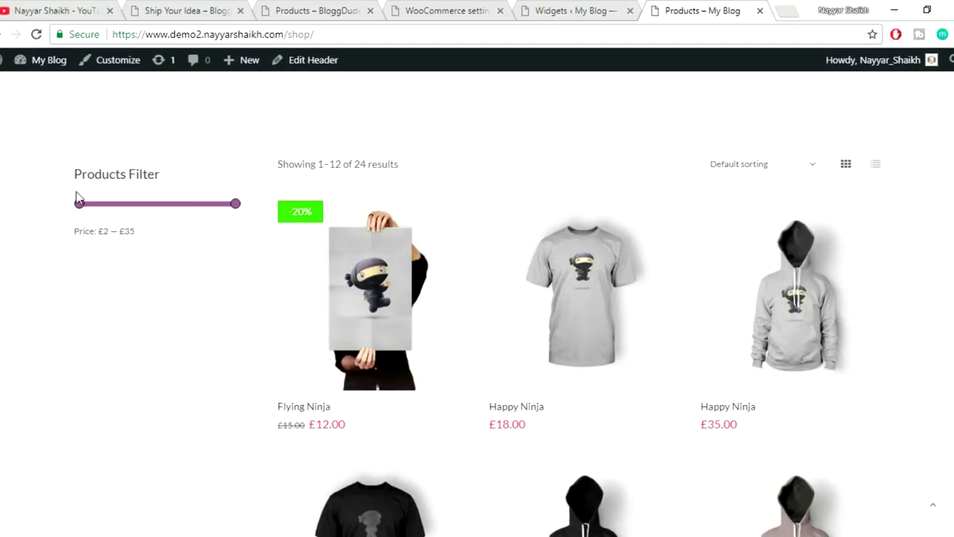
{"action": "left_click", "coordinate": [573, 11]}
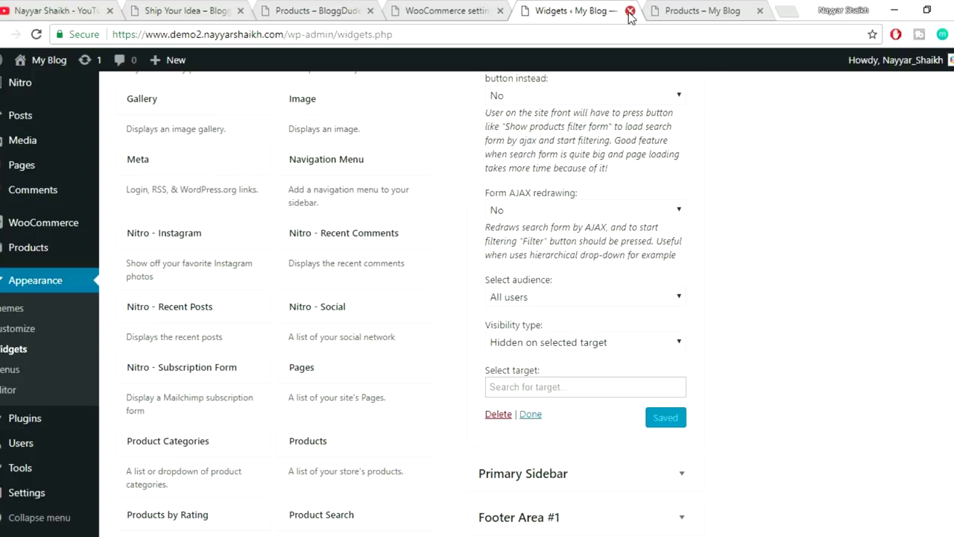
{"action": "left_click", "coordinate": [630, 11]}
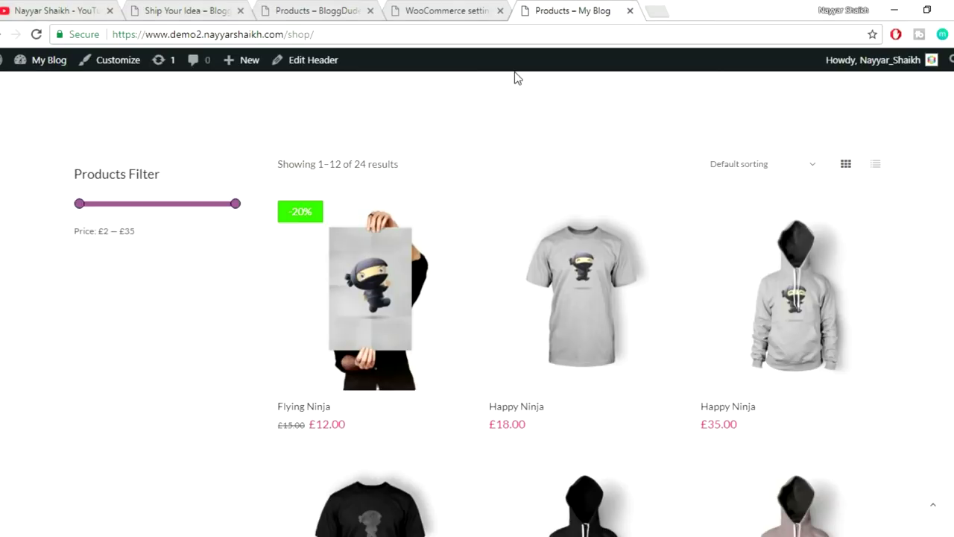
Compare the My Blog shop's price slider with the filter sidebar on the BloggDude shop page
{"action": "left_click", "coordinate": [460, 7]}
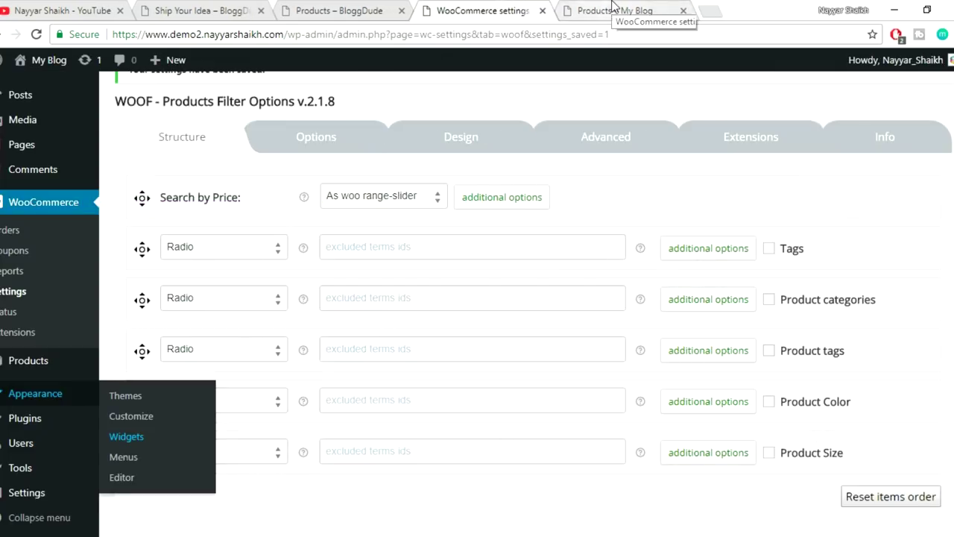
{"action": "left_click", "coordinate": [641, 11]}
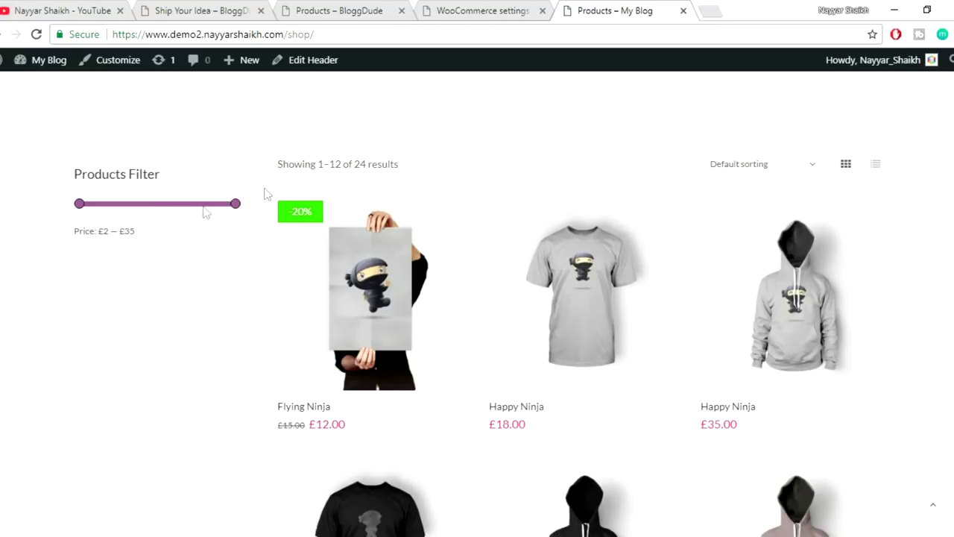
{"action": "left_click", "coordinate": [313, 9]}
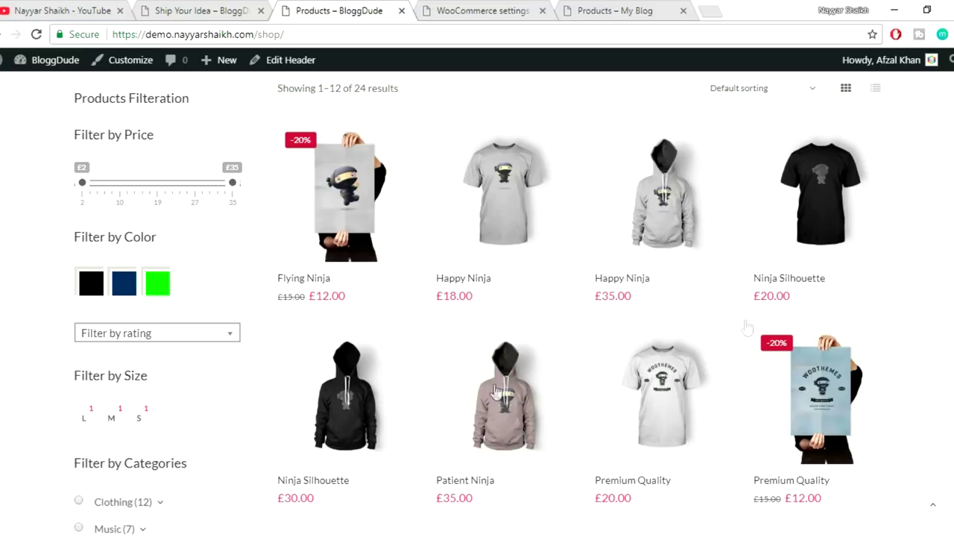
{"action": "left_click", "coordinate": [606, 9]}
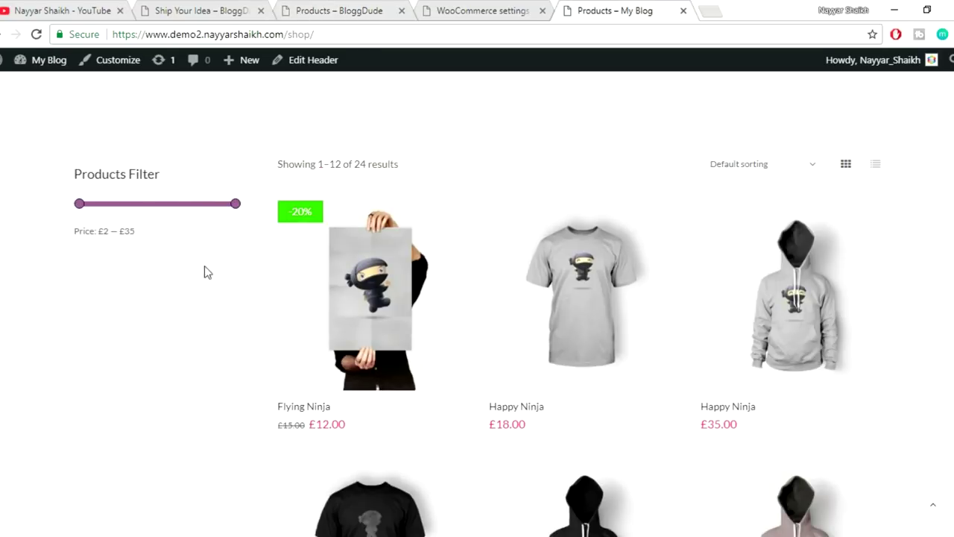
In the WooCommerce Products Filter settings, set Search by Price to "As ion range-slider" and save the changes
{"action": "left_click", "coordinate": [515, 11]}
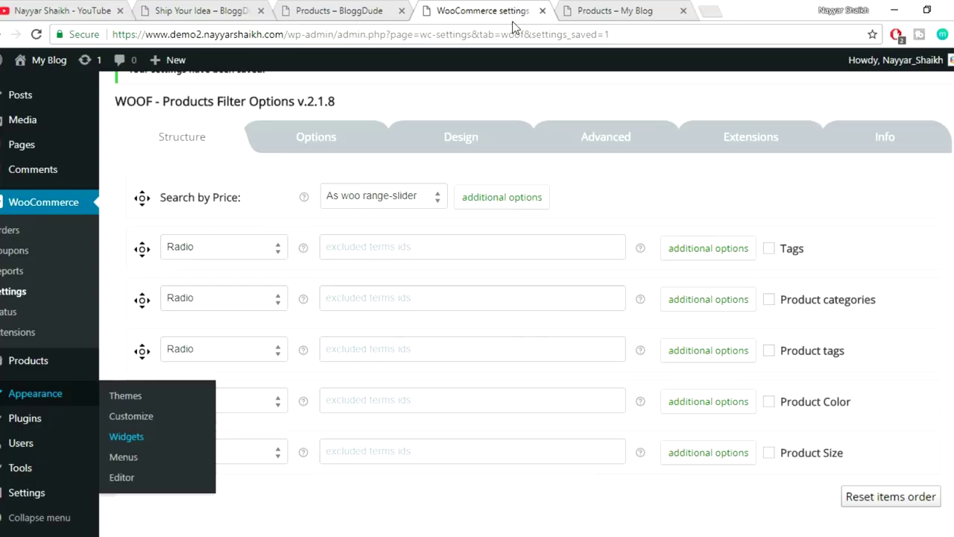
{"action": "left_click", "coordinate": [393, 205]}
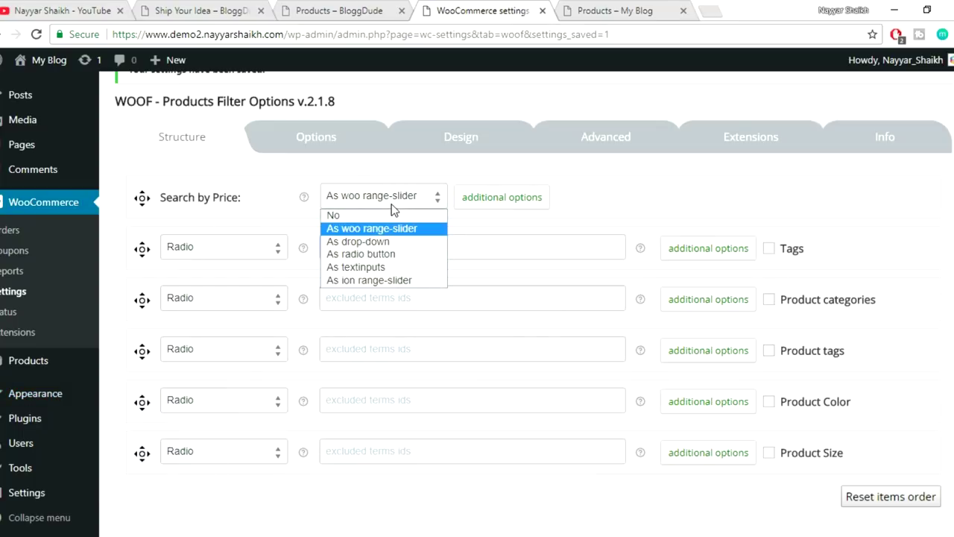
{"action": "left_click", "coordinate": [397, 281]}
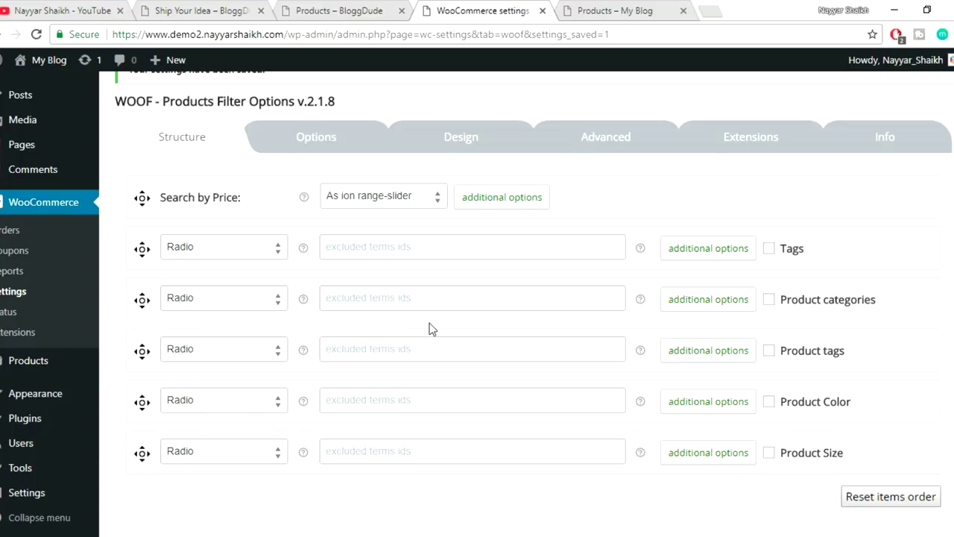
{"action": "scroll", "coordinate": [433, 329], "scroll_direction": "down", "scroll_amount": 3}
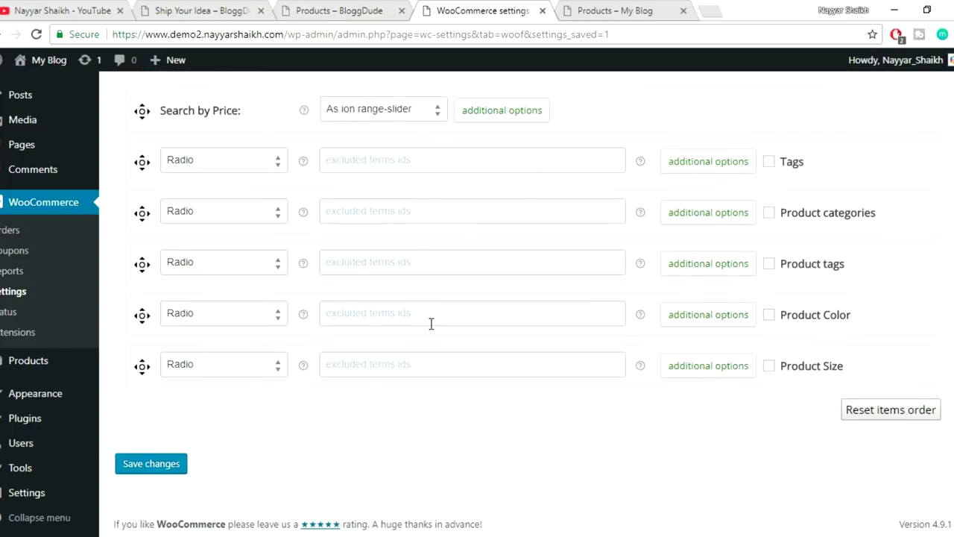
{"action": "left_click", "coordinate": [174, 463]}
Reload the My Blog shop page to check the price slider, and look at Filter by Color on the BloggDude shop
{"action": "left_click", "coordinate": [611, 10]}
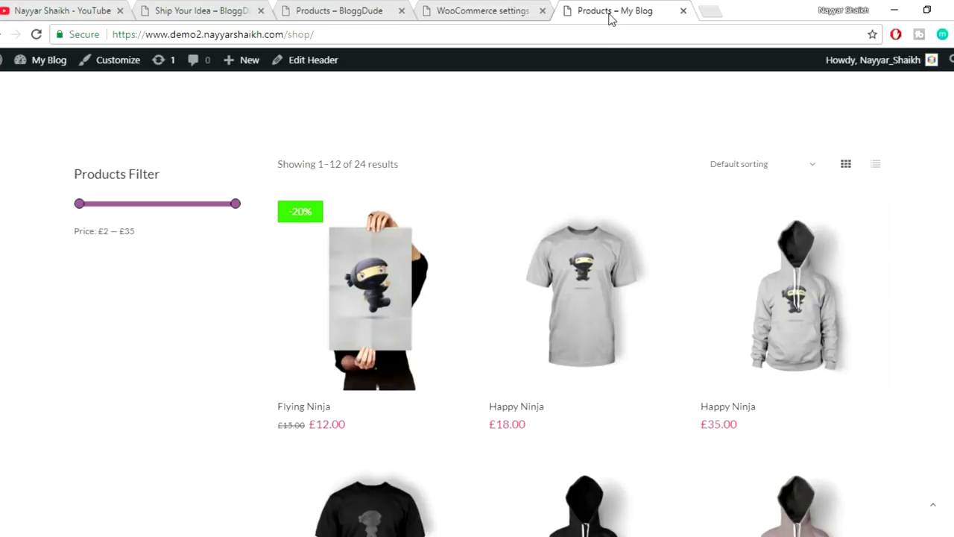
{"action": "left_click", "coordinate": [601, 33]}
{"action": "key", "text": "Return"}
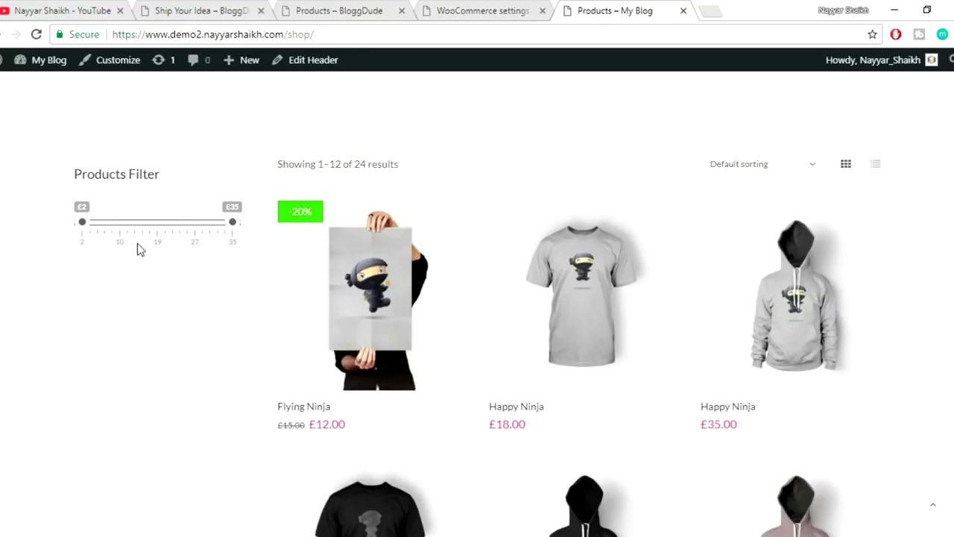
{"action": "left_click", "coordinate": [334, 9]}
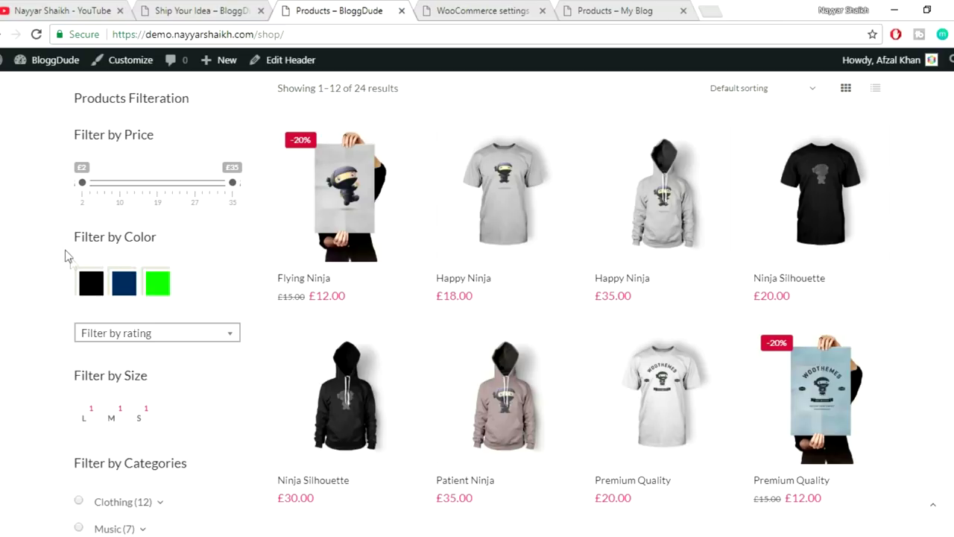
{"action": "left_click_drag", "start_coordinate": [69, 244], "coordinate": [164, 248]}
{"action": "left_click", "coordinate": [191, 249]}
Examine the display types offered for the Product Color filter in the WOOF structure settings
{"action": "left_click", "coordinate": [509, 6]}
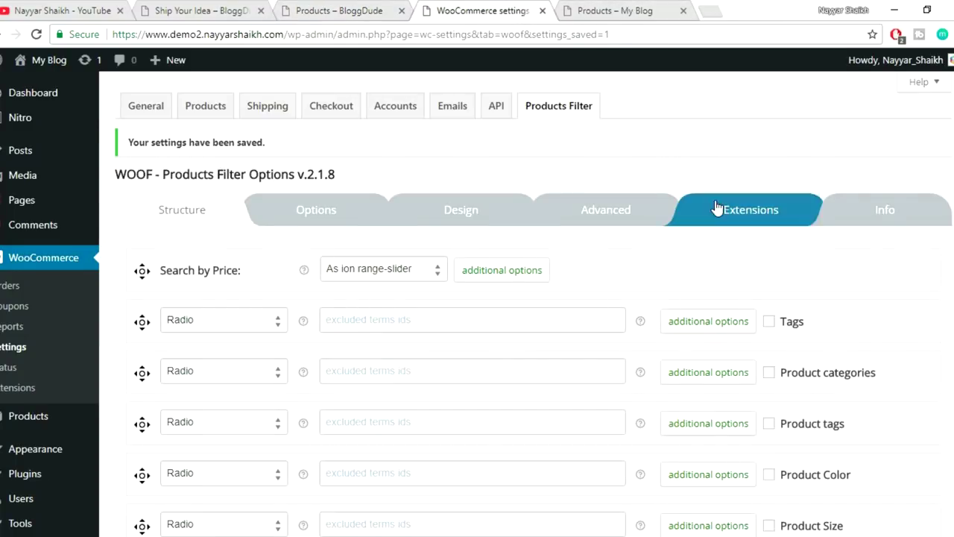
{"action": "scroll", "coordinate": [716, 207], "scroll_direction": "down", "scroll_amount": 1}
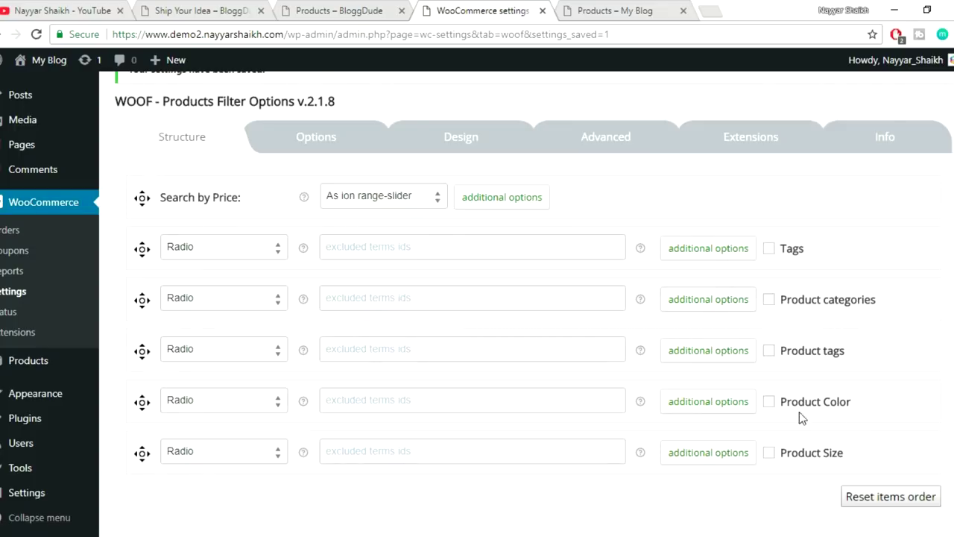
{"action": "left_click_drag", "start_coordinate": [882, 404], "coordinate": [219, 398]}
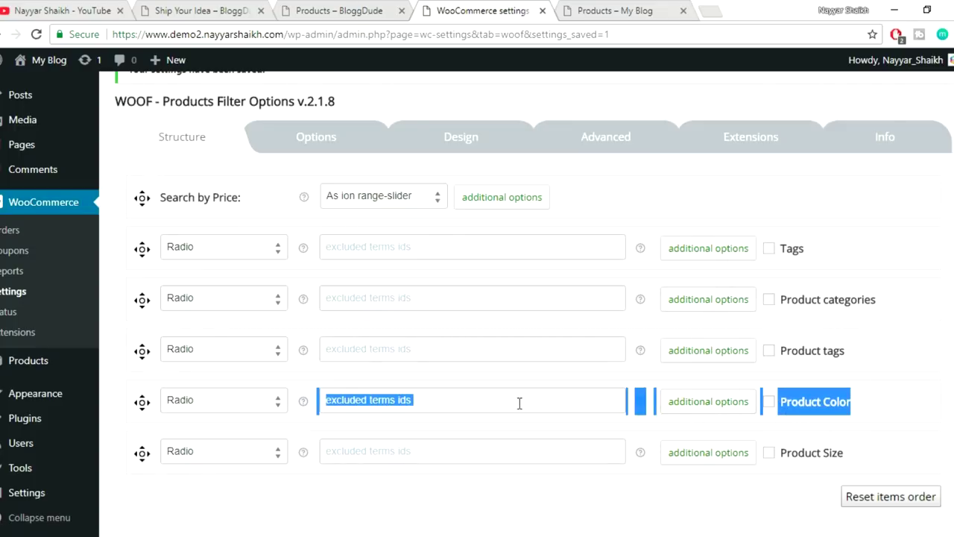
{"action": "left_click", "coordinate": [714, 416]}
{"action": "left_click_drag", "start_coordinate": [854, 406], "coordinate": [823, 403]}
{"action": "left_click", "coordinate": [802, 407]}
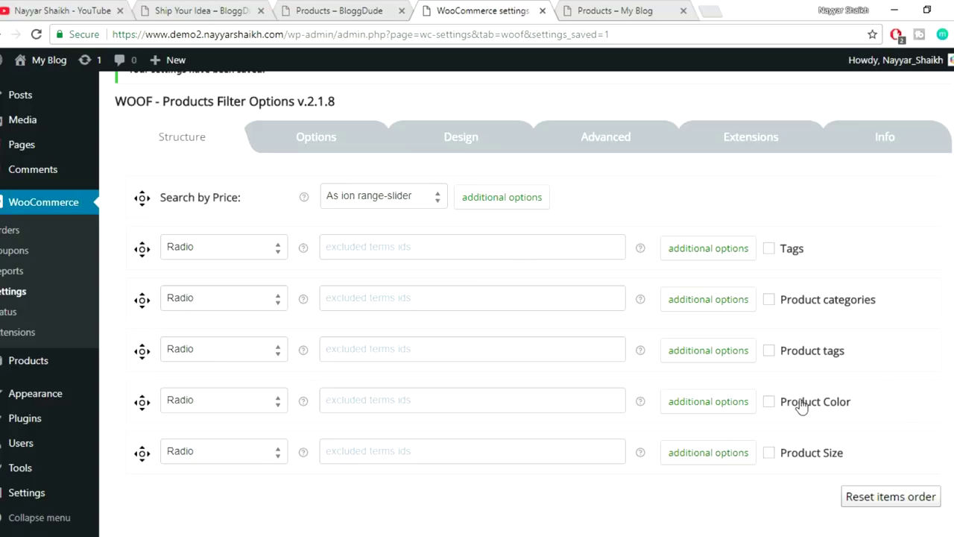
{"action": "left_click", "coordinate": [240, 397]}
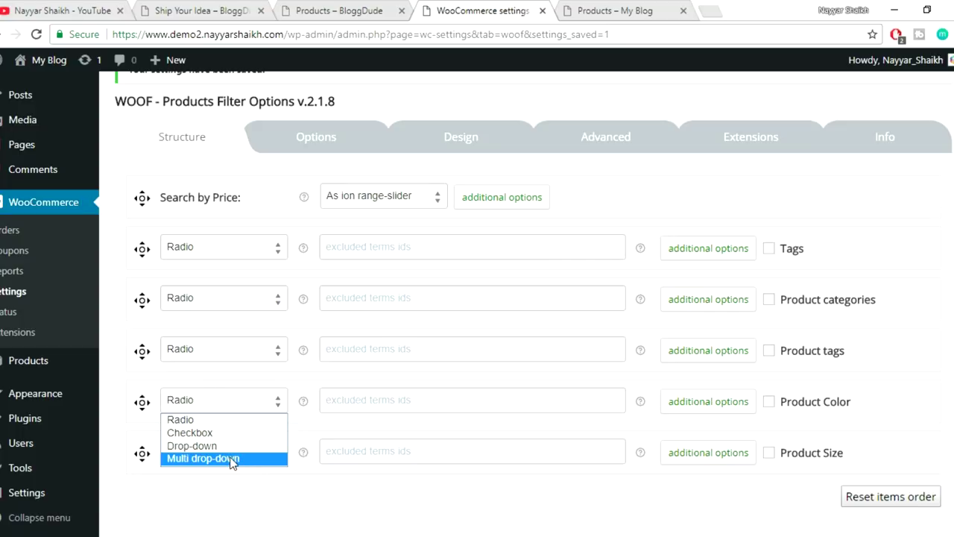
{"action": "left_click", "coordinate": [208, 396]}
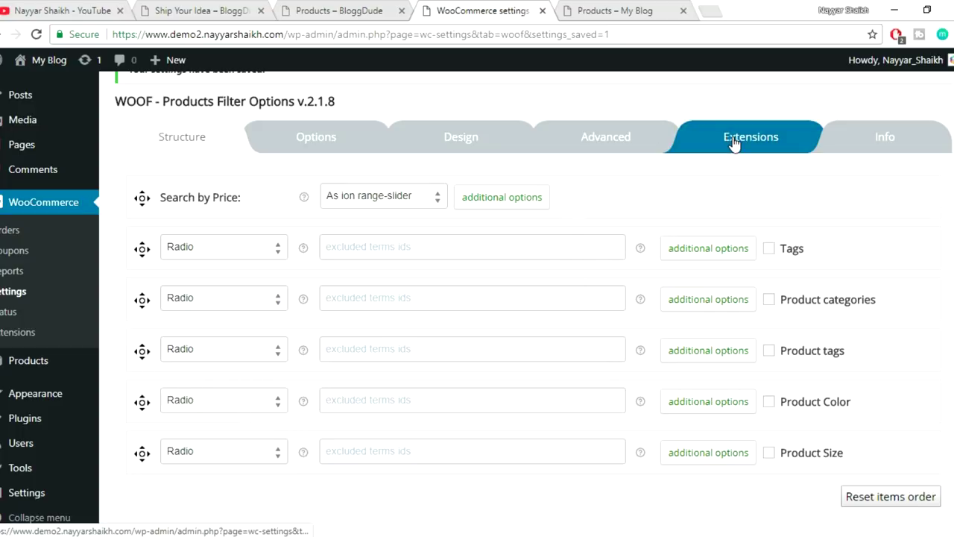
{"action": "left_click", "coordinate": [266, 403]}
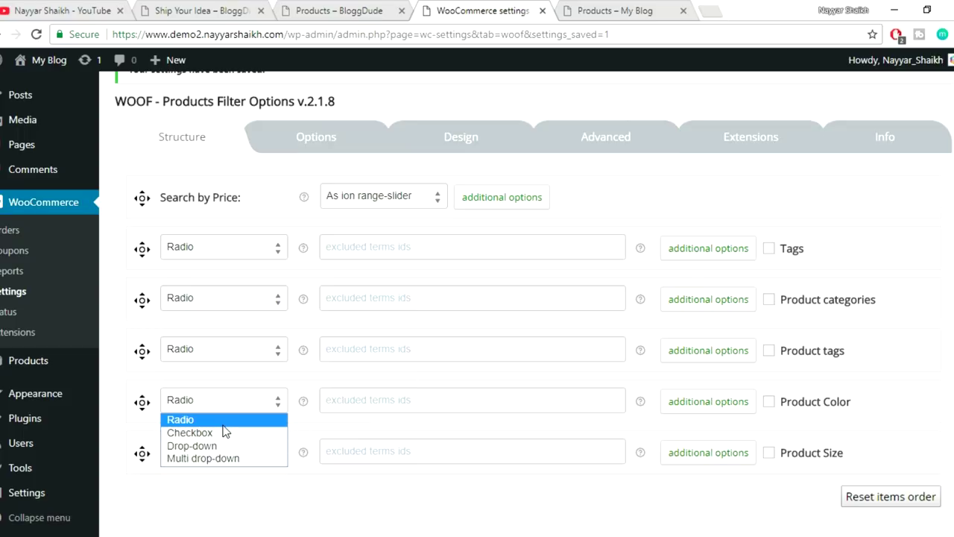
{"action": "left_click", "coordinate": [859, 209]}
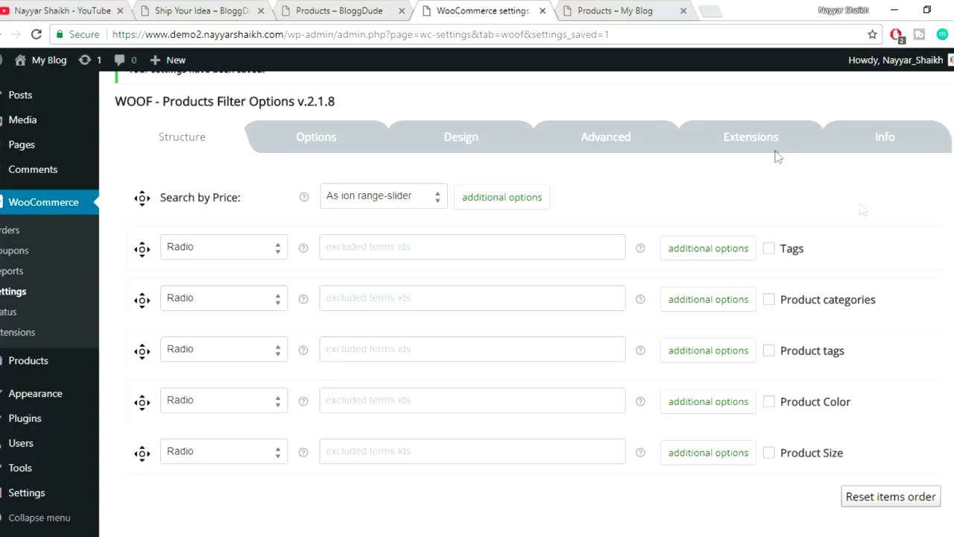
Enable the WOOF extensions Color, Hierarchy drop-down, Radio or checkbox in drop-down, and Slider
{"action": "left_click", "coordinate": [754, 140]}
{"action": "scroll", "coordinate": [919, 352], "scroll_direction": "down", "scroll_amount": 6}
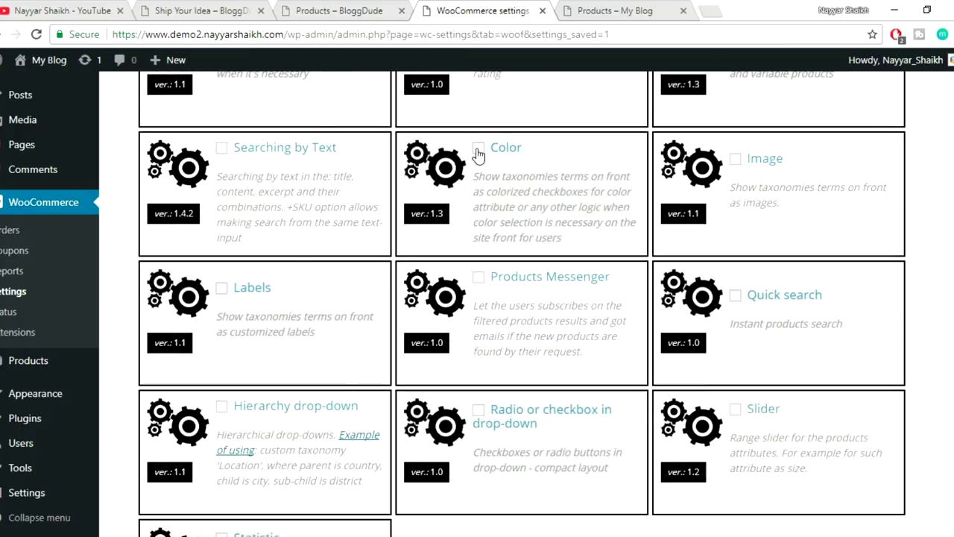
{"action": "scroll", "coordinate": [492, 299], "scroll_direction": "down", "scroll_amount": 3}
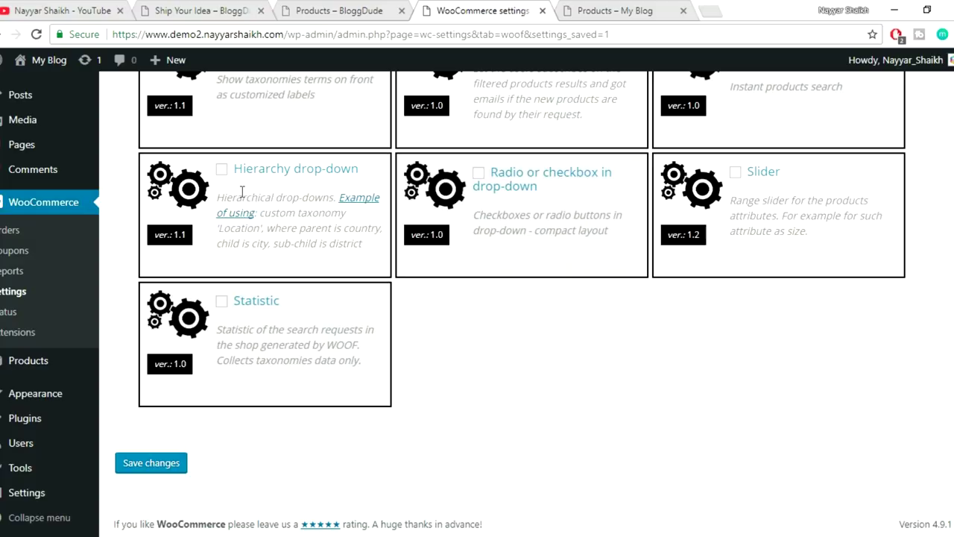
{"action": "left_click", "coordinate": [221, 169]}
{"action": "left_click", "coordinate": [477, 173]}
{"action": "left_click", "coordinate": [735, 173]}
Enable the Quick search, Products Messenger, Labels, Searching by Text and Image extensions
{"action": "scroll", "coordinate": [726, 309], "scroll_direction": "up", "scroll_amount": 3}
{"action": "left_click", "coordinate": [736, 278]}
{"action": "left_click", "coordinate": [479, 259]}
{"action": "left_click", "coordinate": [222, 273]}
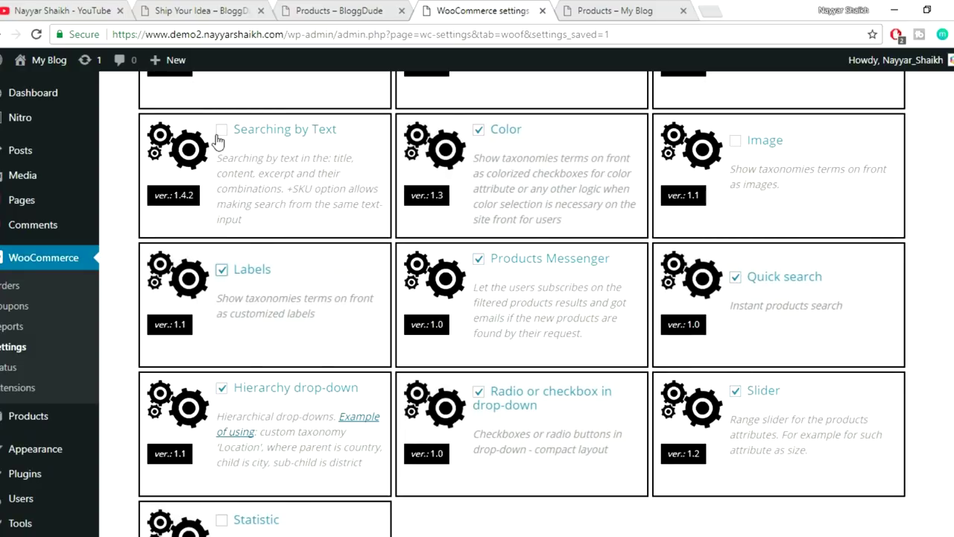
{"action": "left_click", "coordinate": [736, 141]}
Enable the Searching by SKU, By rating and On sales checkbox extensions
{"action": "scroll", "coordinate": [745, 235], "scroll_direction": "up", "scroll_amount": 3}
{"action": "left_click", "coordinate": [736, 231]}
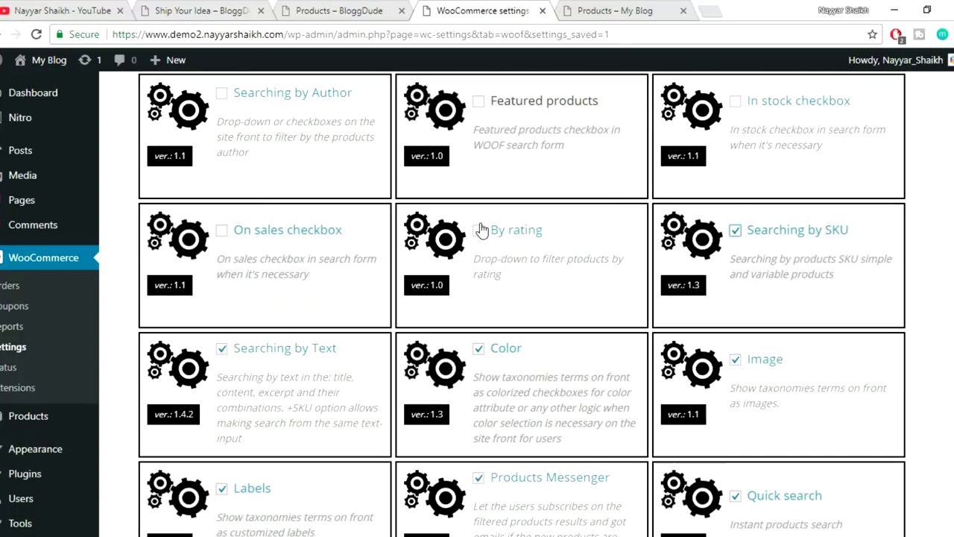
{"action": "left_click", "coordinate": [479, 232]}
{"action": "left_click", "coordinate": [221, 233]}
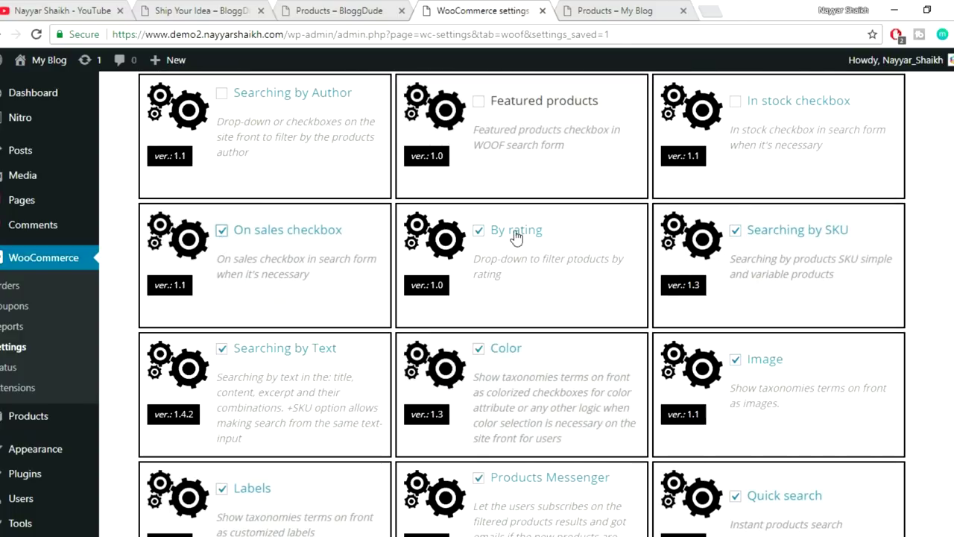
Enable the Searching by Author, Featured products and In stock checkbox extensions, and save the changes
{"action": "scroll", "coordinate": [539, 261], "scroll_direction": "up", "scroll_amount": 1}
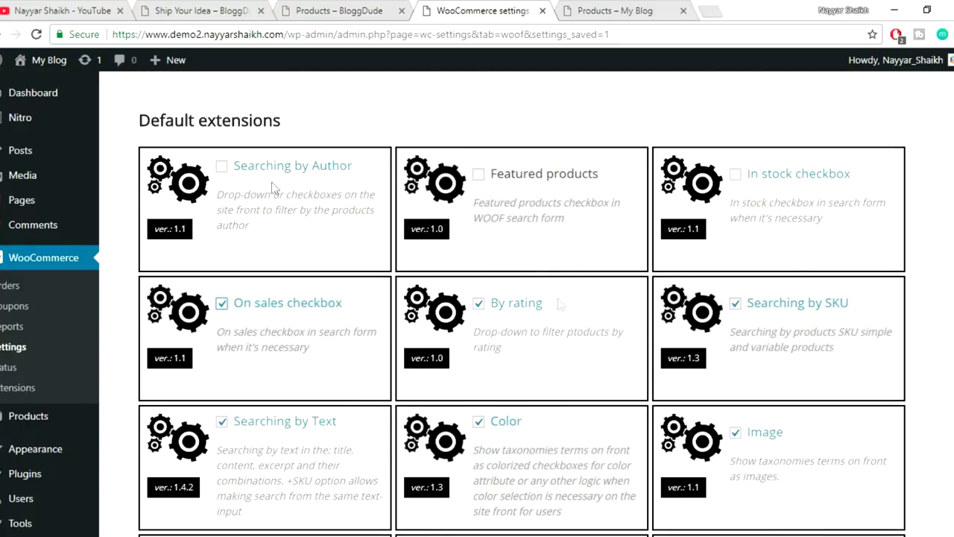
{"action": "left_click", "coordinate": [226, 170]}
{"action": "left_click", "coordinate": [478, 175]}
{"action": "left_click", "coordinate": [735, 173]}
{"action": "scroll", "coordinate": [951, 262], "scroll_direction": "down", "scroll_amount": 7}
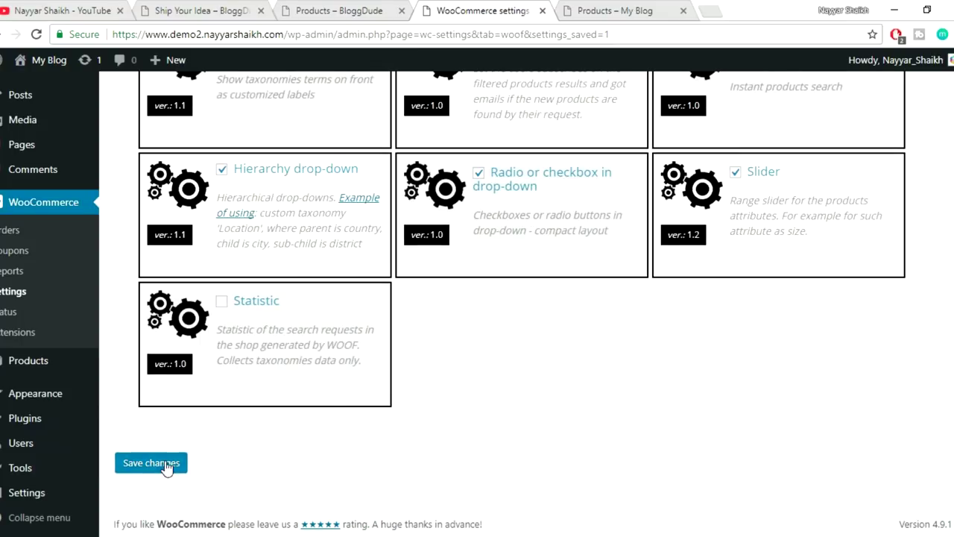
{"action": "left_click", "coordinate": [152, 463]}
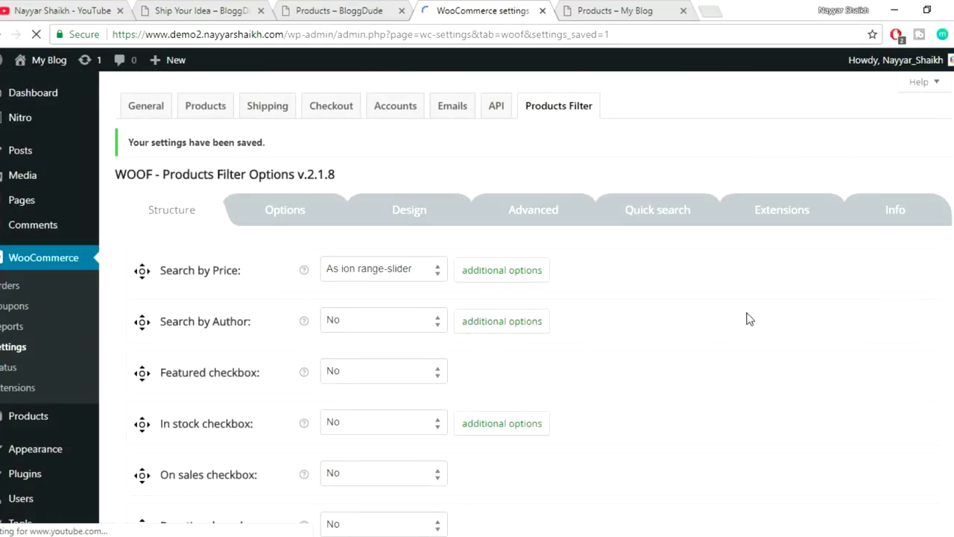
Move the Product Color filter directly below Search by Price and set its display type to Color
{"action": "scroll", "coordinate": [418, 246], "scroll_direction": "down", "scroll_amount": 1}
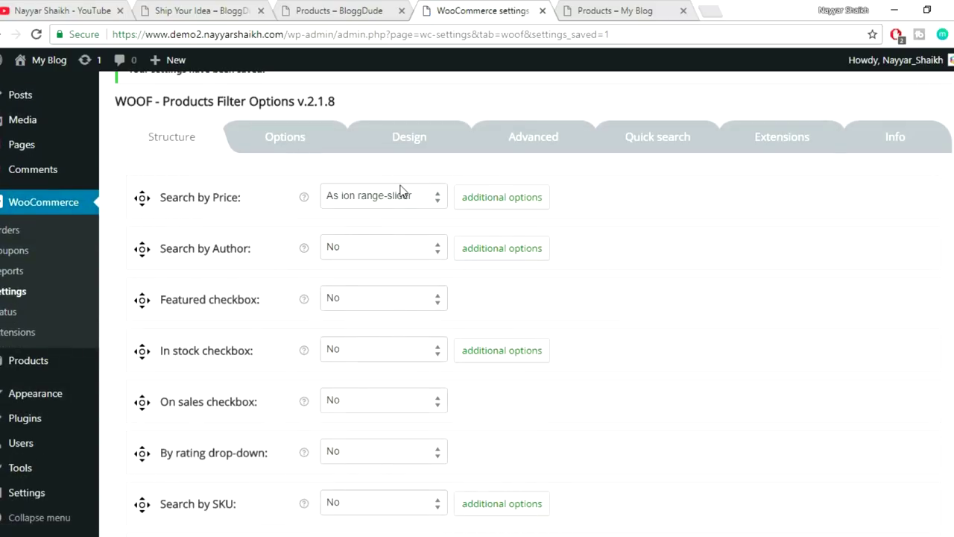
{"action": "scroll", "coordinate": [408, 311], "scroll_direction": "down", "scroll_amount": 5}
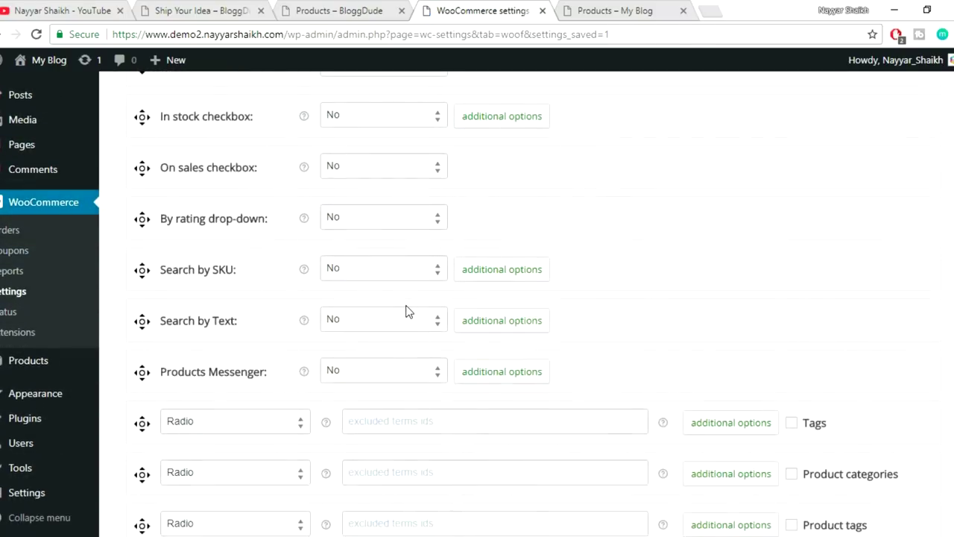
{"action": "scroll", "coordinate": [406, 311], "scroll_direction": "down", "scroll_amount": 1}
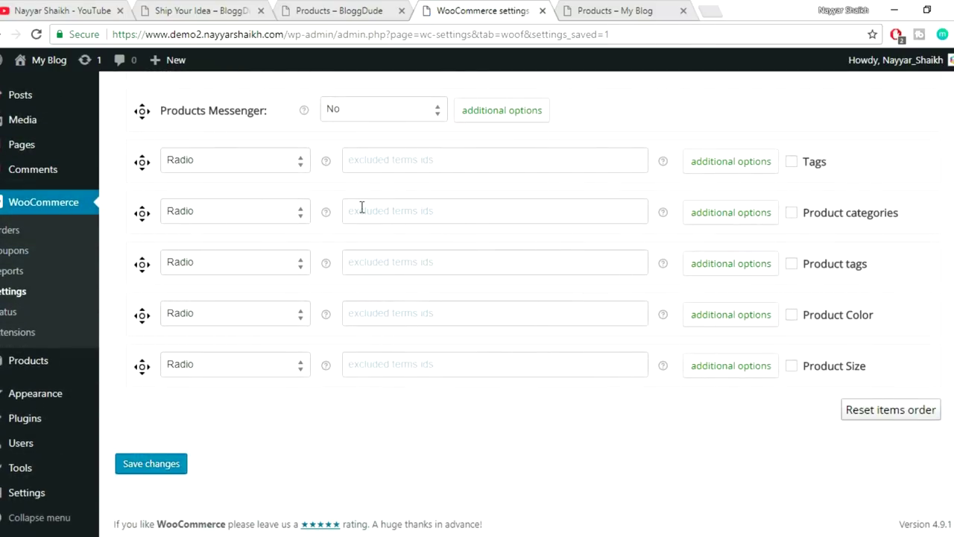
{"action": "scroll", "coordinate": [381, 264], "scroll_direction": "up", "scroll_amount": 3}
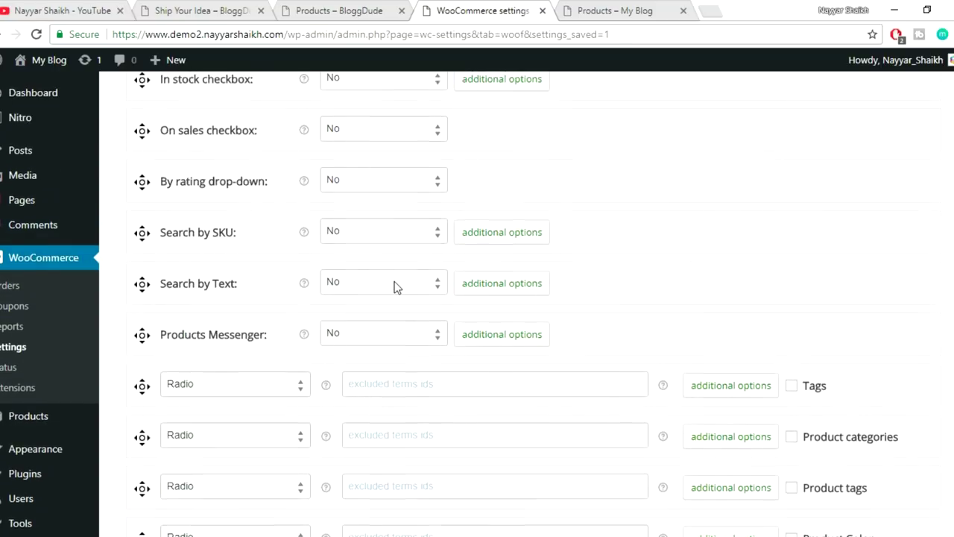
{"action": "scroll", "coordinate": [397, 287], "scroll_direction": "up", "scroll_amount": 3}
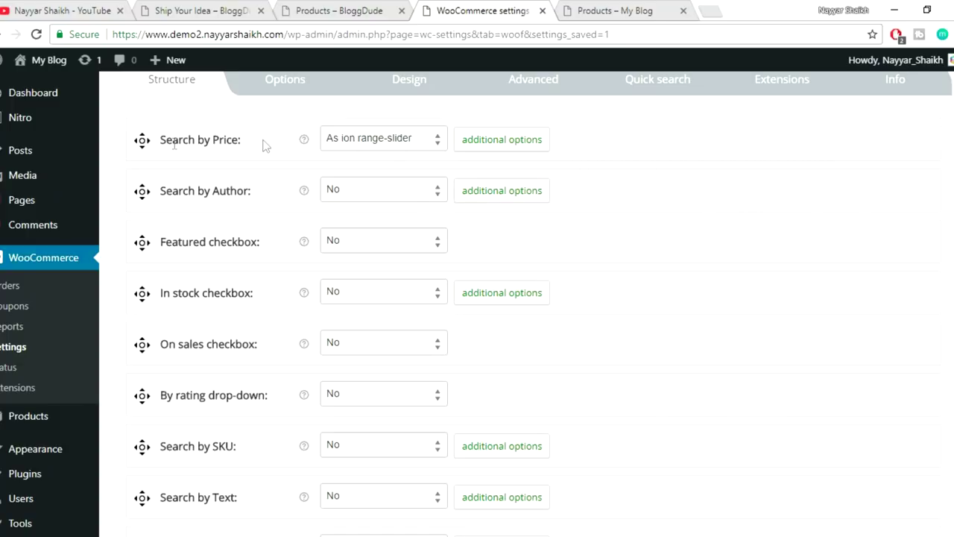
{"action": "scroll", "coordinate": [721, 259], "scroll_direction": "down", "scroll_amount": 5}
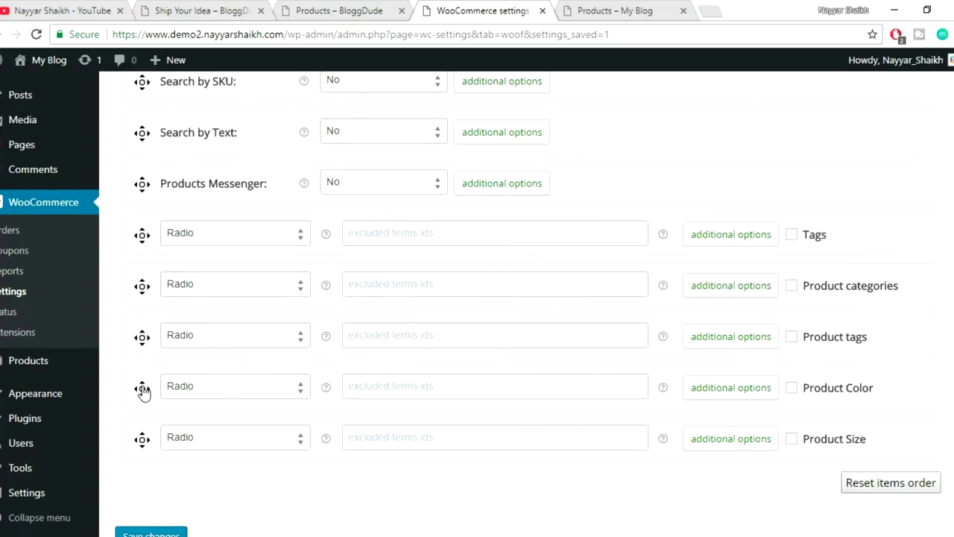
{"action": "left_click_drag", "start_coordinate": [142, 388], "coordinate": [310, 157]}
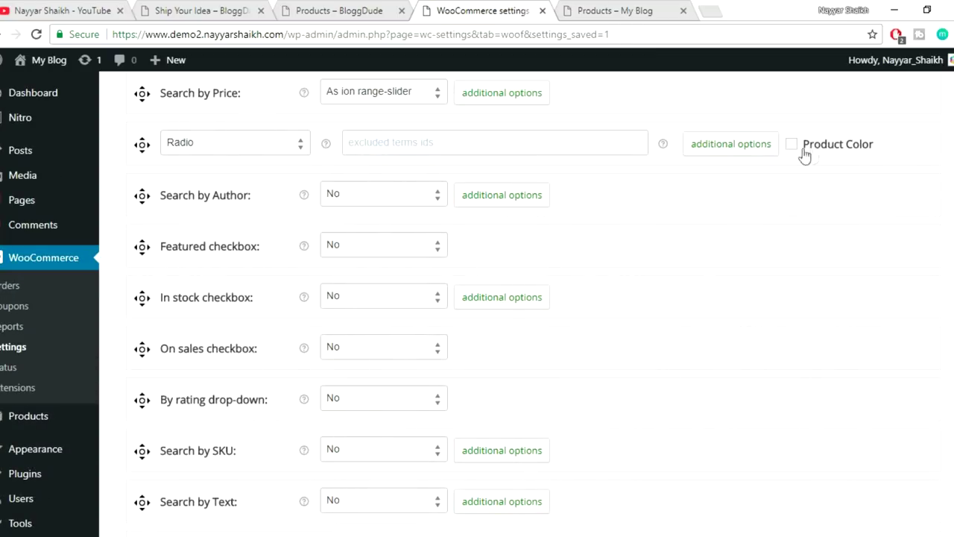
{"action": "left_click", "coordinate": [236, 144]}
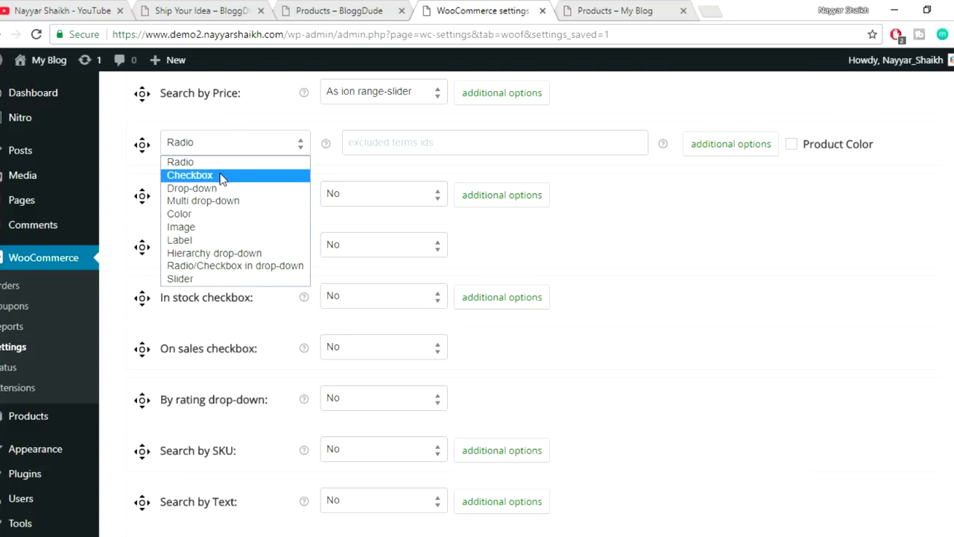
{"action": "left_click", "coordinate": [213, 216]}
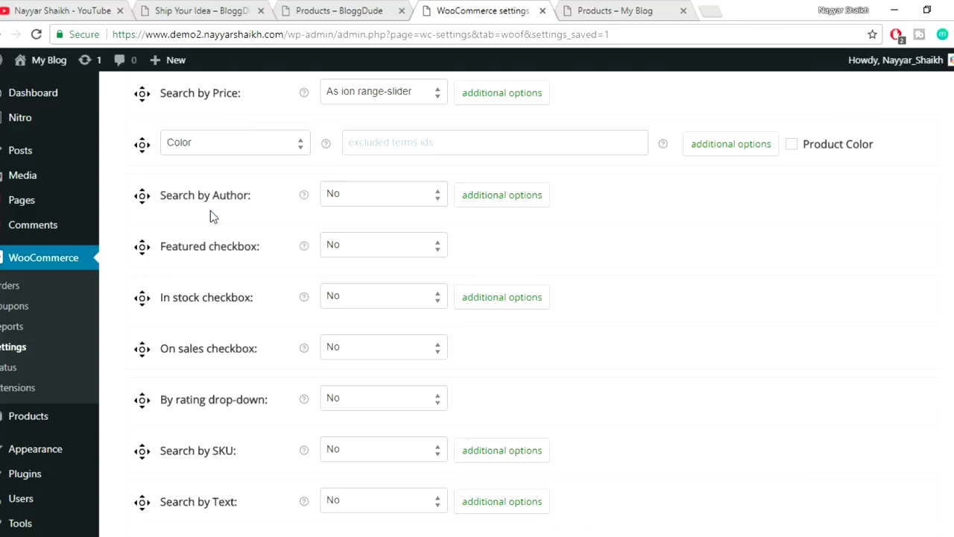
Open the additional options of the Product Color filter and copy the "Filter by Color" heading from the BloggDude demo shop
{"action": "left_click", "coordinate": [722, 151]}
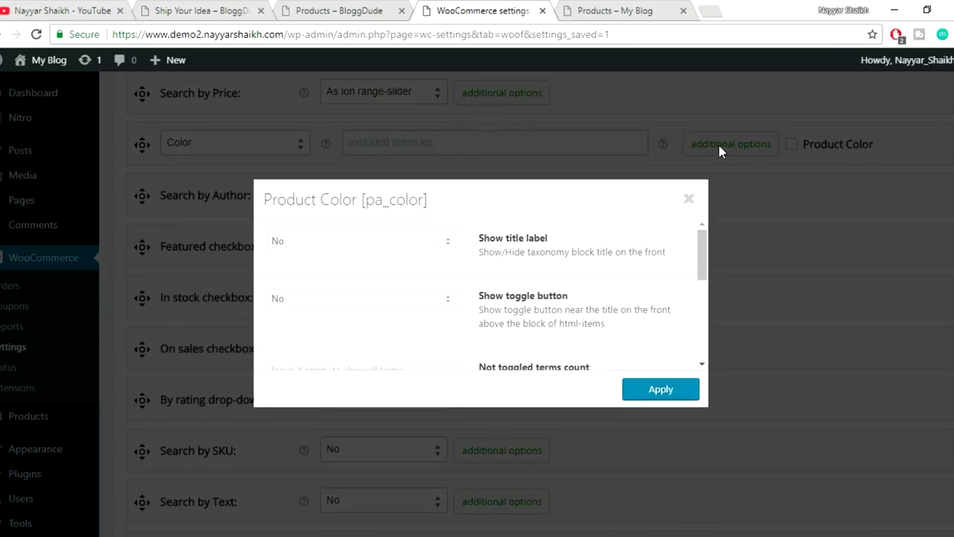
{"action": "left_click_drag", "start_coordinate": [560, 239], "coordinate": [480, 238]}
{"action": "left_click", "coordinate": [520, 251]}
{"action": "left_click", "coordinate": [333, 13]}
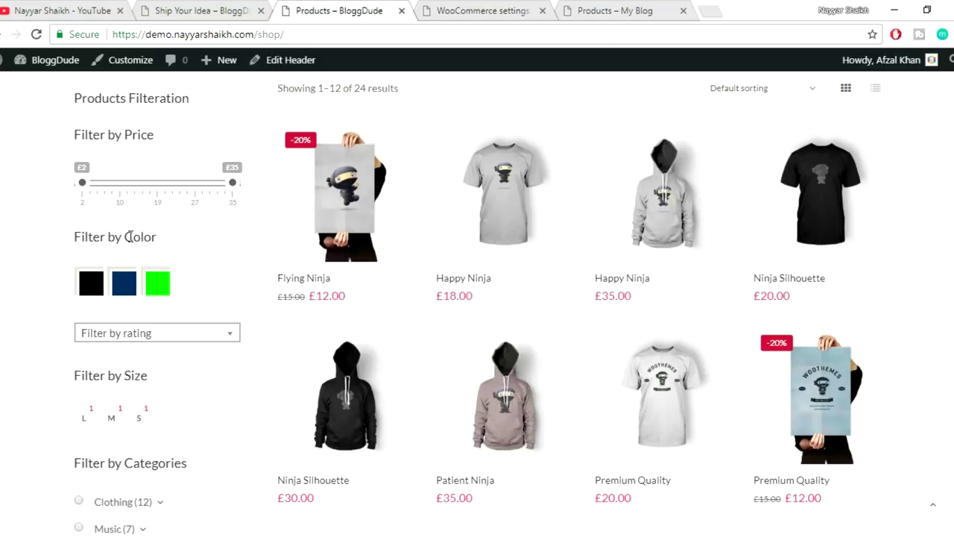
{"action": "triple_click", "coordinate": [129, 237]}
{"action": "right_click", "coordinate": [122, 226]}
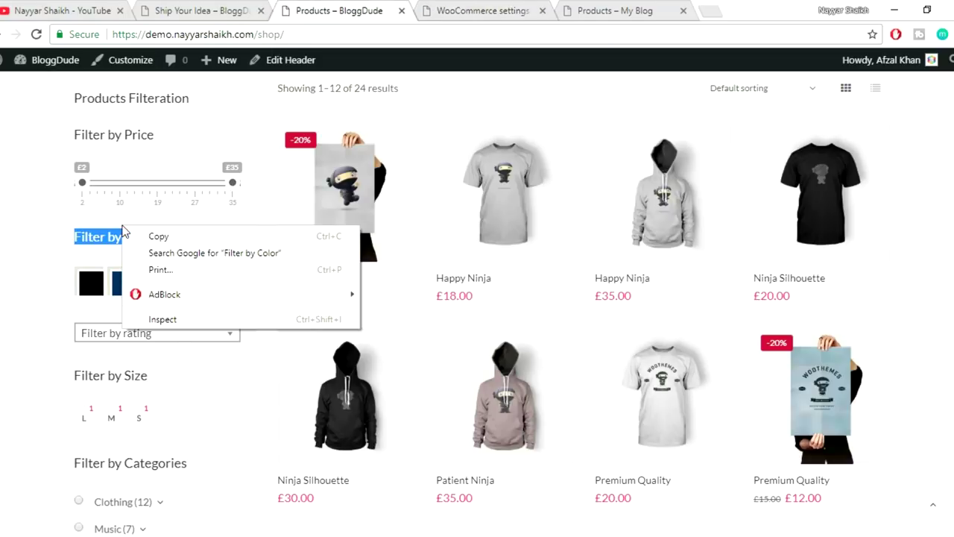
{"action": "left_click", "coordinate": [158, 235]}
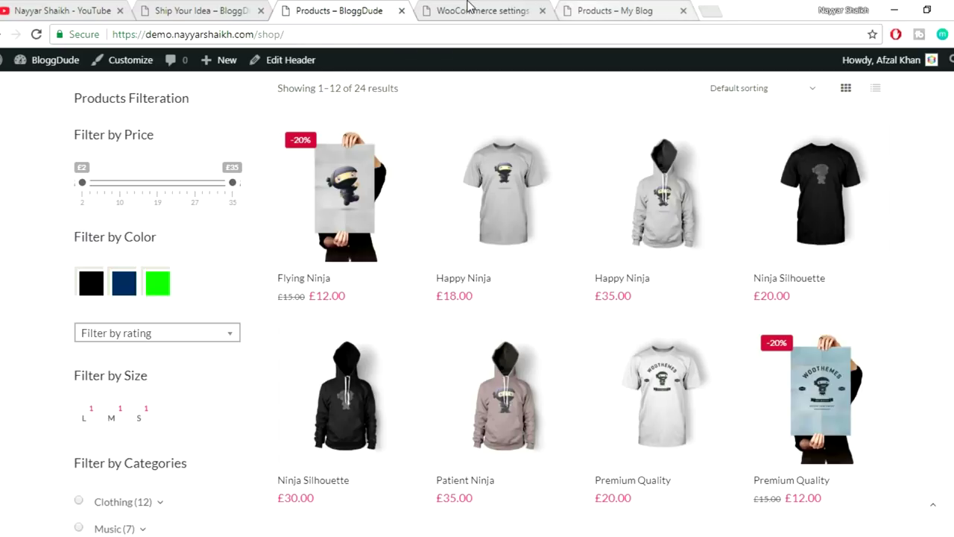
Return to the WooCommerce settings and set Show title label to Yes for Product Color
{"action": "left_click", "coordinate": [492, 11]}
{"action": "left_click", "coordinate": [351, 243]}
{"action": "left_click", "coordinate": [334, 271]}
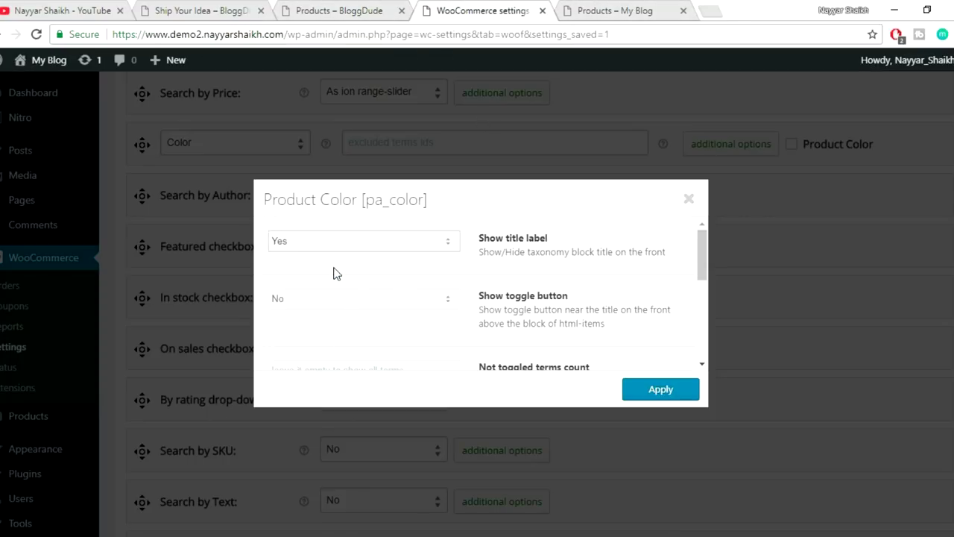
Paste "Filter by Color" as the Taxonomy custom label of the Product Color filter
{"action": "scroll", "coordinate": [577, 291], "scroll_direction": "down", "scroll_amount": 1}
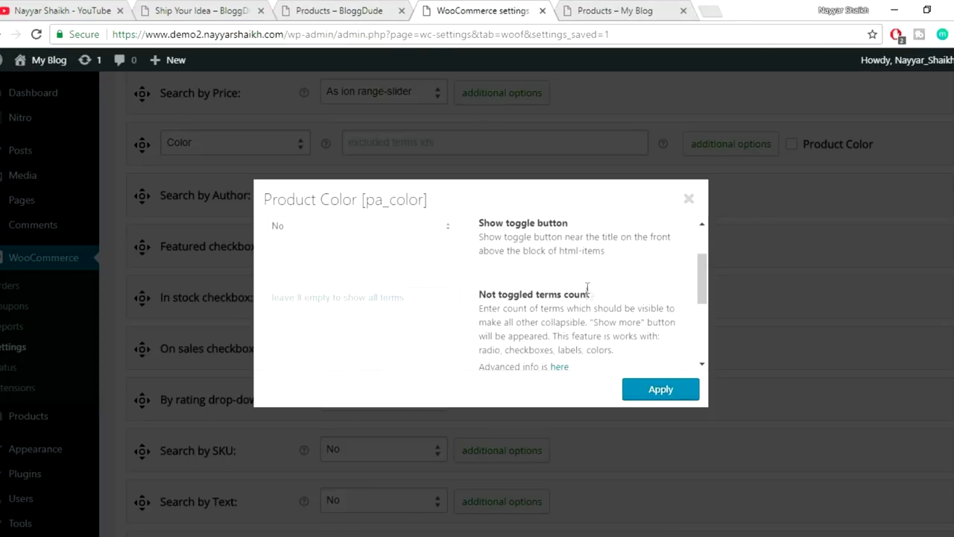
{"action": "scroll", "coordinate": [505, 299], "scroll_direction": "down", "scroll_amount": 1}
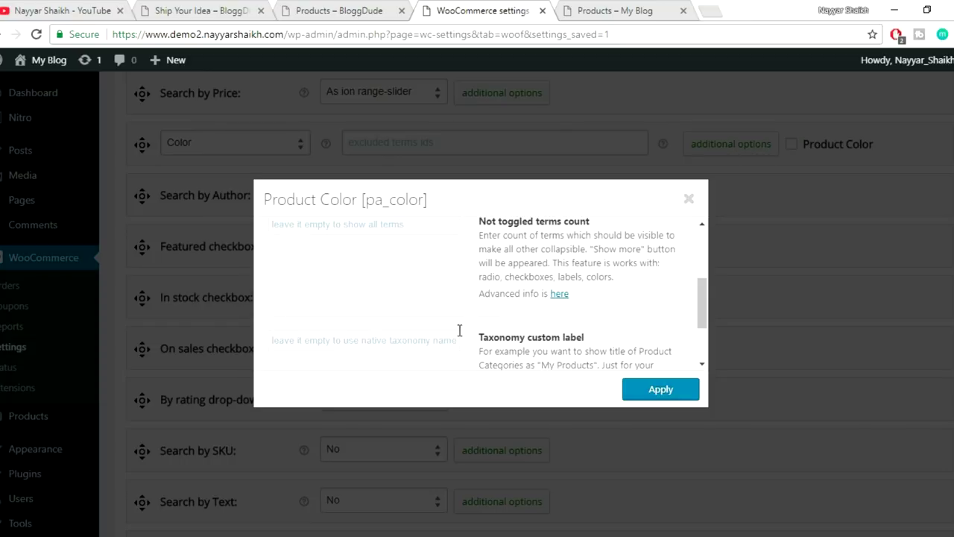
{"action": "scroll", "coordinate": [460, 331], "scroll_direction": "down", "scroll_amount": 1}
{"action": "left_click", "coordinate": [358, 269]}
{"action": "right_click", "coordinate": [355, 271]}
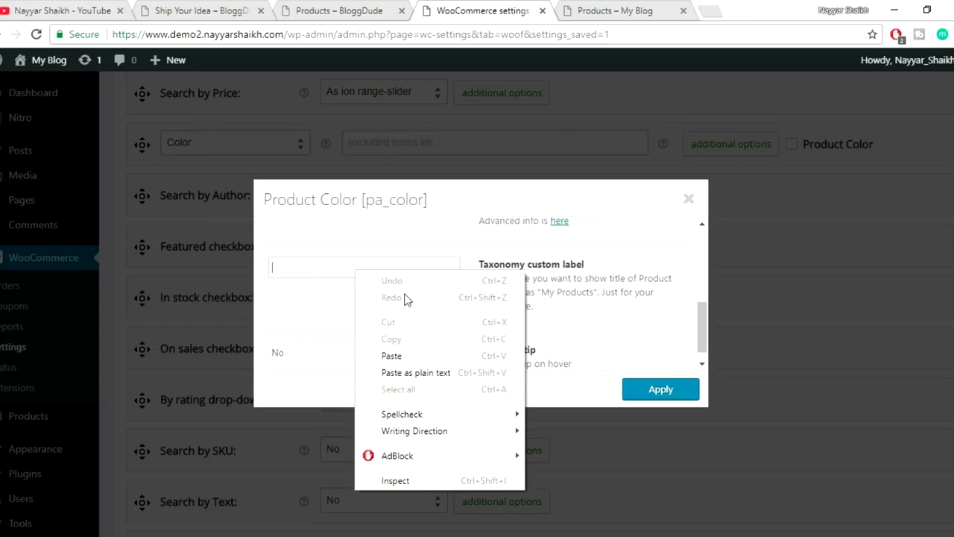
{"action": "left_click", "coordinate": [428, 356]}
Set Show tooltip to Yes for Product Color and apply the additional options
{"action": "scroll", "coordinate": [620, 317], "scroll_direction": "down", "scroll_amount": 1}
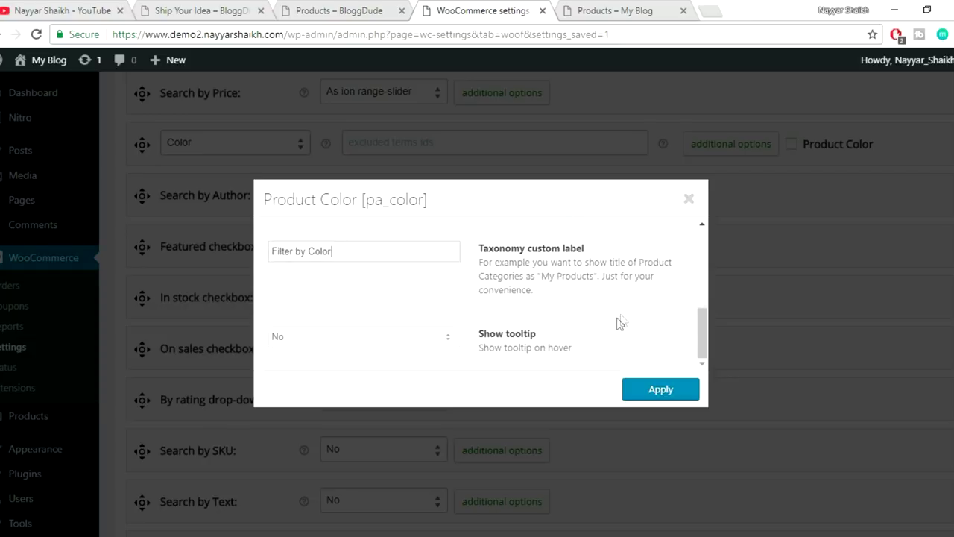
{"action": "left_click", "coordinate": [421, 339]}
{"action": "left_click", "coordinate": [380, 356]}
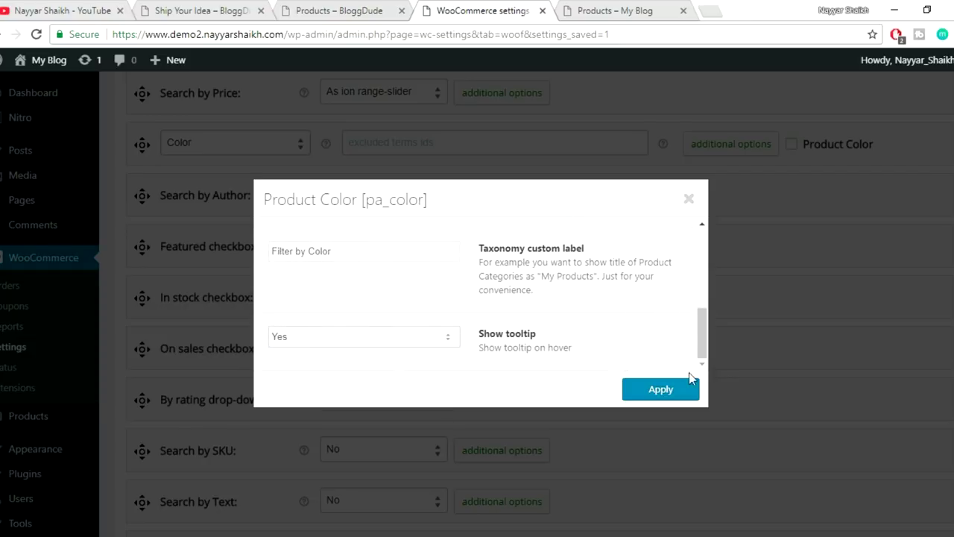
{"action": "left_click", "coordinate": [663, 389]}
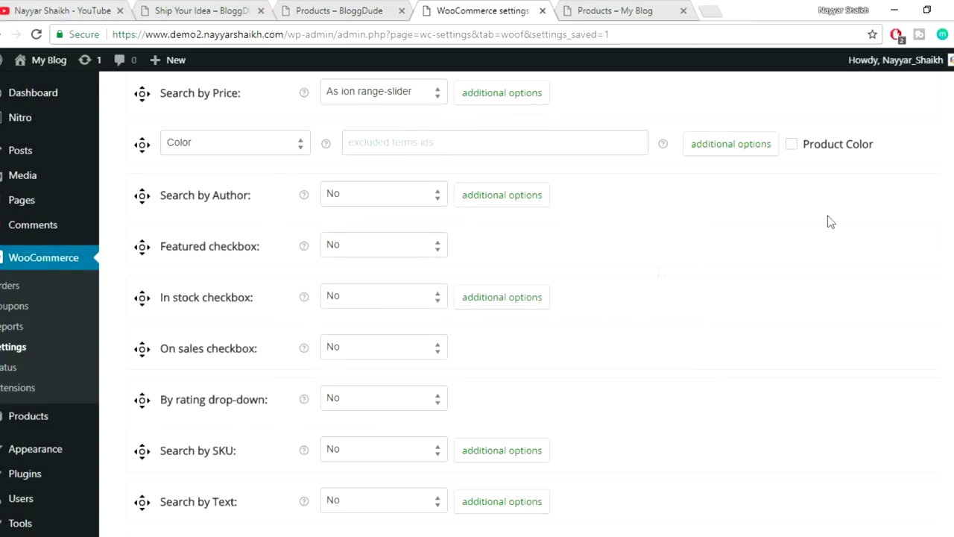
Enable the Product Color filter and save the changes
{"action": "scroll", "coordinate": [834, 231], "scroll_direction": "down", "scroll_amount": 5}
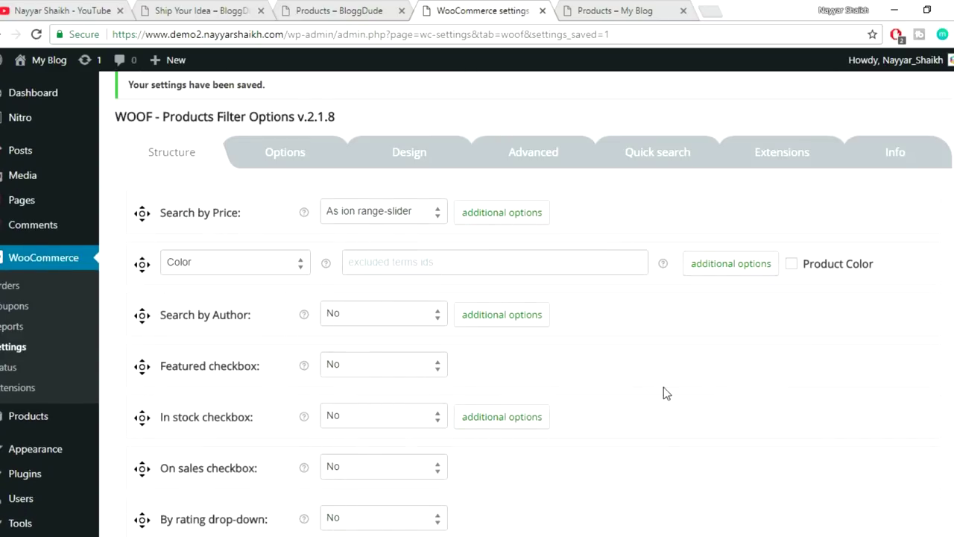
{"action": "scroll", "coordinate": [664, 387], "scroll_direction": "down", "scroll_amount": 5}
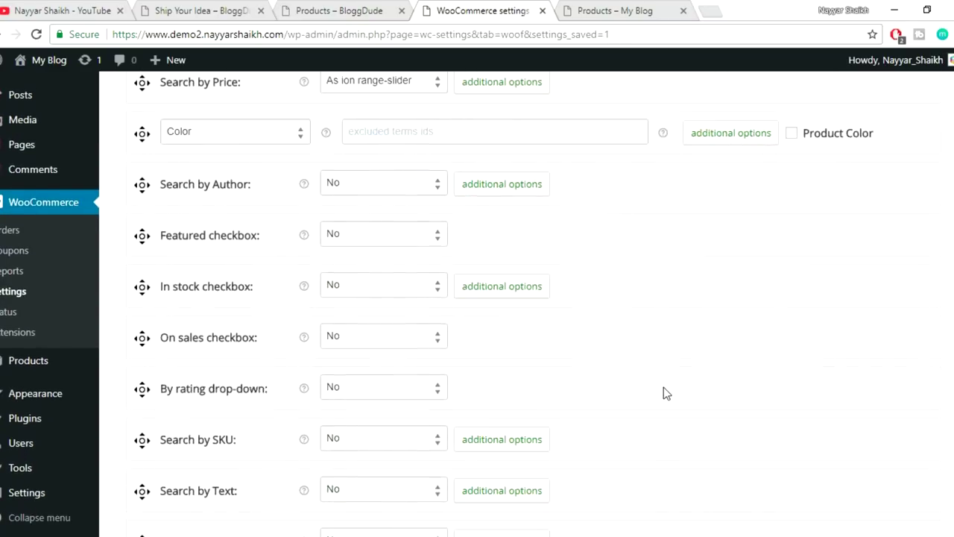
{"action": "scroll", "coordinate": [663, 387], "scroll_direction": "up", "scroll_amount": 6}
{"action": "scroll", "coordinate": [678, 388], "scroll_direction": "up", "scroll_amount": 1}
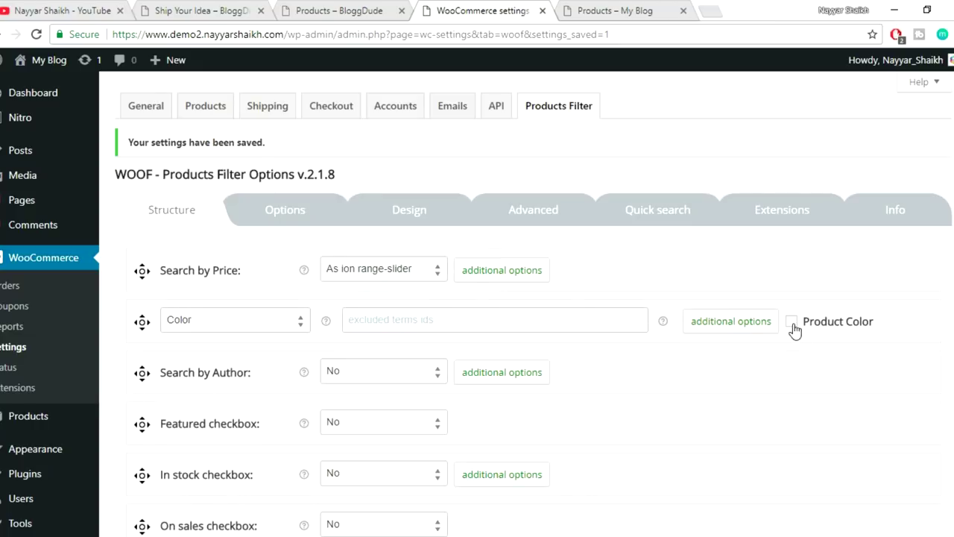
{"action": "left_click", "coordinate": [793, 324]}
{"action": "scroll", "coordinate": [839, 377], "scroll_direction": "down", "scroll_amount": 7}
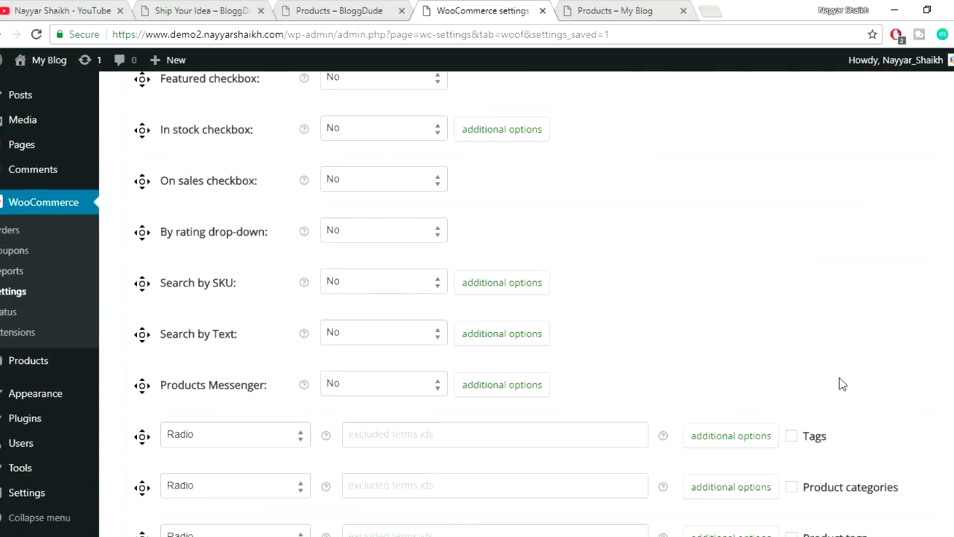
{"action": "left_click", "coordinate": [158, 467]}
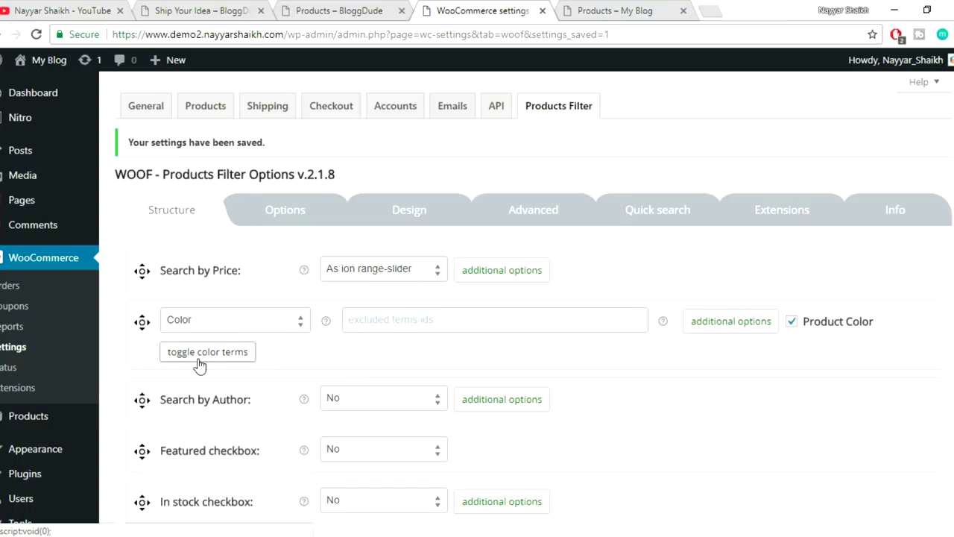
Expand the Product Color terms and check the black term's swatch color, leaving it at #000000
{"action": "left_click", "coordinate": [224, 360]}
{"action": "scroll", "coordinate": [549, 350], "scroll_direction": "down", "scroll_amount": 1}
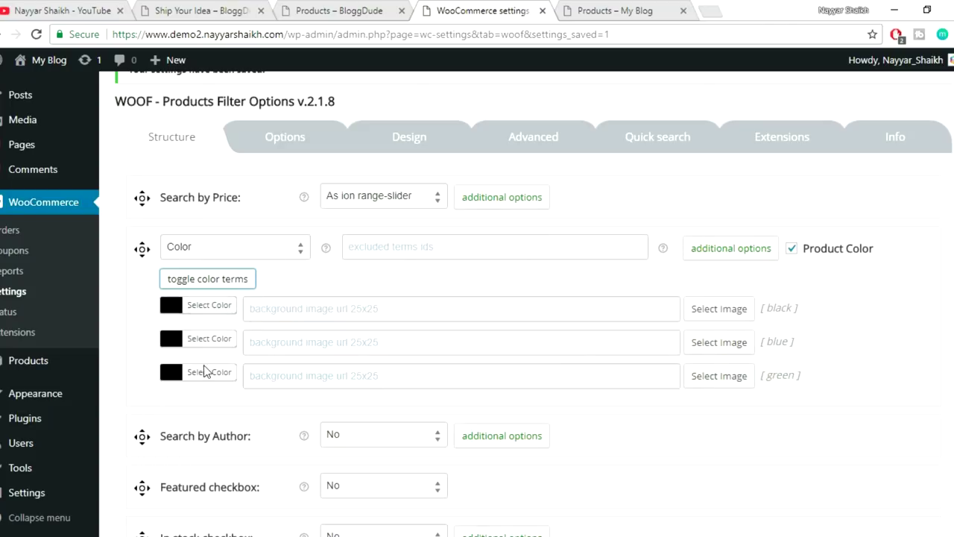
{"action": "double_click", "coordinate": [781, 307]}
{"action": "left_click", "coordinate": [792, 376]}
{"action": "left_click", "coordinate": [211, 305]}
{"action": "scroll", "coordinate": [358, 277], "scroll_direction": "down", "scroll_amount": 1}
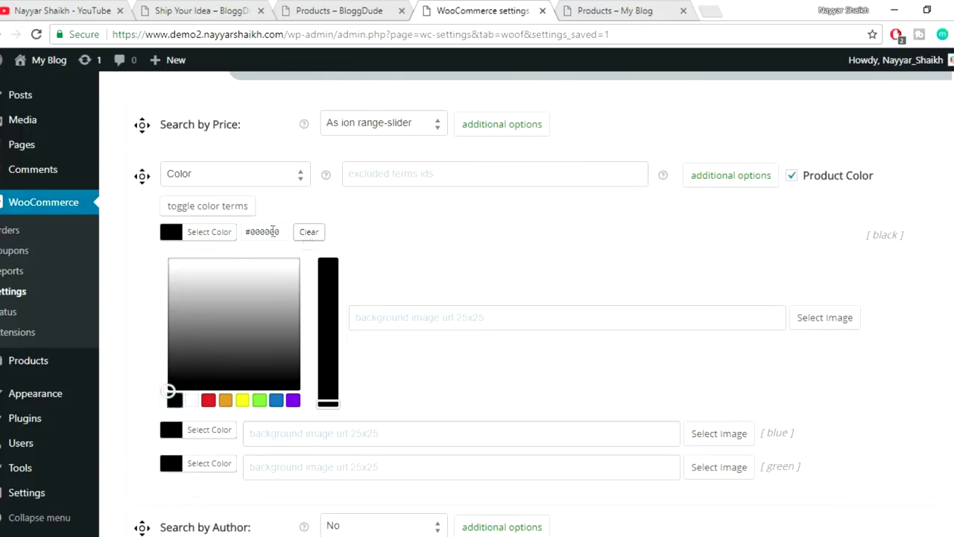
{"action": "left_click", "coordinate": [224, 234]}
Set the blue term's swatch to the preset blue and the green term's swatch to the preset green #81d742
{"action": "left_click", "coordinate": [212, 268]}
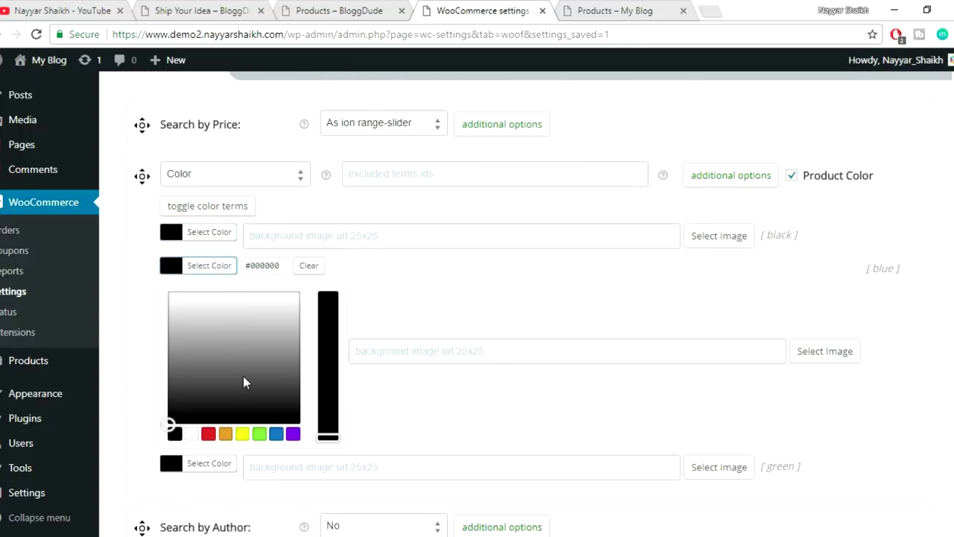
{"action": "left_click", "coordinate": [276, 434]}
{"action": "left_click", "coordinate": [209, 268]}
{"action": "triple_click", "coordinate": [783, 303]}
{"action": "left_click", "coordinate": [778, 304]}
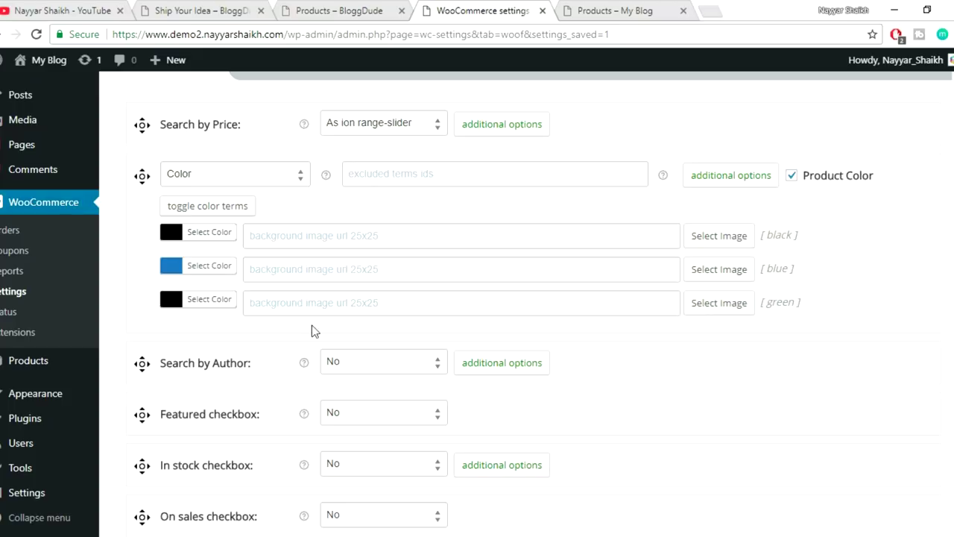
{"action": "left_click", "coordinate": [217, 299]}
{"action": "left_click", "coordinate": [263, 469]}
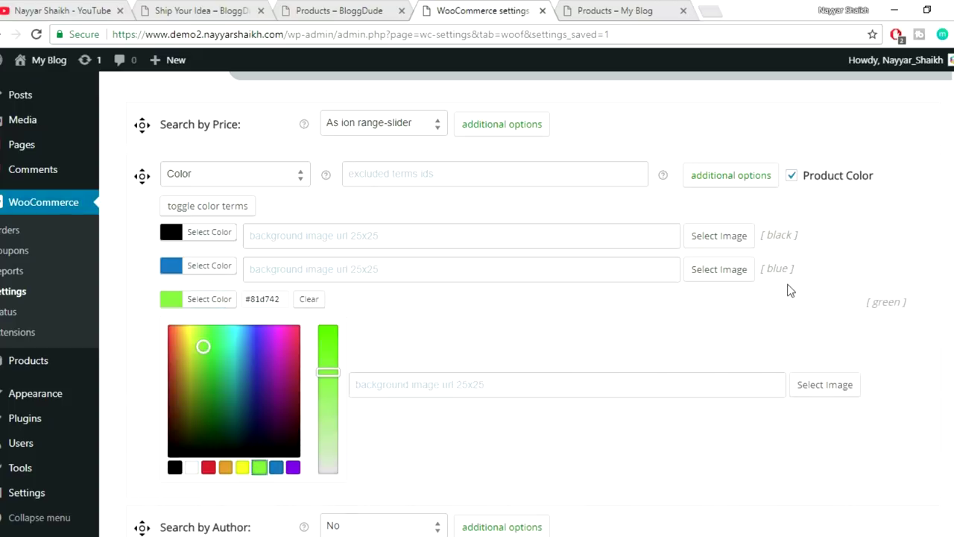
{"action": "left_click", "coordinate": [223, 300]}
Save the filter settings and reload the My Blog shop page to check the color filter
{"action": "scroll", "coordinate": [410, 299], "scroll_direction": "down", "scroll_amount": 10}
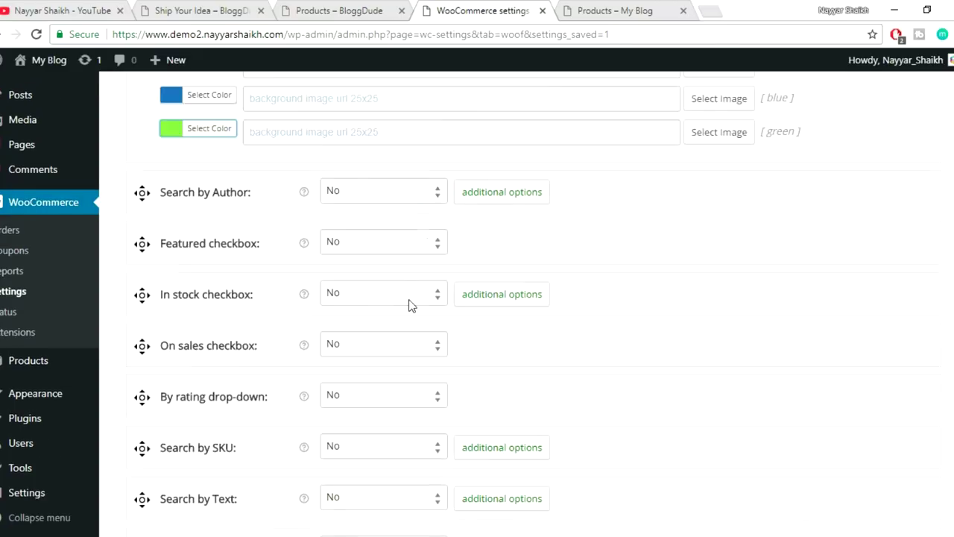
{"action": "left_click", "coordinate": [165, 464]}
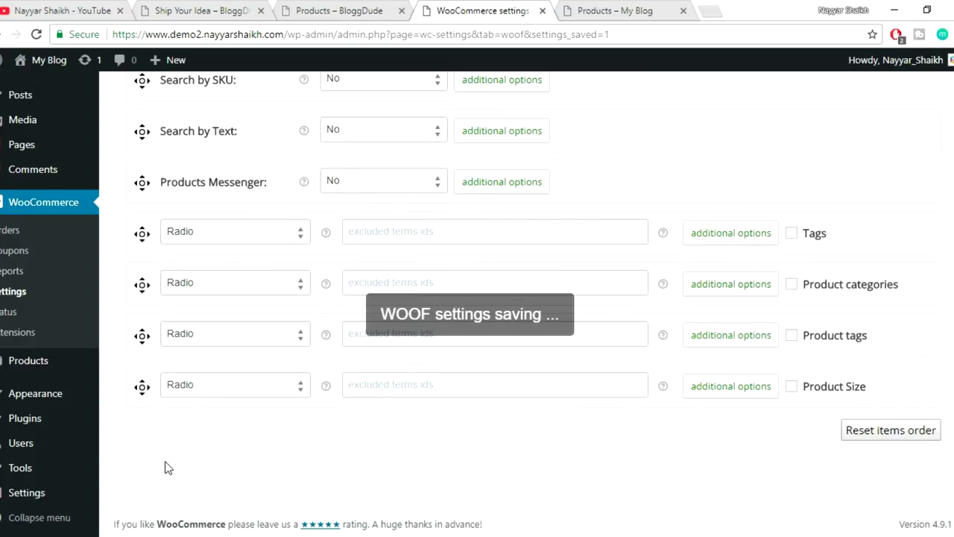
{"action": "left_click", "coordinate": [630, 9]}
{"action": "left_click", "coordinate": [36, 35]}
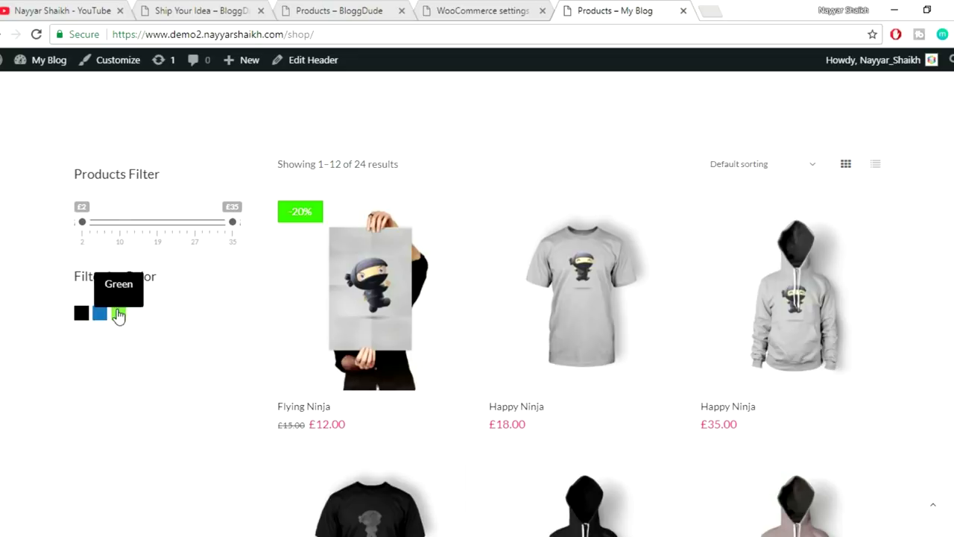
Check the filter order on the BloggDude demo shop and move the By rating drop-down filter directly below Product Color
{"action": "left_click", "coordinate": [307, 9]}
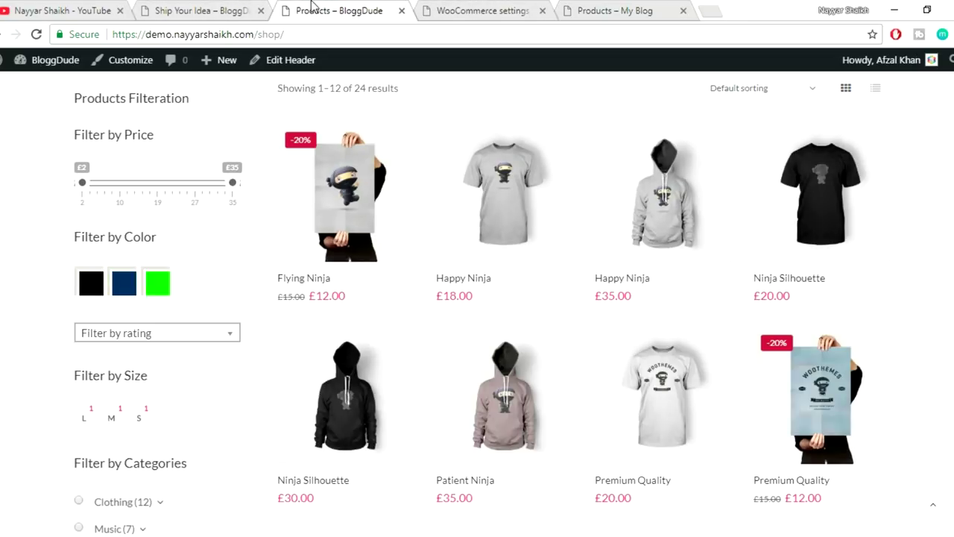
{"action": "scroll", "coordinate": [250, 273], "scroll_direction": "down", "scroll_amount": 2}
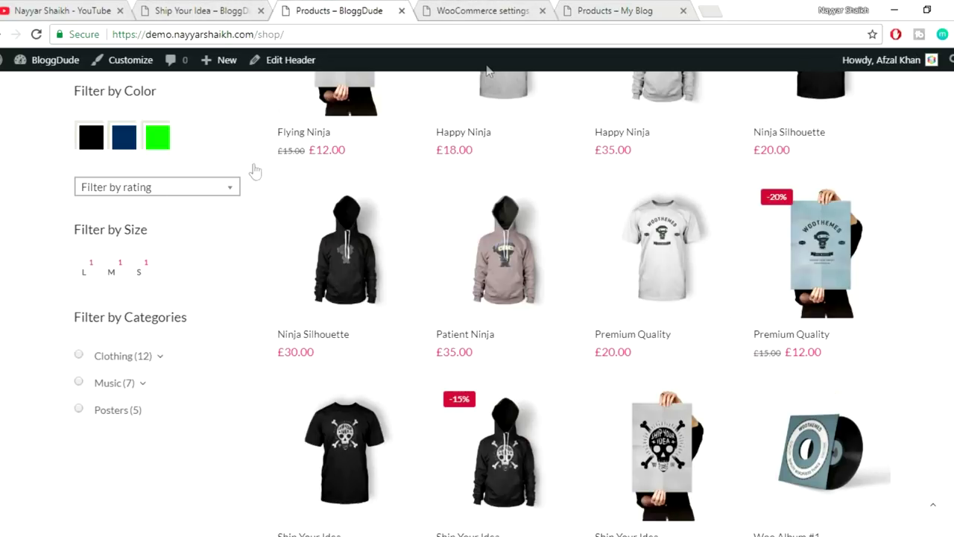
{"action": "left_click", "coordinate": [497, 10]}
{"action": "scroll", "coordinate": [881, 289], "scroll_direction": "down", "scroll_amount": 2}
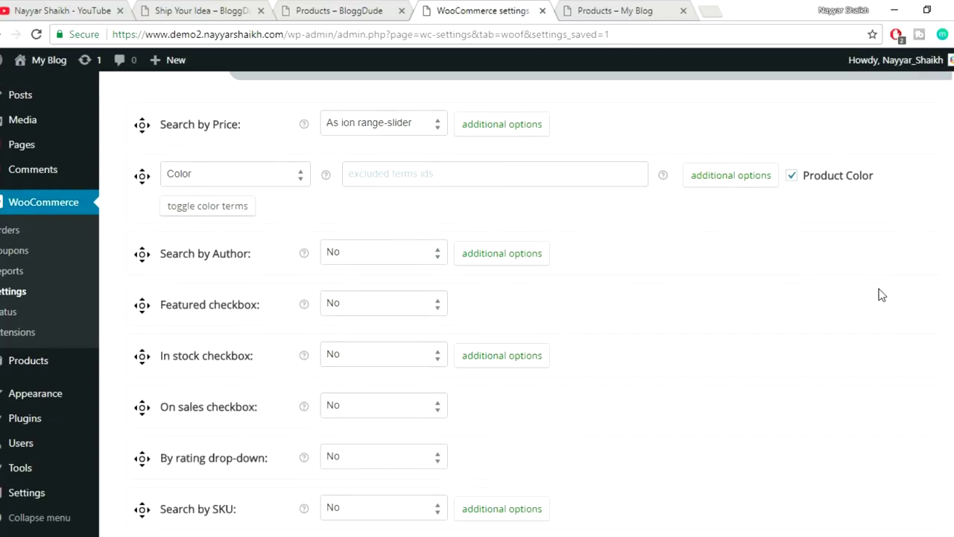
{"action": "scroll", "coordinate": [328, 347], "scroll_direction": "down", "scroll_amount": 1}
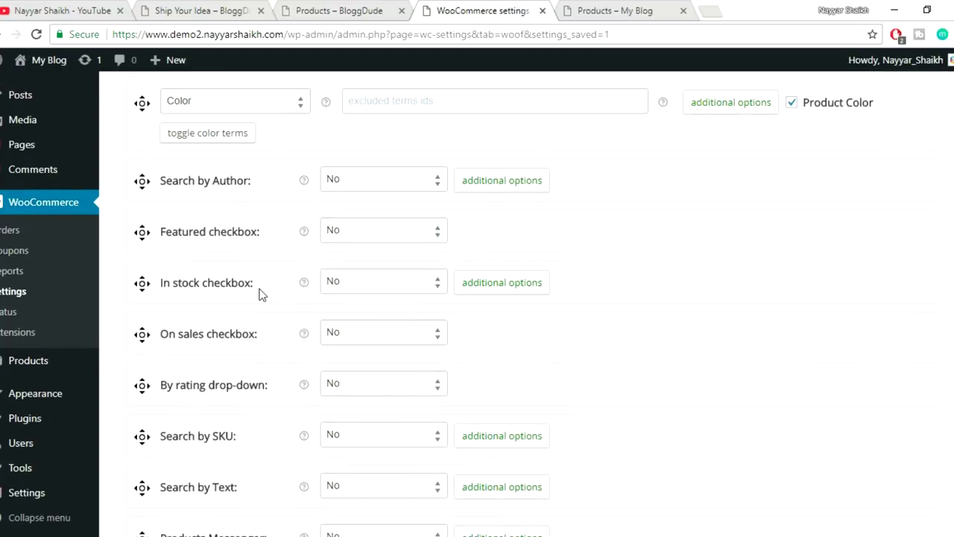
{"action": "scroll", "coordinate": [265, 313], "scroll_direction": "down", "scroll_amount": 1}
{"action": "scroll", "coordinate": [266, 315], "scroll_direction": "down", "scroll_amount": 4}
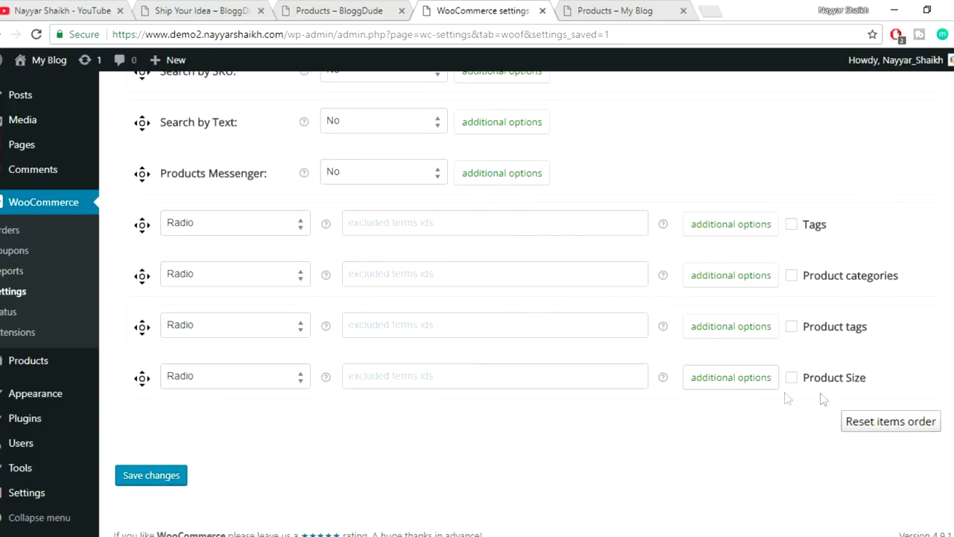
{"action": "scroll", "coordinate": [884, 354], "scroll_direction": "up", "scroll_amount": 2}
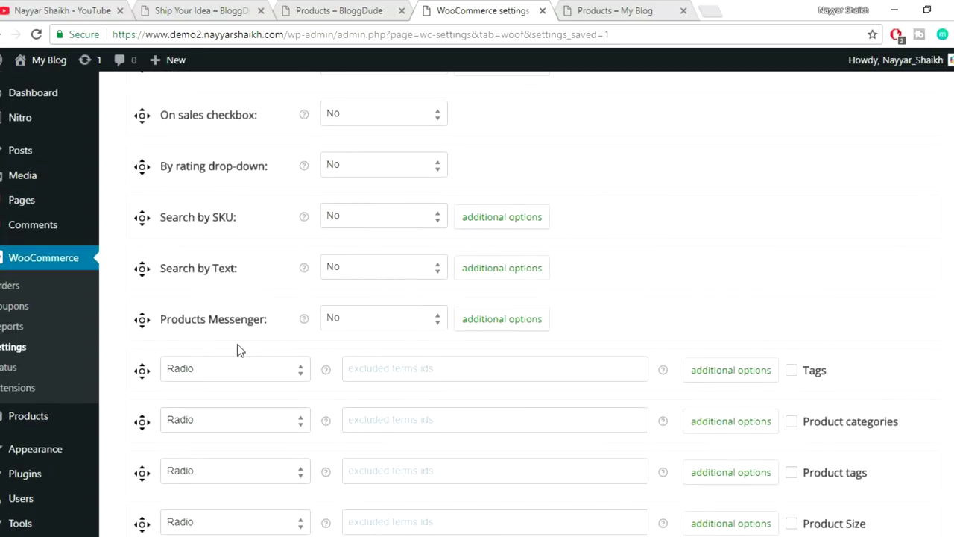
{"action": "scroll", "coordinate": [208, 278], "scroll_direction": "up", "scroll_amount": 1}
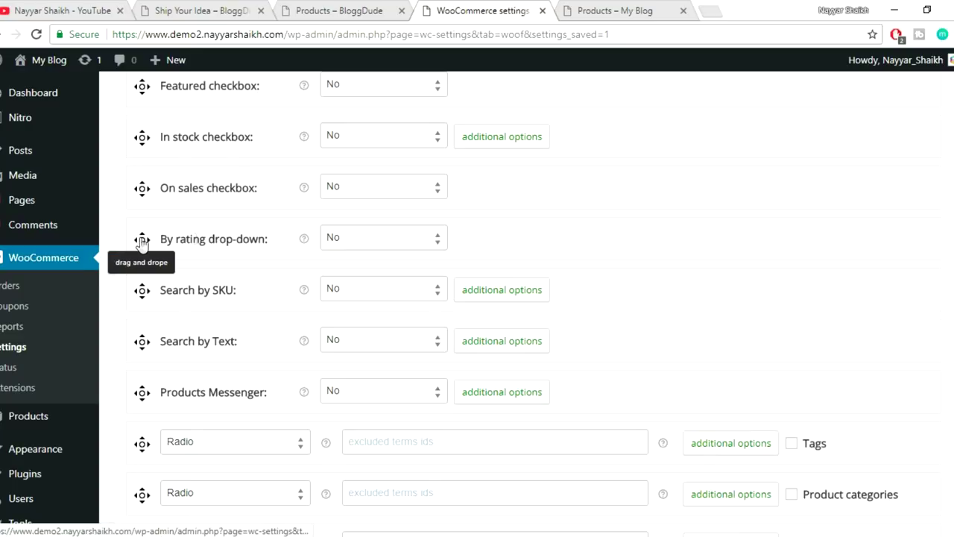
{"action": "left_click_drag", "start_coordinate": [144, 247], "coordinate": [191, 192]}
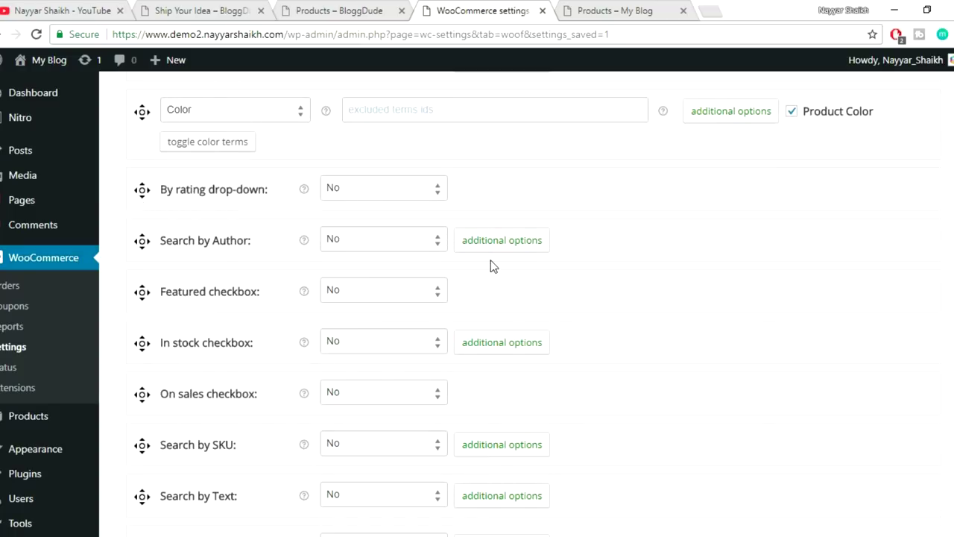
Set the By rating drop-down filter to Yes
{"action": "scroll", "coordinate": [301, 267], "scroll_direction": "up", "scroll_amount": 2}
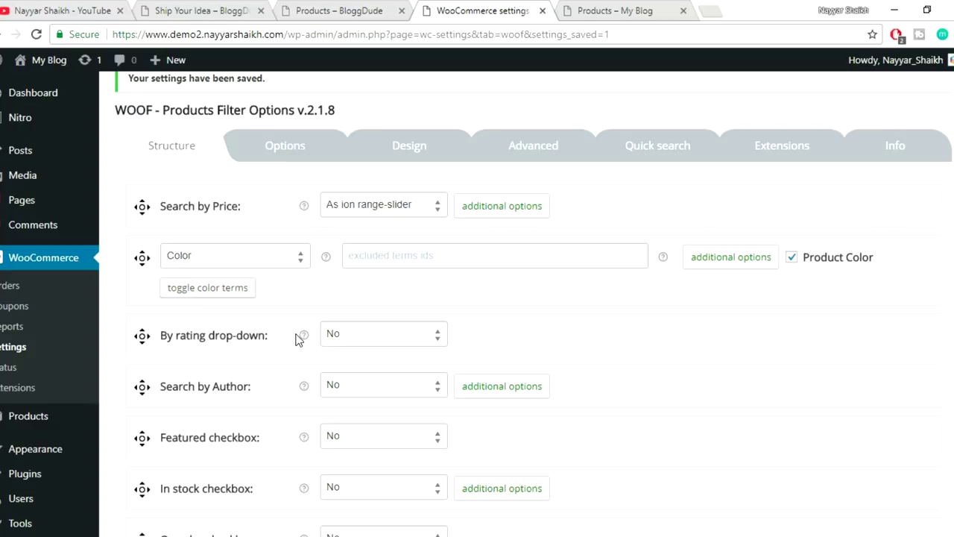
{"action": "left_click", "coordinate": [373, 341]}
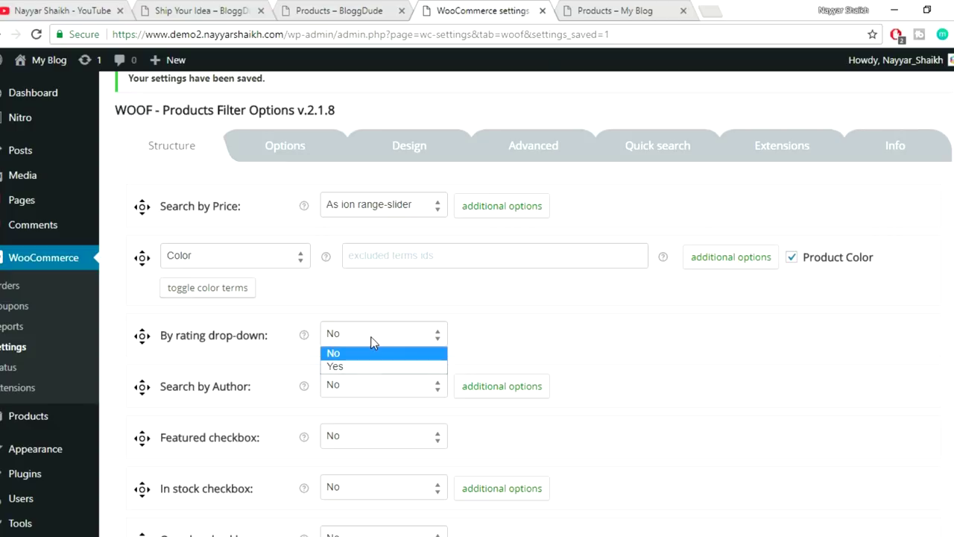
{"action": "left_click", "coordinate": [359, 366]}
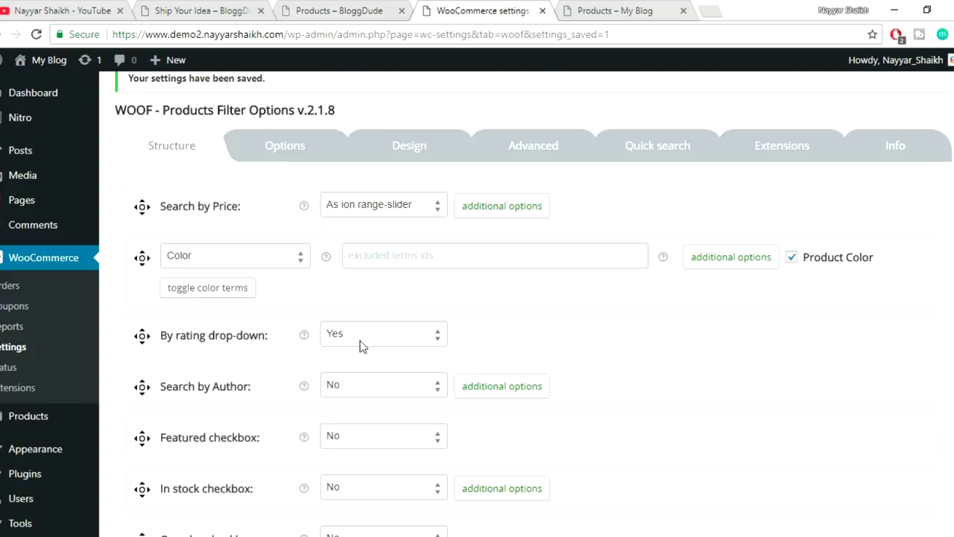
Save the filter settings, reload the My Blog shop page and check the options in the rating filter
{"action": "left_click", "coordinate": [360, 344]}
{"action": "left_click", "coordinate": [356, 369]}
{"action": "left_click_drag", "start_coordinate": [207, 336], "coordinate": [266, 335]}
{"action": "scroll", "coordinate": [951, 234], "scroll_direction": "down", "scroll_amount": 10}
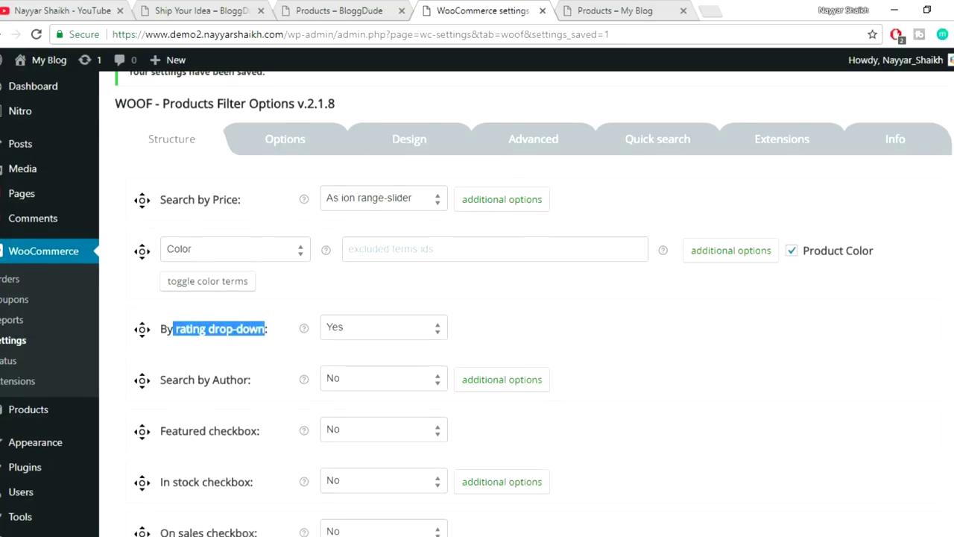
{"action": "left_click", "coordinate": [152, 464]}
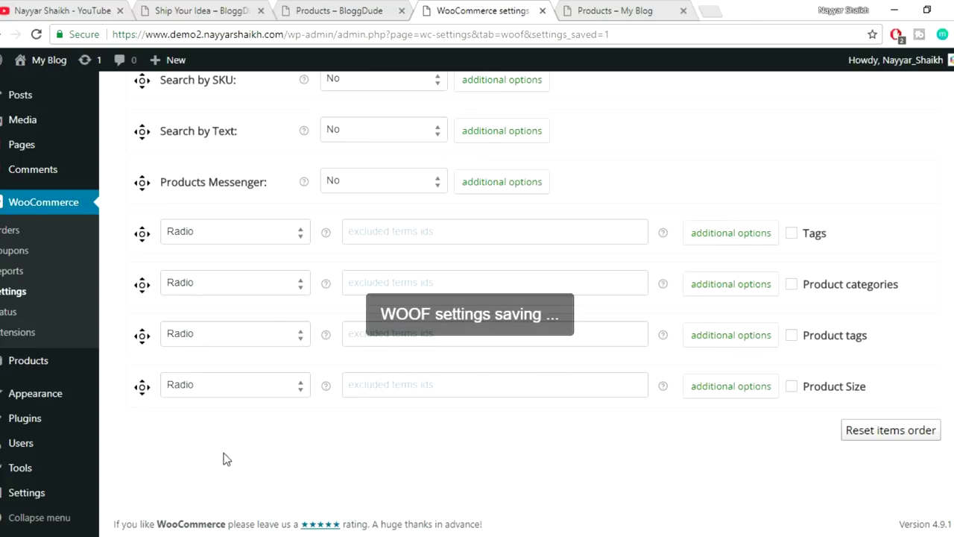
{"action": "left_click", "coordinate": [598, 9]}
{"action": "left_click", "coordinate": [553, 30]}
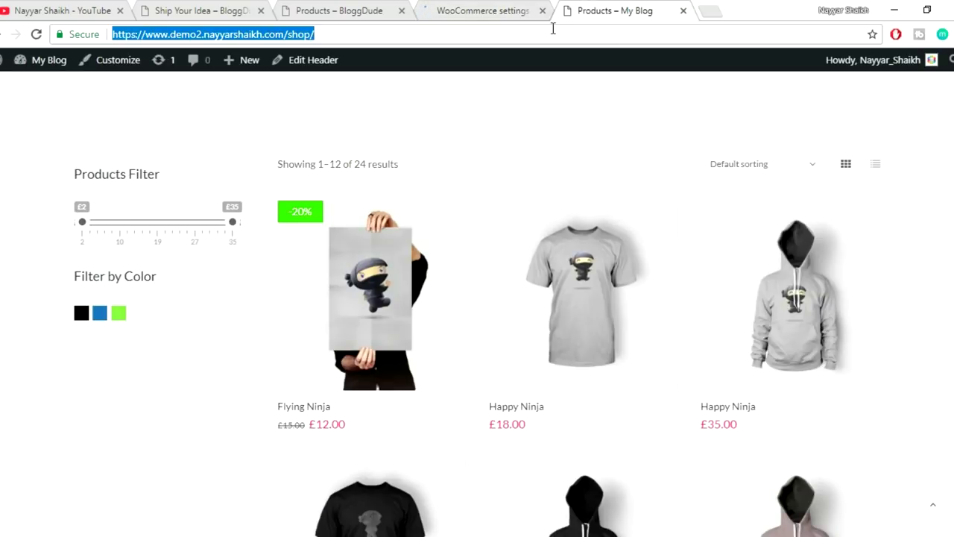
{"action": "key", "text": "Return"}
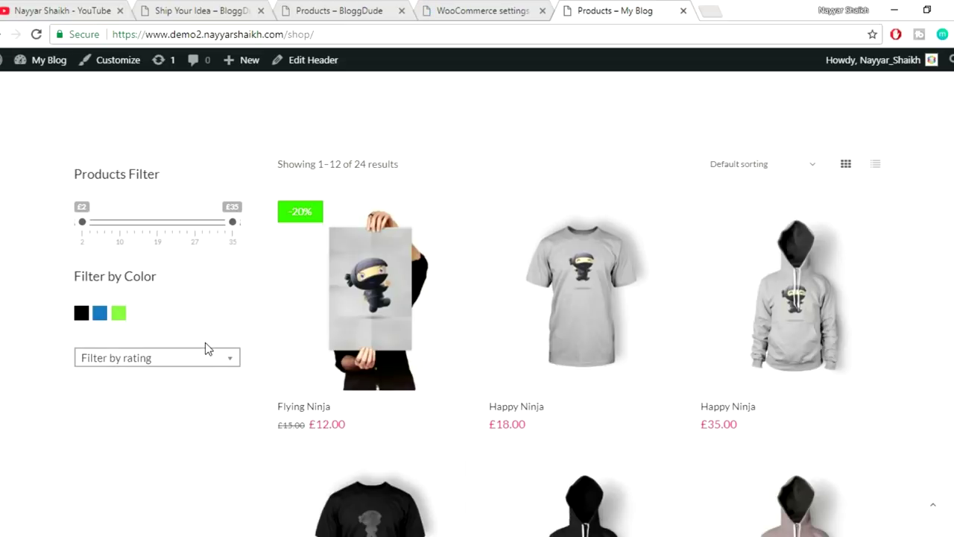
{"action": "left_click", "coordinate": [170, 361]}
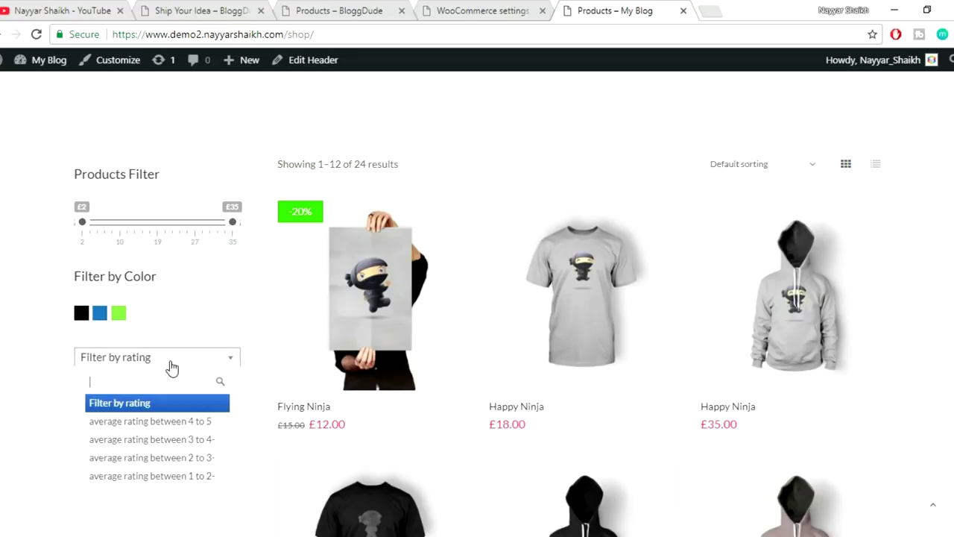
{"action": "left_click", "coordinate": [201, 316]}
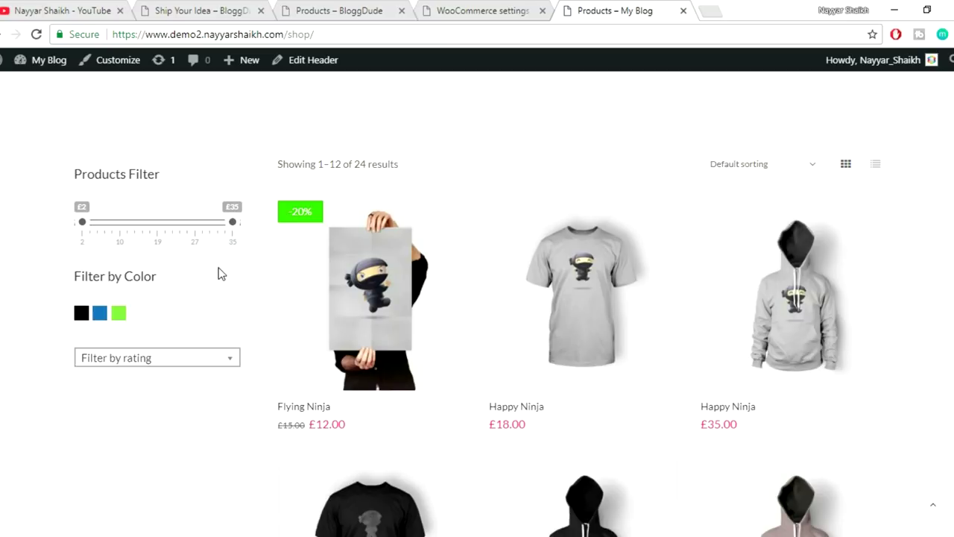
Test the price filter by lowering the maximum price to £19 and look through the filtered products
{"action": "left_click_drag", "start_coordinate": [234, 224], "coordinate": [160, 225]}
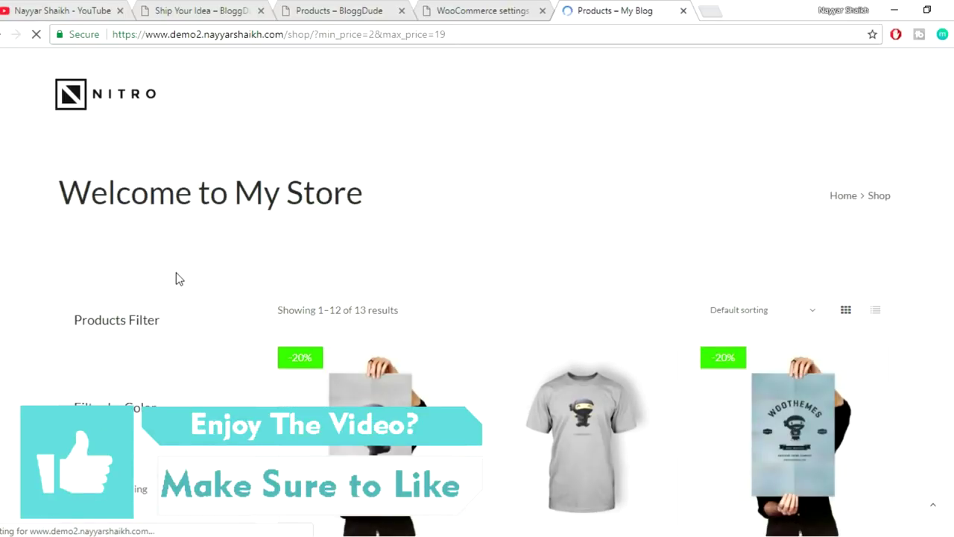
{"action": "scroll", "coordinate": [466, 302], "scroll_direction": "down", "scroll_amount": 3}
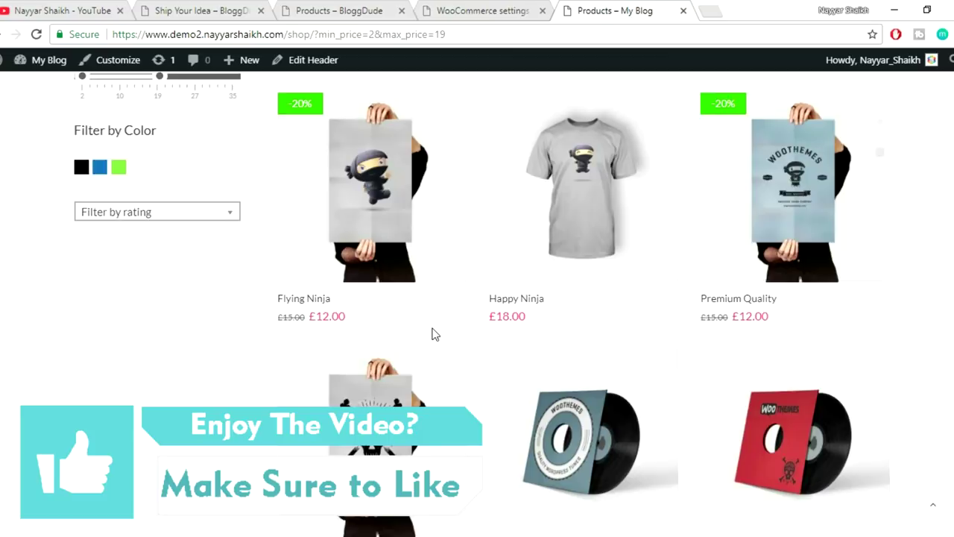
{"action": "scroll", "coordinate": [434, 335], "scroll_direction": "down", "scroll_amount": 2}
{"action": "scroll", "coordinate": [434, 334], "scroll_direction": "down", "scroll_amount": 1}
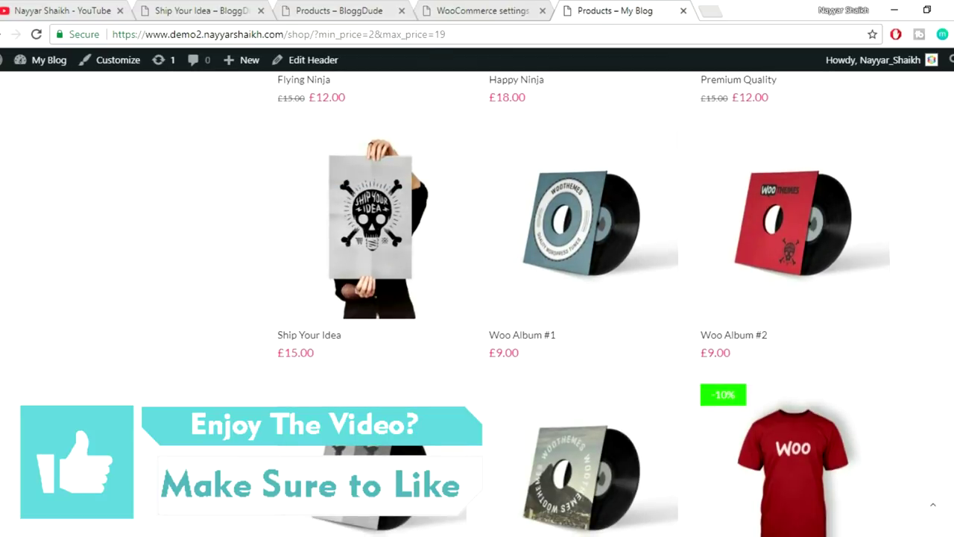
{"action": "scroll", "coordinate": [477, 302], "scroll_direction": "up", "scroll_amount": 5}
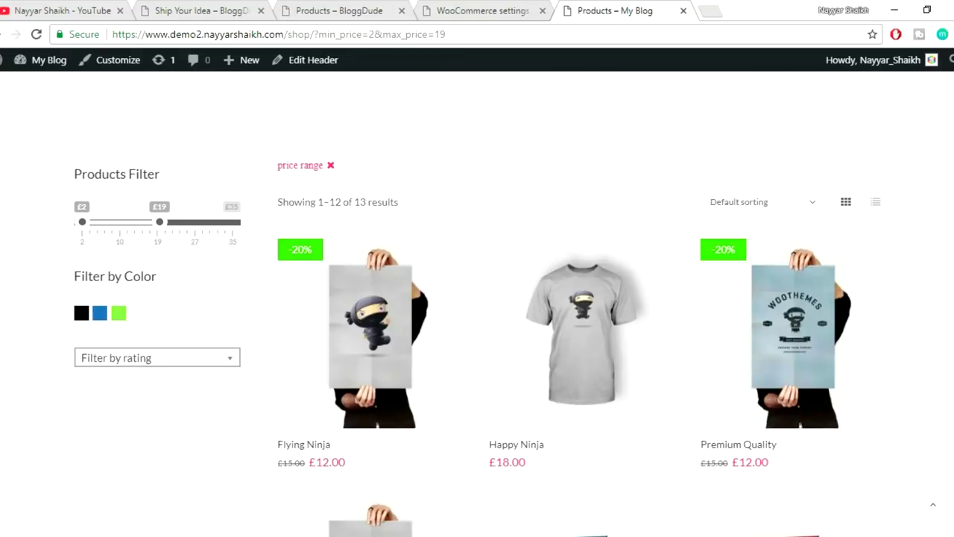
Test the black color filter together with a maximum price of £29 and reset all shop filters
{"action": "left_click", "coordinate": [81, 316]}
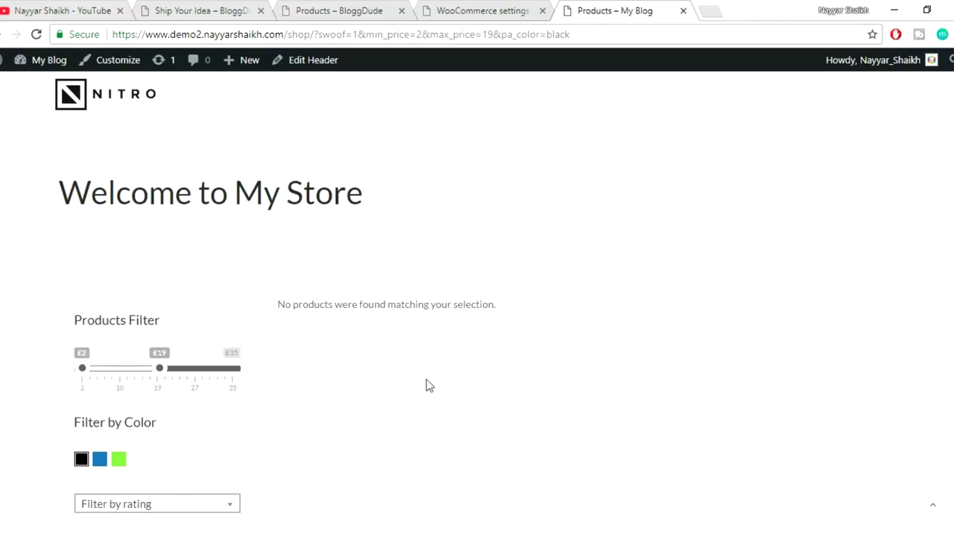
{"action": "scroll", "coordinate": [429, 385], "scroll_direction": "down", "scroll_amount": 1}
{"action": "left_click_drag", "start_coordinate": [161, 299], "coordinate": [206, 301]}
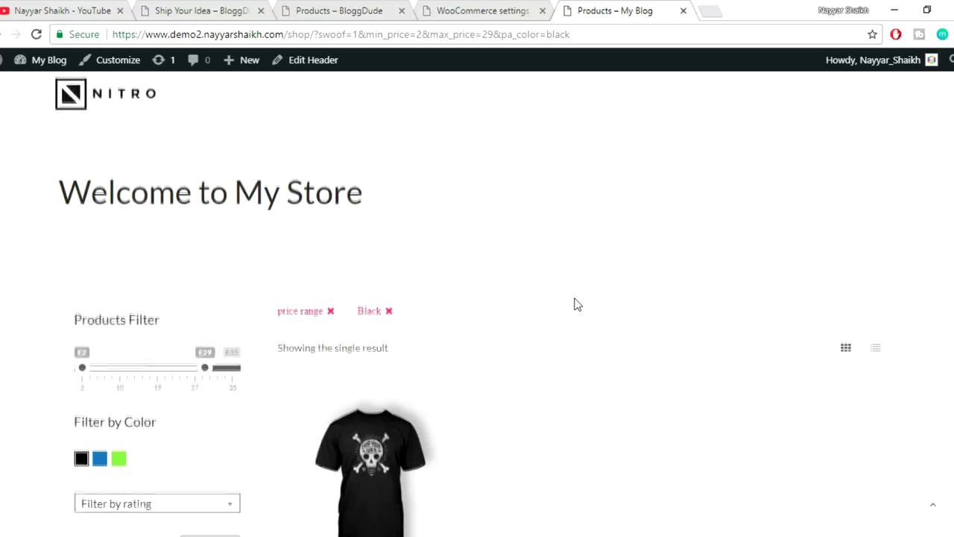
{"action": "scroll", "coordinate": [571, 306], "scroll_direction": "down", "scroll_amount": 1}
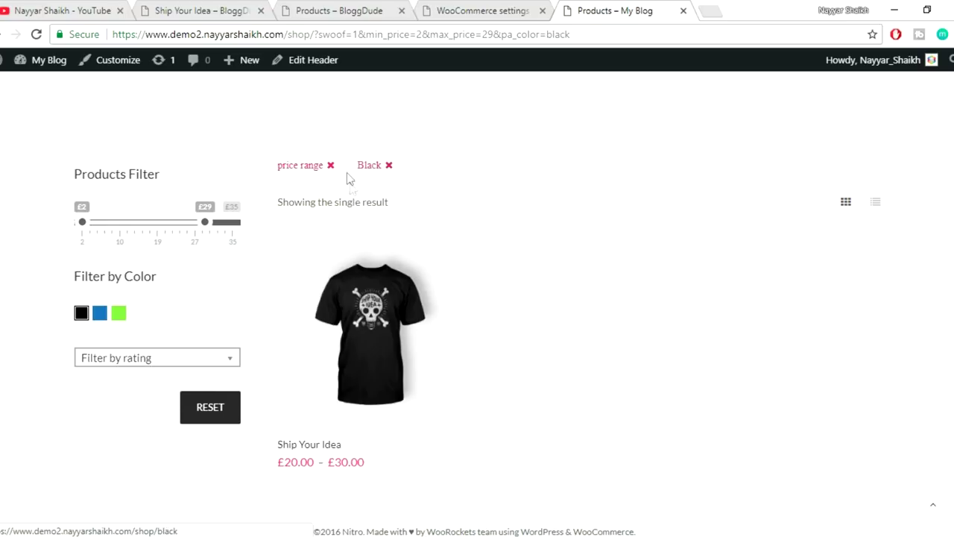
{"action": "left_click", "coordinate": [207, 416]}
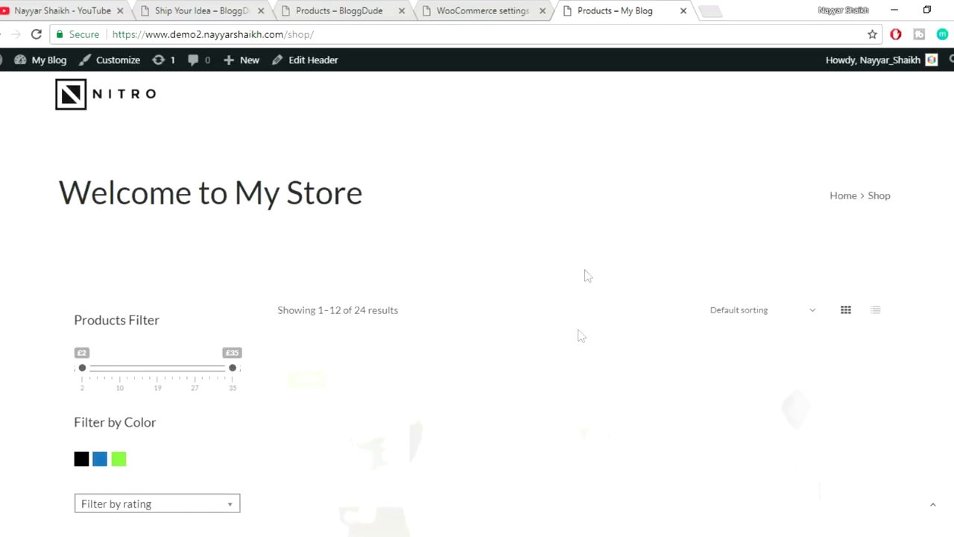
{"action": "scroll", "coordinate": [728, 333], "scroll_direction": "down", "scroll_amount": 3}
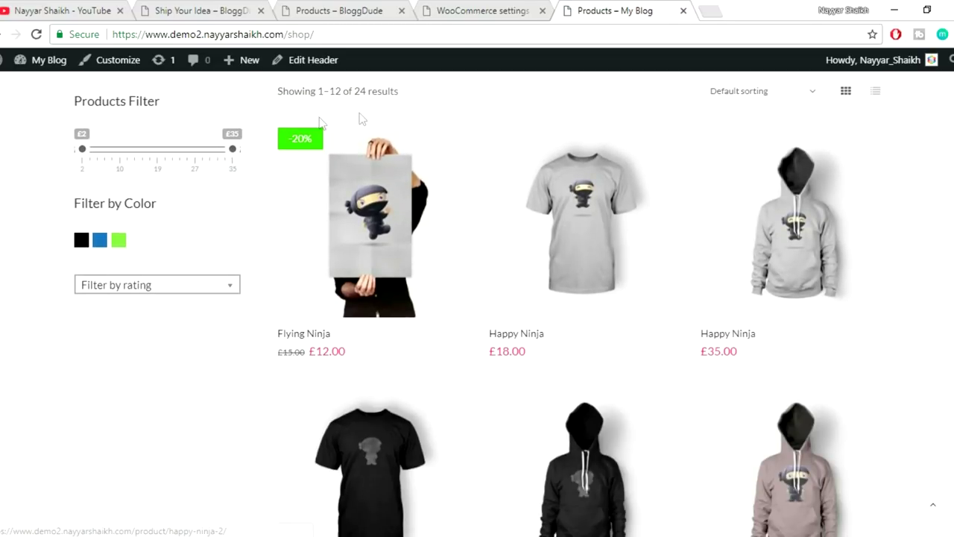
Check the size filter on the BloggDude demo shop and enable the Product Size filter with the Label type in the WOOF settings
{"action": "left_click", "coordinate": [349, 7]}
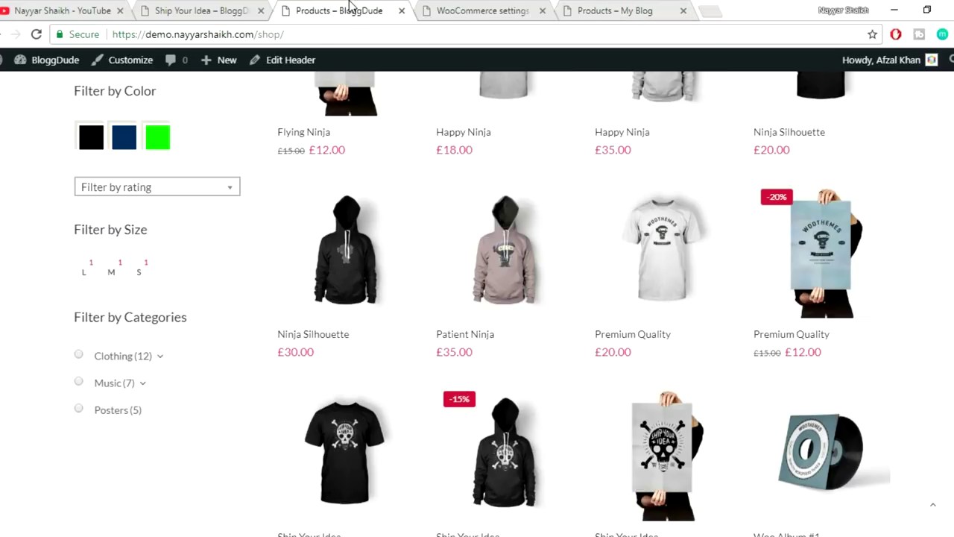
{"action": "left_click_drag", "start_coordinate": [76, 231], "coordinate": [172, 232]}
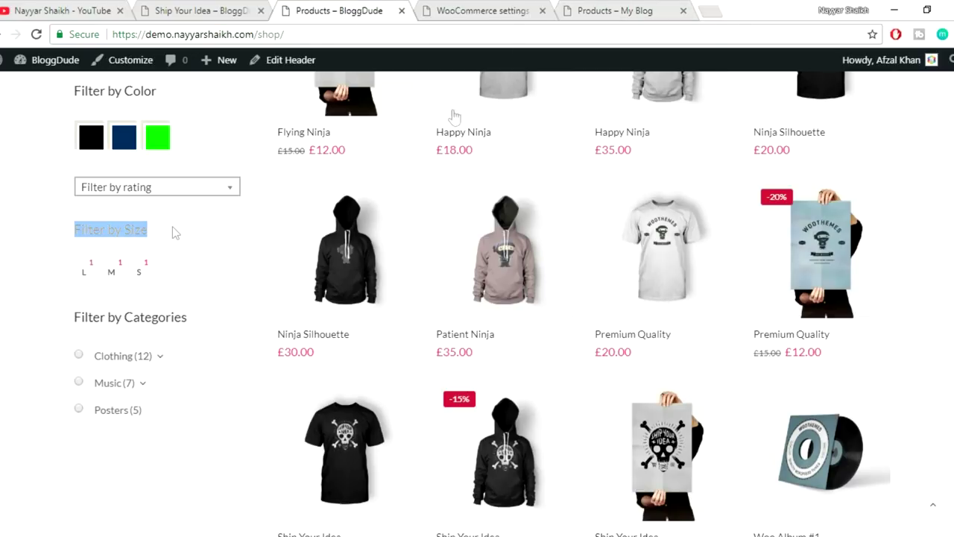
{"action": "left_click", "coordinate": [497, 8]}
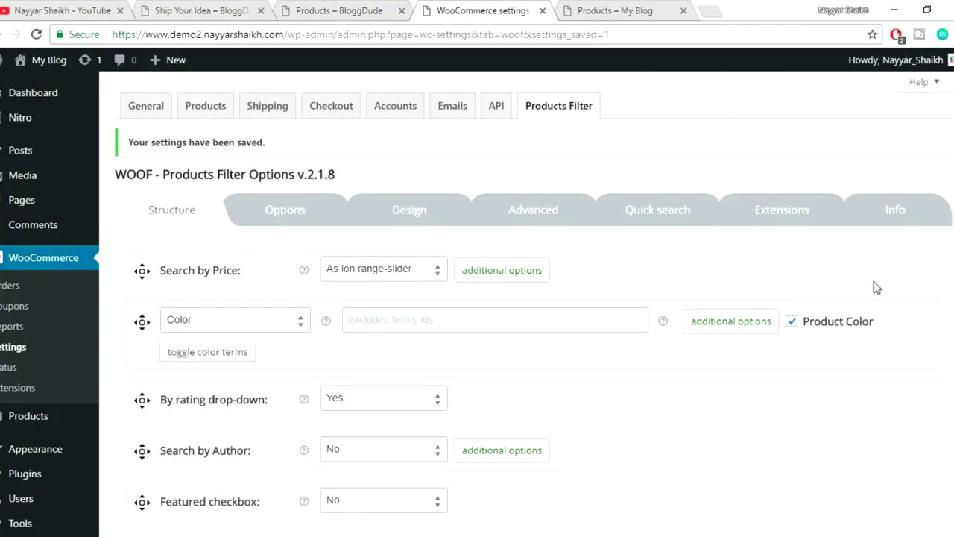
{"action": "scroll", "coordinate": [875, 285], "scroll_direction": "down", "scroll_amount": 4}
{"action": "scroll", "coordinate": [873, 289], "scroll_direction": "down", "scroll_amount": 4}
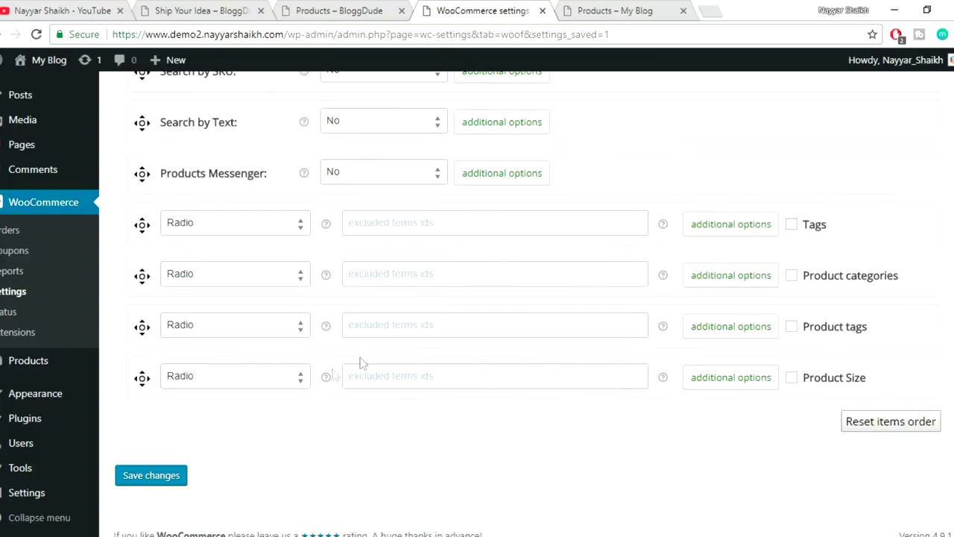
{"action": "left_click", "coordinate": [793, 379]}
{"action": "left_click", "coordinate": [231, 384]}
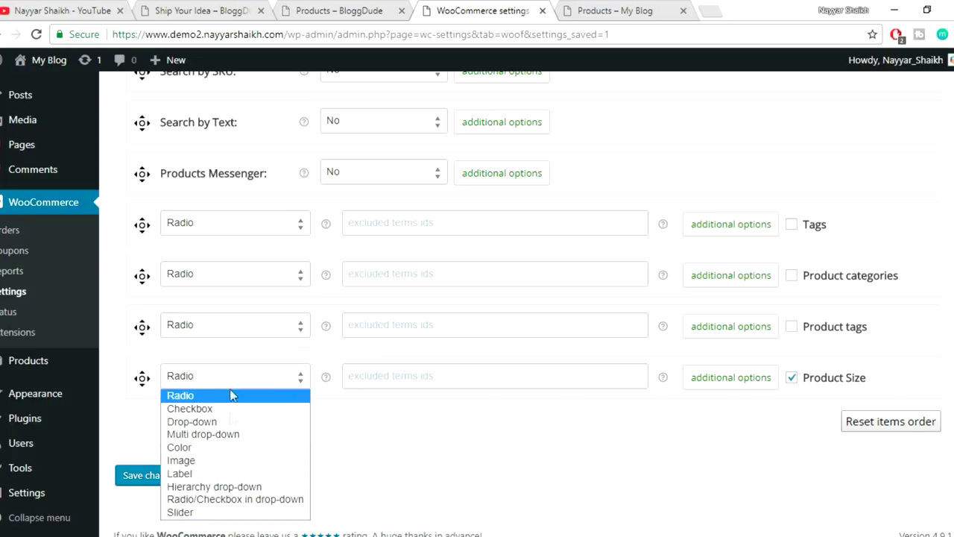
{"action": "left_click", "coordinate": [209, 474]}
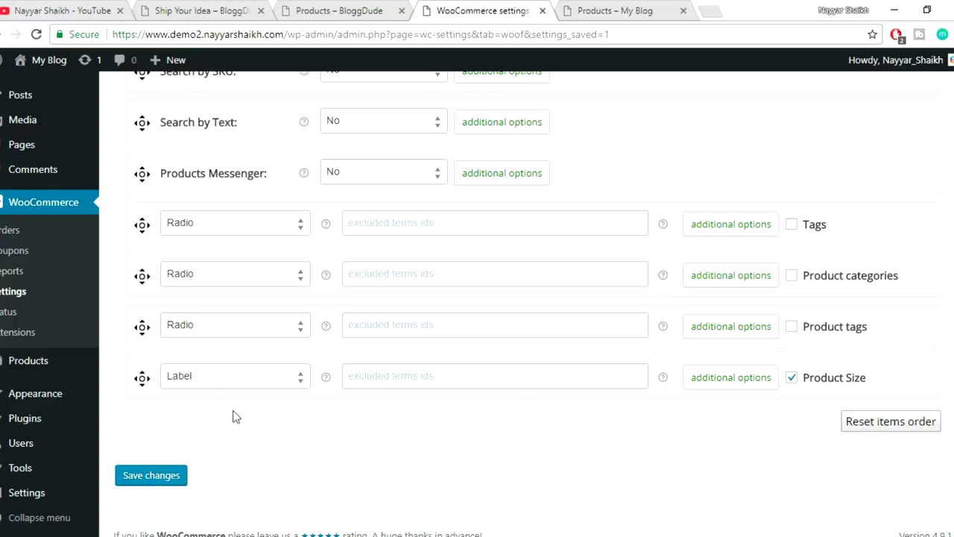
Move the Product Size filter directly below By rating drop-down in the filter order
{"action": "scroll", "coordinate": [234, 416], "scroll_direction": "up", "scroll_amount": 1}
{"action": "left_click_drag", "start_coordinate": [142, 449], "coordinate": [207, 251]}
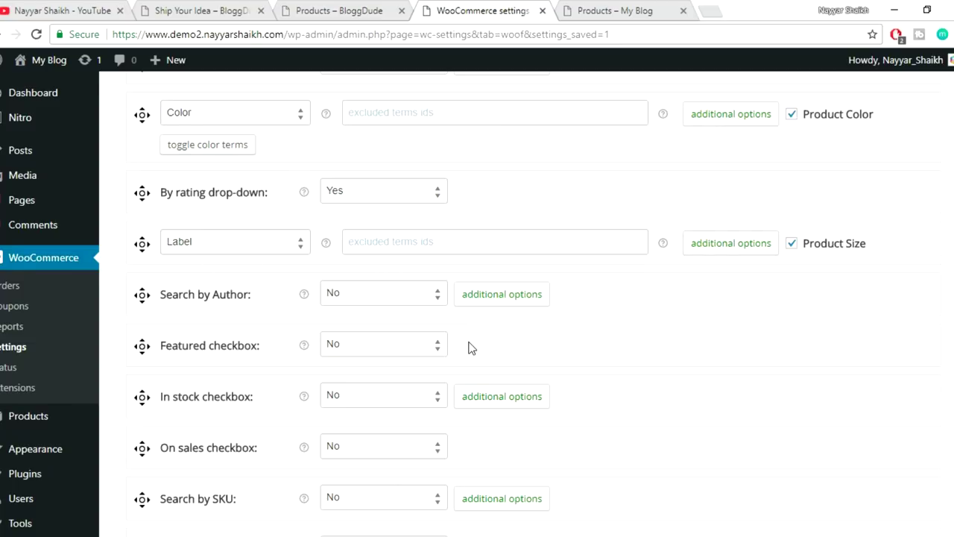
{"action": "scroll", "coordinate": [469, 347], "scroll_direction": "down", "scroll_amount": 5}
{"action": "scroll", "coordinate": [469, 348], "scroll_direction": "up", "scroll_amount": 5}
{"action": "scroll", "coordinate": [512, 340], "scroll_direction": "up", "scroll_amount": 1}
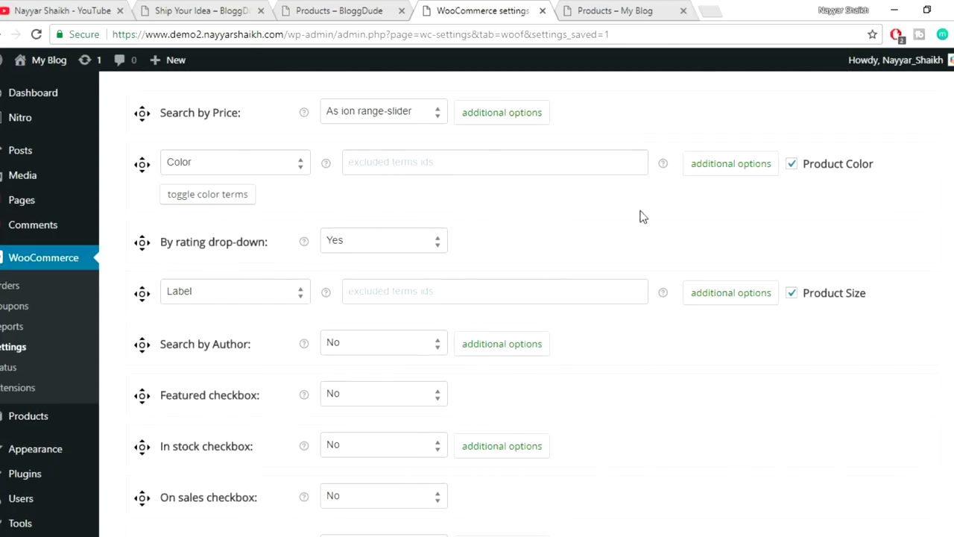
In the Product Size additional options, set Show title label to Yes and Show toggle button to "Yes, show as opened"
{"action": "left_click", "coordinate": [745, 297]}
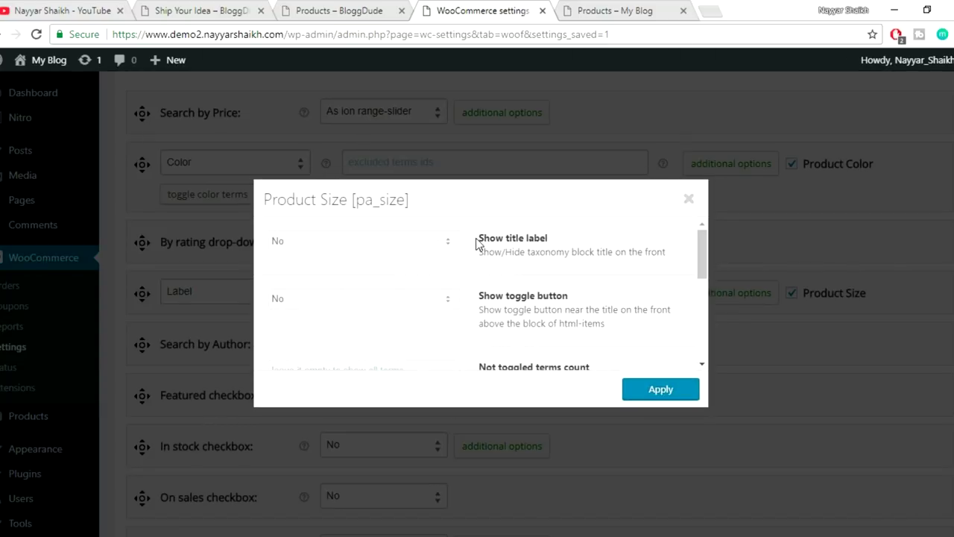
{"action": "left_click_drag", "start_coordinate": [477, 244], "coordinate": [570, 239]}
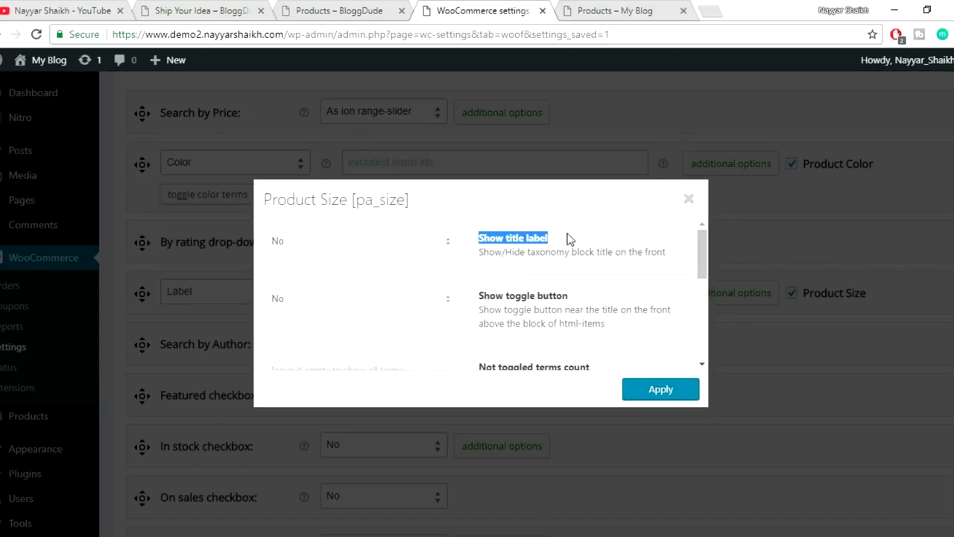
{"action": "left_click", "coordinate": [370, 245]}
{"action": "left_click", "coordinate": [353, 270]}
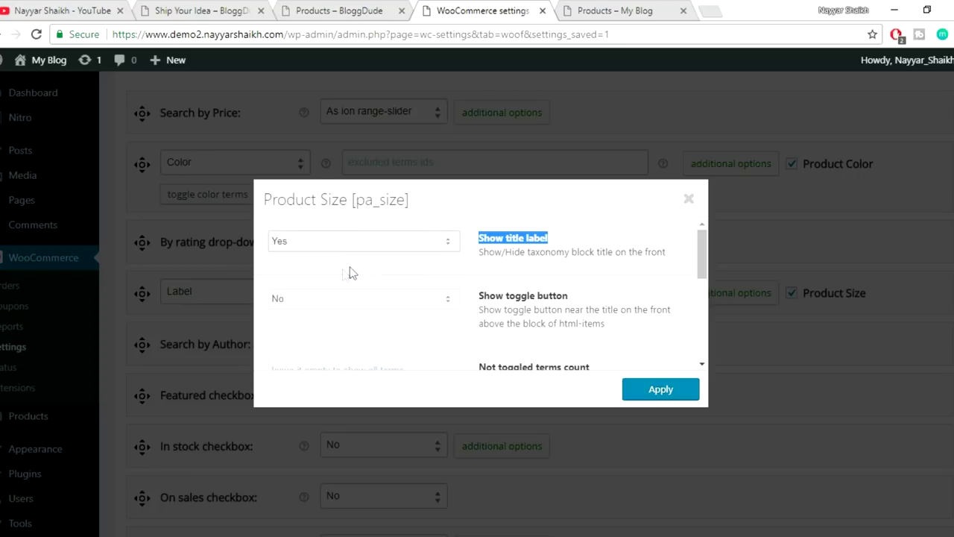
{"action": "scroll", "coordinate": [562, 287], "scroll_direction": "down", "scroll_amount": 1}
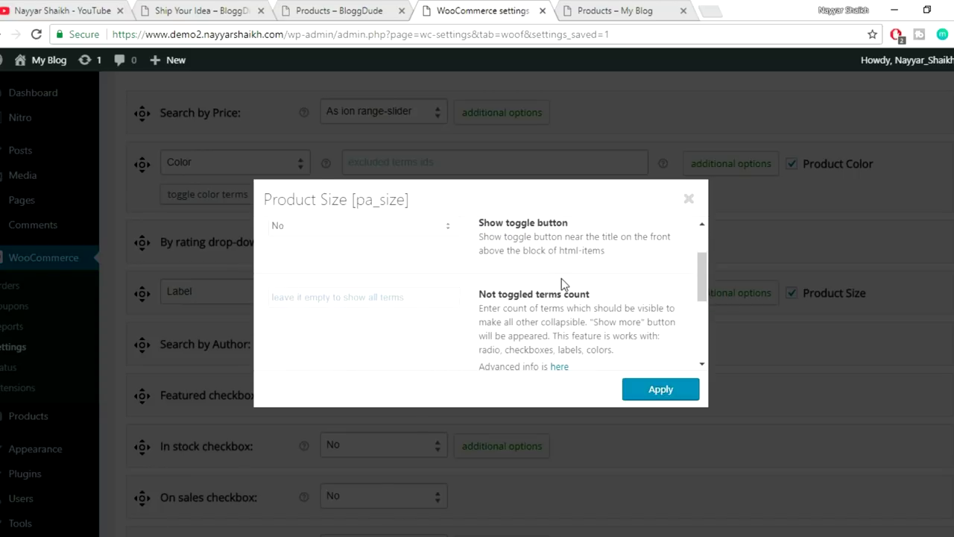
{"action": "scroll", "coordinate": [561, 278], "scroll_direction": "up", "scroll_amount": 1}
{"action": "left_click", "coordinate": [384, 299]}
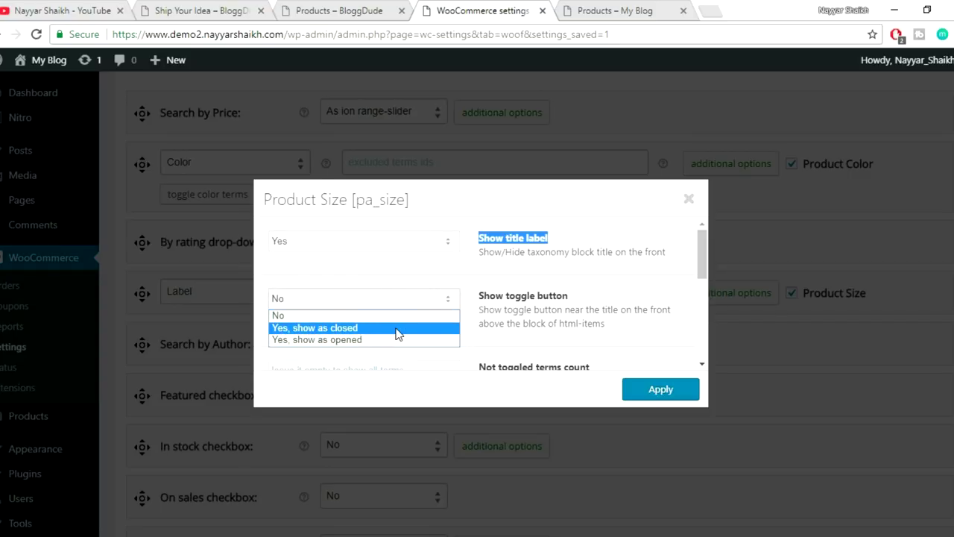
{"action": "left_click", "coordinate": [368, 341]}
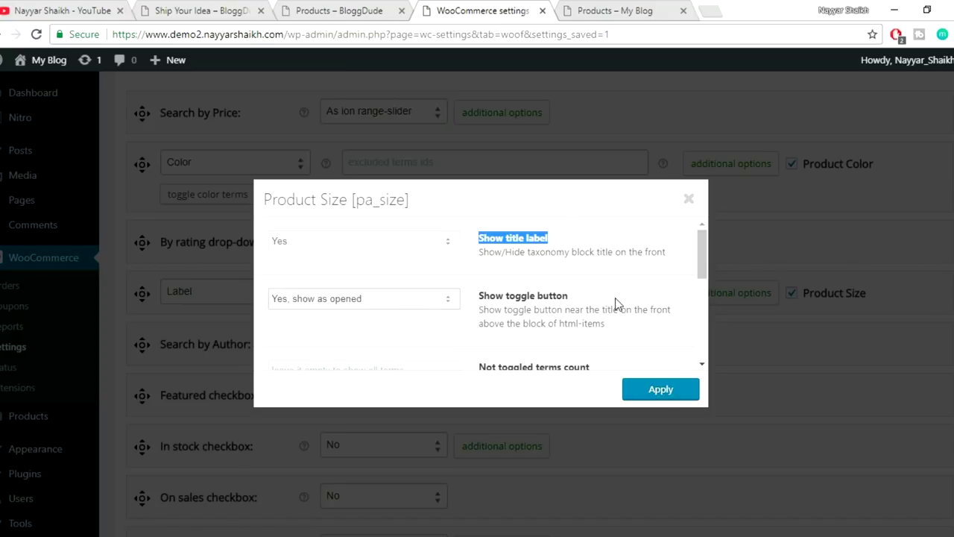
Leave the Not toggled terms count empty and set the Taxonomy custom label to "Filter by Size", as on the BloggDude demo shop
{"action": "scroll", "coordinate": [657, 293], "scroll_direction": "down", "scroll_amount": 2}
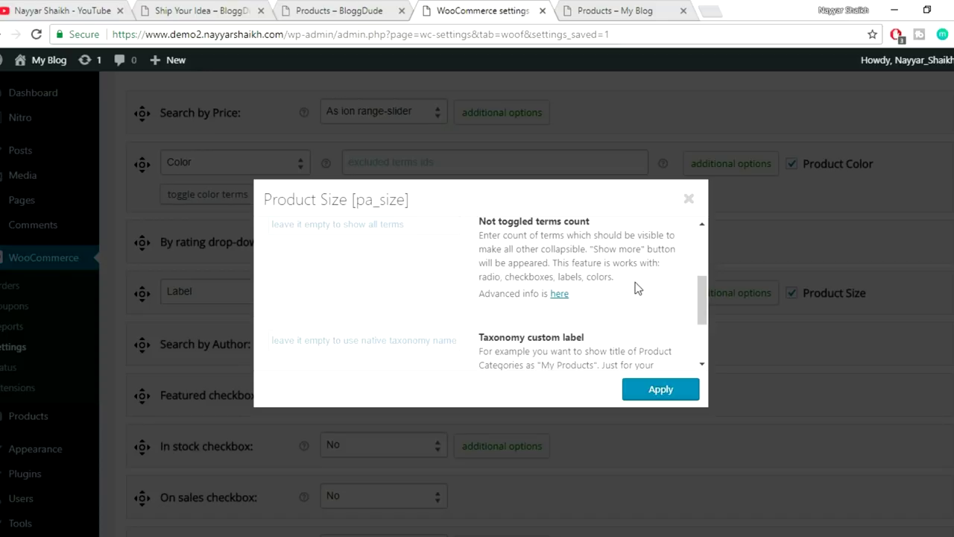
{"action": "scroll", "coordinate": [528, 272], "scroll_direction": "up", "scroll_amount": 1}
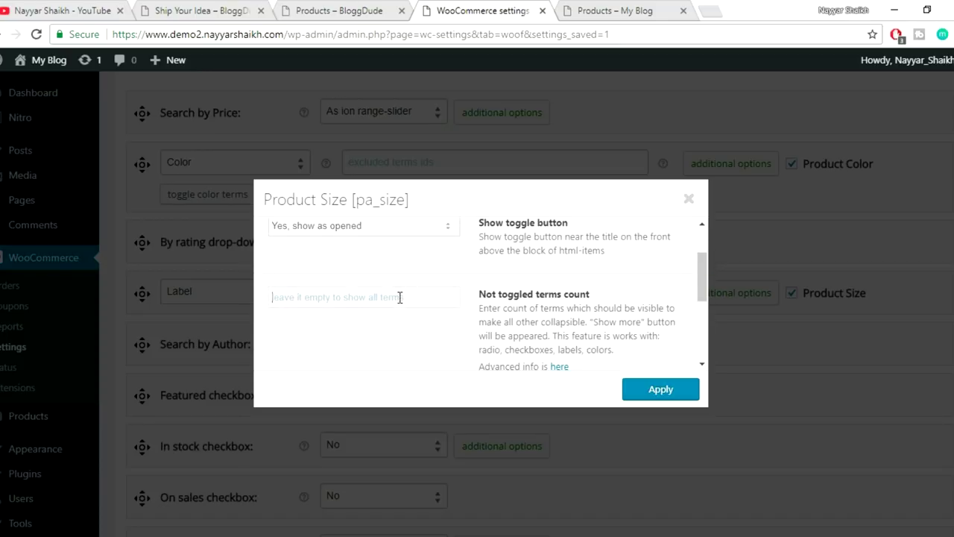
{"action": "left_click", "coordinate": [422, 322]}
{"action": "left_click", "coordinate": [372, 293]}
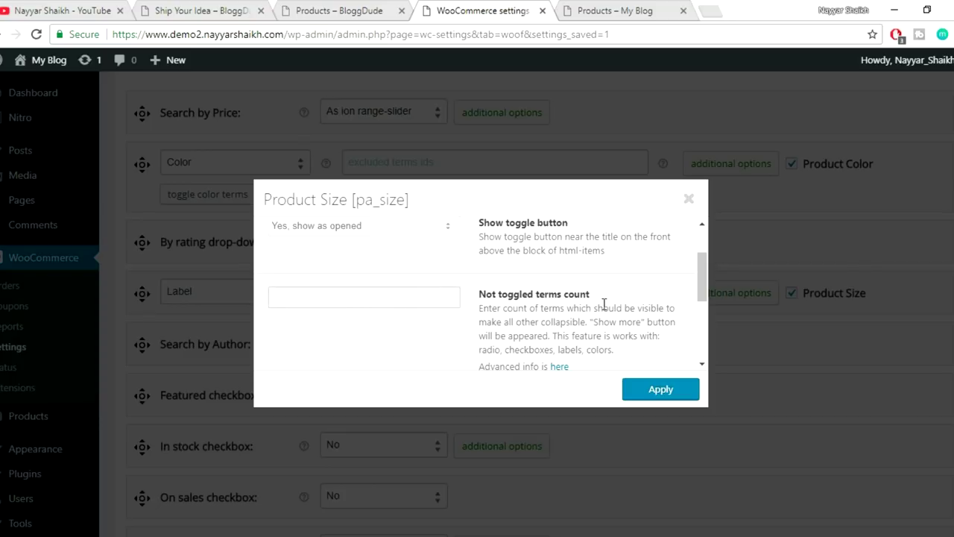
{"action": "scroll", "coordinate": [597, 298], "scroll_direction": "down", "scroll_amount": 2}
{"action": "left_click", "coordinate": [396, 265]}
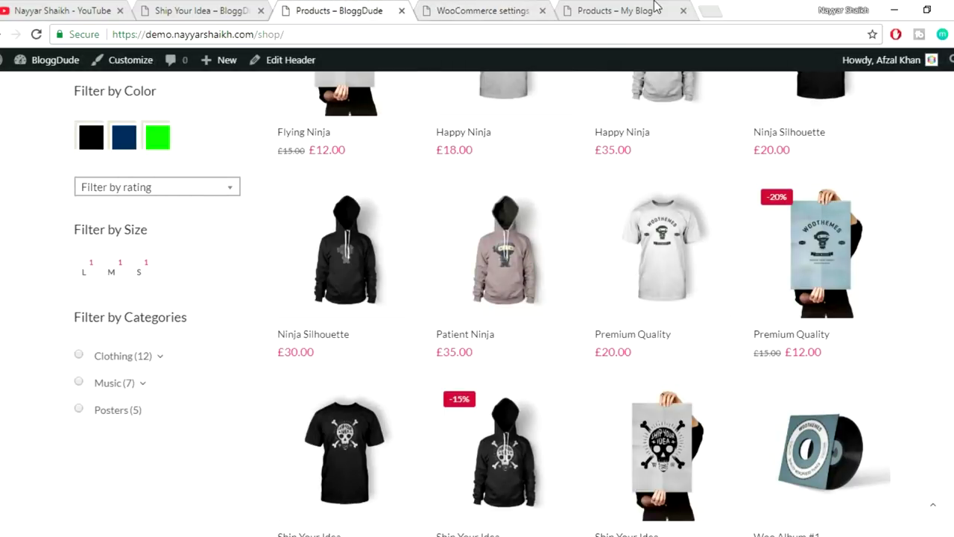
{"action": "left_click", "coordinate": [655, 8]}
{"action": "left_click", "coordinate": [460, 9]}
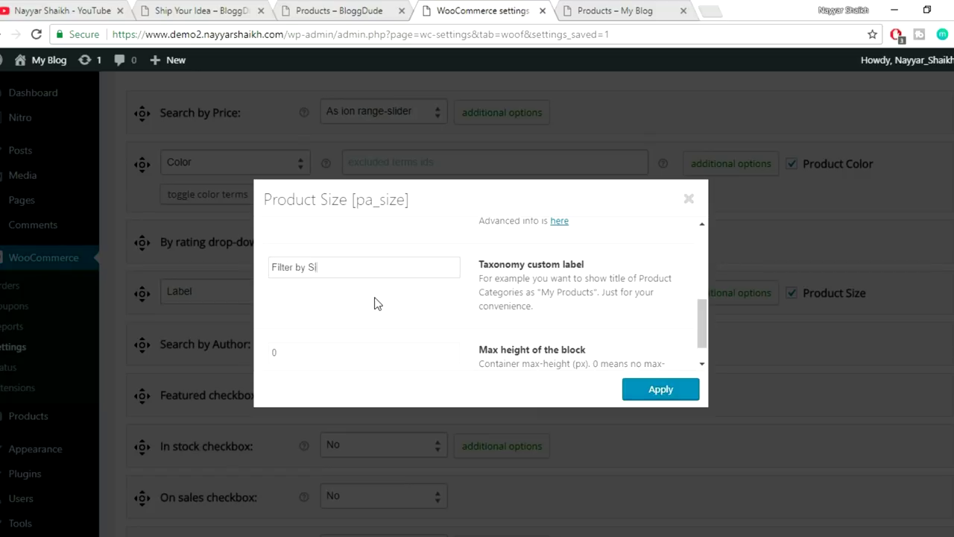
{"action": "scroll", "coordinate": [628, 306], "scroll_direction": "down", "scroll_amount": 2}
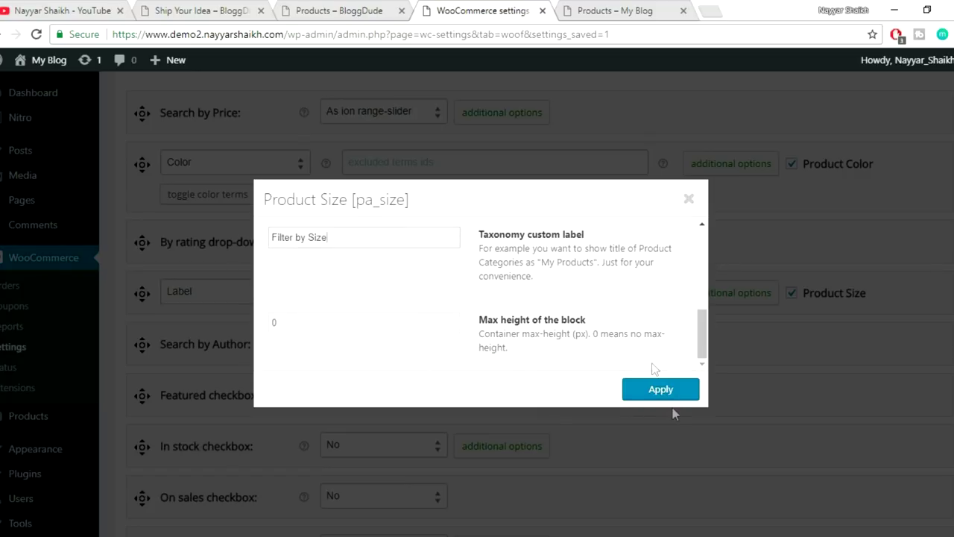
Apply the Product Size additional options and save the WOOF settings
{"action": "left_click", "coordinate": [660, 391]}
{"action": "scroll", "coordinate": [713, 378], "scroll_direction": "down", "scroll_amount": 6}
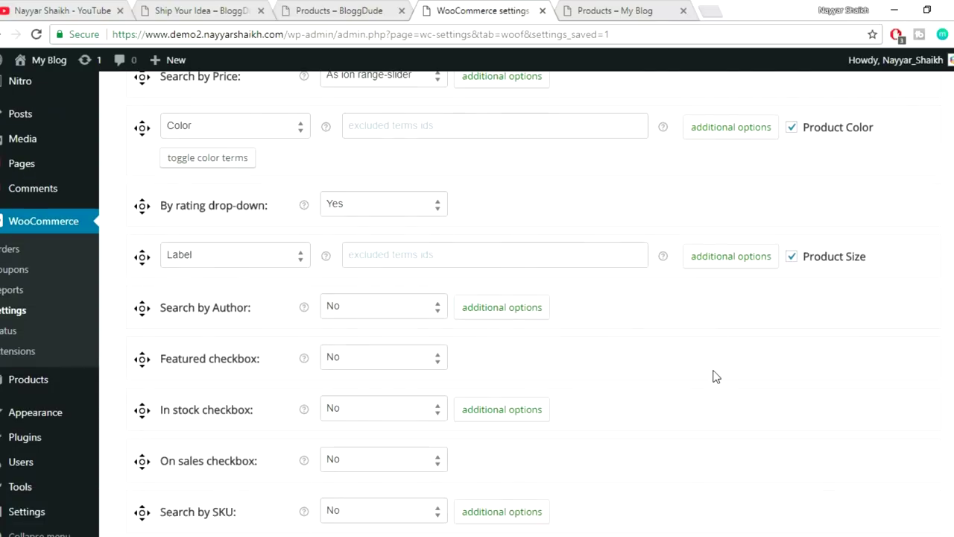
{"action": "left_click", "coordinate": [148, 467]}
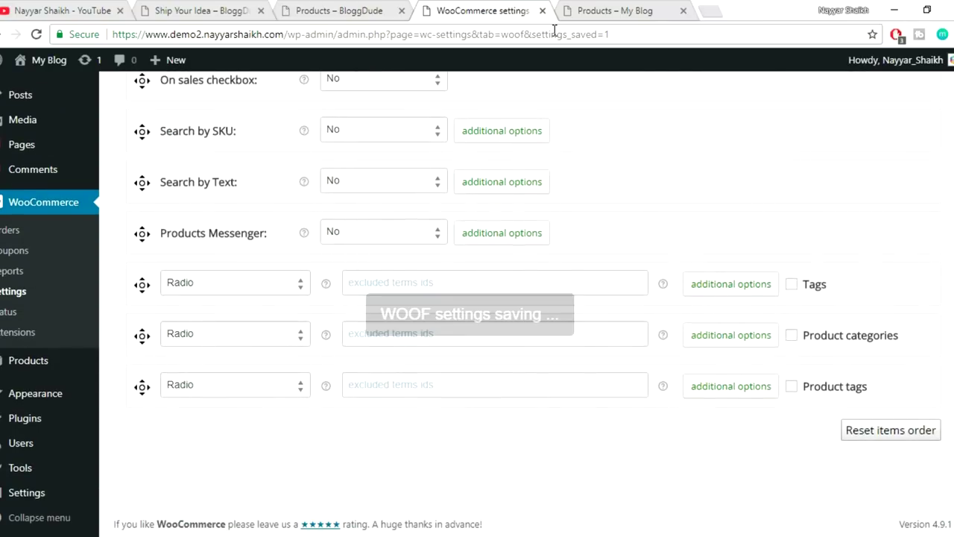
Reload the My Blog shop page and check the Filter by Size section in its sidebar
{"action": "left_click", "coordinate": [604, 12]}
{"action": "left_click", "coordinate": [597, 35]}
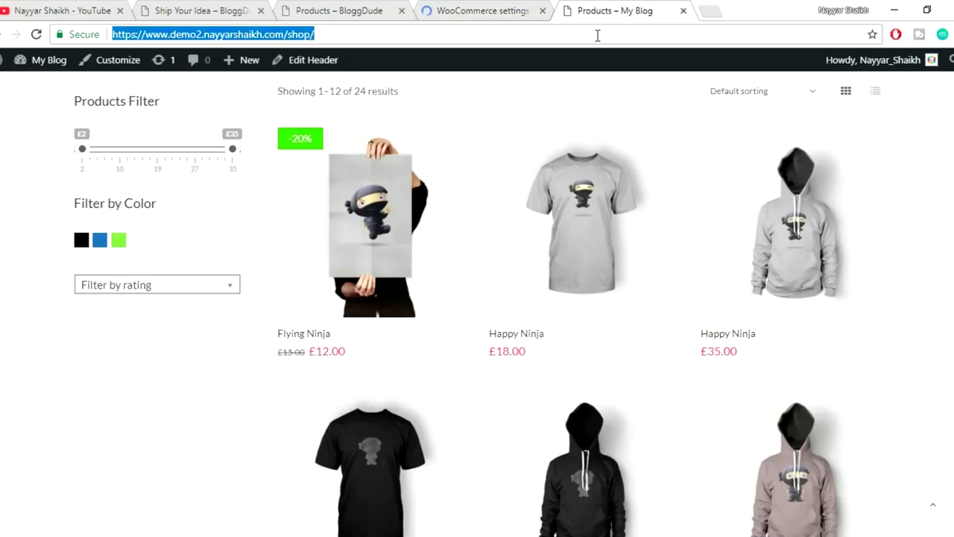
{"action": "key", "text": "Return"}
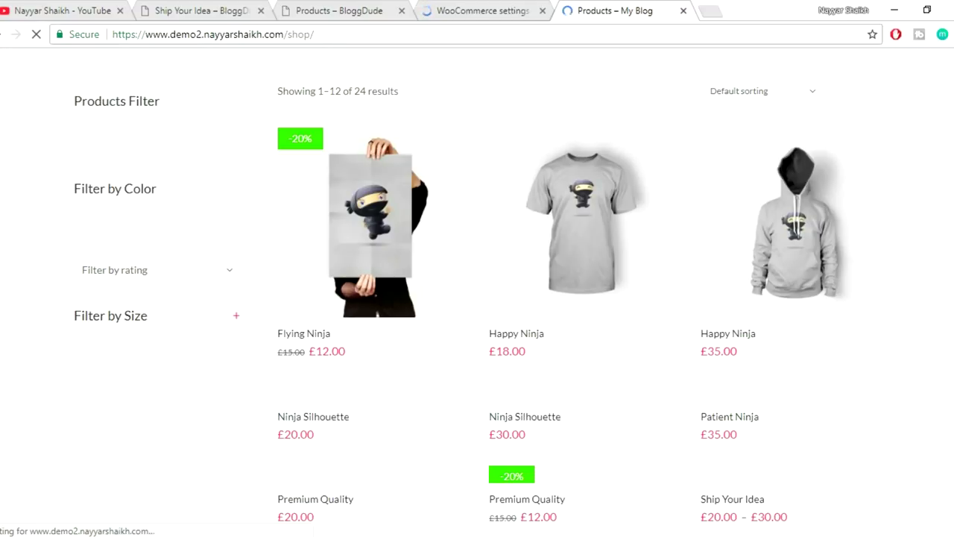
{"action": "scroll", "coordinate": [365, 407], "scroll_direction": "down", "scroll_amount": 2}
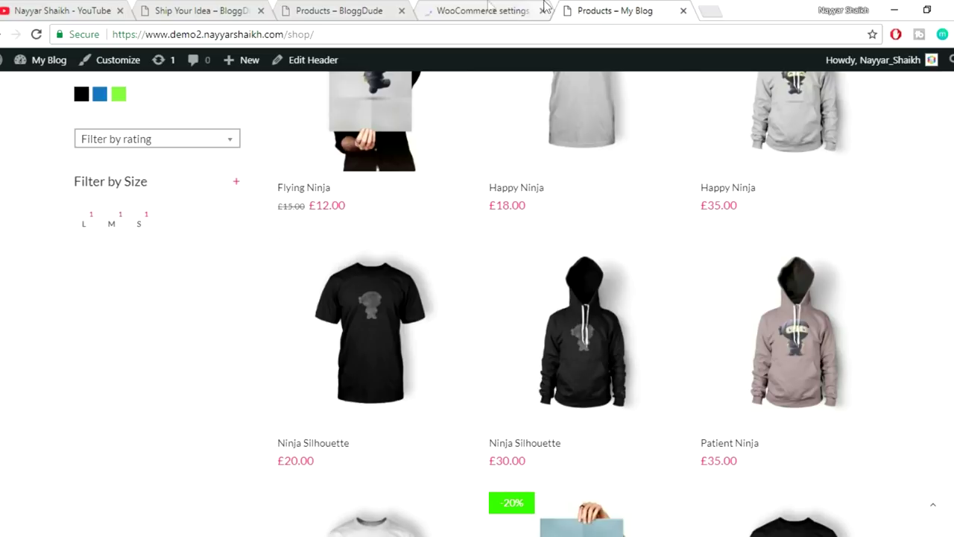
Check the Filter by Categories section on the BloggDude demo shop and look through the remaining filters in the WOOF settings
{"action": "left_click", "coordinate": [326, 9]}
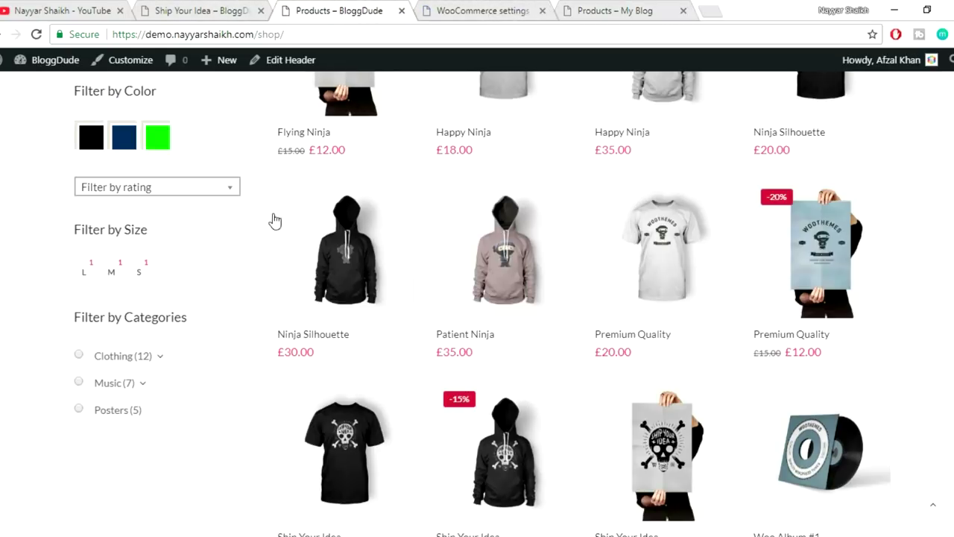
{"action": "triple_click", "coordinate": [192, 317]}
{"action": "left_click", "coordinate": [485, 10]}
{"action": "scroll", "coordinate": [524, 409], "scroll_direction": "down", "scroll_amount": 4}
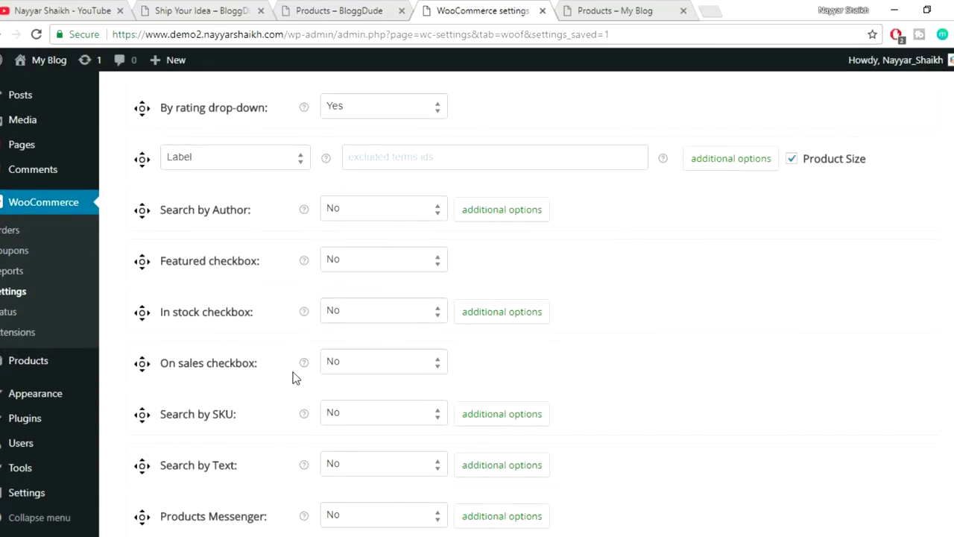
{"action": "scroll", "coordinate": [294, 378], "scroll_direction": "down", "scroll_amount": 1}
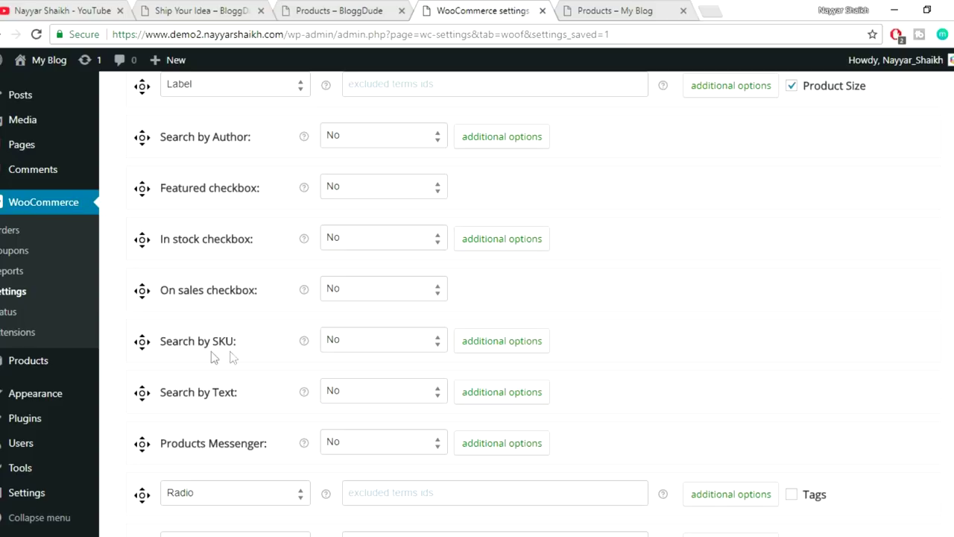
Set the On sales checkbox and In stock checkbox filters to Yes in the WOOF settings
{"action": "left_click_drag", "start_coordinate": [160, 237], "coordinate": [262, 246]}
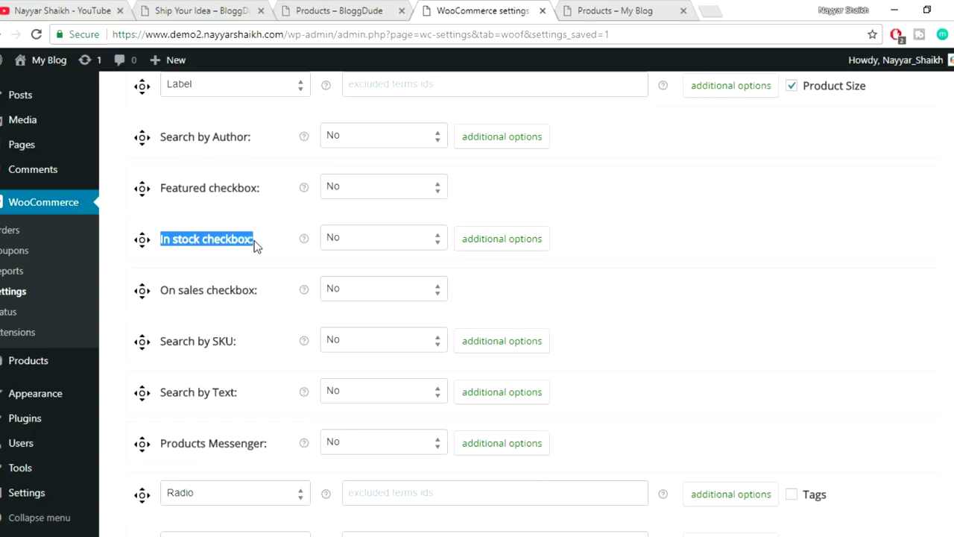
{"action": "left_click_drag", "start_coordinate": [163, 294], "coordinate": [260, 287]}
{"action": "left_click", "coordinate": [261, 288]}
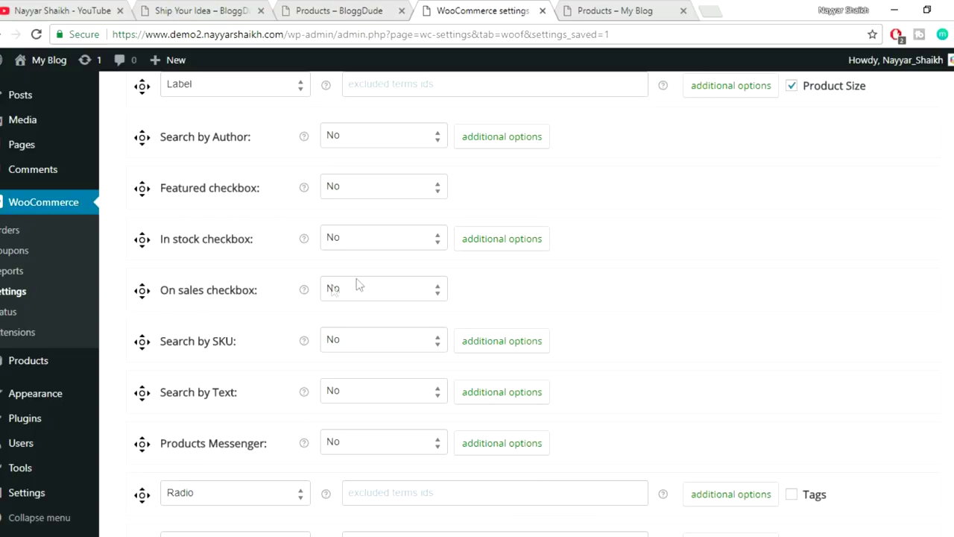
{"action": "left_click", "coordinate": [364, 292]}
{"action": "left_click", "coordinate": [366, 321]}
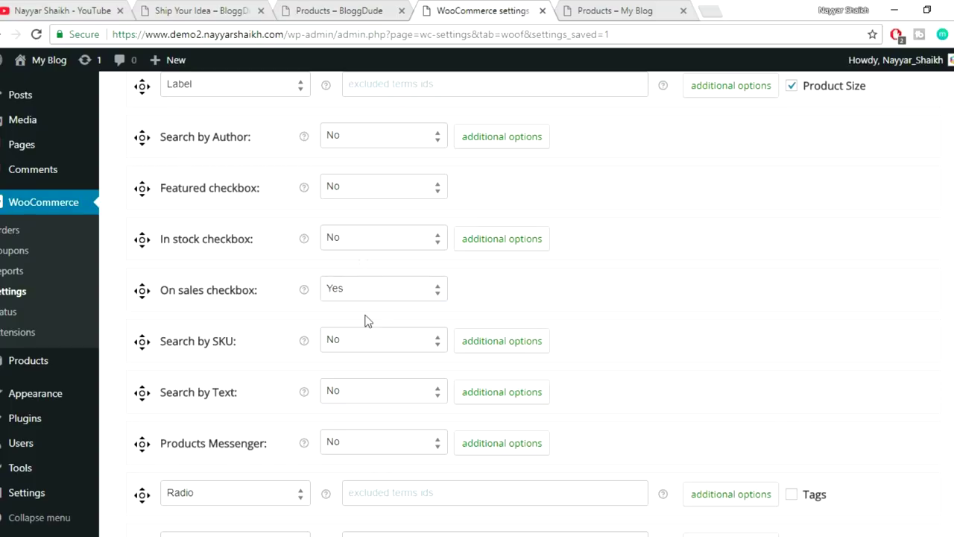
{"action": "left_click", "coordinate": [365, 243]}
{"action": "left_click", "coordinate": [367, 272]}
Check the category filter on the BloggDude demo shop and enable the Product categories filter with the Radio type in the WOOF settings
{"action": "scroll", "coordinate": [786, 265], "scroll_direction": "down", "scroll_amount": 2}
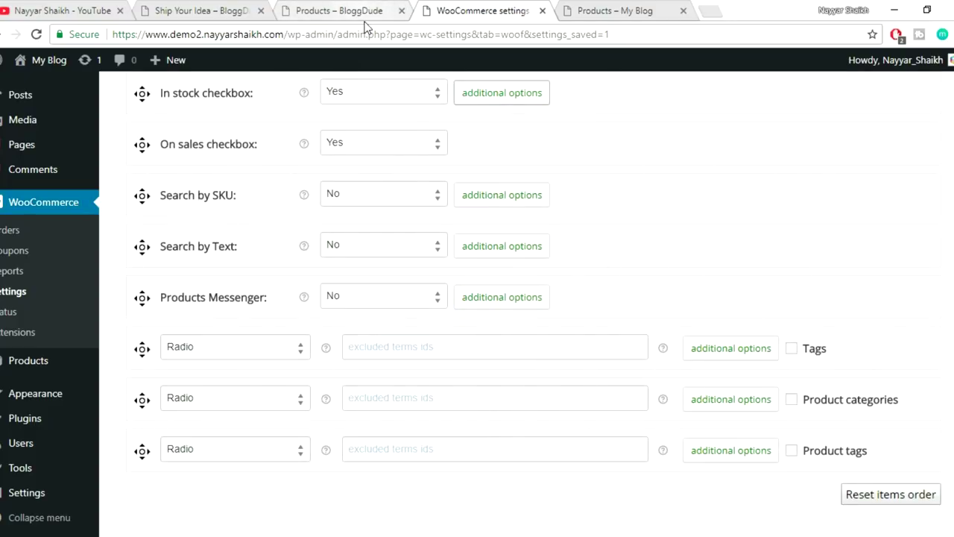
{"action": "left_click", "coordinate": [314, 9]}
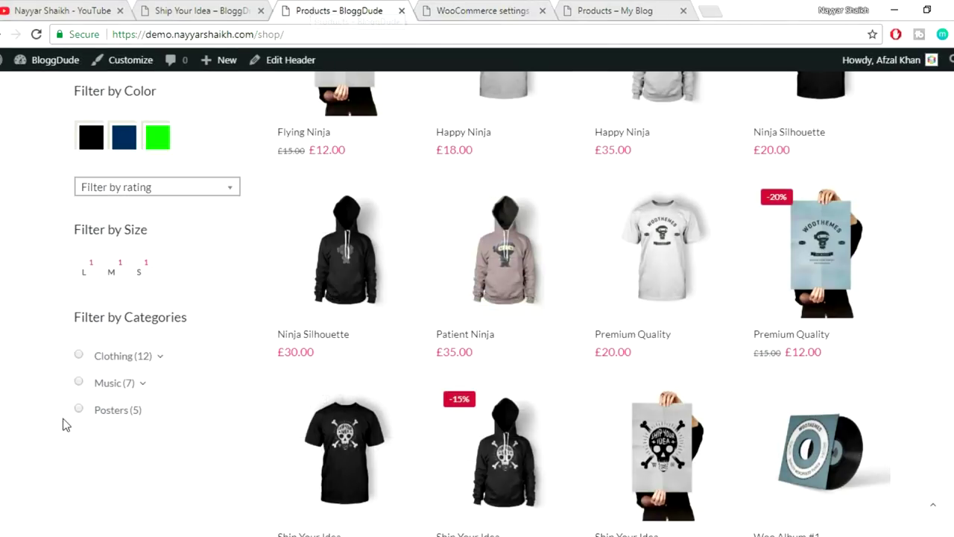
{"action": "left_click", "coordinate": [634, 8]}
{"action": "left_click", "coordinate": [479, 7]}
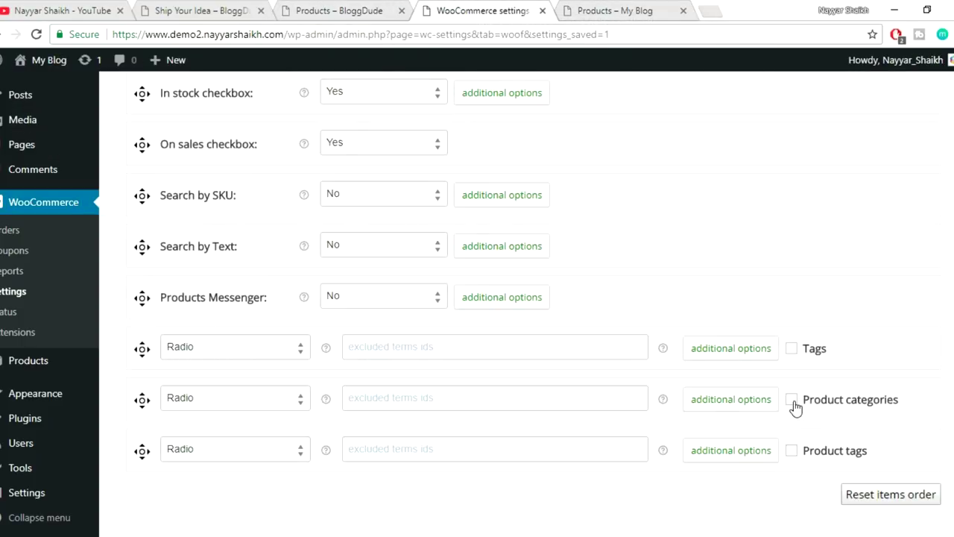
{"action": "left_click", "coordinate": [225, 399]}
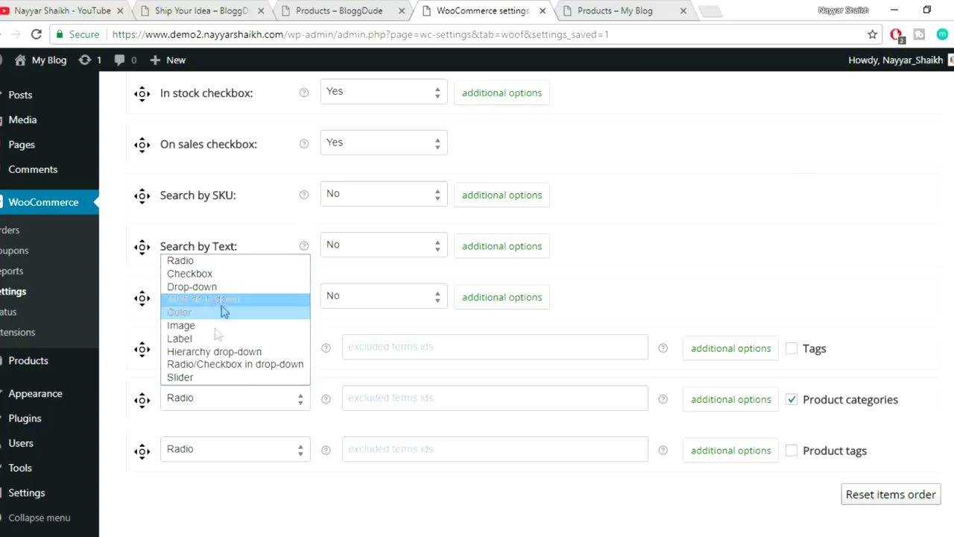
{"action": "left_click", "coordinate": [180, 260]}
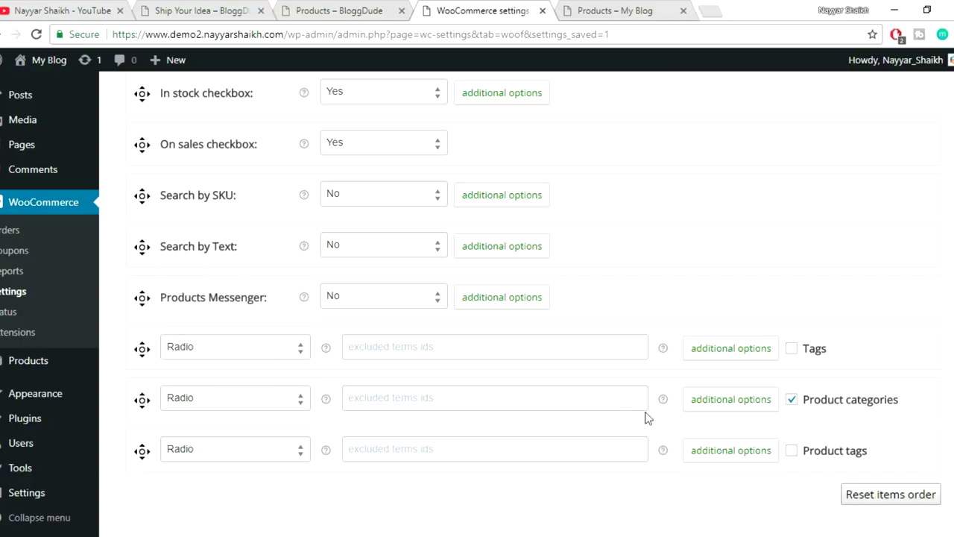
Move the Product categories filter directly below Product Size and save the WOOF settings
{"action": "left_click_drag", "start_coordinate": [147, 408], "coordinate": [185, 221]}
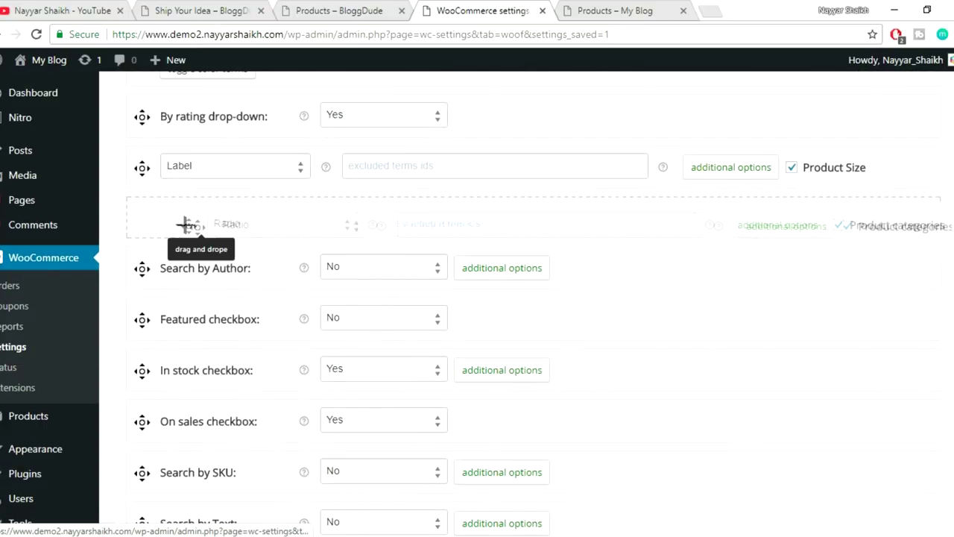
{"action": "scroll", "coordinate": [870, 387], "scroll_direction": "down", "scroll_amount": 4}
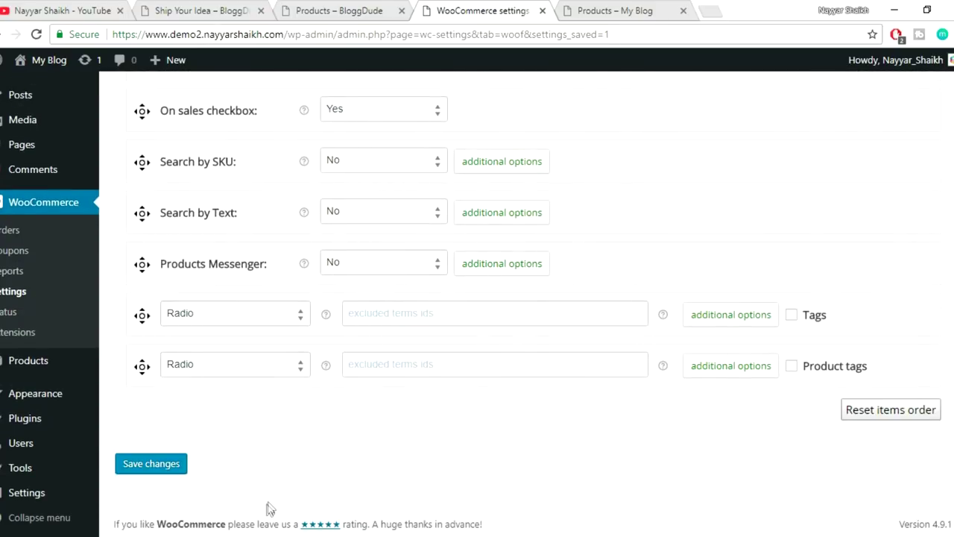
{"action": "left_click", "coordinate": [166, 470]}
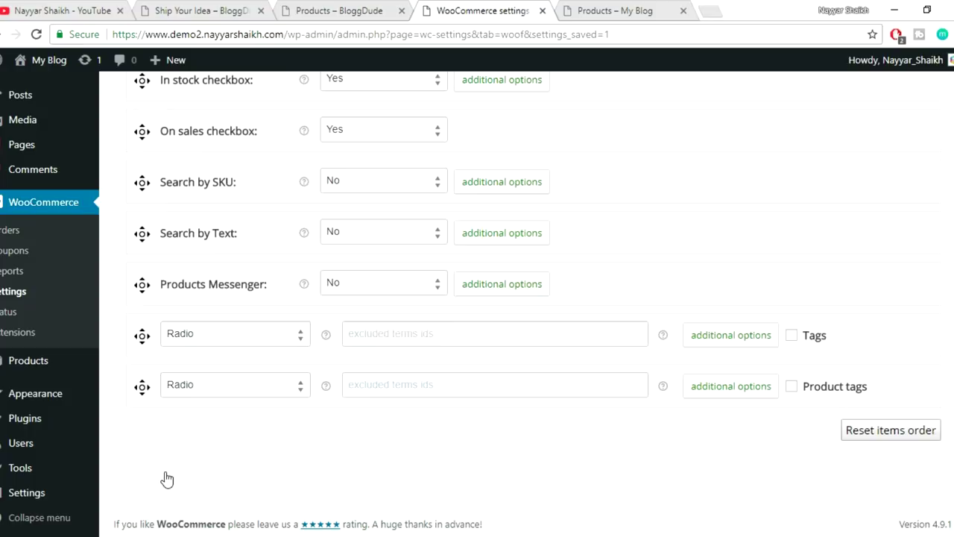
Reload the My Blog shop page and test the category filter by choosing Clothing
{"action": "left_click", "coordinate": [612, 7]}
{"action": "left_click", "coordinate": [607, 34]}
{"action": "key", "text": "Return"}
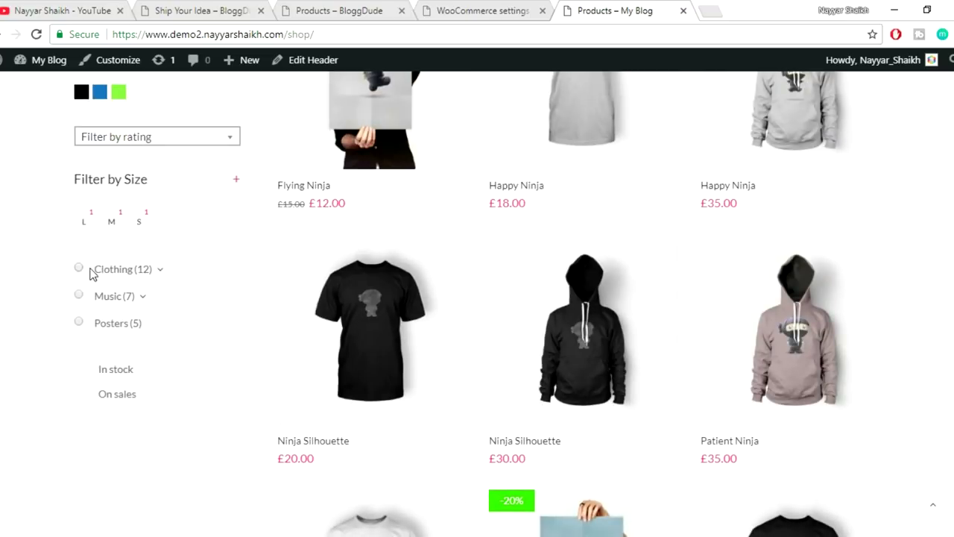
{"action": "left_click", "coordinate": [79, 269]}
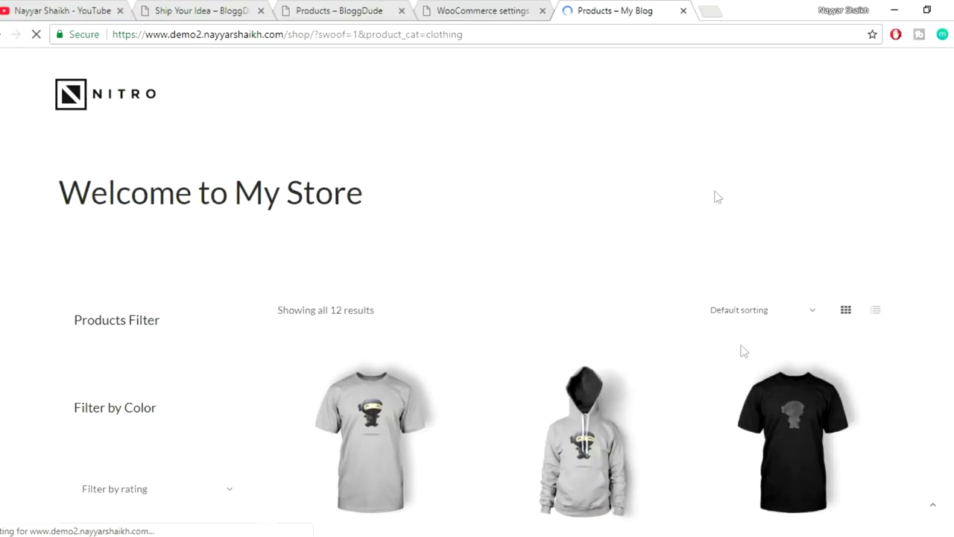
{"action": "scroll", "coordinate": [941, 324], "scroll_direction": "down", "scroll_amount": 5}
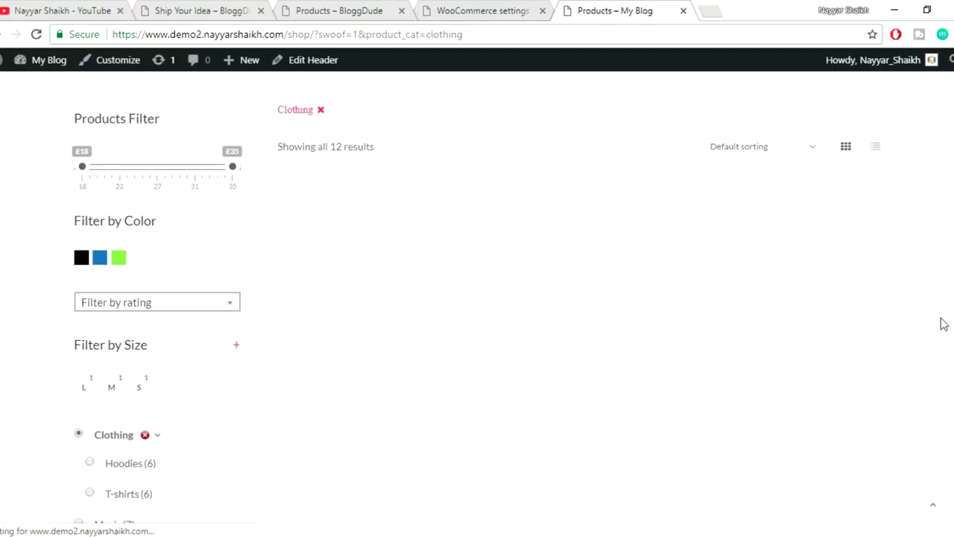
{"action": "scroll", "coordinate": [919, 329], "scroll_direction": "down", "scroll_amount": 3}
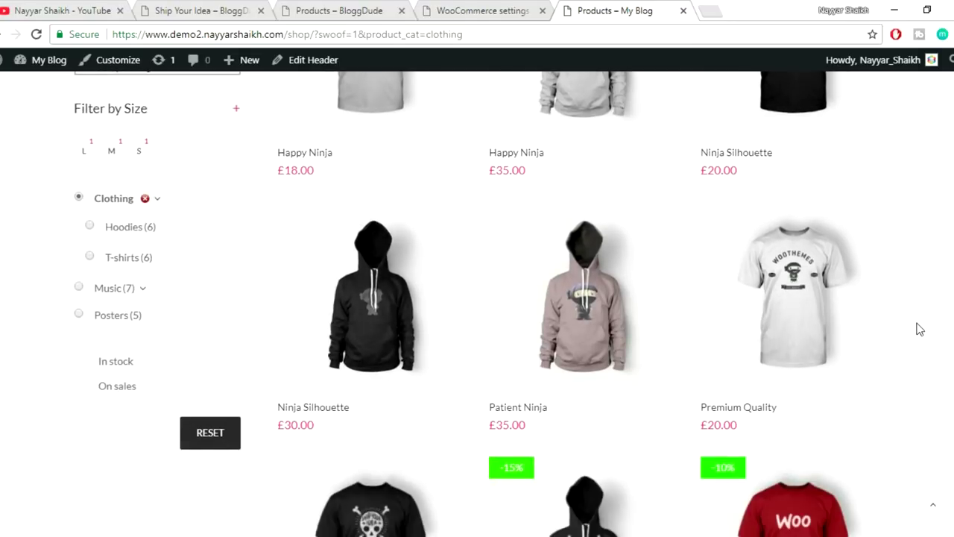
{"action": "scroll", "coordinate": [920, 329], "scroll_direction": "up", "scroll_amount": 1}
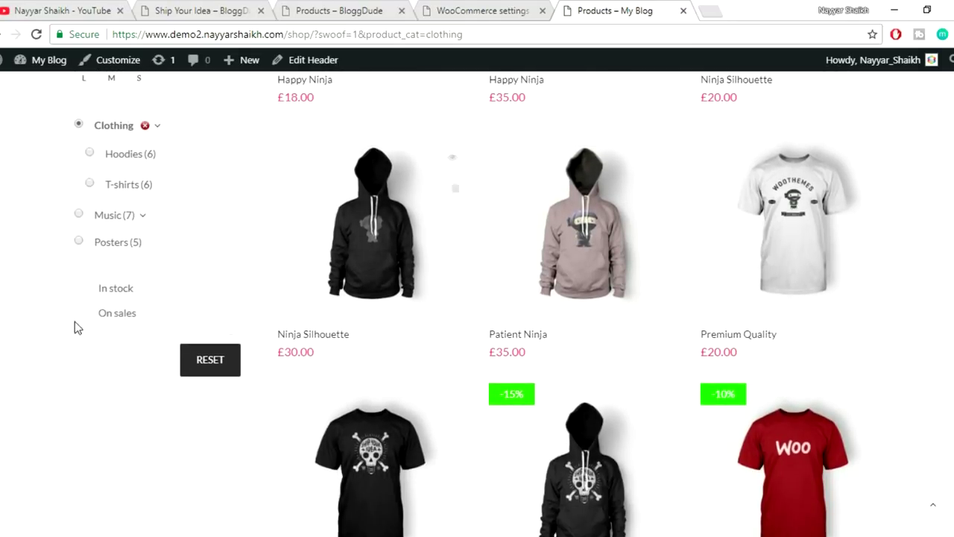
Add the In stock and On sales filters to the Clothing selection and review the filtered products
{"action": "left_click", "coordinate": [81, 291]}
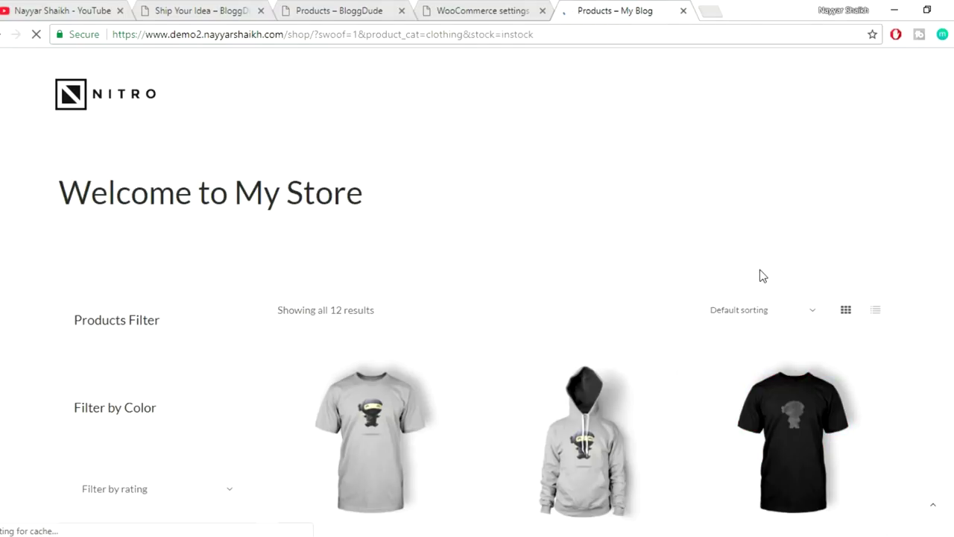
{"action": "scroll", "coordinate": [760, 275], "scroll_direction": "down", "scroll_amount": 5}
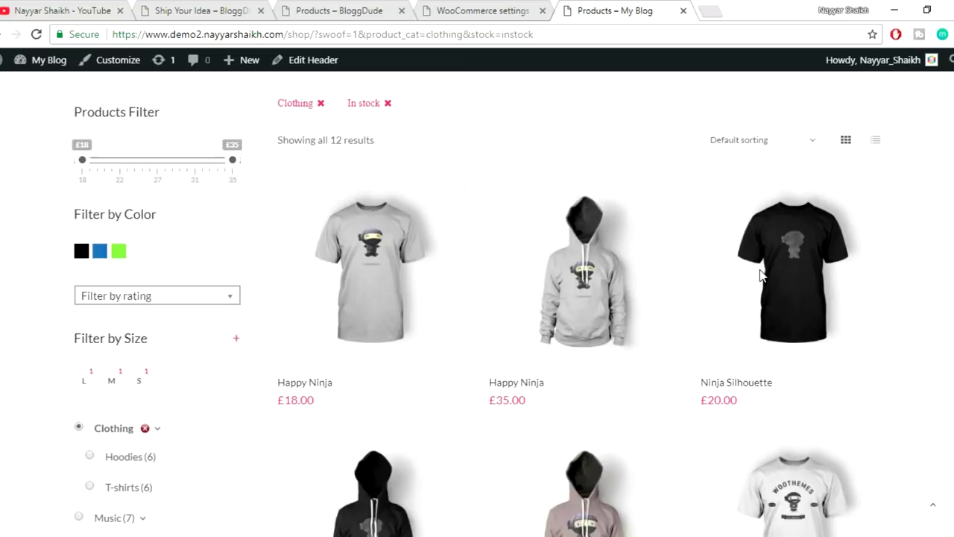
{"action": "scroll", "coordinate": [759, 276], "scroll_direction": "down", "scroll_amount": 1}
{"action": "left_click", "coordinate": [85, 388]}
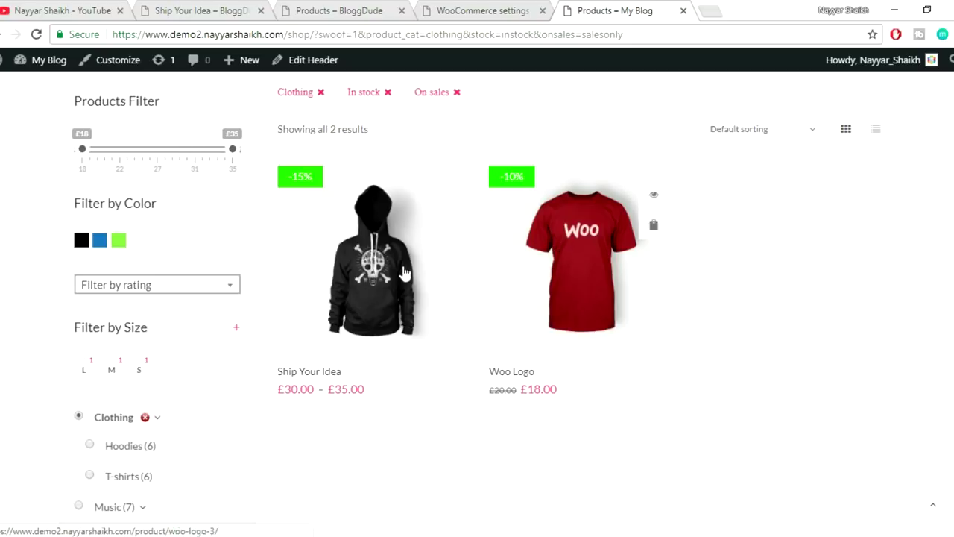
{"action": "scroll", "coordinate": [589, 269], "scroll_direction": "down", "scroll_amount": 1}
{"action": "scroll", "coordinate": [443, 305], "scroll_direction": "down", "scroll_amount": 1}
{"action": "scroll", "coordinate": [442, 305], "scroll_direction": "up", "scroll_amount": 5}
{"action": "scroll", "coordinate": [501, 300], "scroll_direction": "down", "scroll_amount": 2}
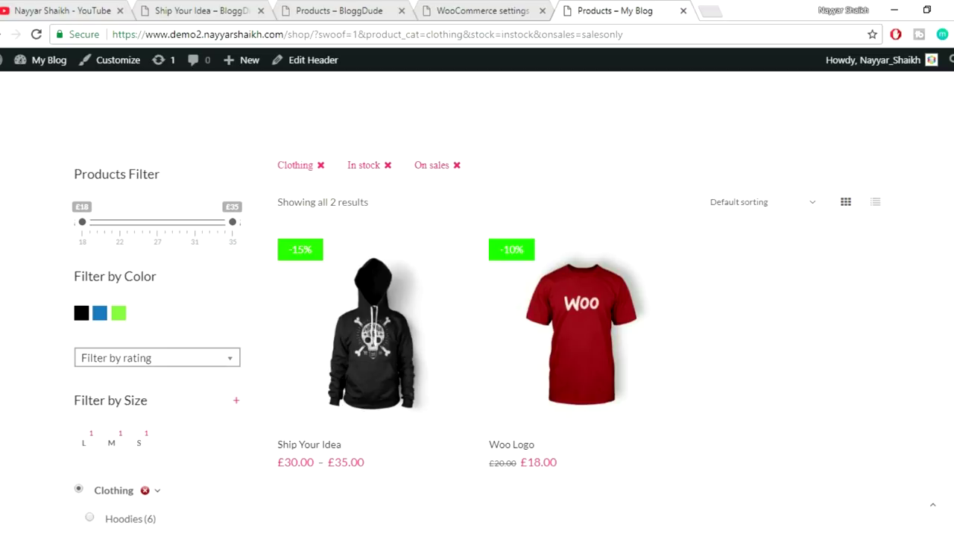
{"action": "scroll", "coordinate": [859, 218], "scroll_direction": "down", "scroll_amount": 4}
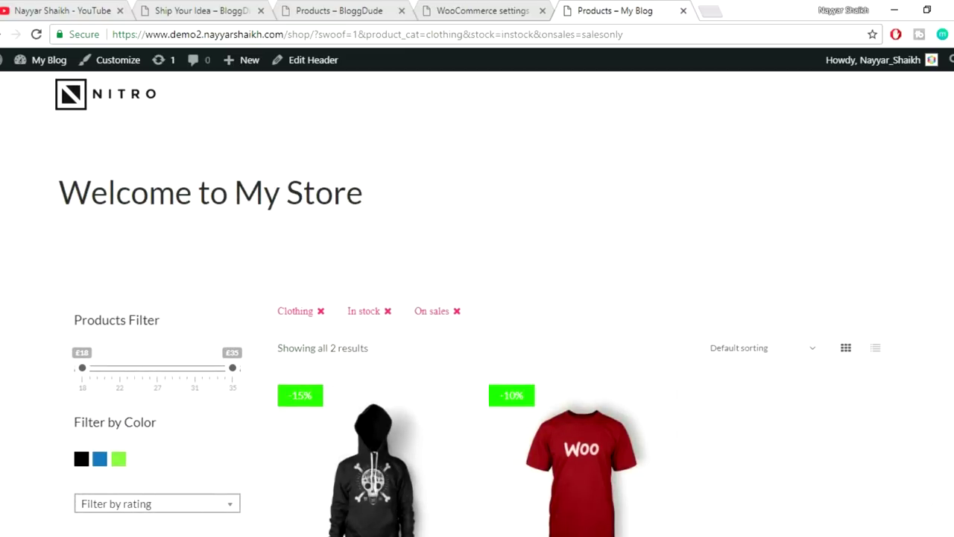